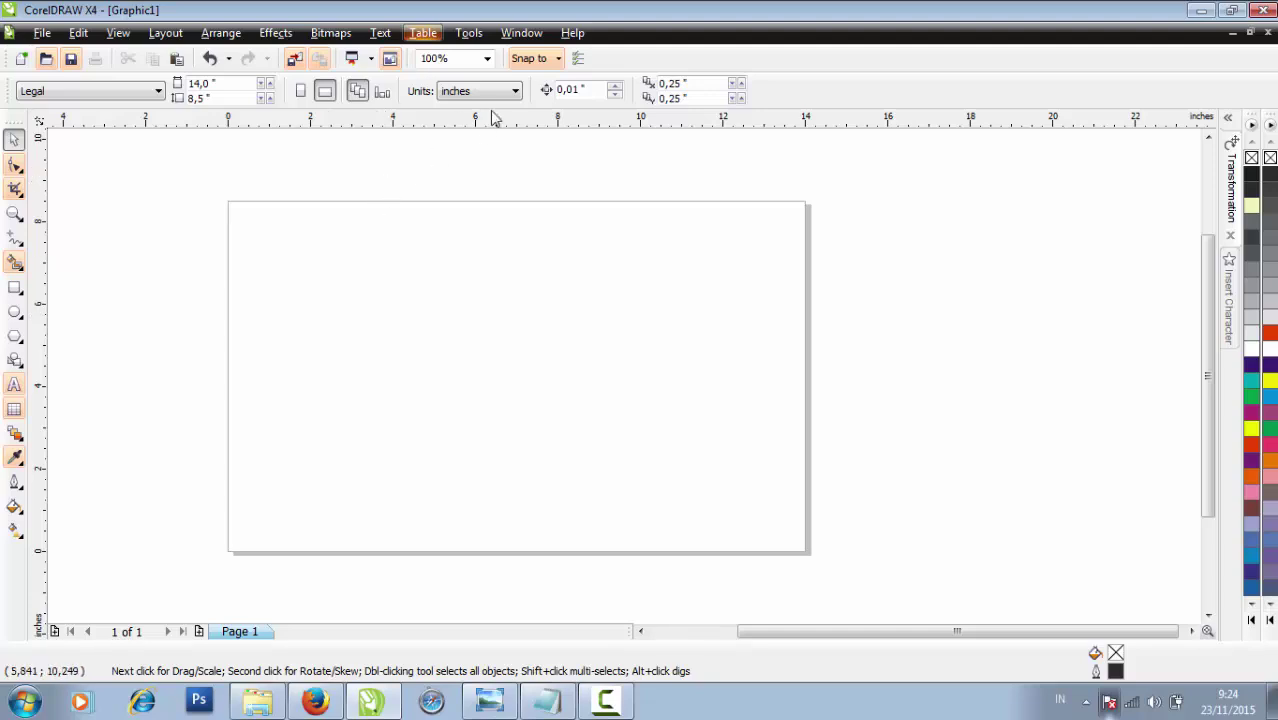
Switch units to centimetres and make the rectangle 35.56 × 21.59 cm, centred on the page
left_click(496, 91)
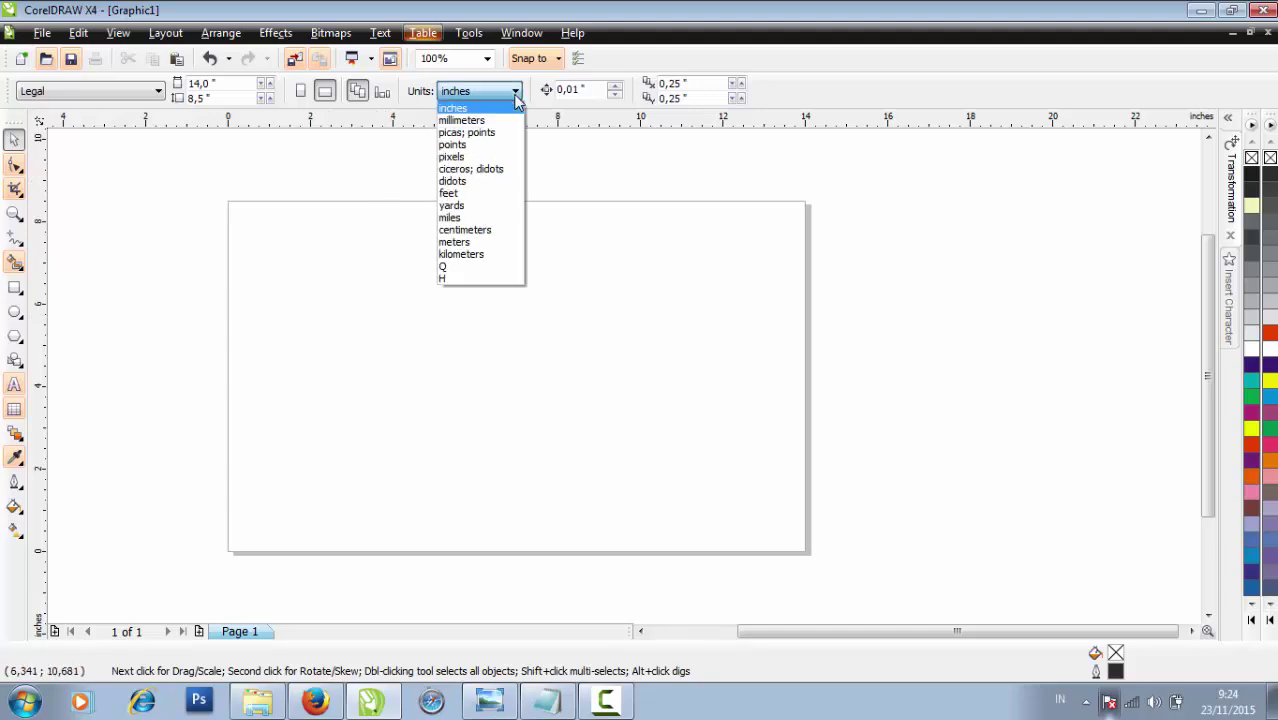
left_click(479, 232)
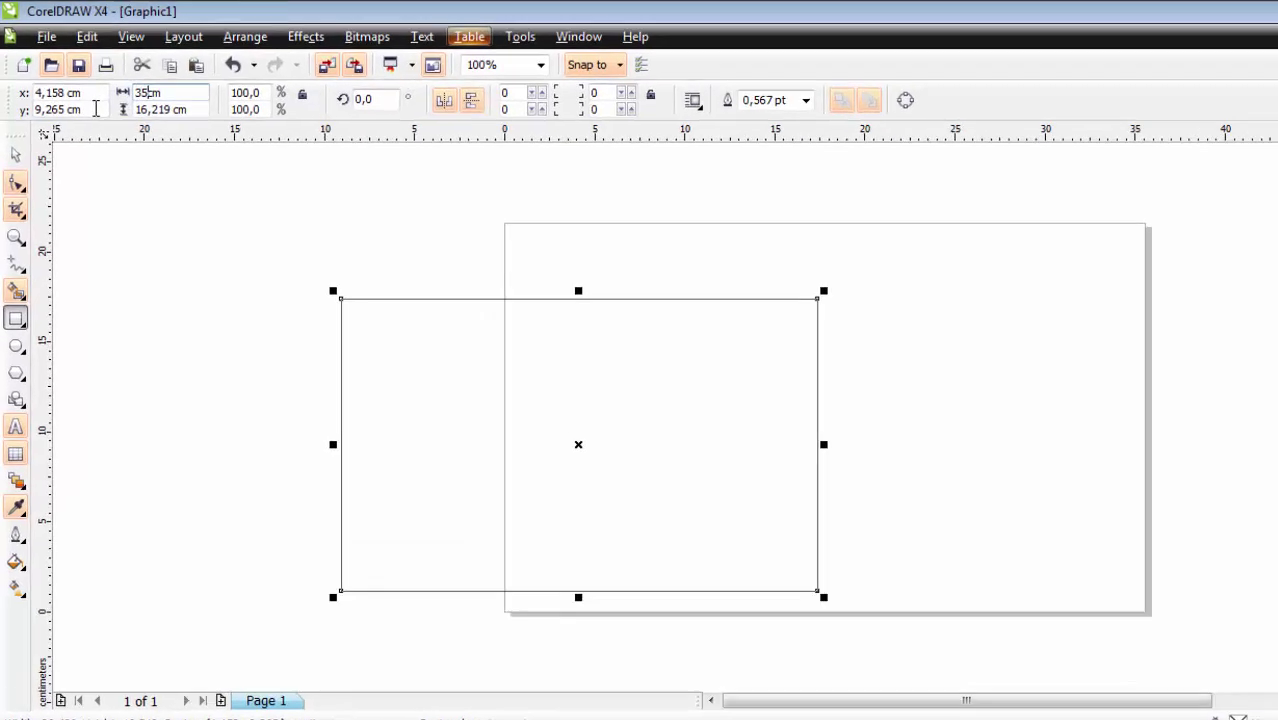
double_click(131, 84)
type("35")
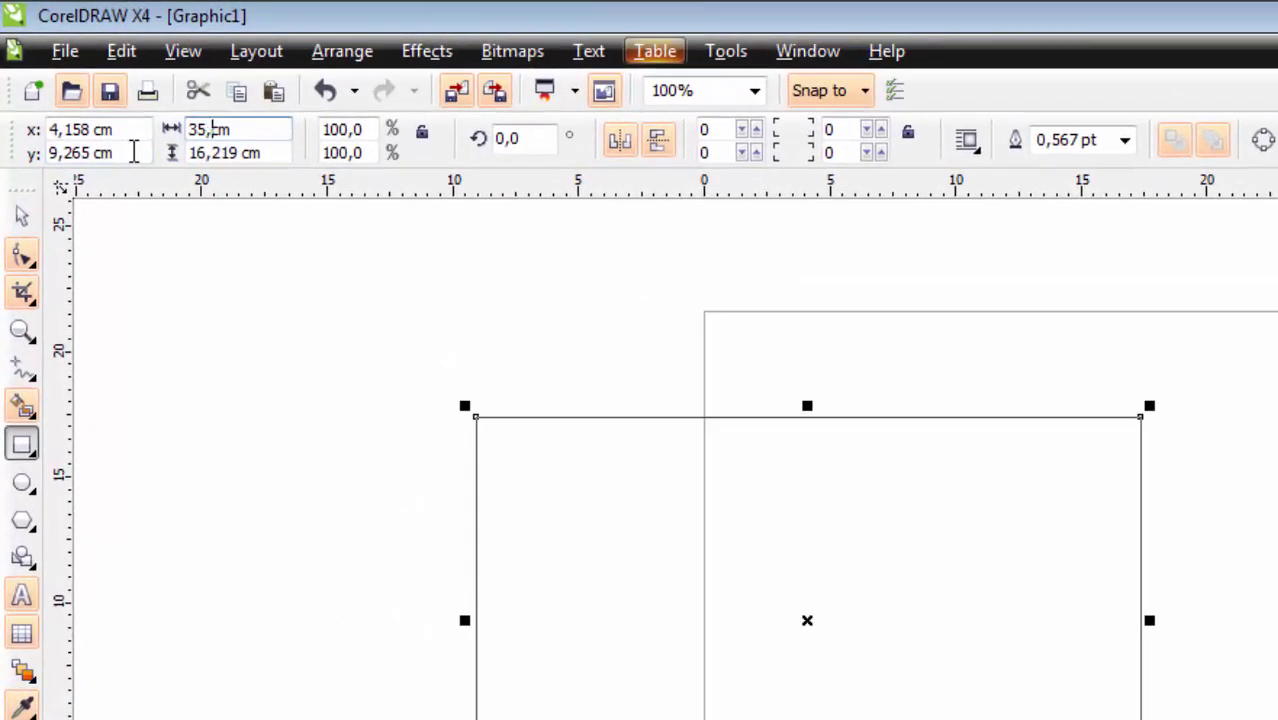
key("Return")
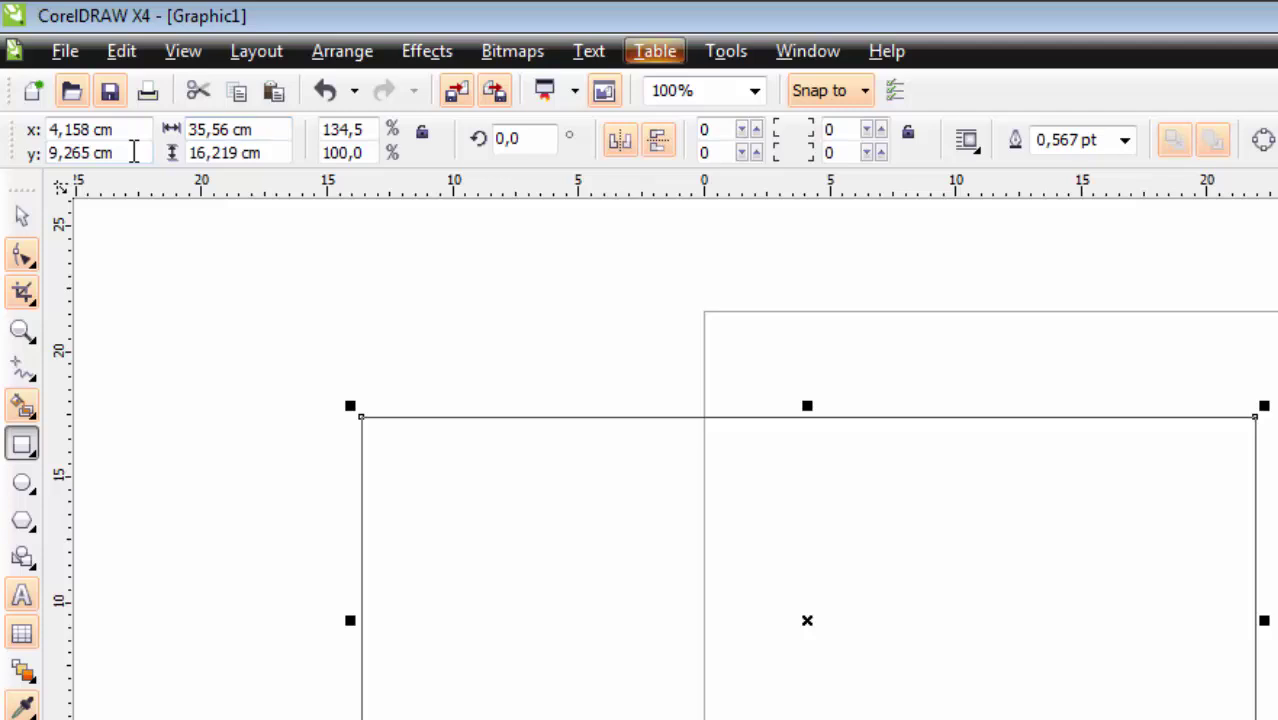
double_click(239, 160)
type("21")
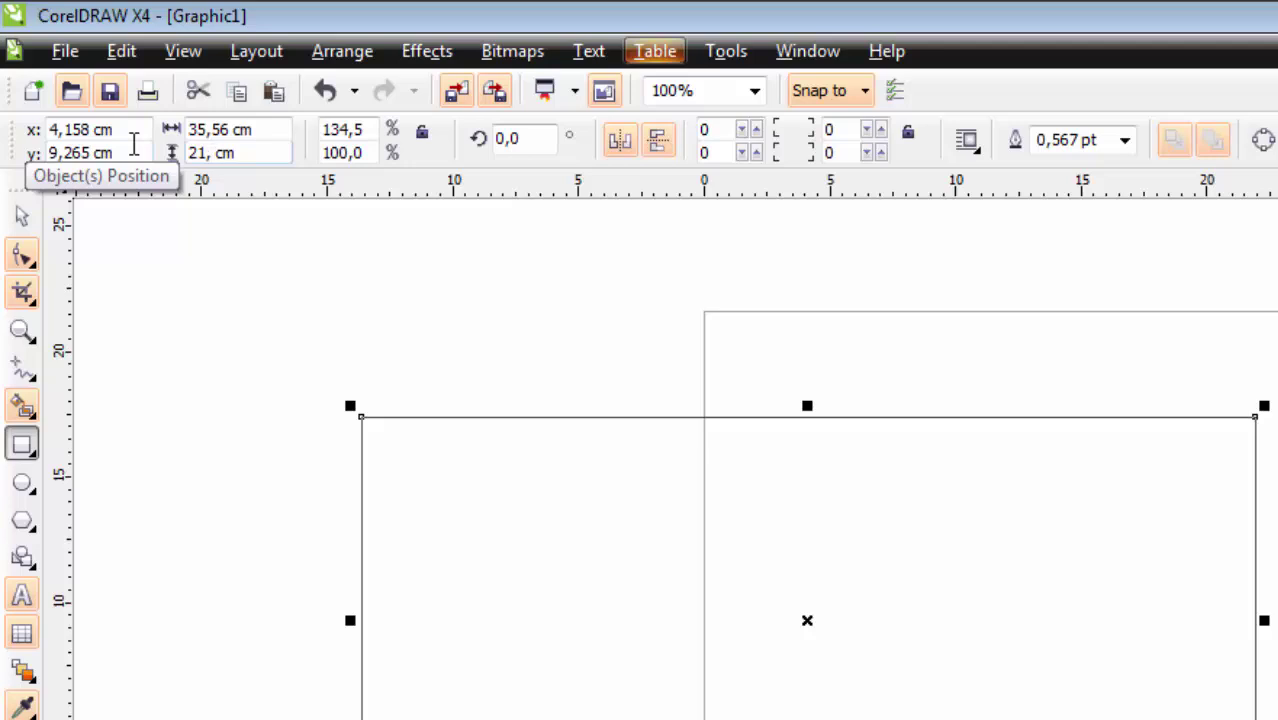
type(",59")
key("Return")
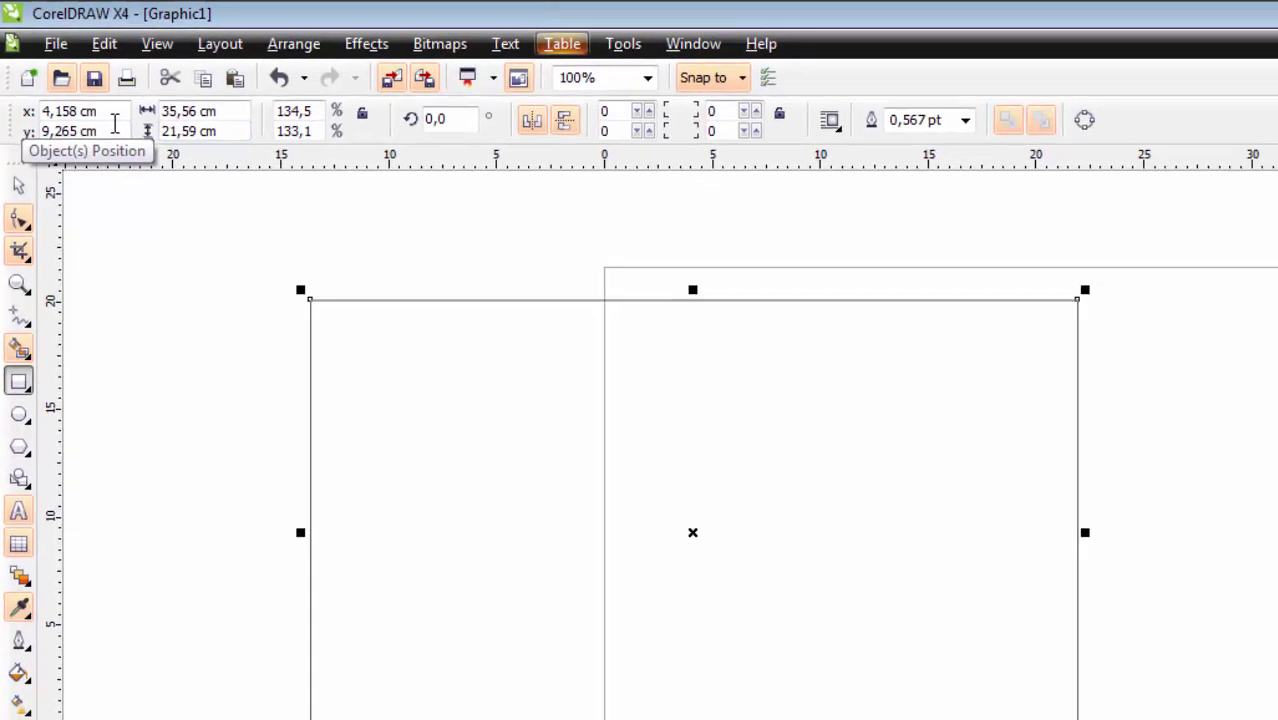
key("p")
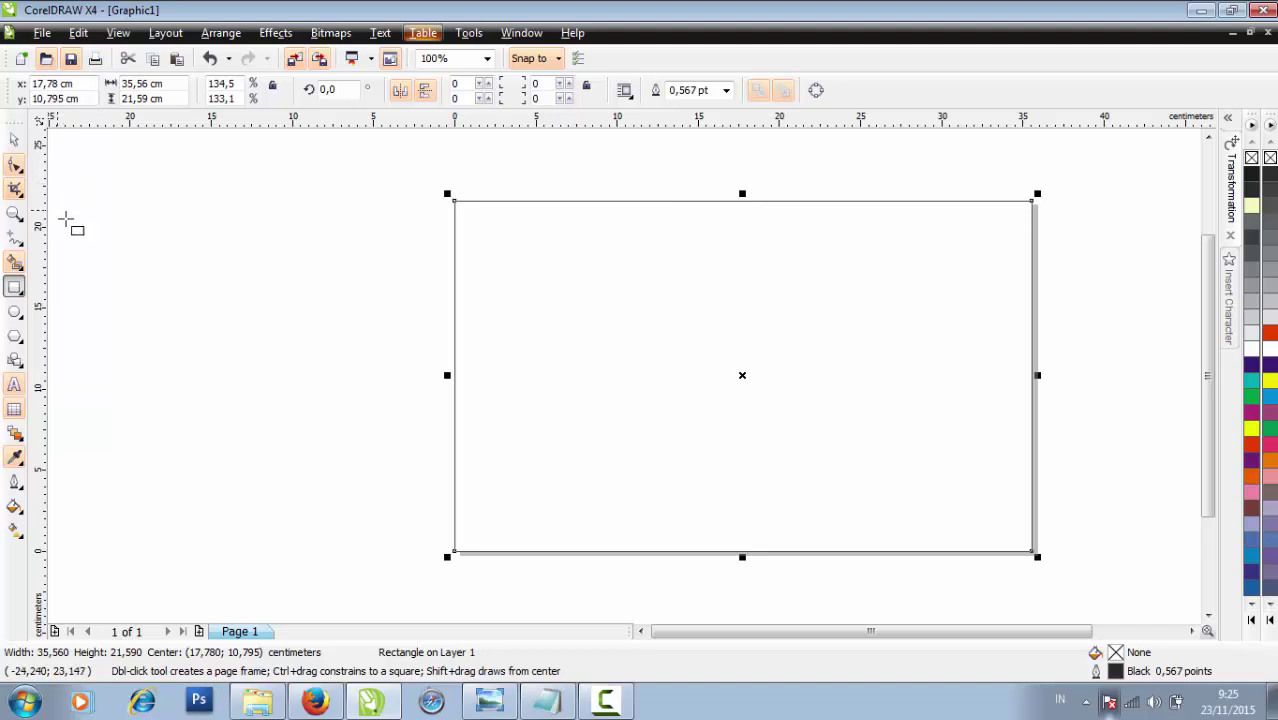
left_click(12, 141)
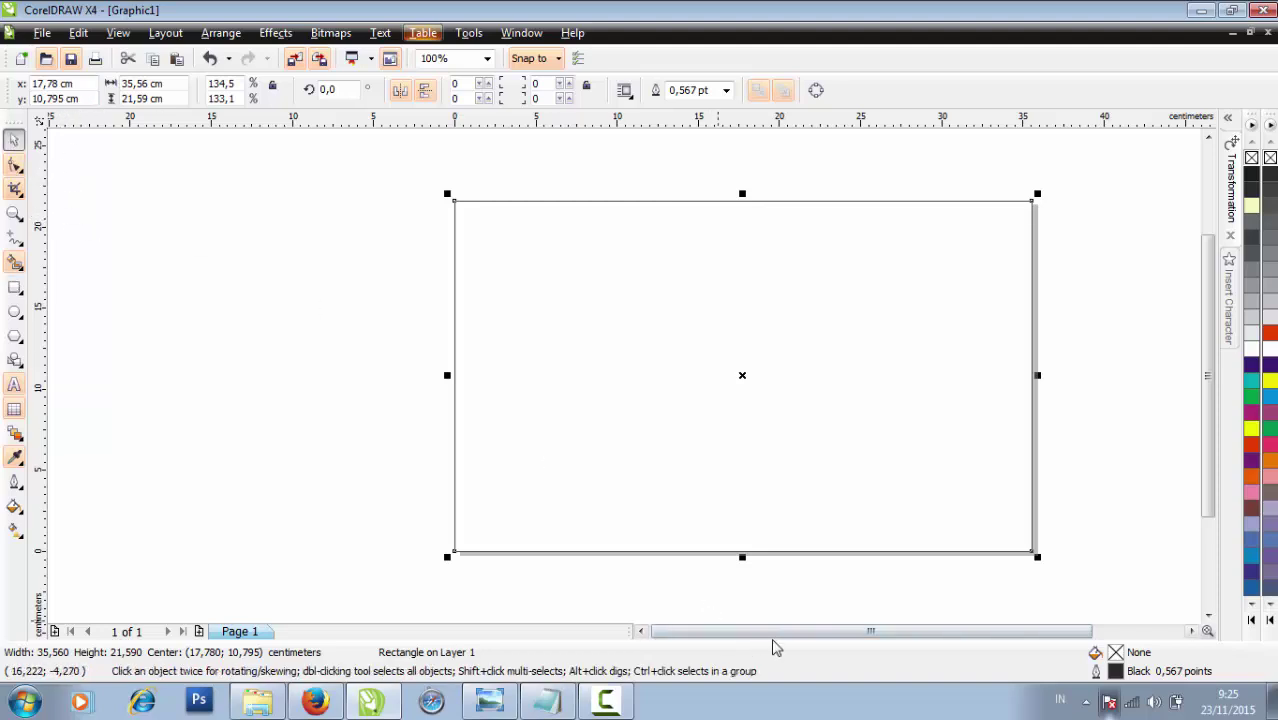
left_click_drag(772, 634, 848, 634)
left_click(912, 512)
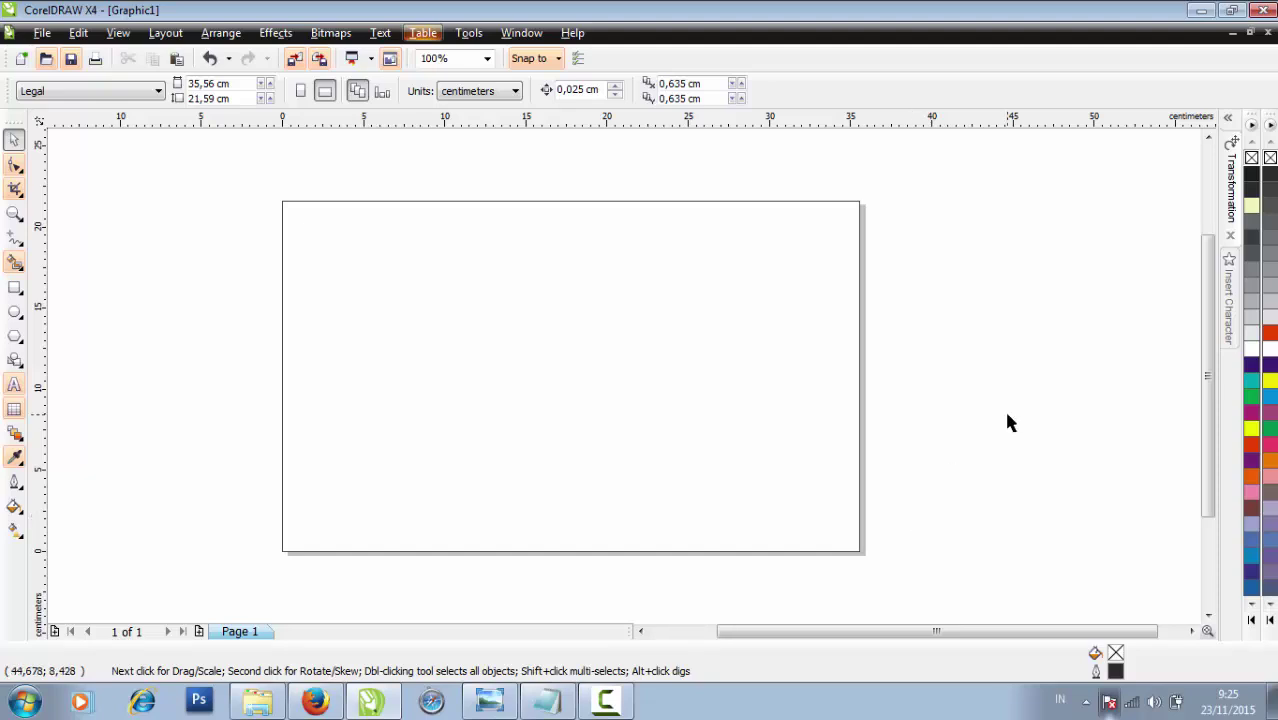
Draw a small 3-sided polygon triangle and move it into the page's top-left corner
left_click(20, 340)
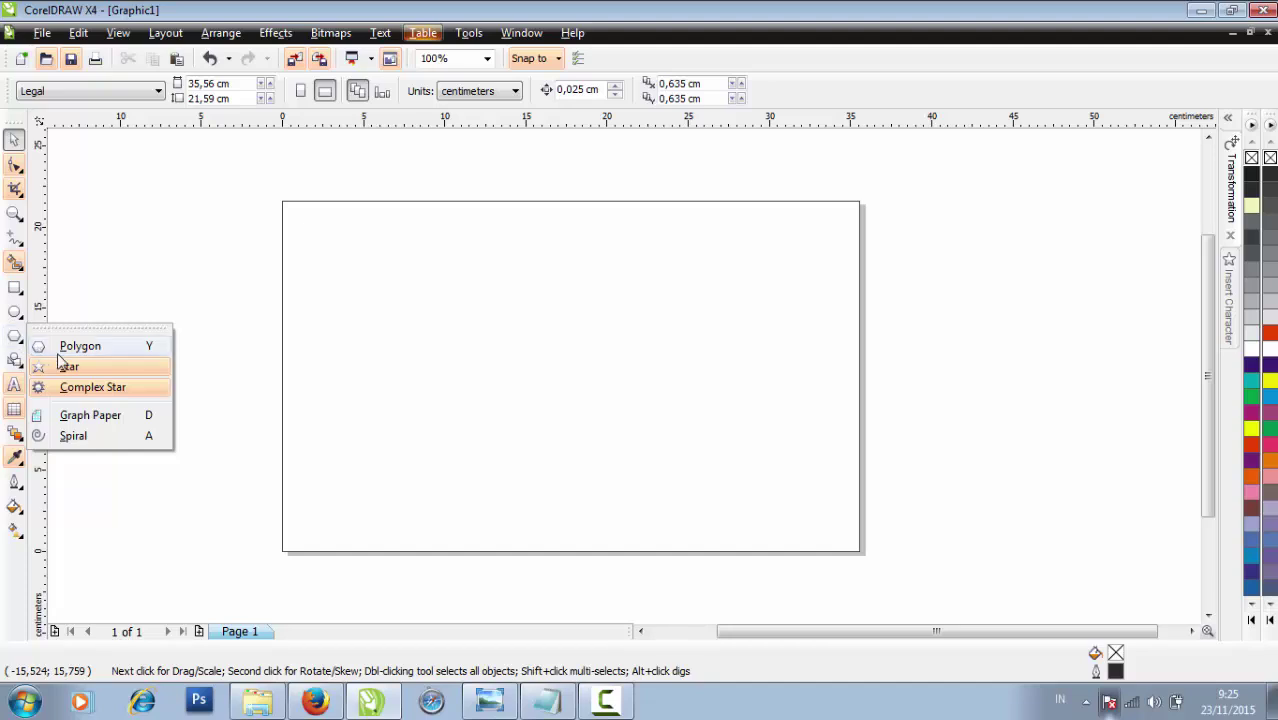
left_click(60, 362)
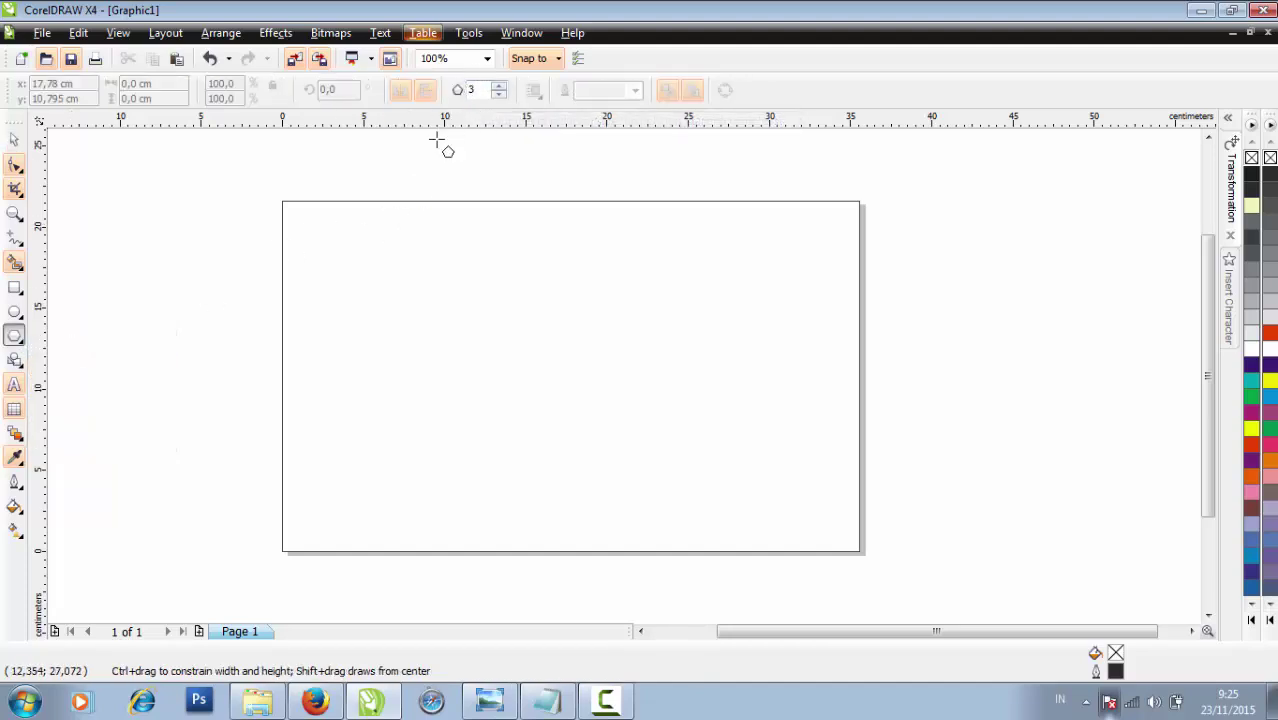
left_click_drag(319, 224, 347, 248)
scroll(348, 251, "up", 1)
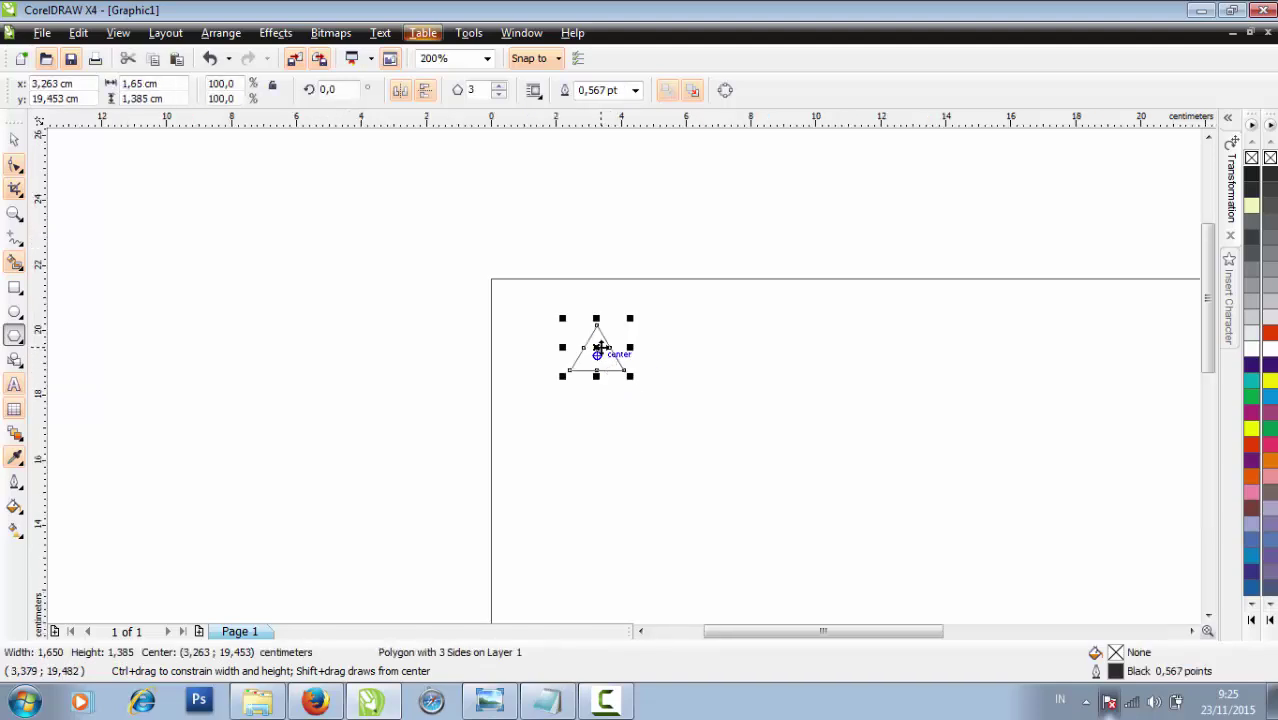
left_click_drag(598, 347, 532, 310)
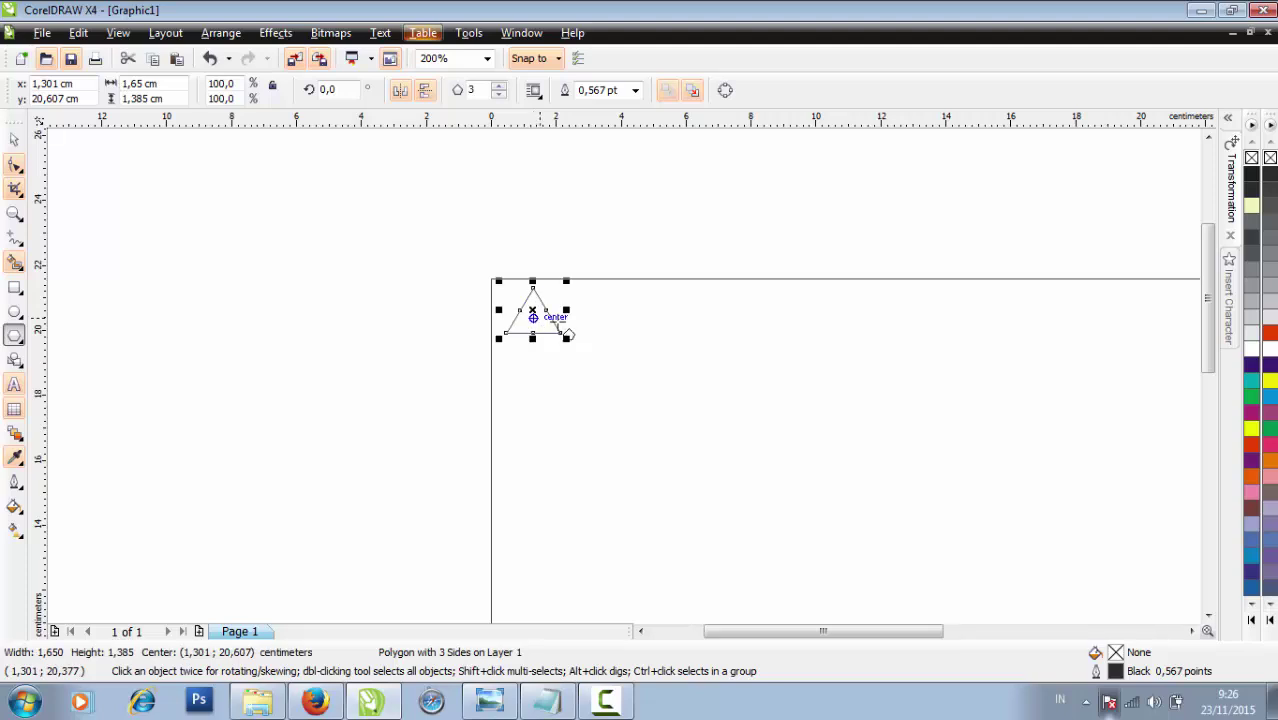
scroll(720, 400, "down", 1)
scroll(1010, 320, "up", 1)
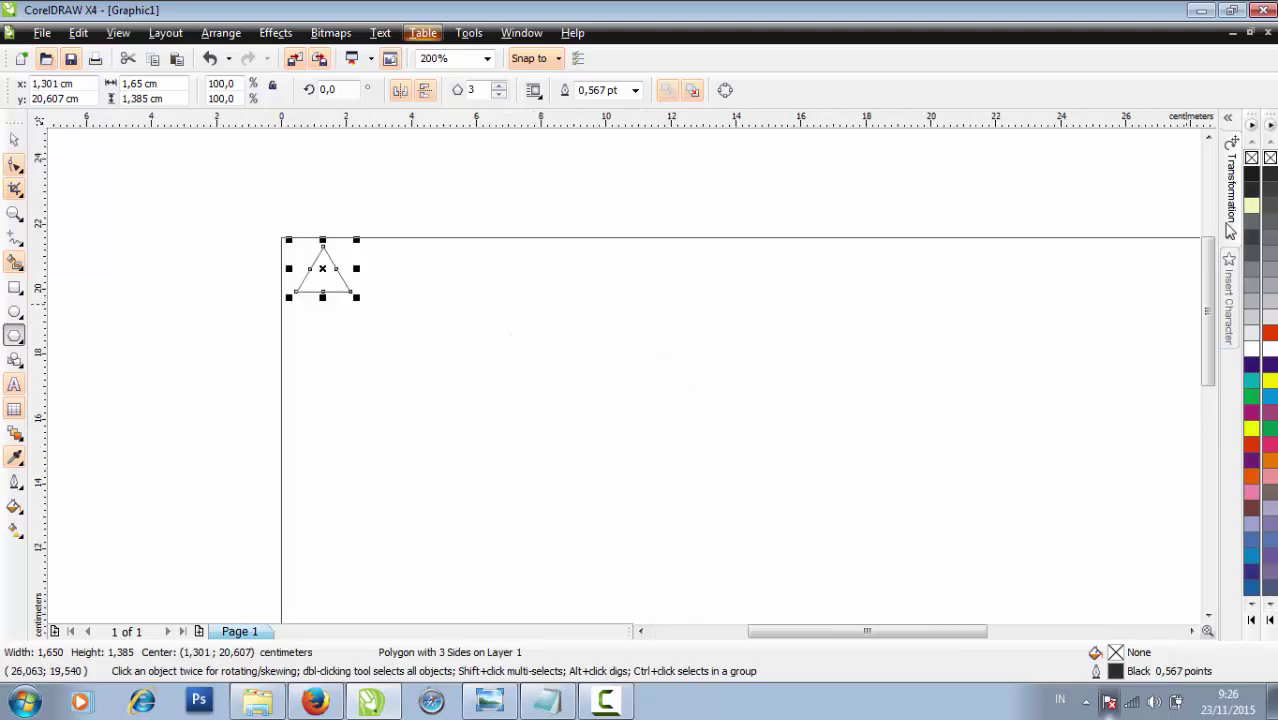
Duplicate the triangle repeatedly 1.65 cm to the right to form a row along the top
left_click(1230, 207)
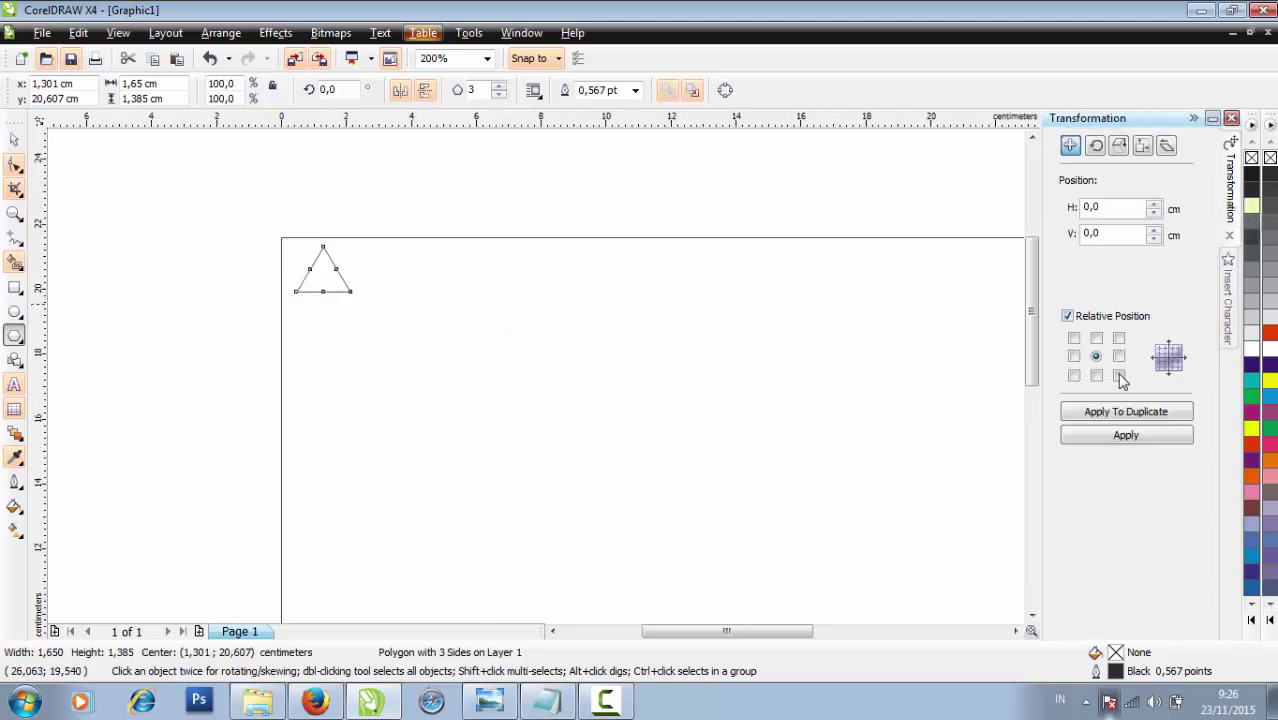
left_click(1120, 412)
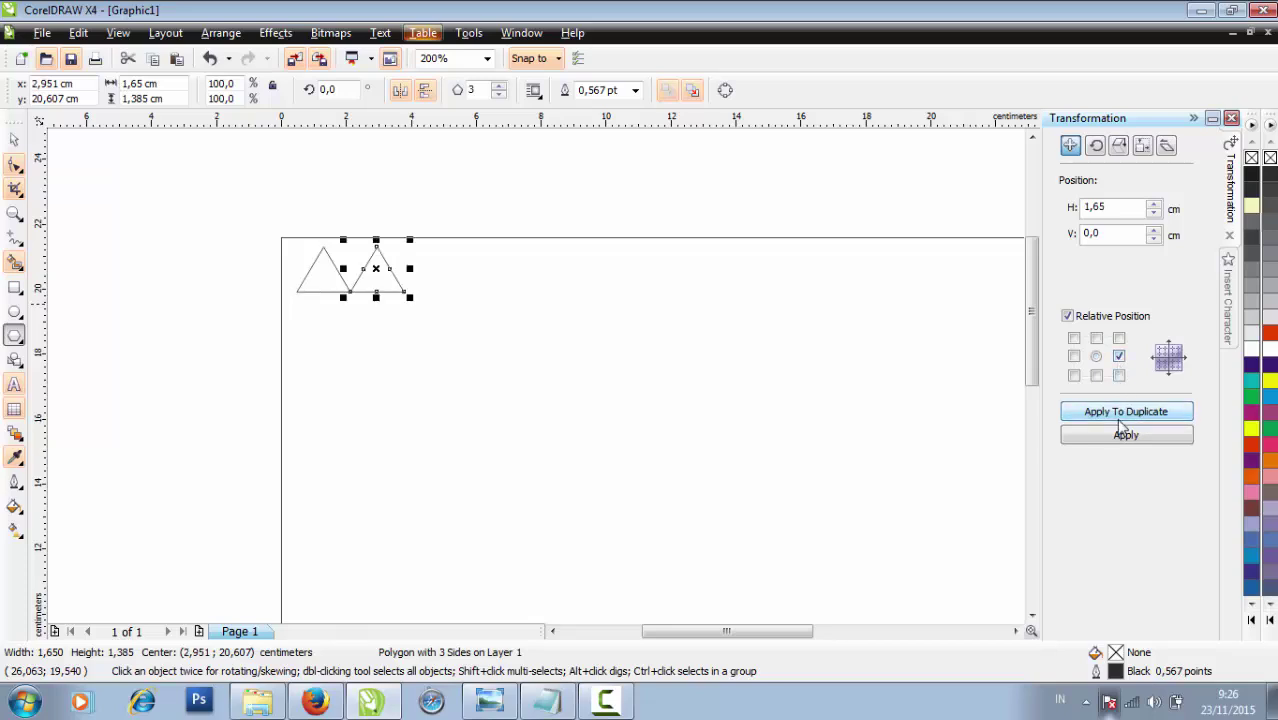
left_click(1120, 414)
left_click(1120, 414)
left_click(1120, 414)
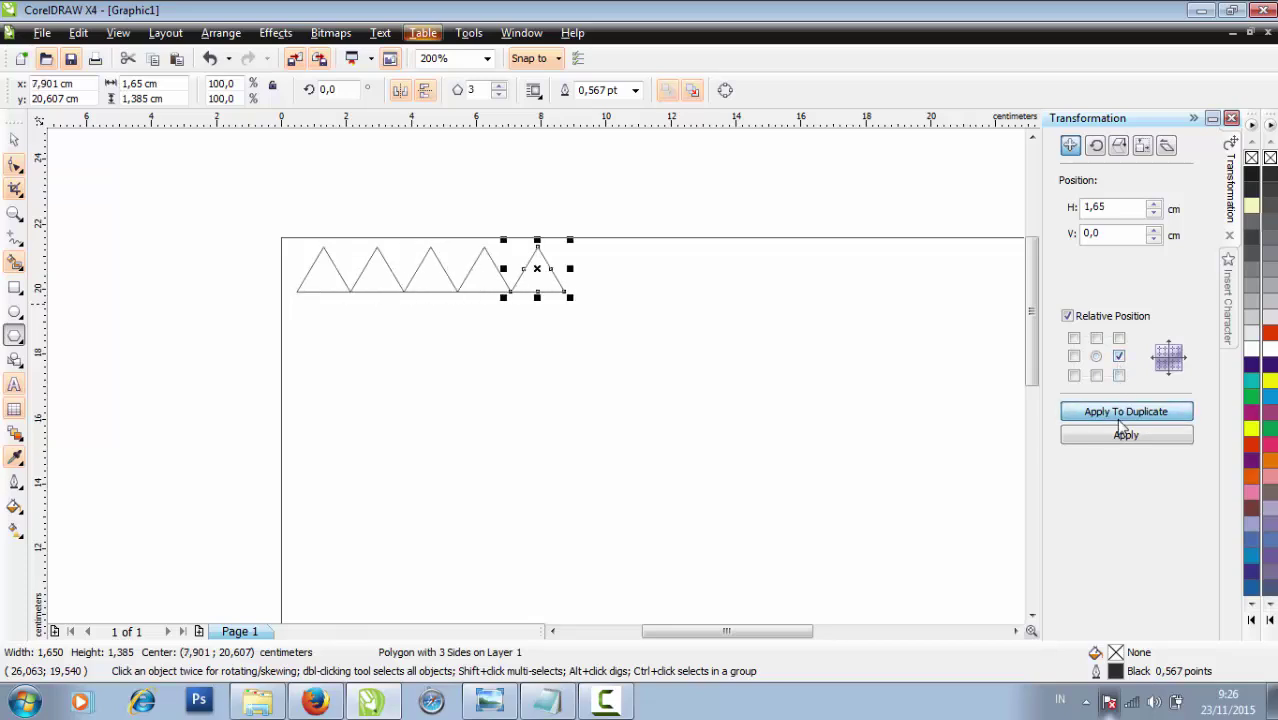
left_click(1120, 414)
left_click(1120, 414)
scroll(820, 408, "down", 1)
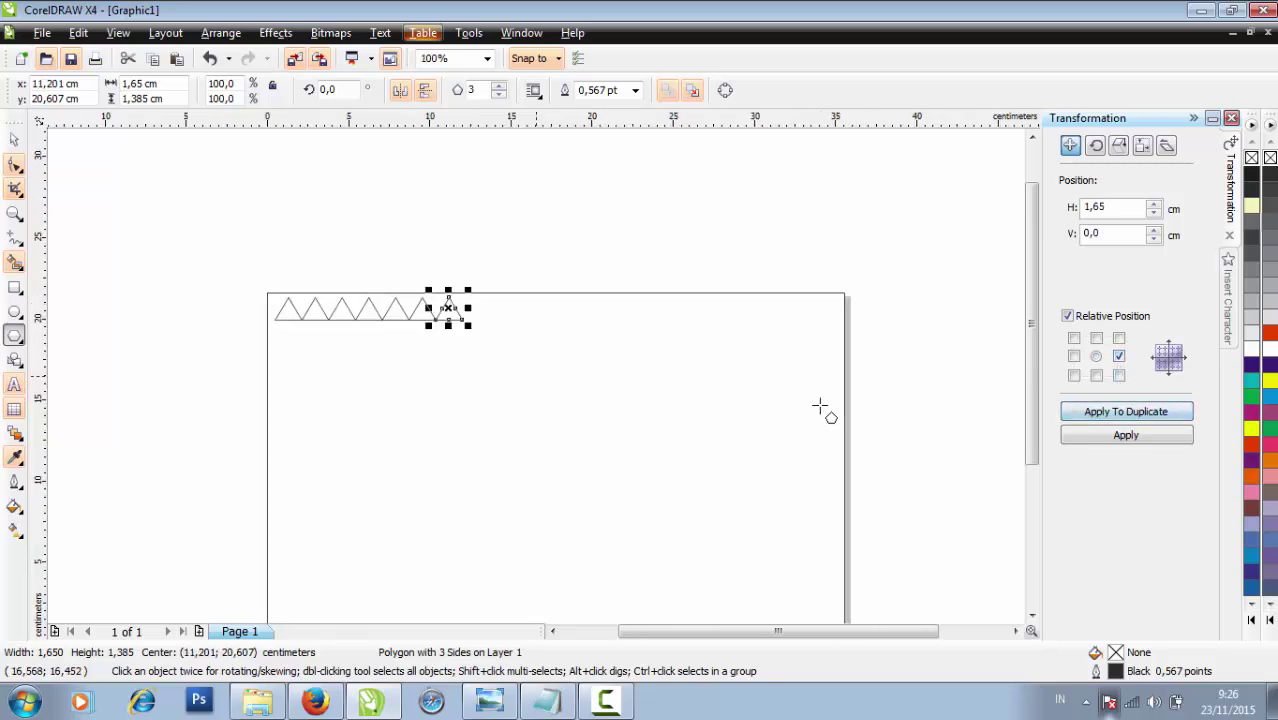
left_click(1068, 416)
left_click(1068, 416)
left_click(1068, 416)
left_click(1068, 416)
left_click(1068, 416)
left_click(1068, 416)
left_click(1068, 416)
left_click(1068, 416)
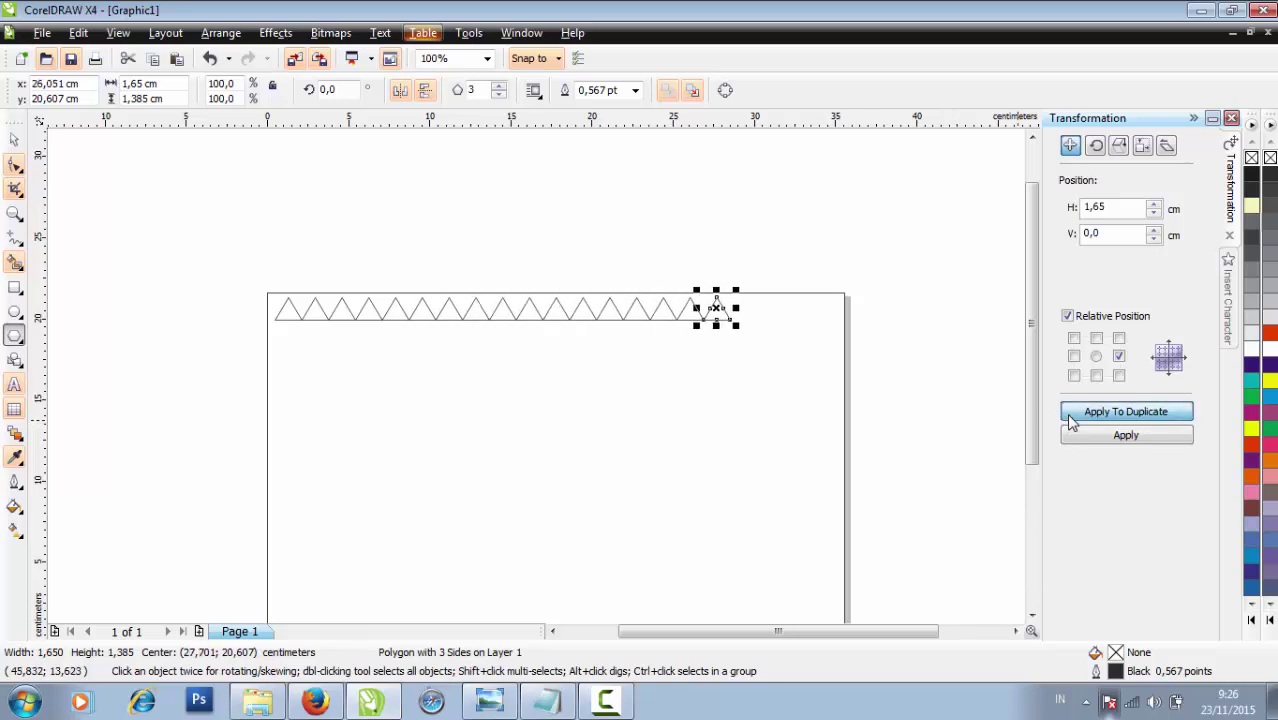
left_click(1070, 420)
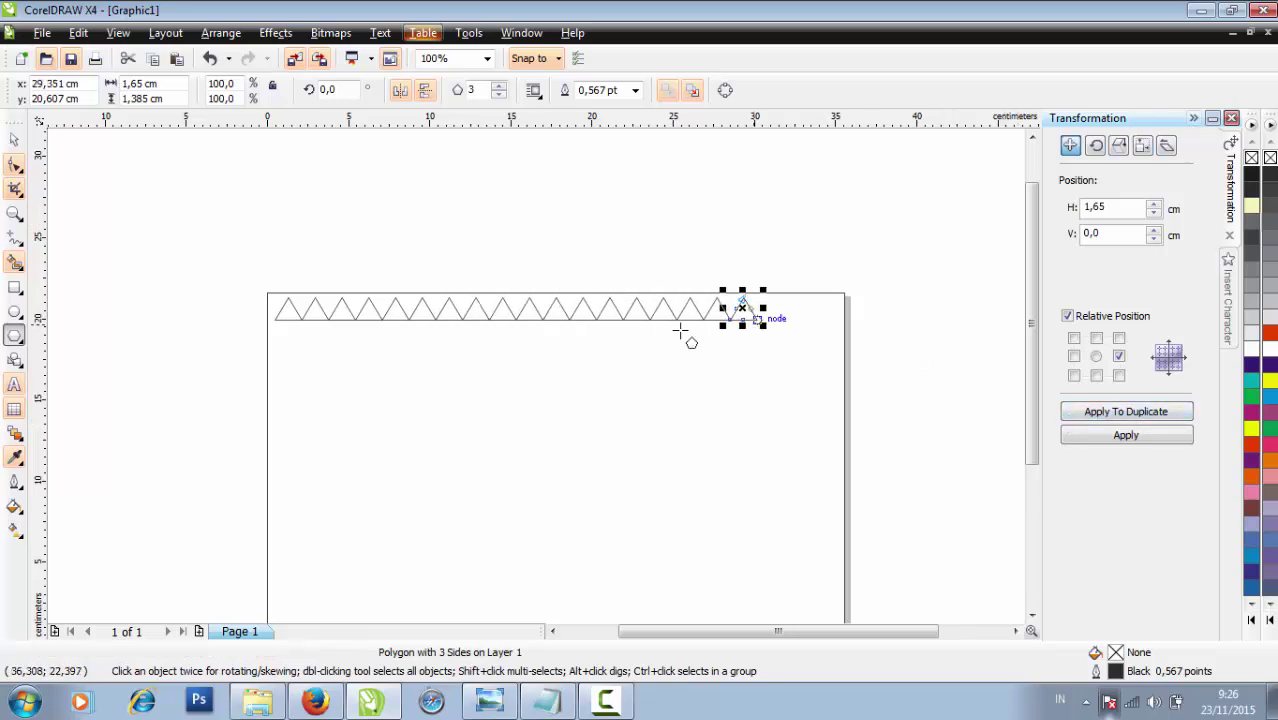
left_click(14, 140)
left_click(222, 249)
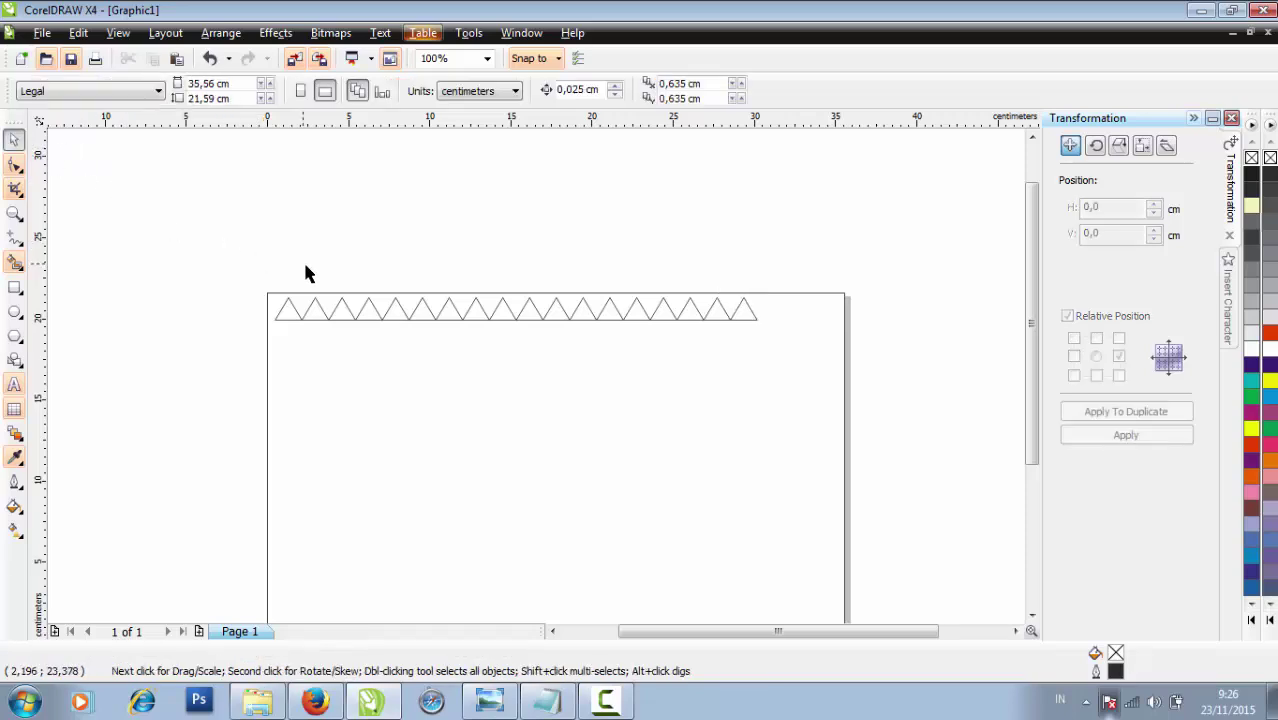
Give all the row's triangles a 10% Black fill and outline
scroll(619, 414, "down", 1)
scroll(619, 414, "up", 1)
left_click_drag(325, 299, 873, 423)
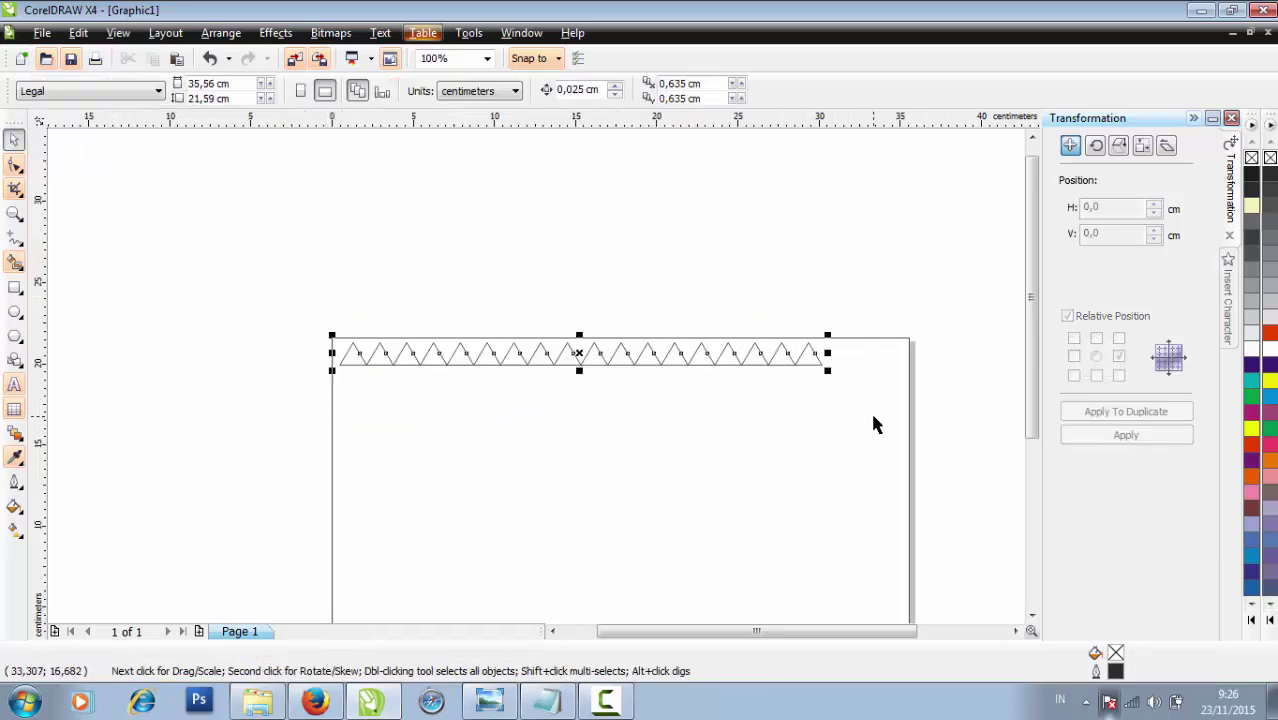
left_click(1251, 345)
right_click(1251, 345)
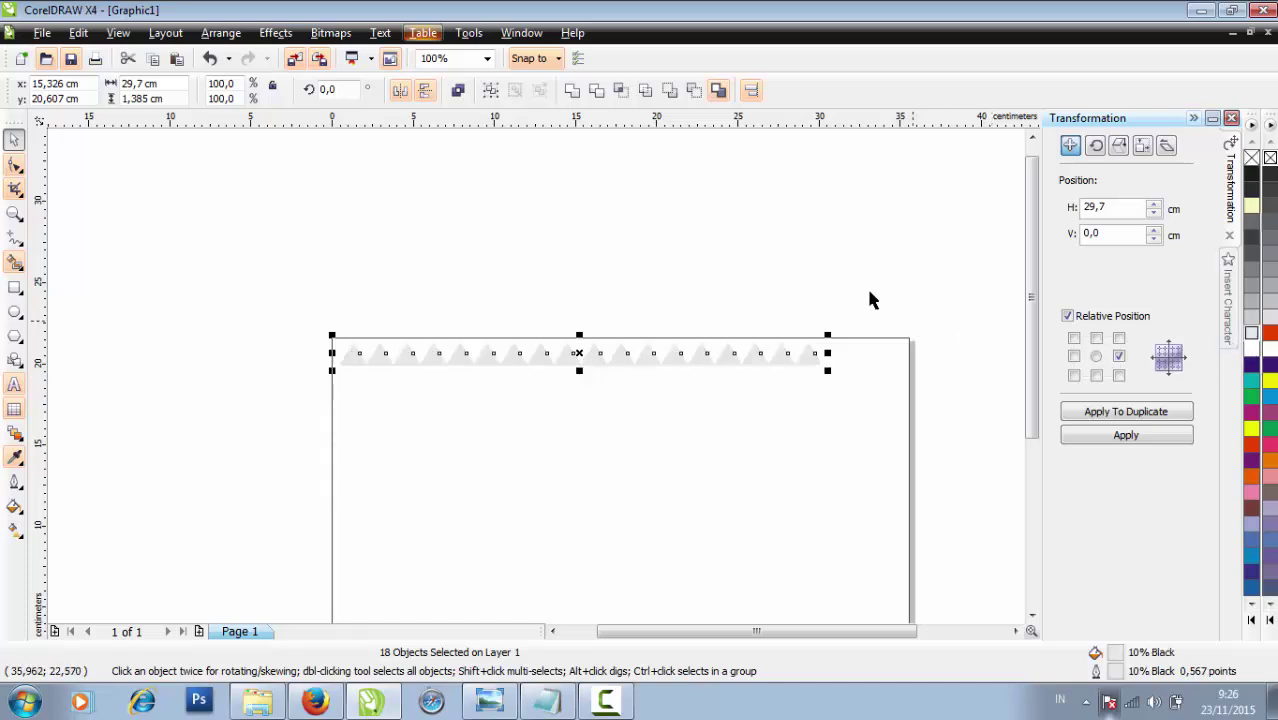
Duplicate the row 1.385 cm lower and nudge it right so the triangles interlock
left_click_drag(280, 314, 872, 410)
left_click(1115, 412)
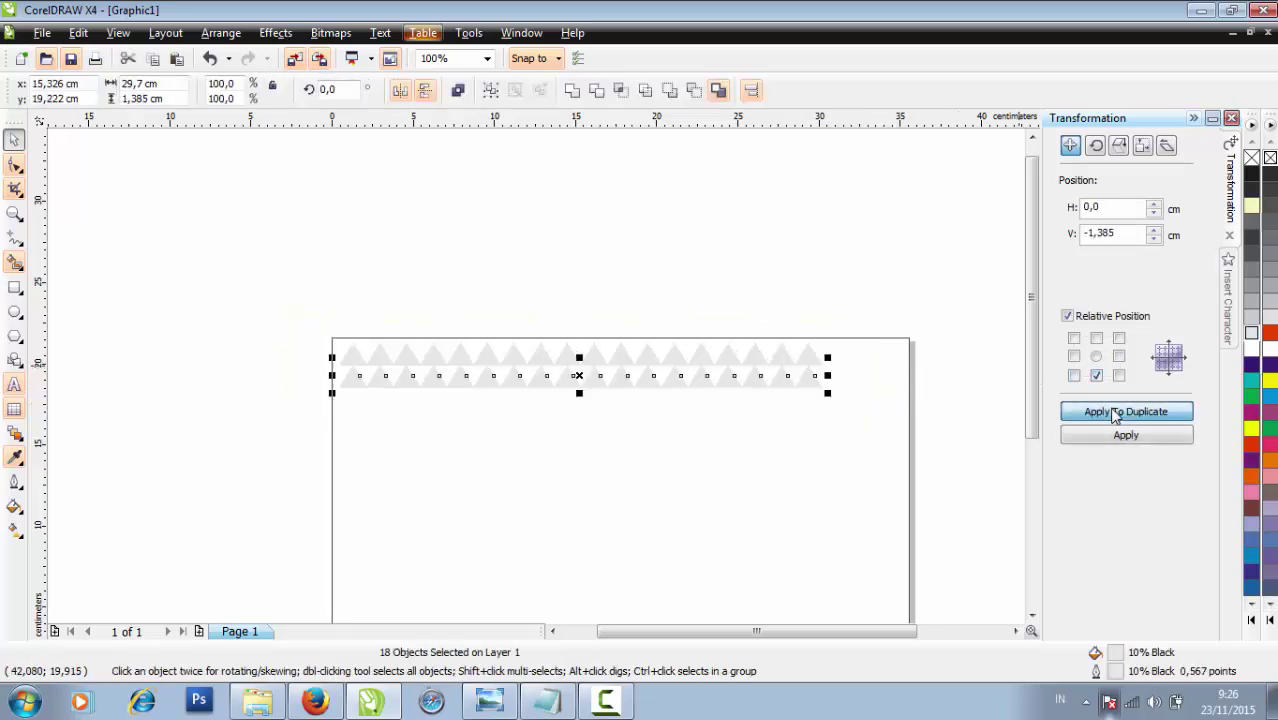
key("Right")
key("Right")
key("Right")
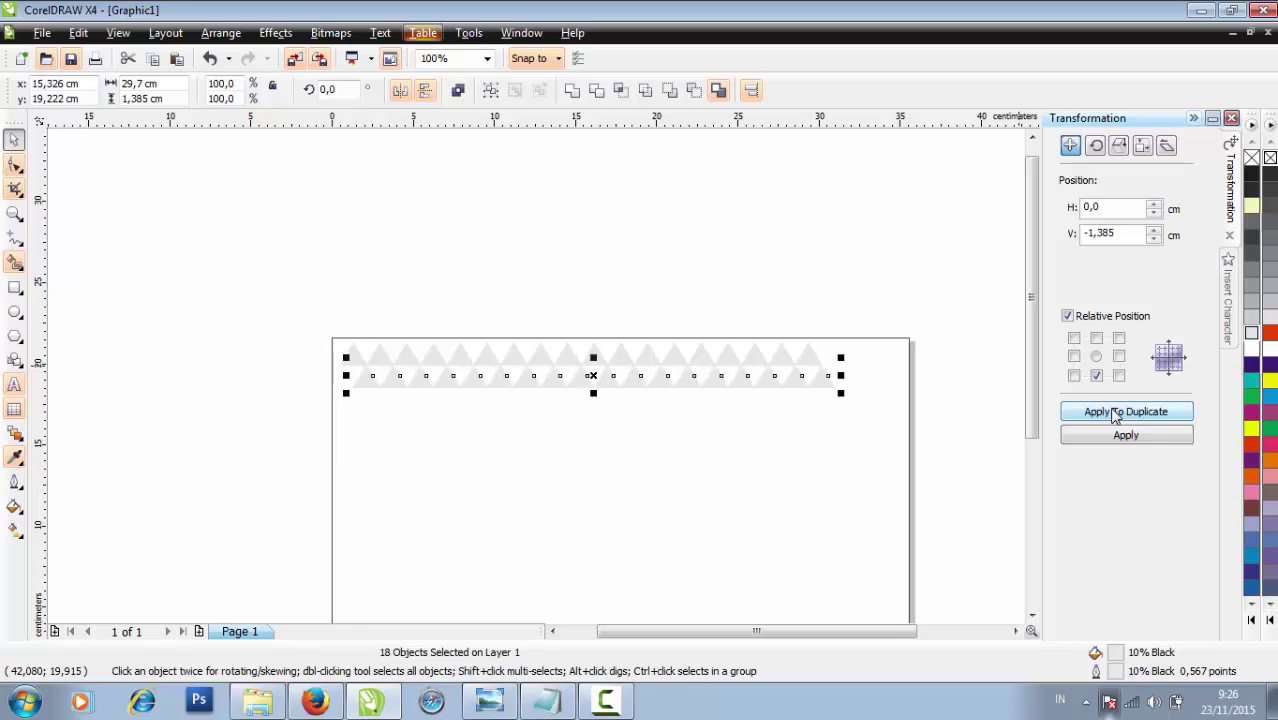
scroll(676, 414, "up", 1)
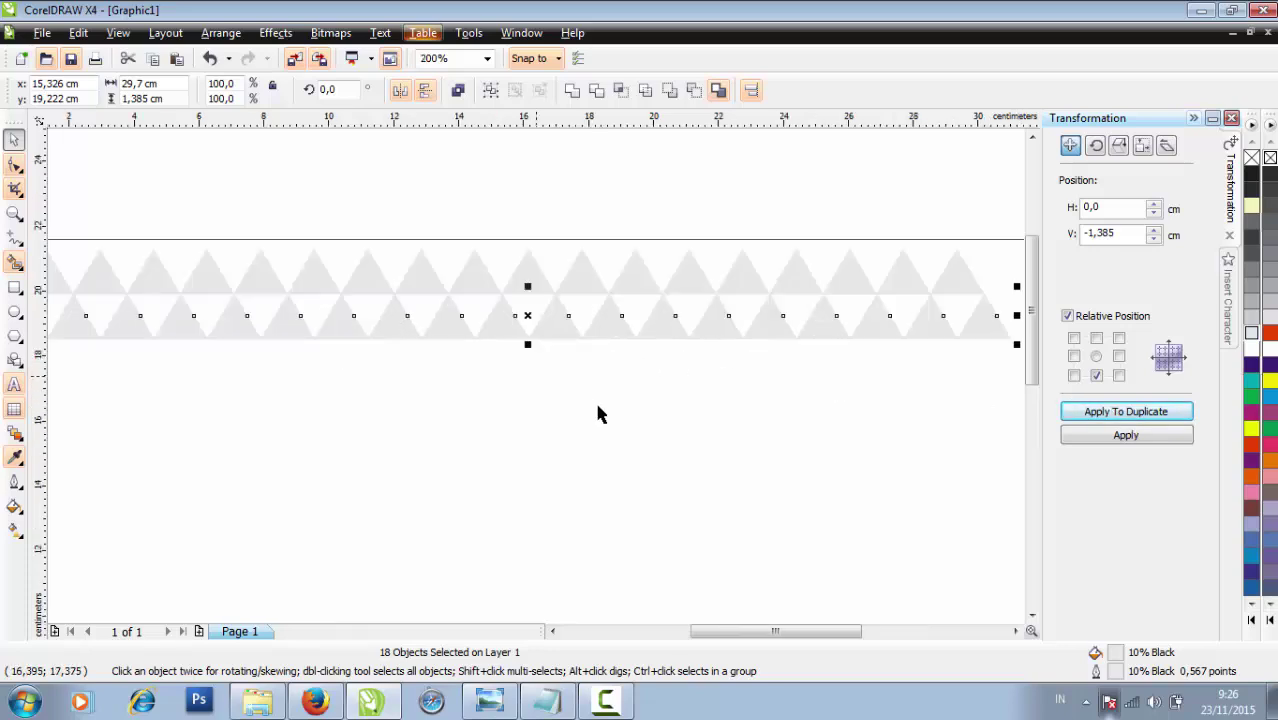
scroll(597, 414, "down", 4)
left_click(640, 393)
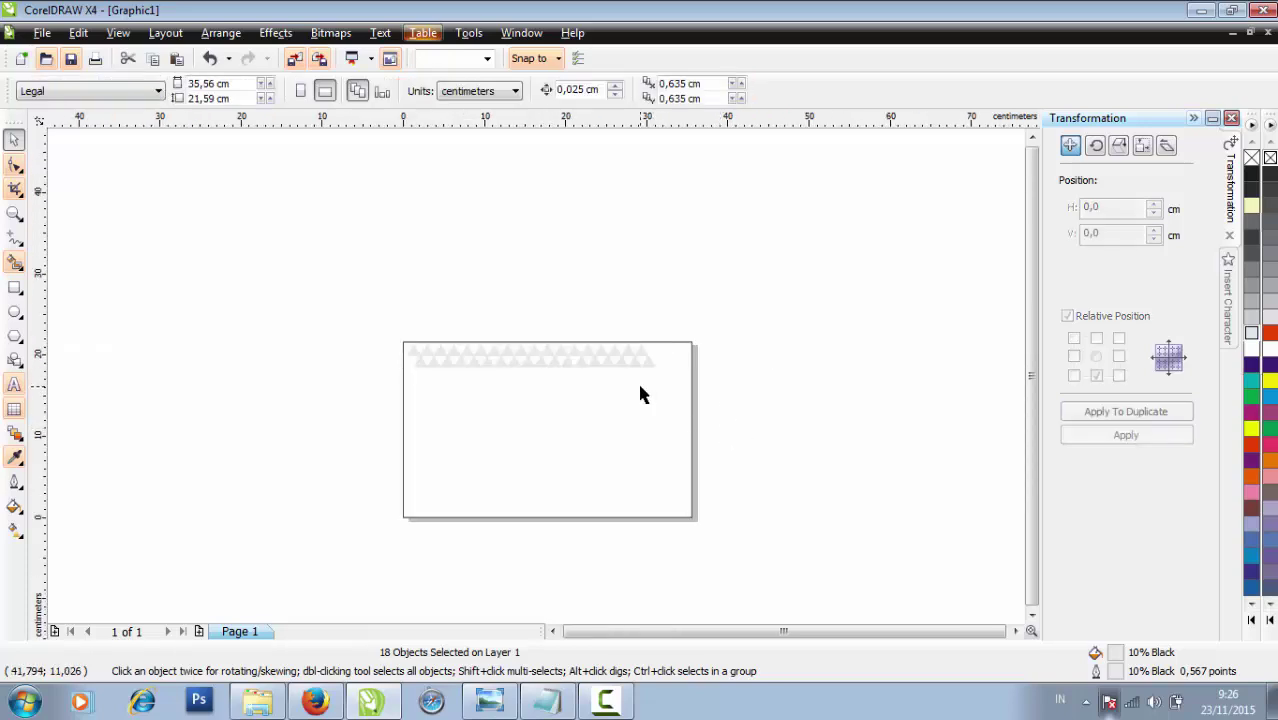
scroll(639, 391, "up", 1)
scroll(673, 399, "down", 1)
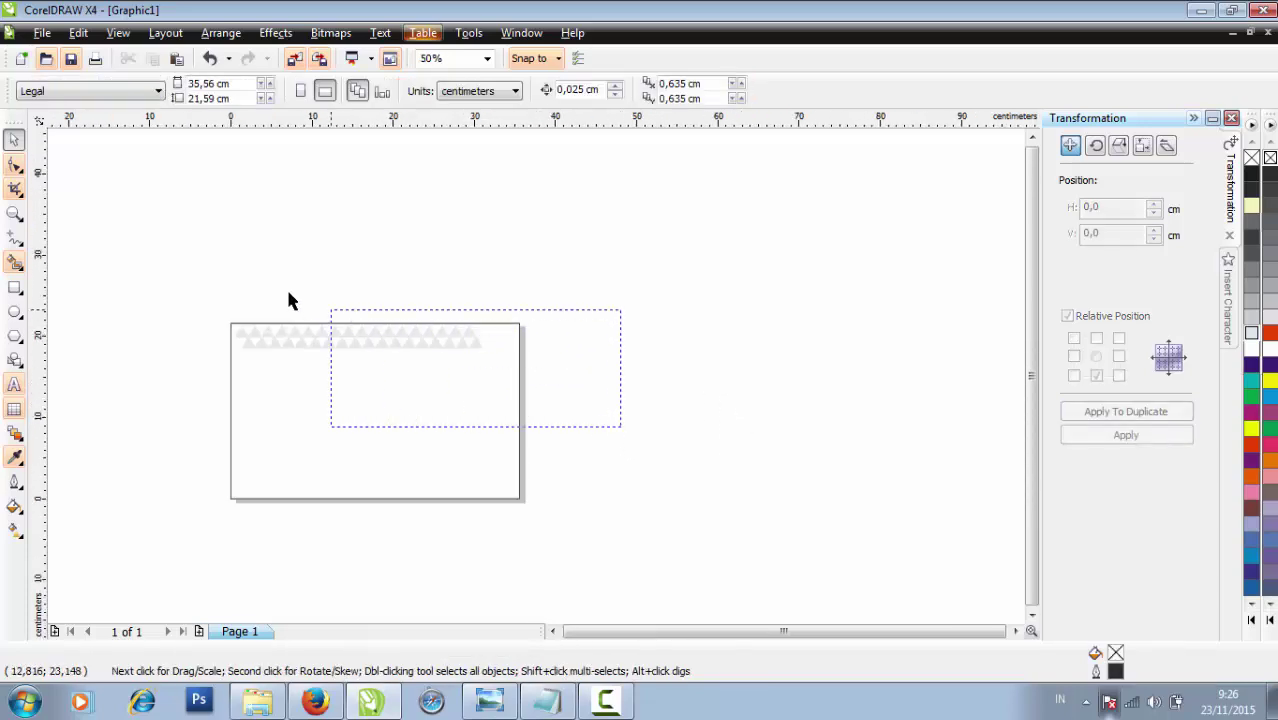
Copy the triangle rows downward by 2.77 cm and then 5.54 cm
left_click_drag(288, 300, 197, 257)
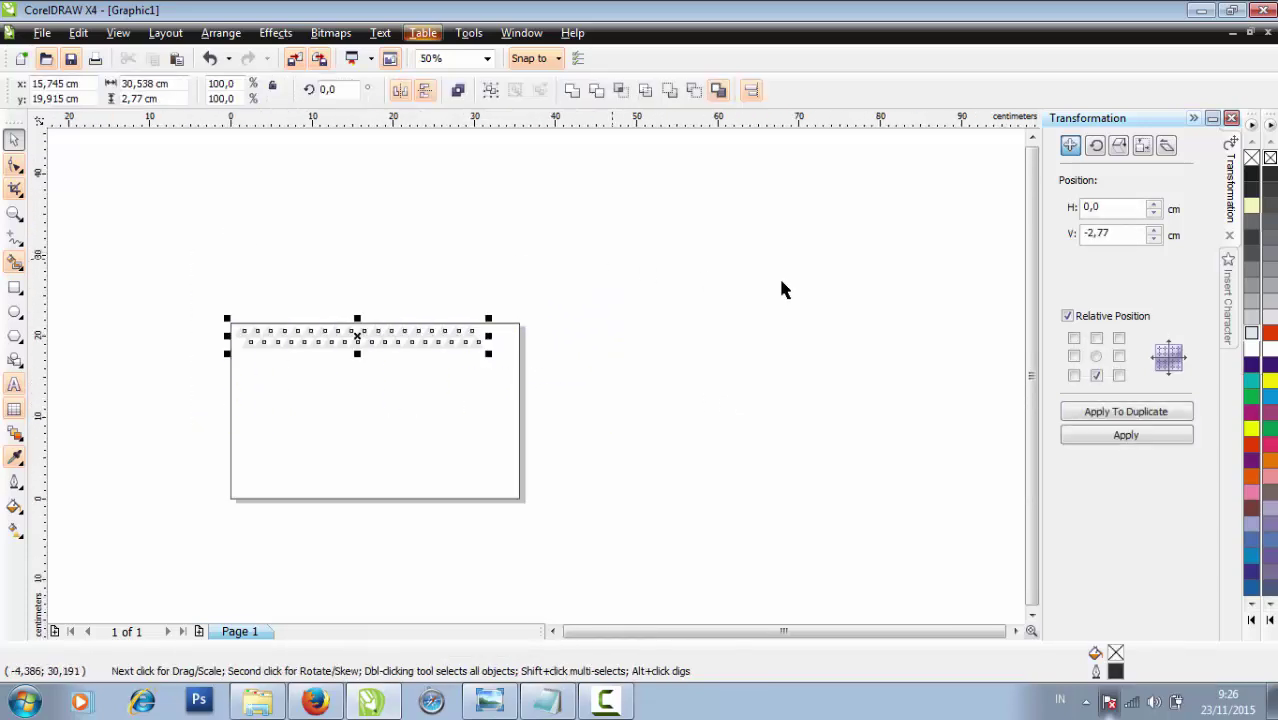
left_click(1157, 412)
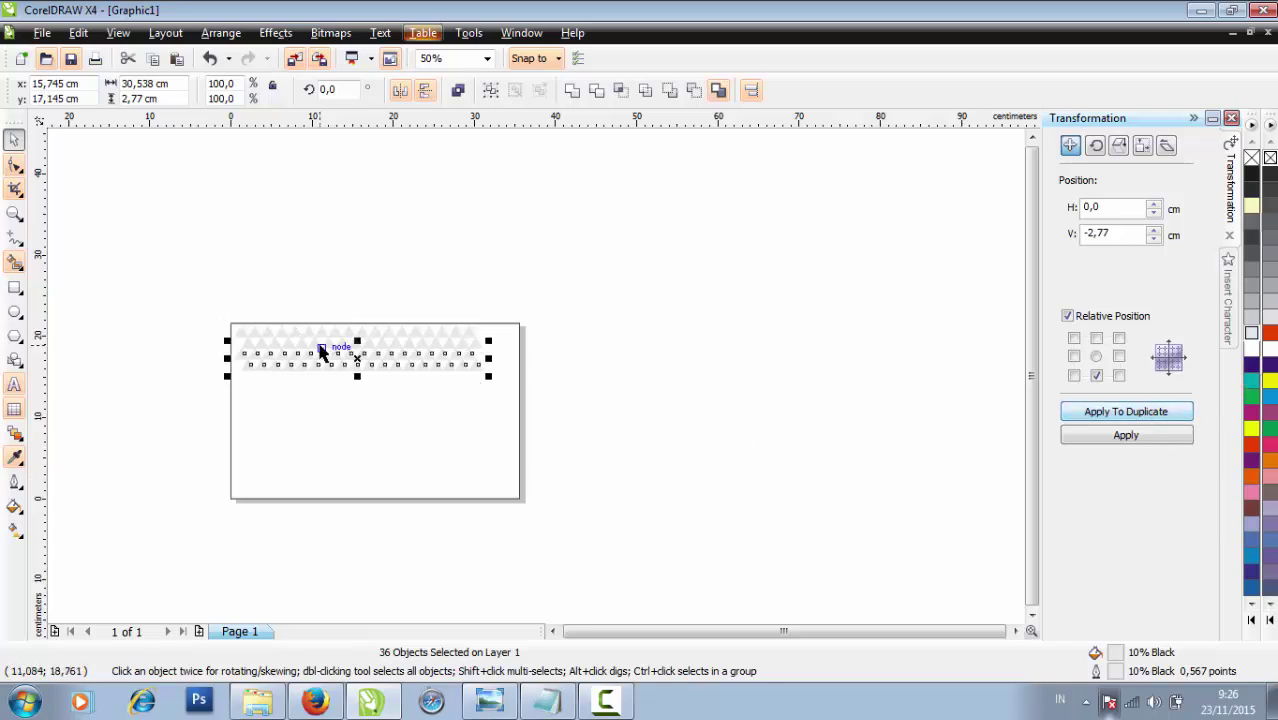
scroll(322, 351, "up", 1)
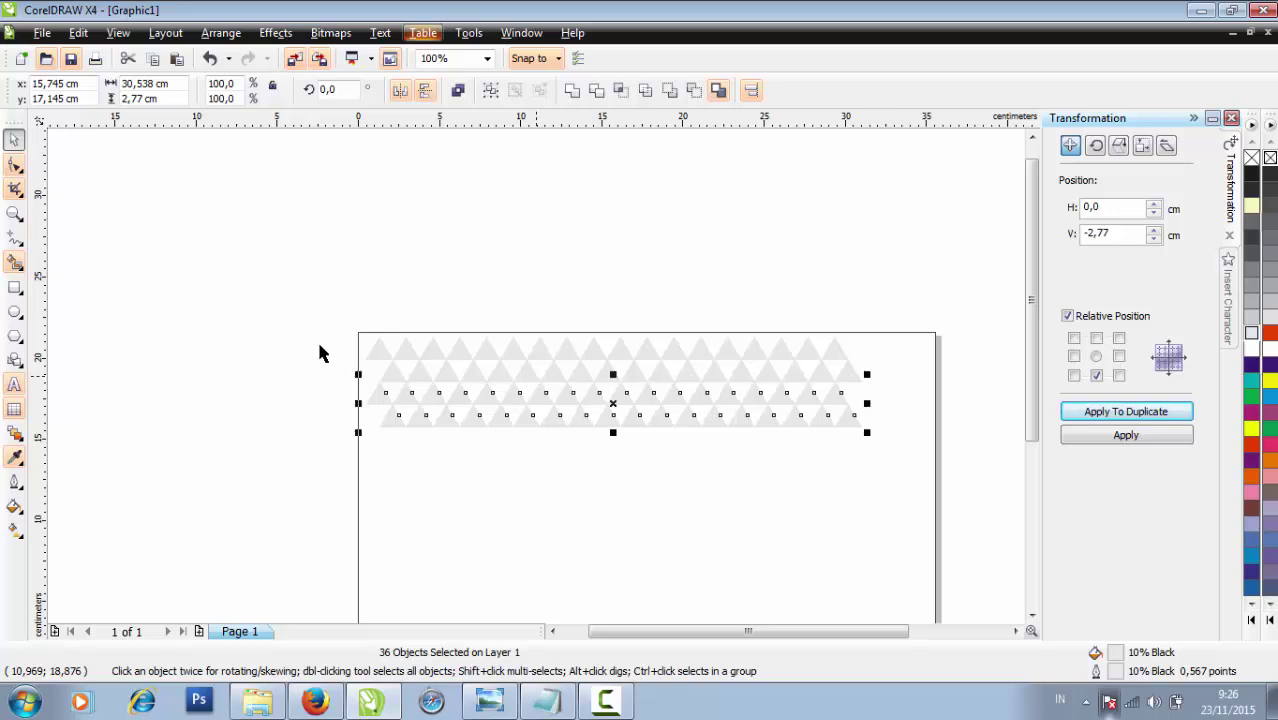
scroll(537, 383, "down", 1)
left_click_drag(768, 462, 374, 282)
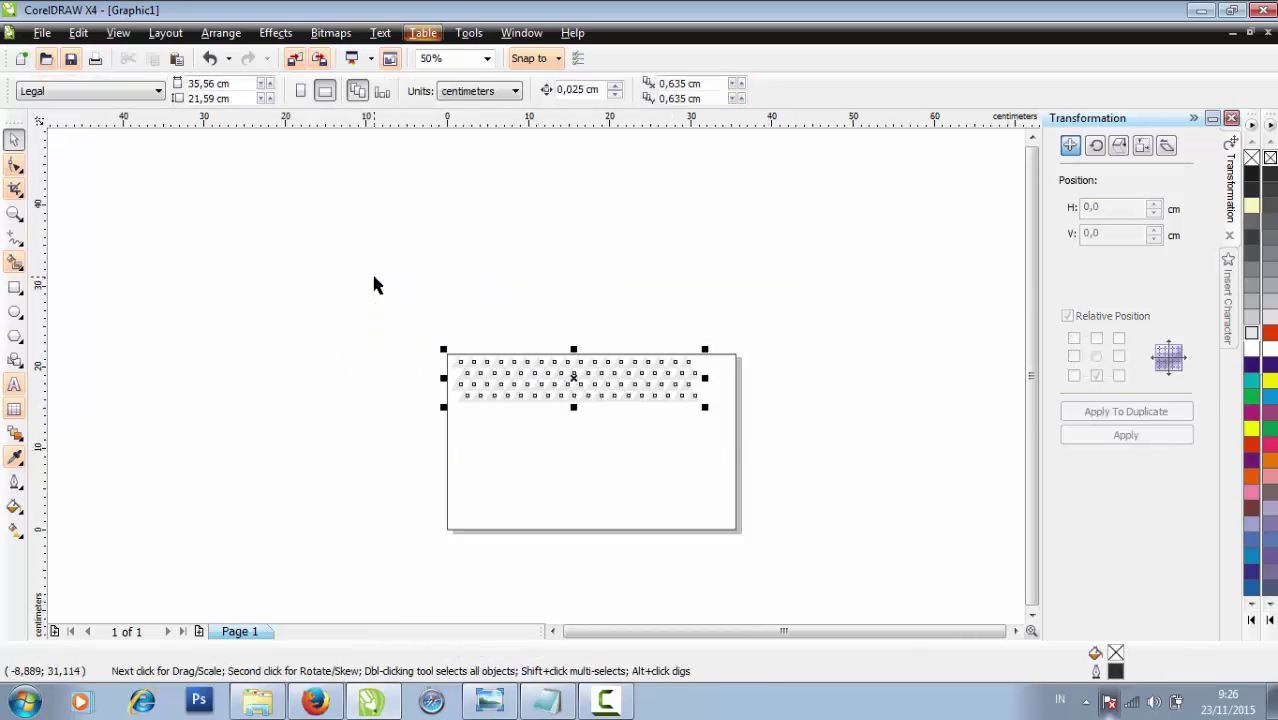
left_click(1098, 416)
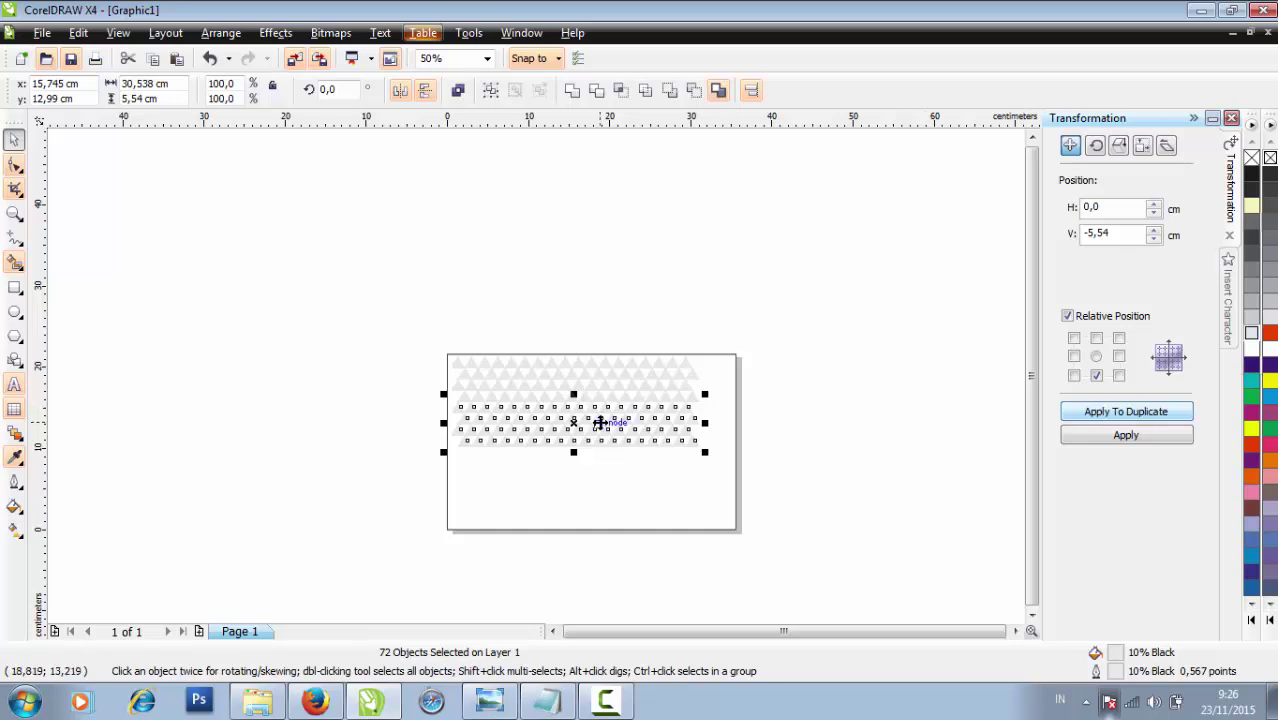
Copy the four rows 11.08 cm lower to extend the pattern down the page
left_click(625, 530)
scroll(622, 530, "up", 1)
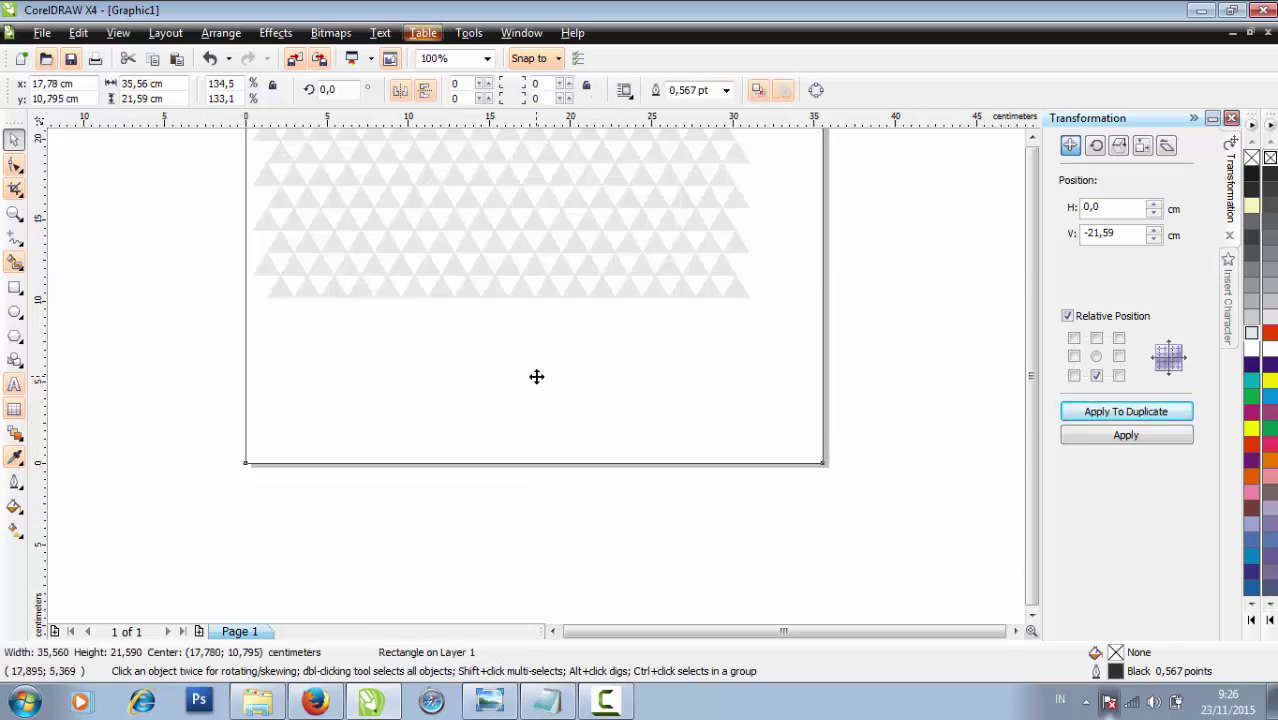
scroll(536, 374, "down", 1)
left_click(716, 374)
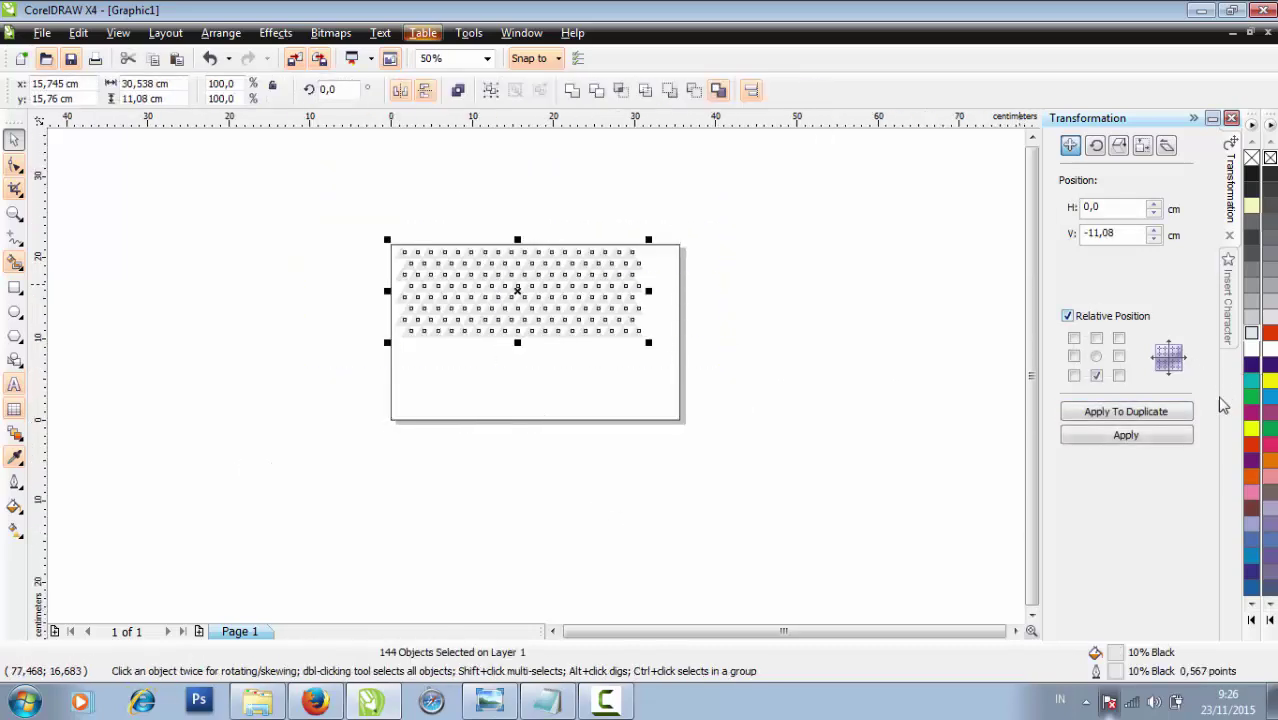
left_click(1187, 415)
left_click(633, 402)
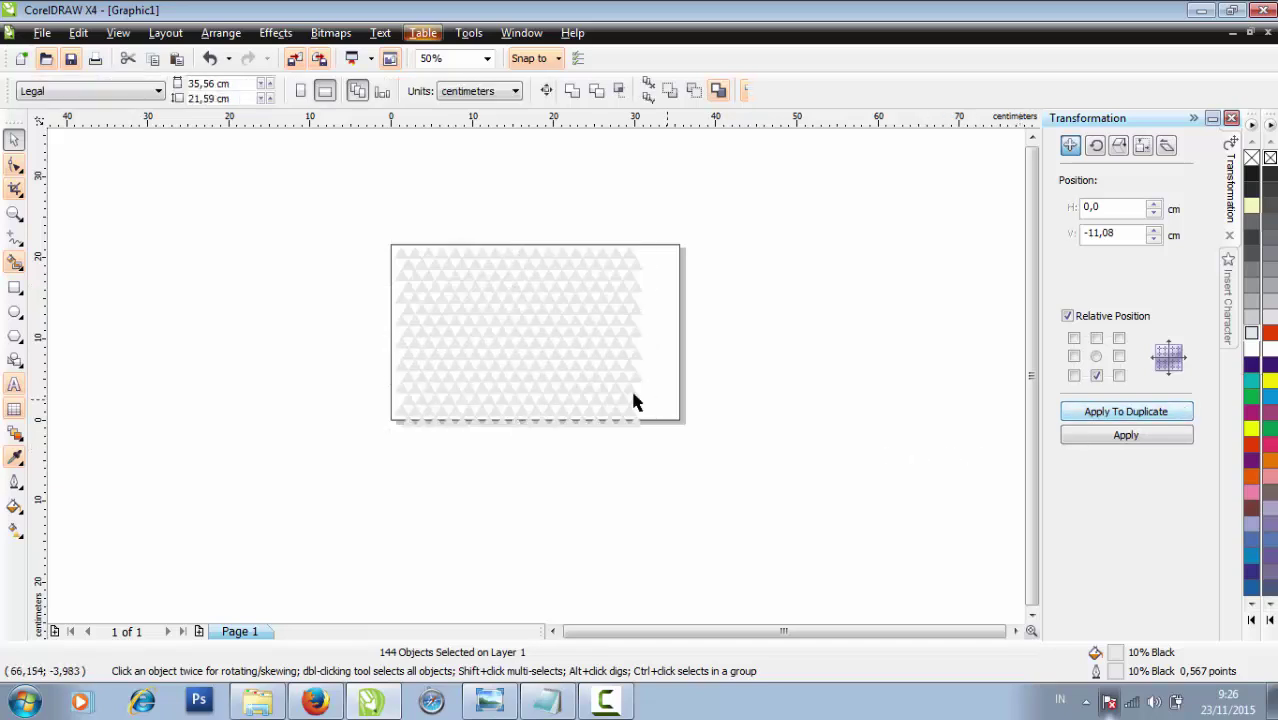
scroll(588, 385, "up", 1)
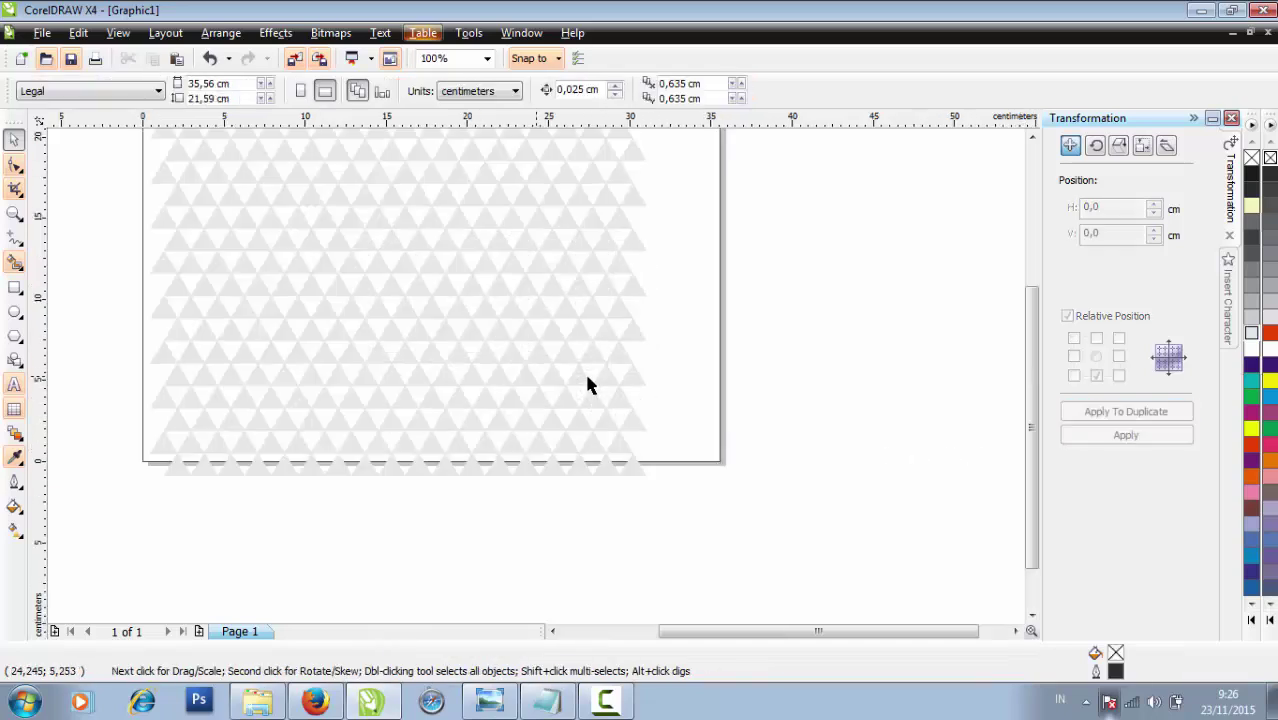
scroll(533, 380, "down", 1)
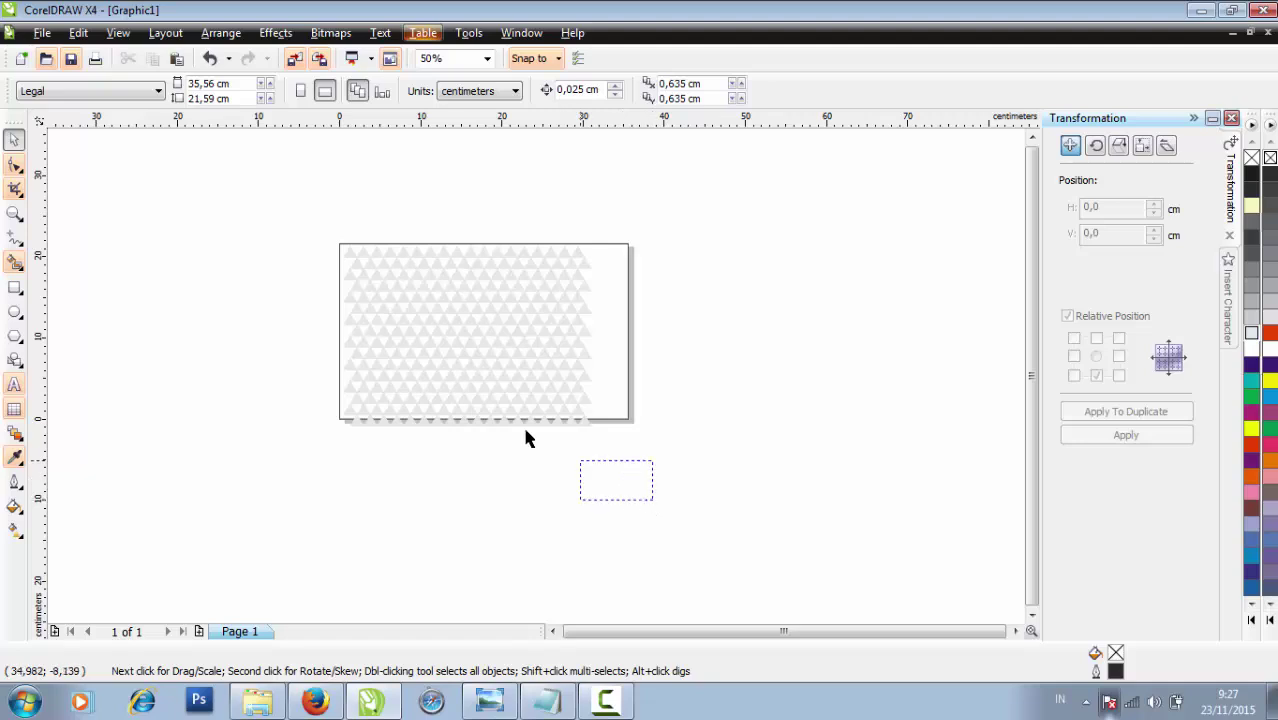
Nudge the whole 288-object pattern slightly left
left_click_drag(405, 348, 278, 223)
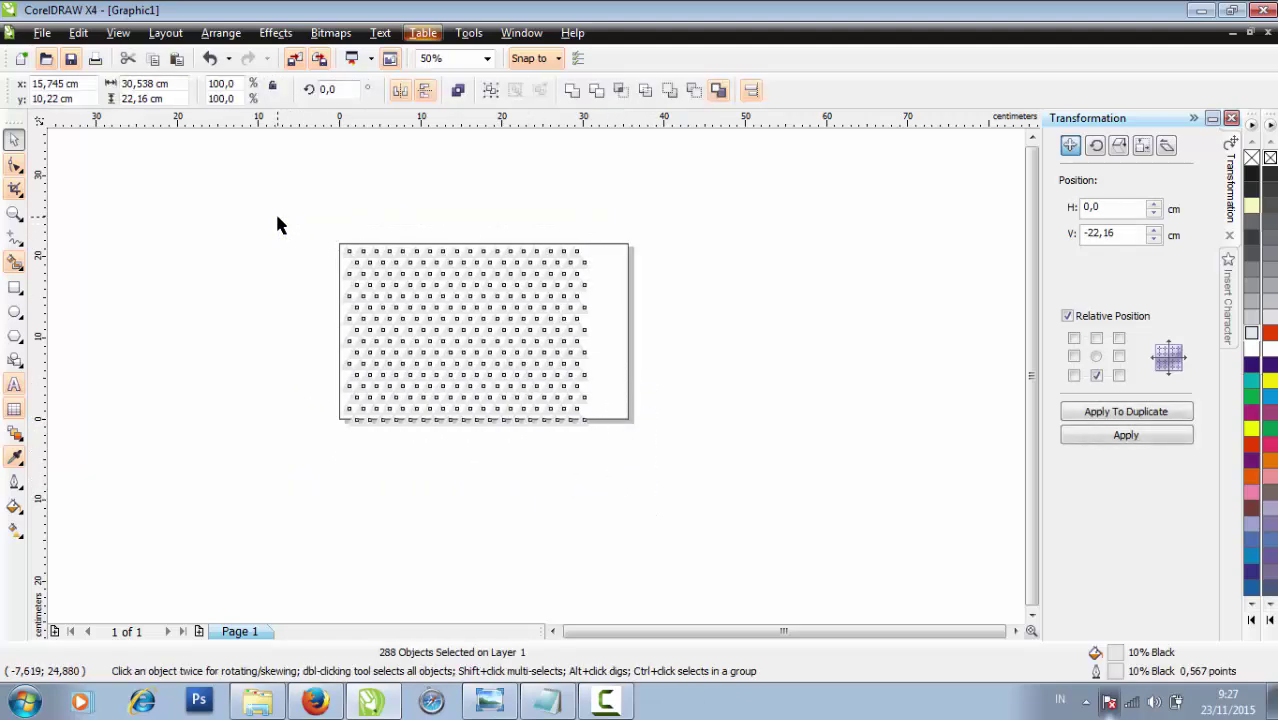
key("Left")
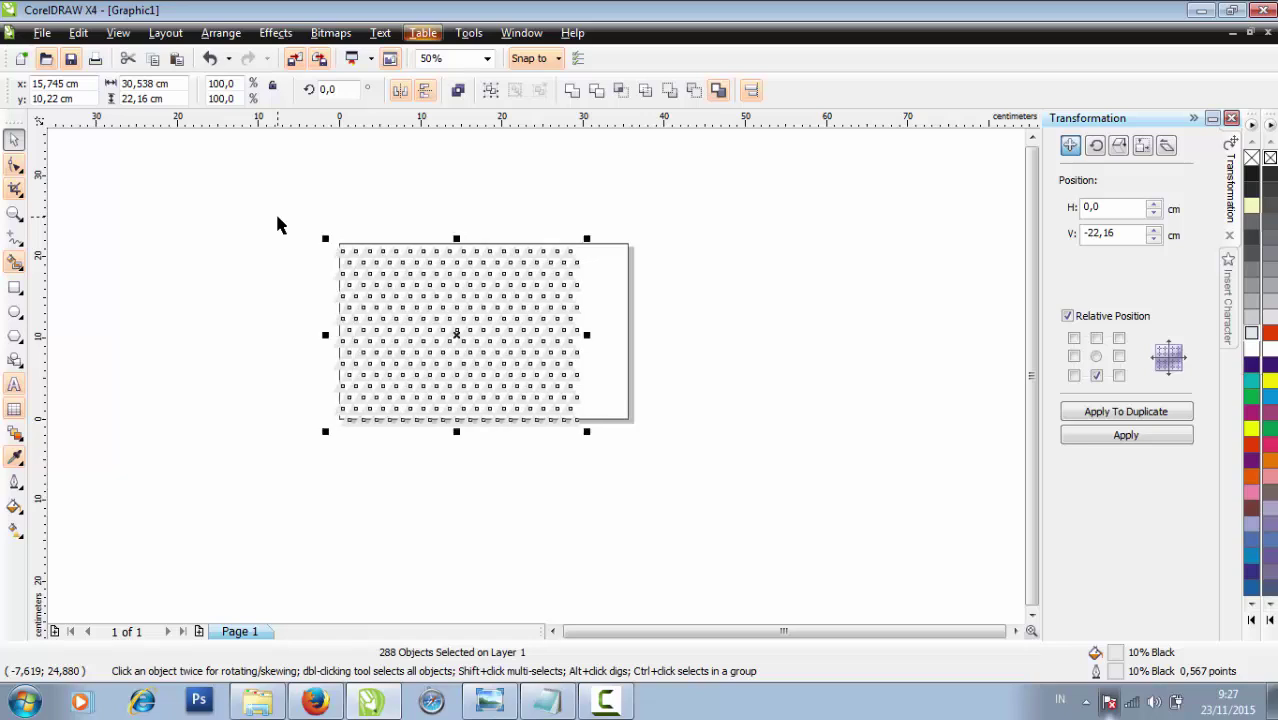
scroll(388, 254, "up", 1)
scroll(537, 385, "up", 1)
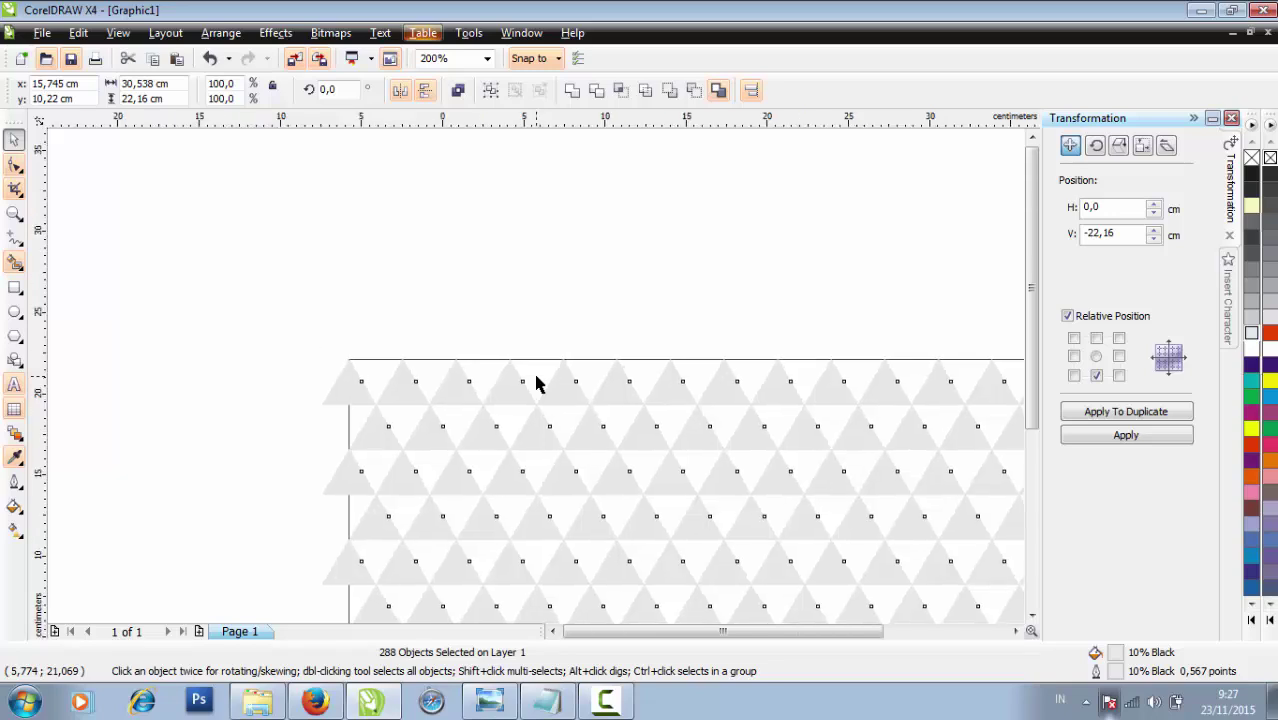
scroll(537, 384, "down", 2)
left_click(660, 560)
scroll(681, 525, "up", 1)
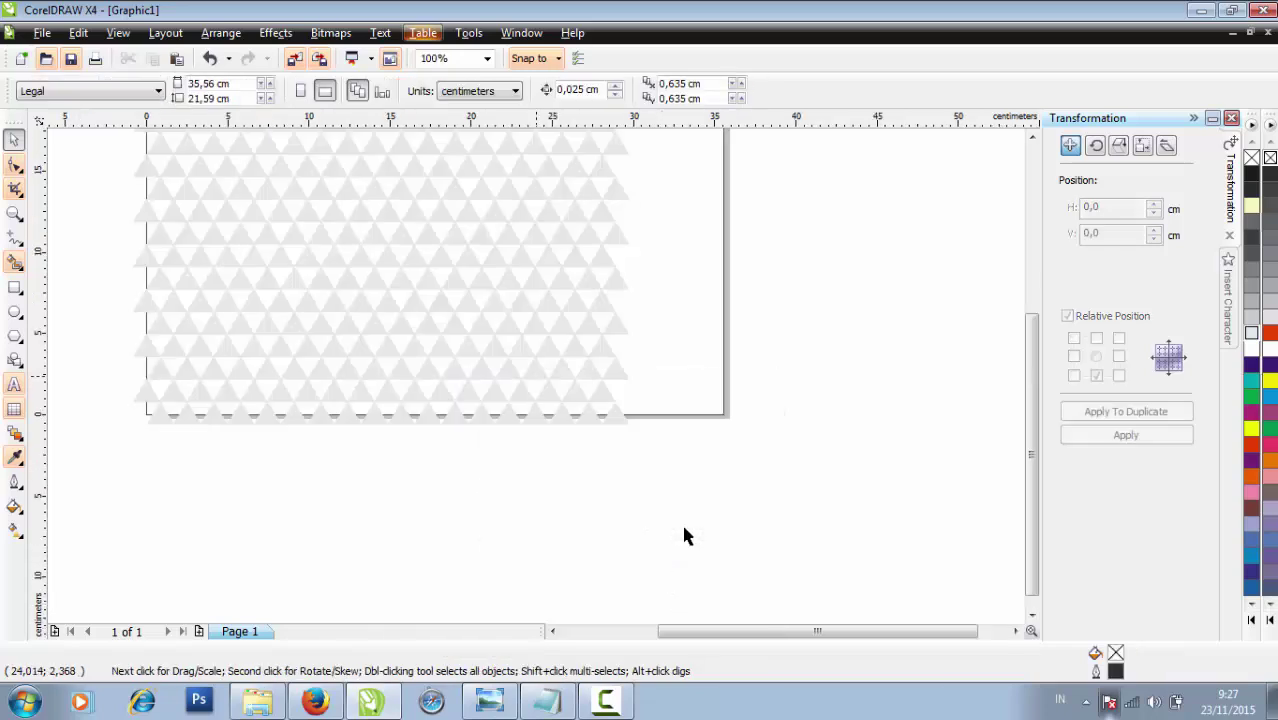
scroll(536, 379, "down", 1)
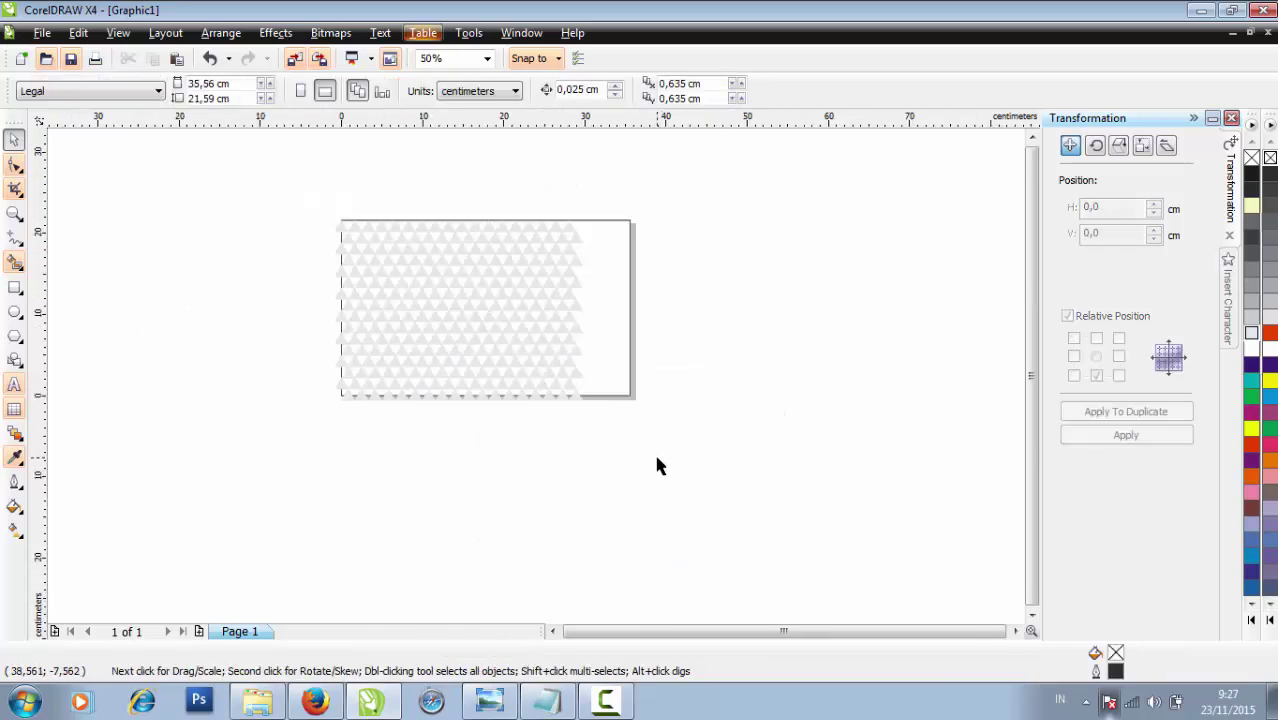
Copy the pattern's right part 15.688 cm to the right and nudge the copies left
left_click_drag(657, 458, 455, 205)
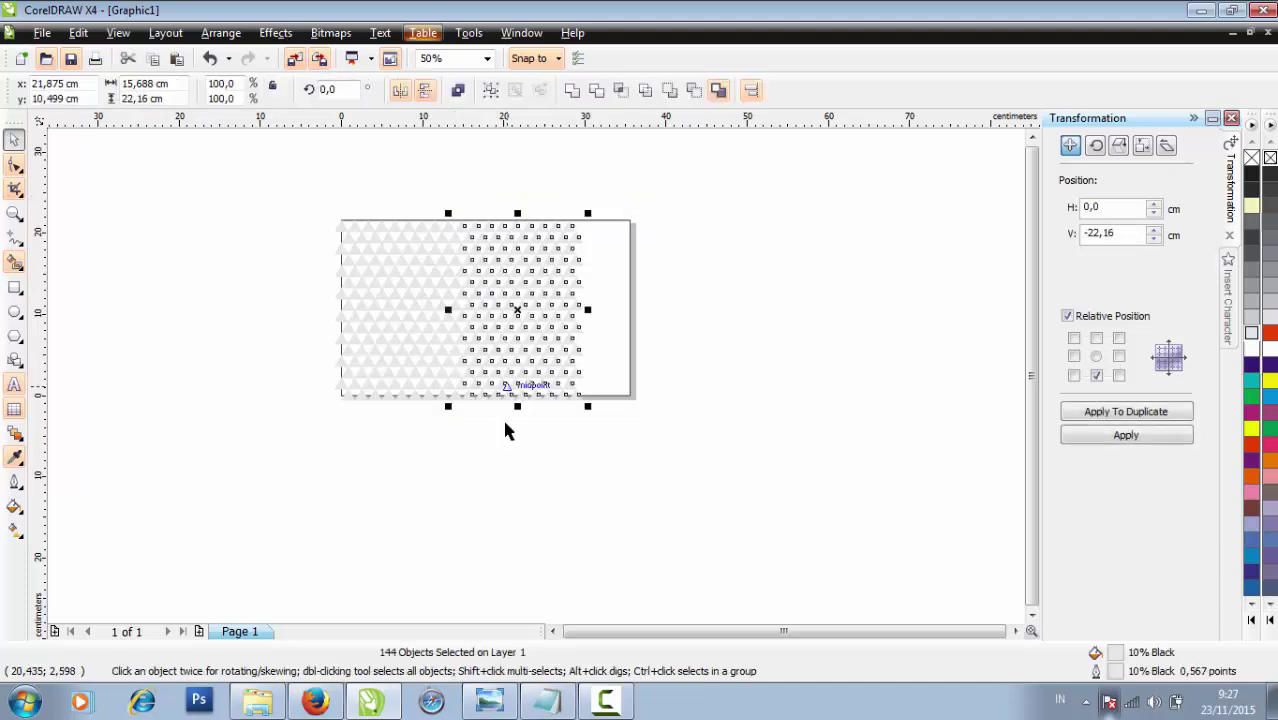
left_click(1136, 418)
left_click(816, 455)
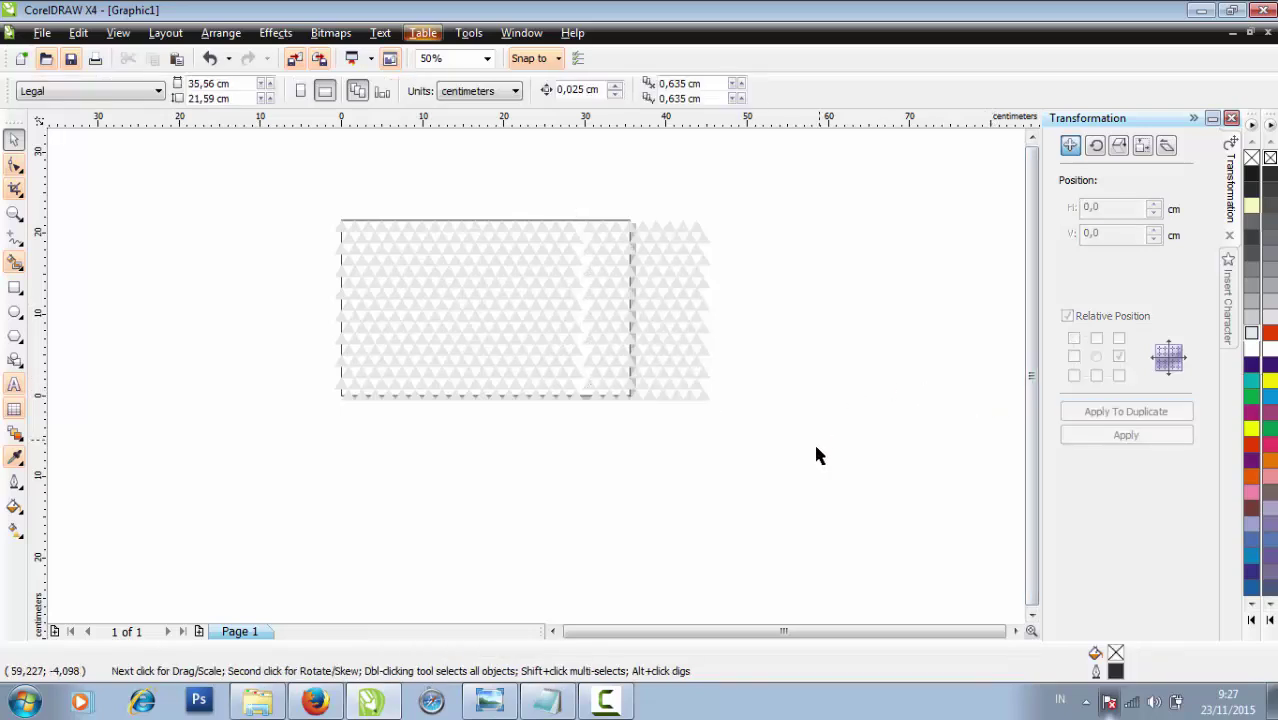
left_click_drag(816, 455, 620, 183)
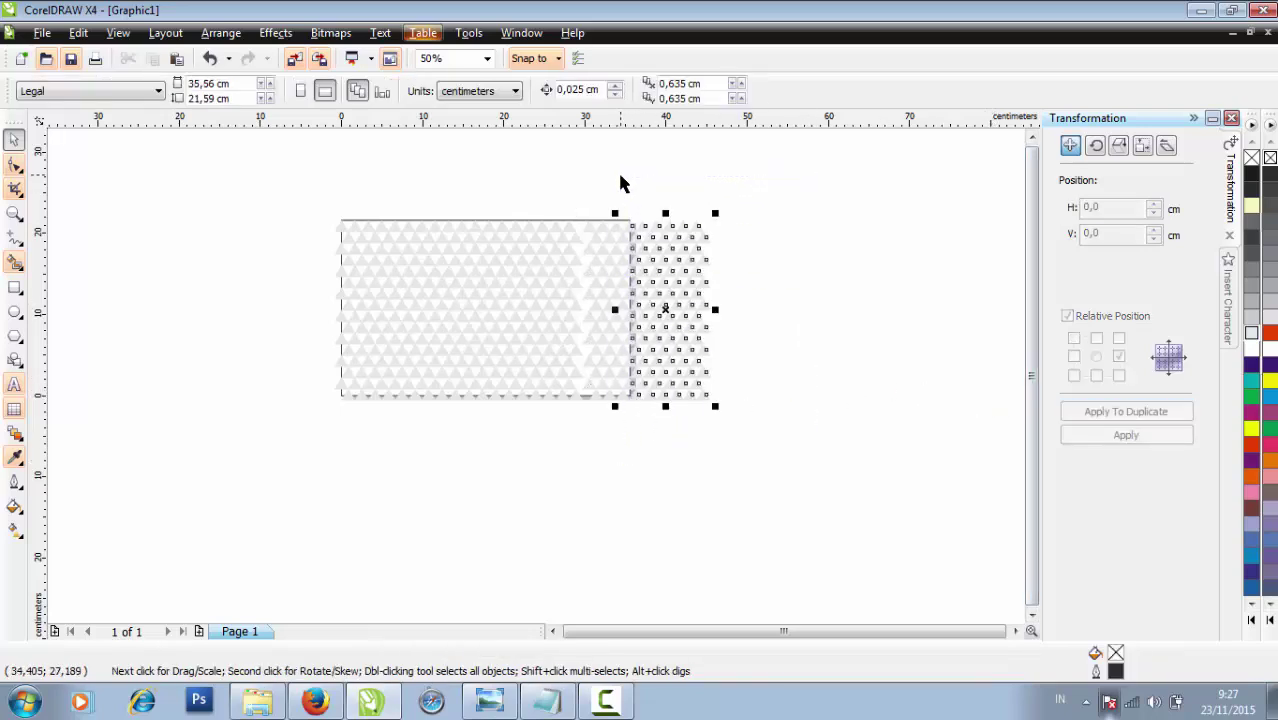
scroll(598, 219, "up", 1)
scroll(542, 386, "down", 1)
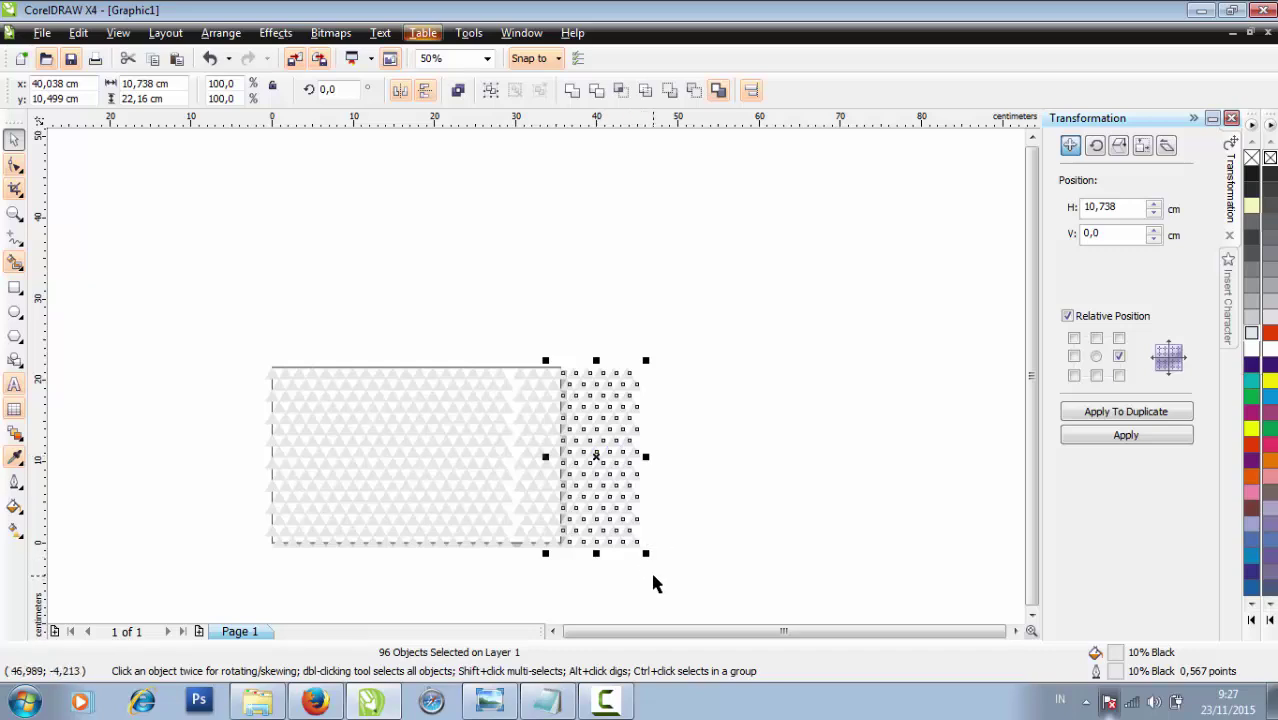
left_click_drag(703, 589, 538, 389)
scroll(538, 389, "up", 1)
key("Left")
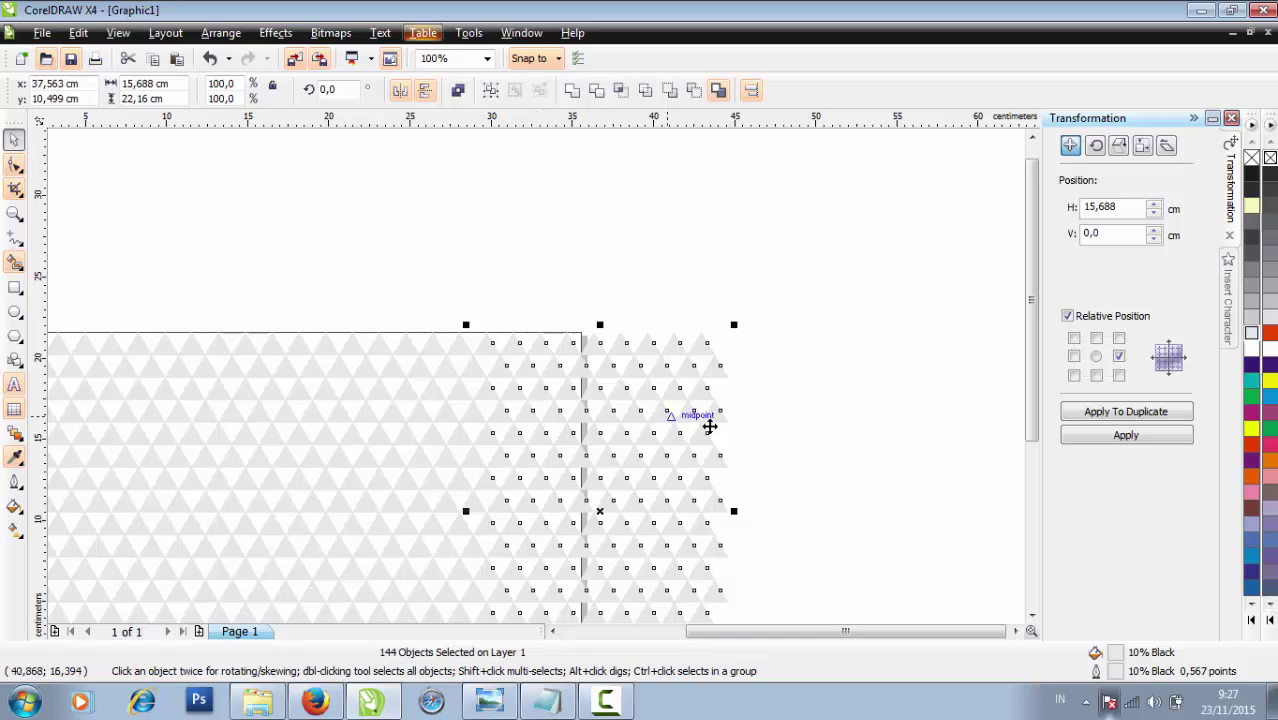
left_click(789, 433)
key("F3")
Delete the stray triangles at the top-right corner and upper right edge
scroll(457, 460, "up", 2)
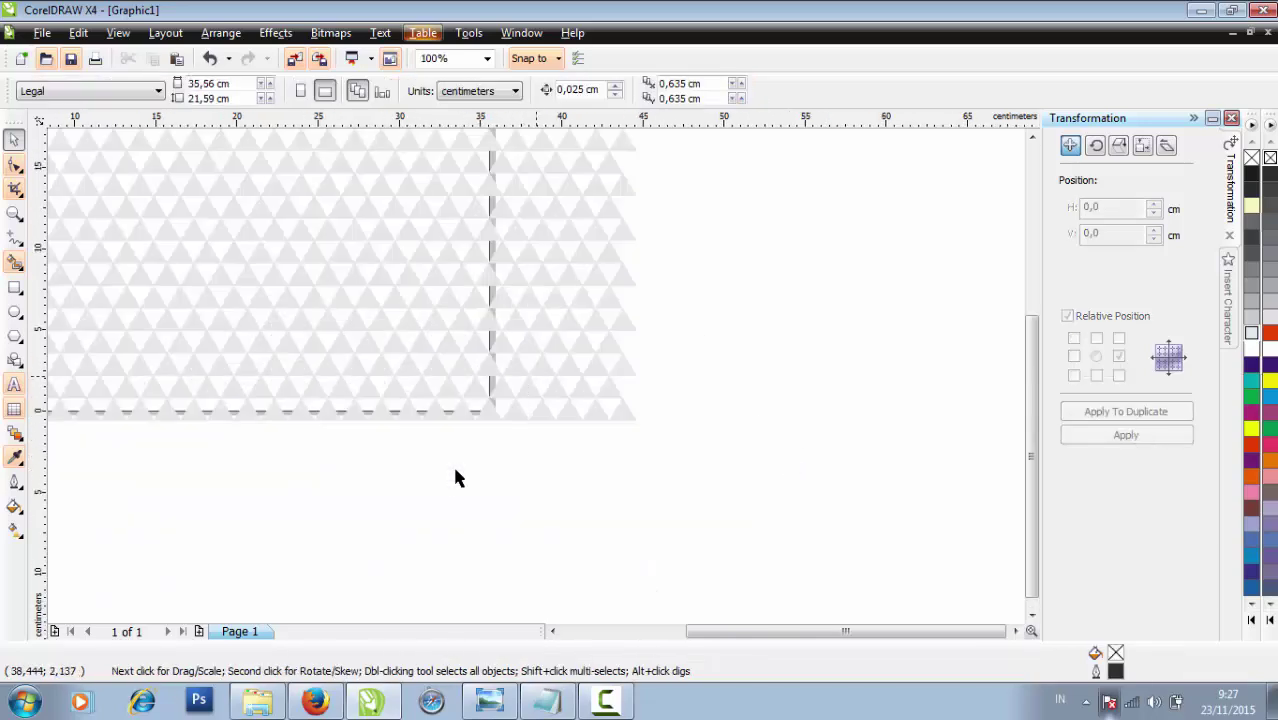
scroll(541, 373, "down", 2)
left_click_drag(673, 476, 511, 210)
left_click(524, 248)
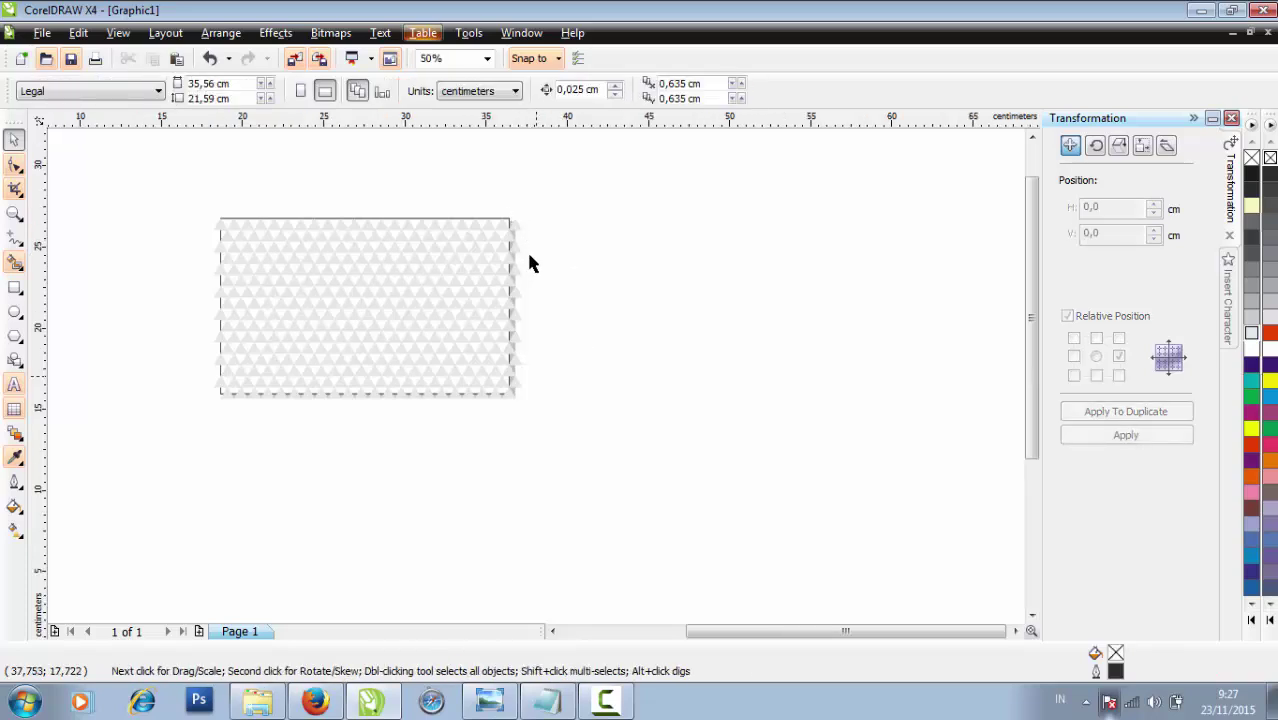
scroll(526, 249, "up", 1)
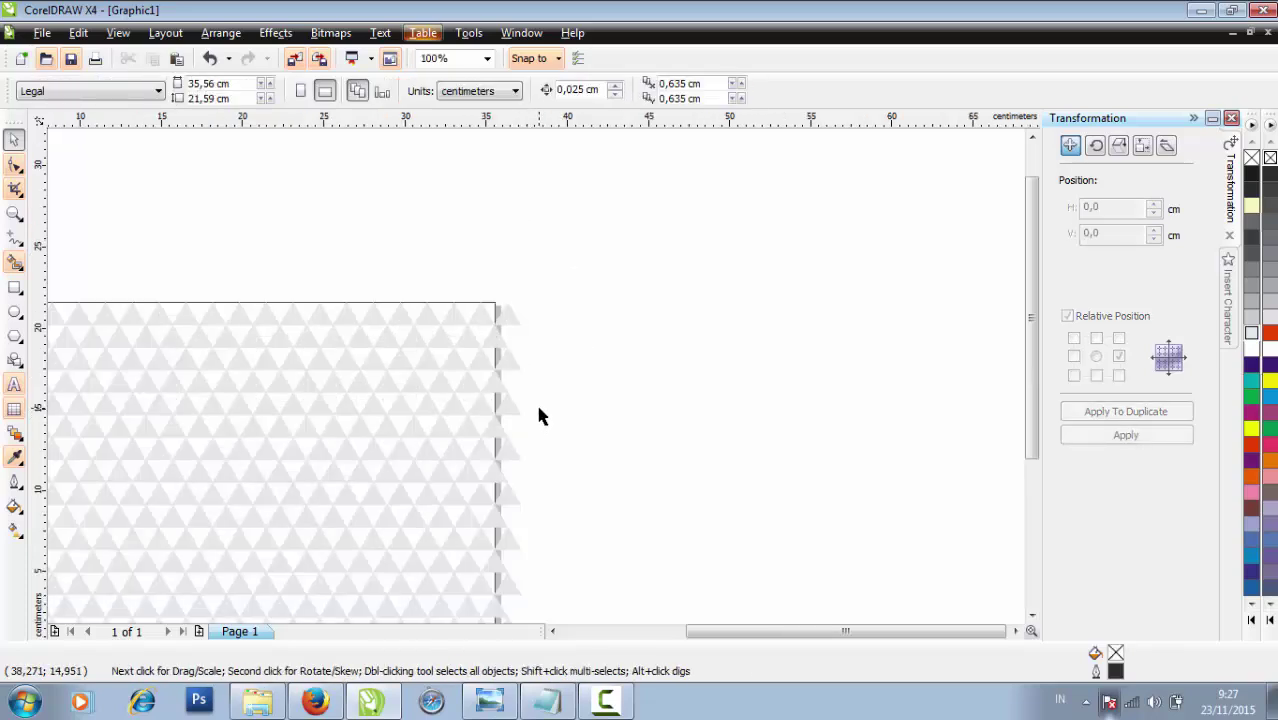
left_click(516, 316)
key("Delete")
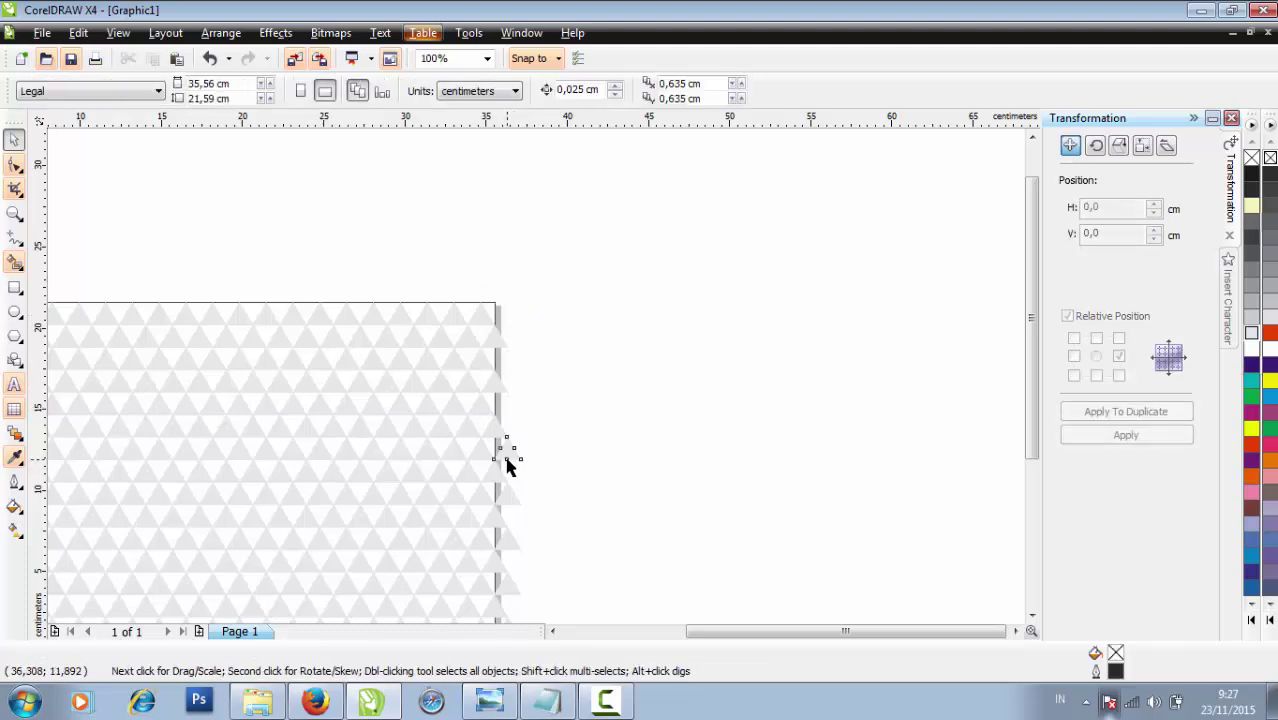
left_click(507, 452)
key("Delete")
Delete the remaining stray triangles lower on the right edge and near the bottom-right
left_click(509, 547)
key("Delete")
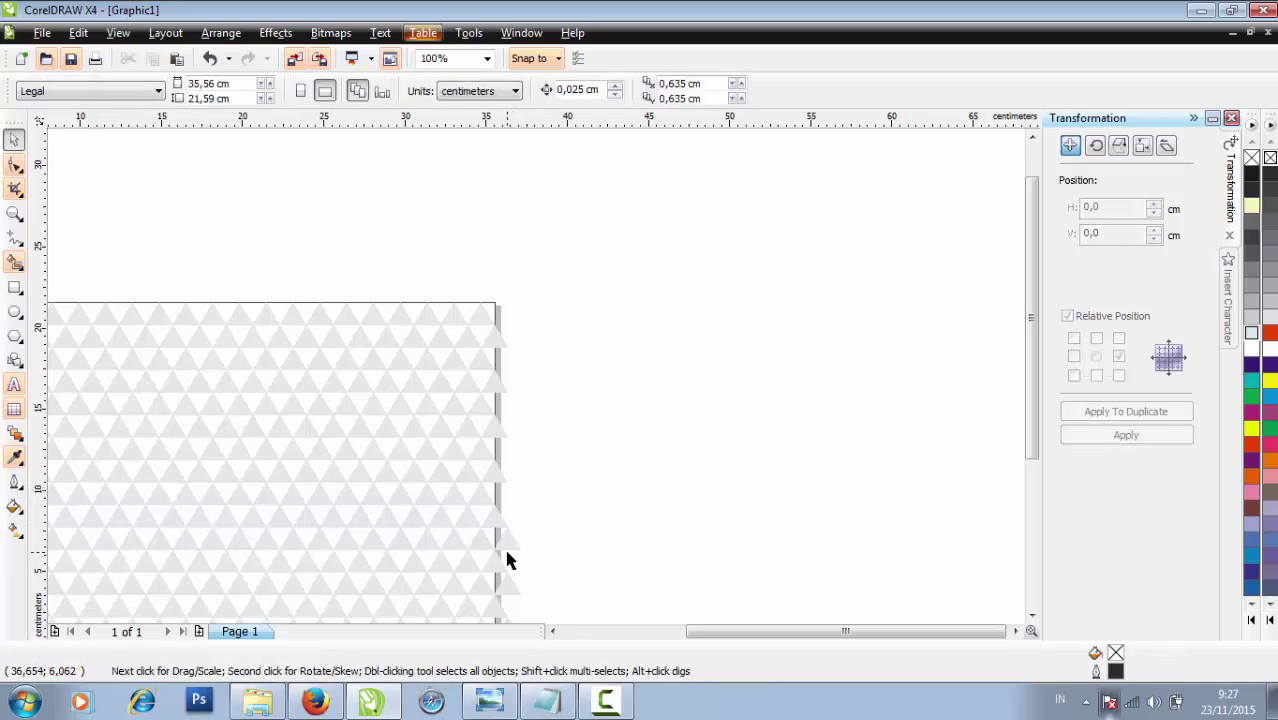
left_click(510, 549)
scroll(512, 560, "down", 1)
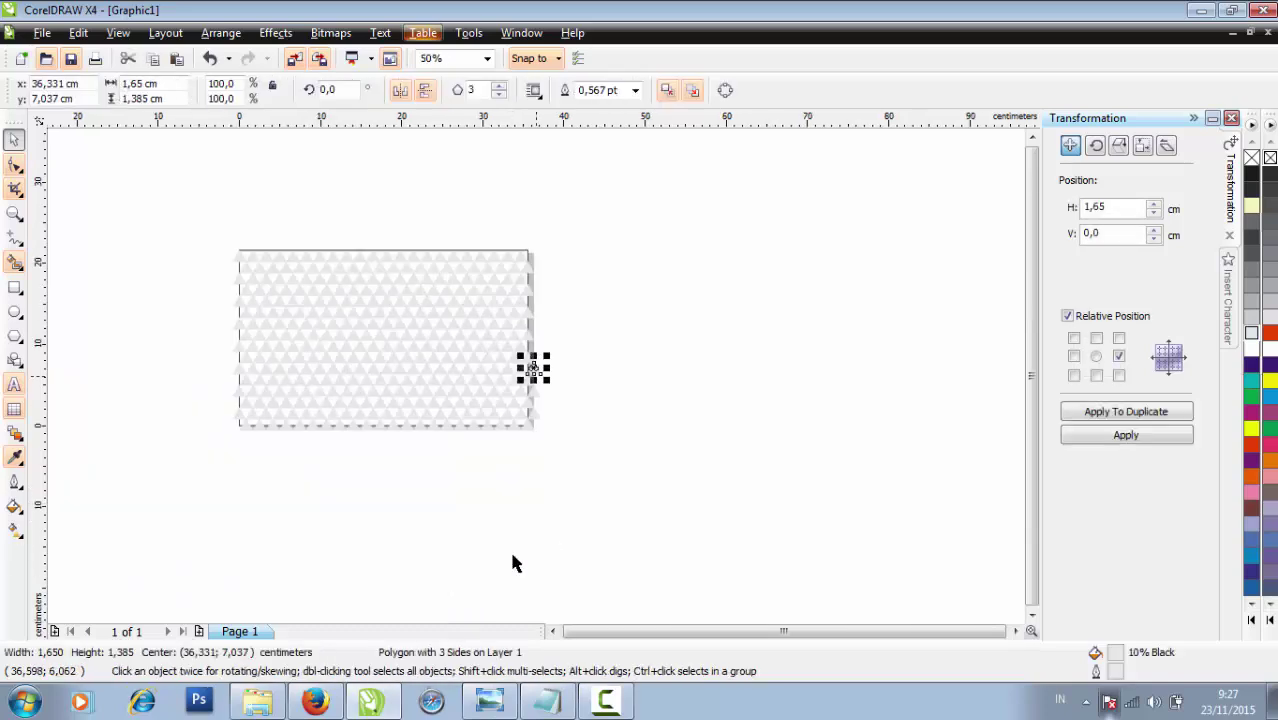
scroll(546, 388, "up", 1)
key("Delete")
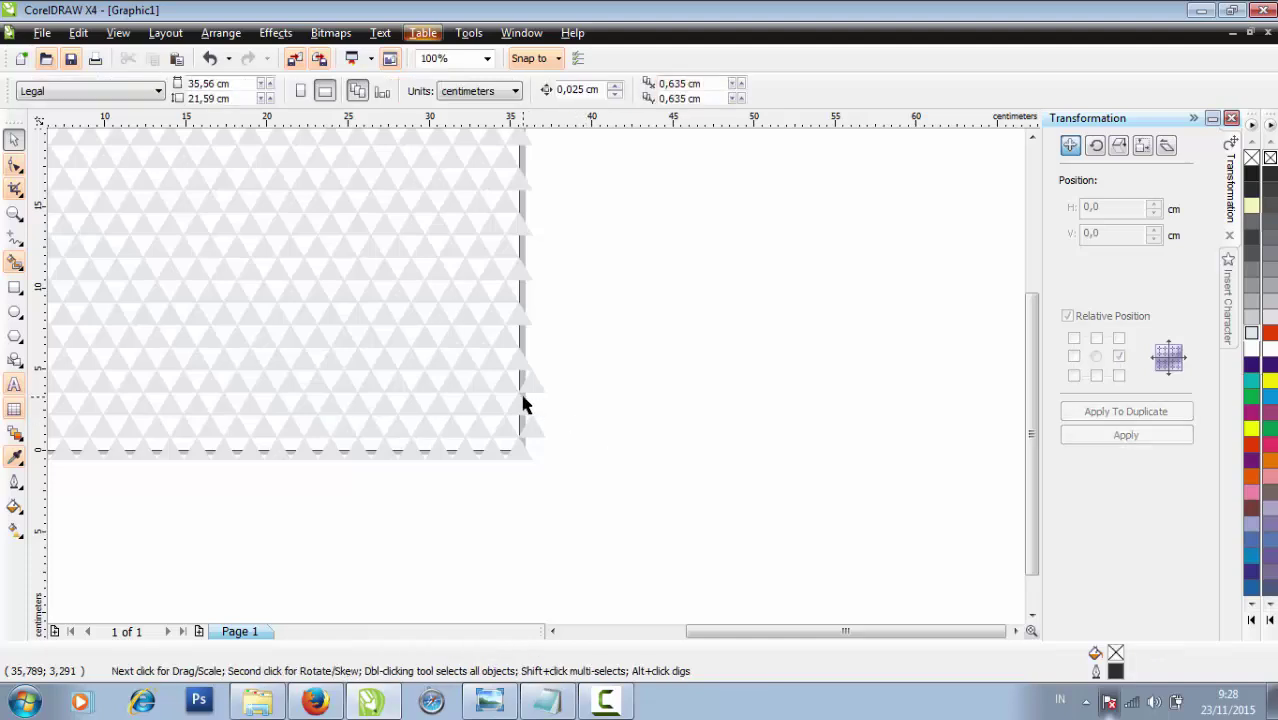
left_click(534, 428)
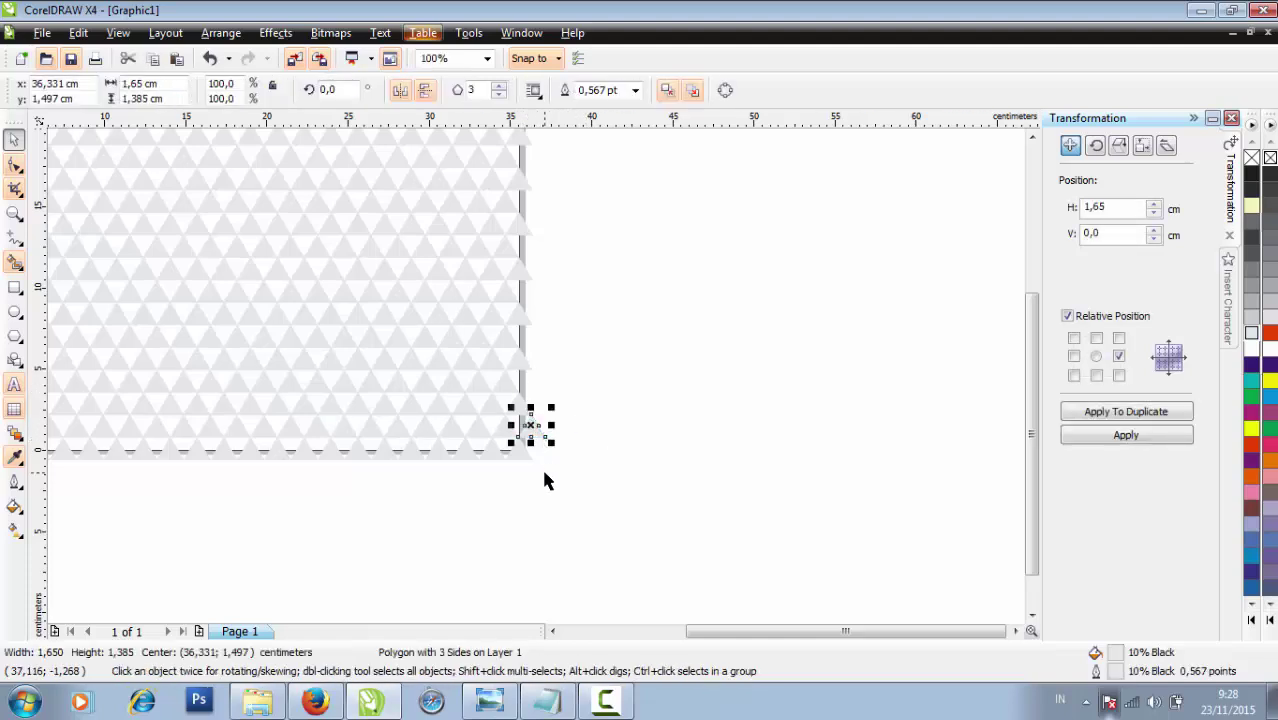
key("Delete")
scroll(519, 480, "down", 1)
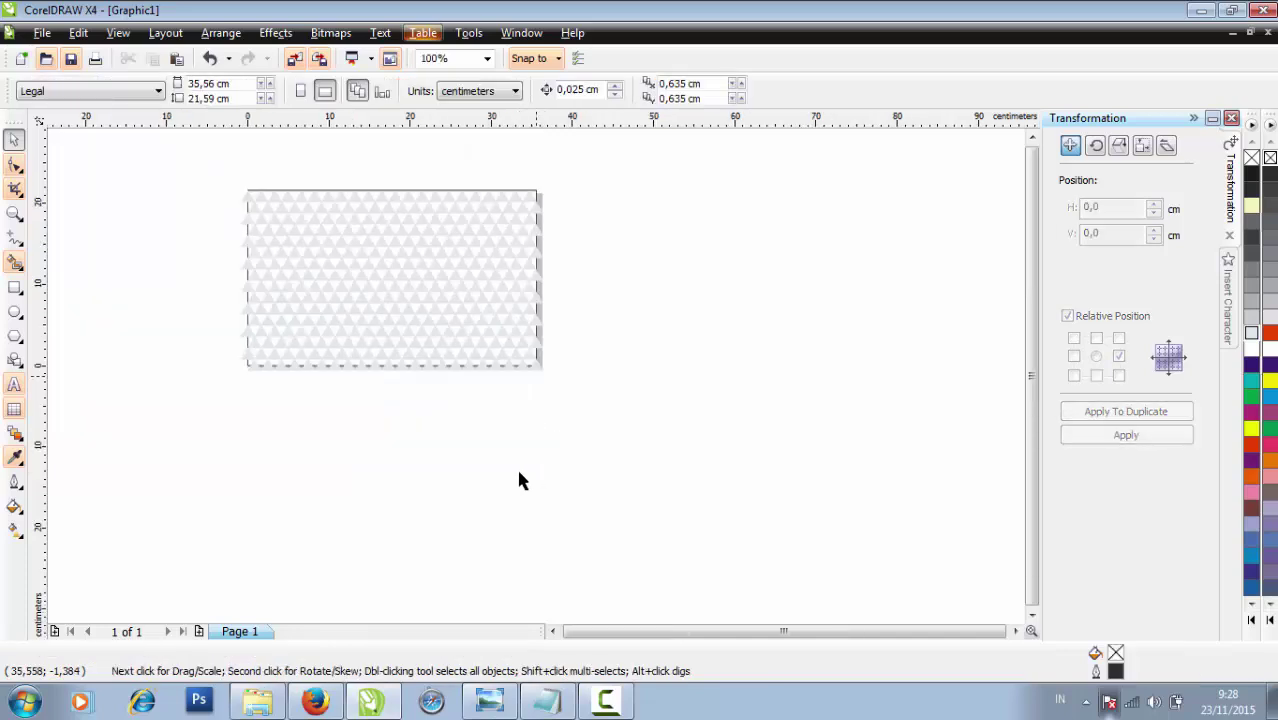
Move the page-sized rectangle to the right, beside the triangle pattern
left_click_drag(535, 201, 692, 196)
left_click(592, 407)
left_click_drag(629, 317, 839, 367)
left_click(560, 402)
Group the 352 triangles and PowerClip them inside the rectangle
left_click_drag(182, 163, 559, 408)
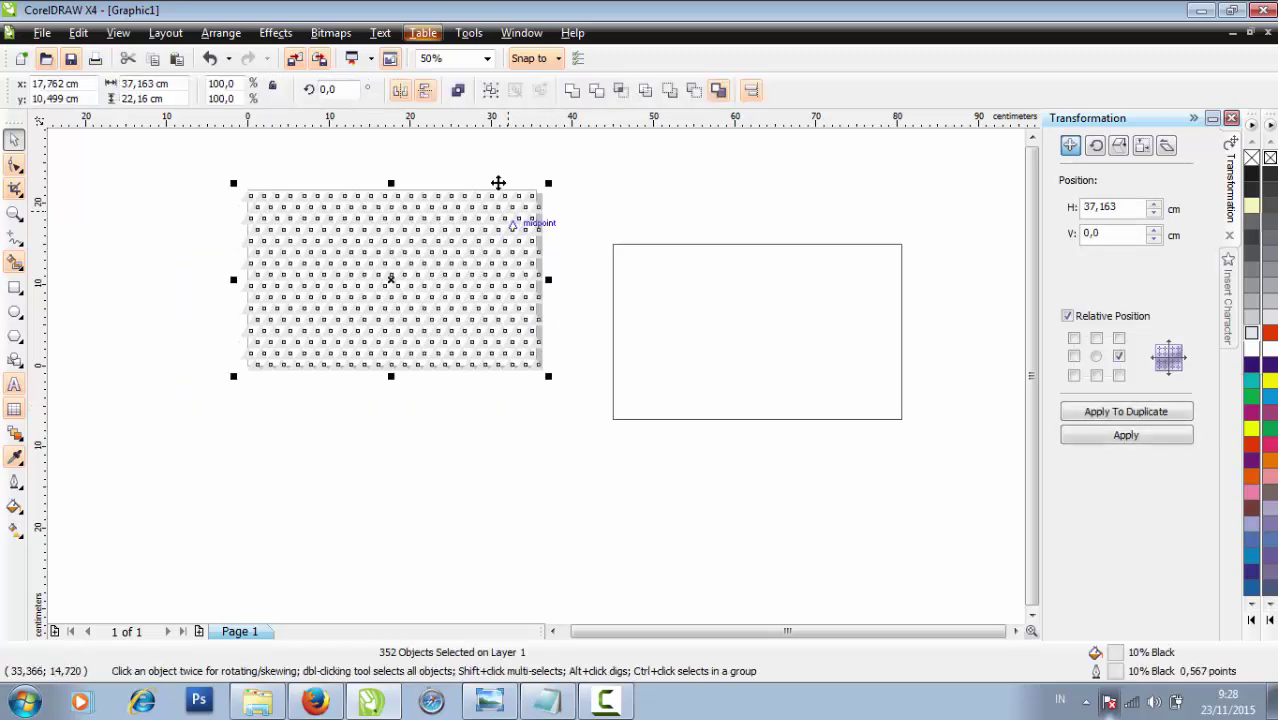
left_click(491, 91)
left_click(462, 398)
left_click(450, 355)
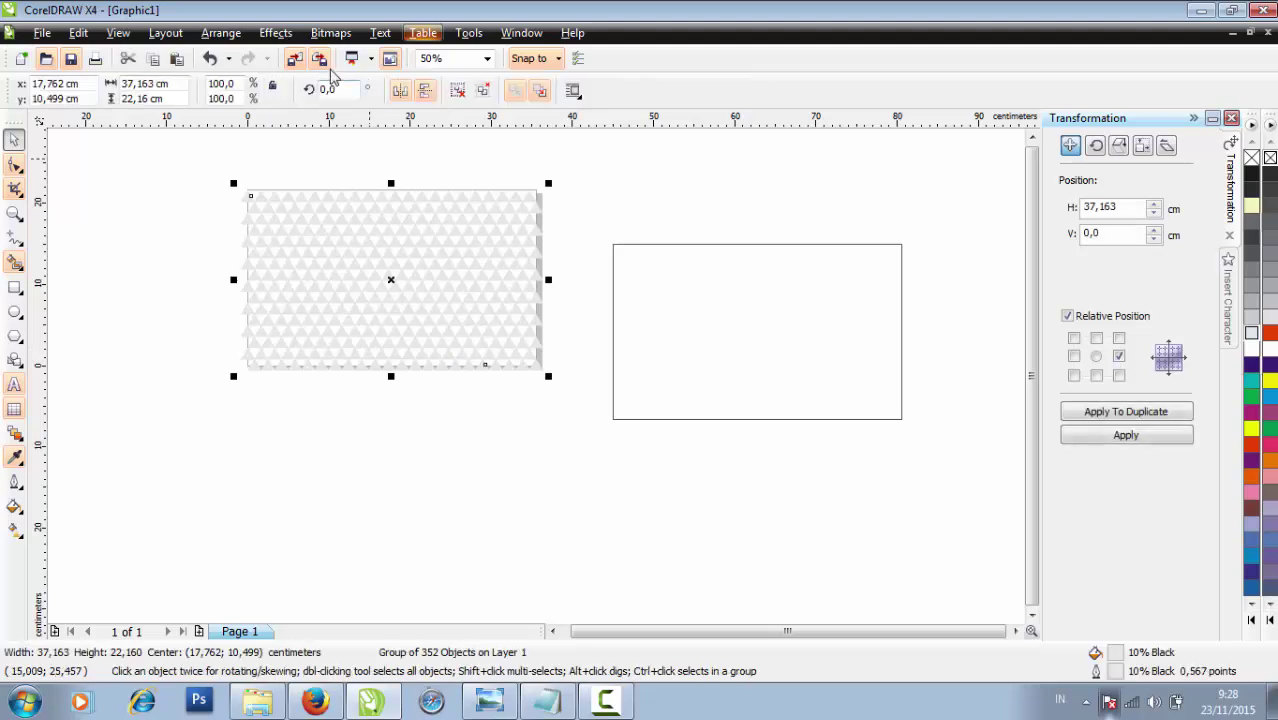
left_click(275, 33)
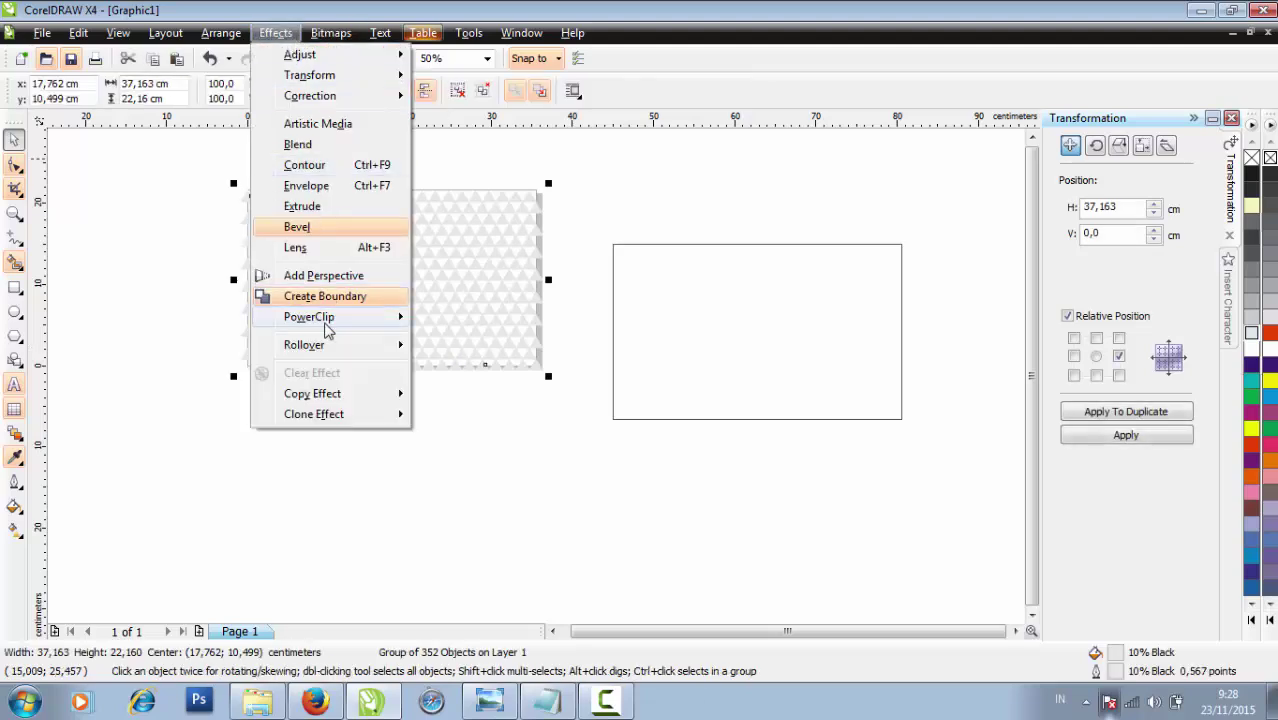
mouse_move(372, 326)
left_click(466, 318)
left_click(655, 316)
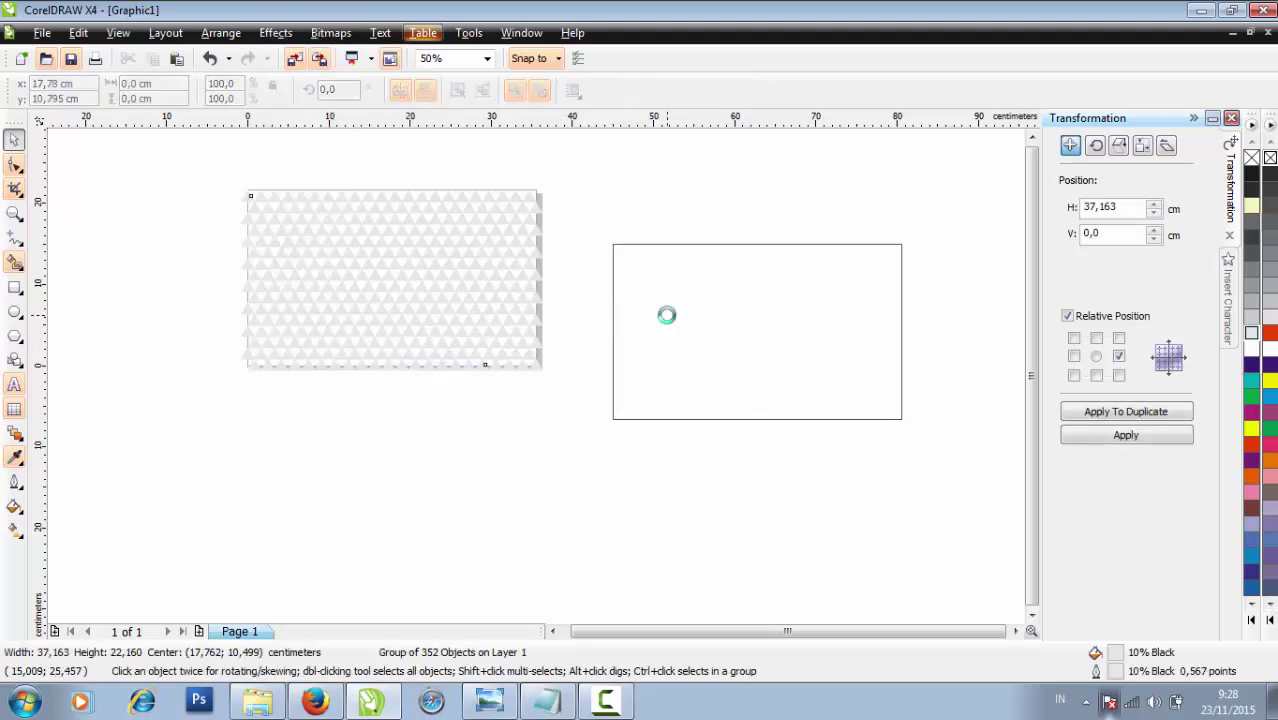
Centre the patterned rectangle on the page with P
key("shift+F2")
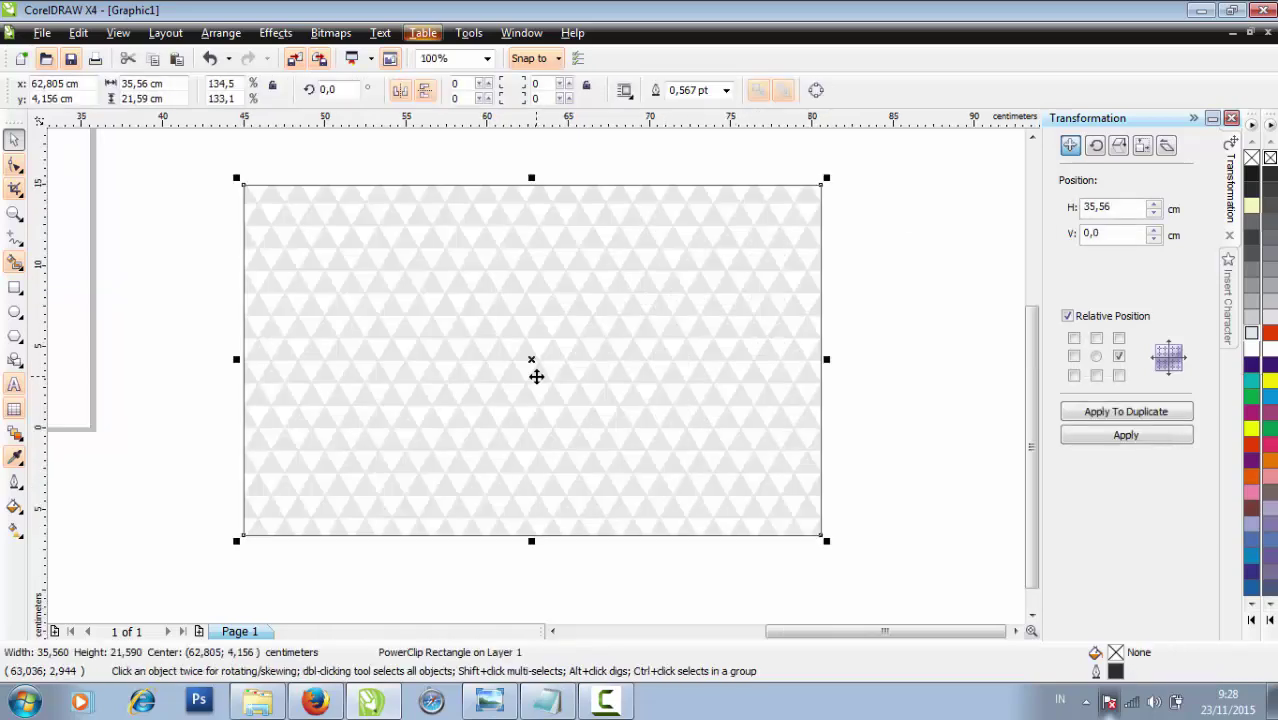
scroll(533, 371, "up", 1)
scroll(533, 371, "down", 1)
scroll(536, 376, "down", 1)
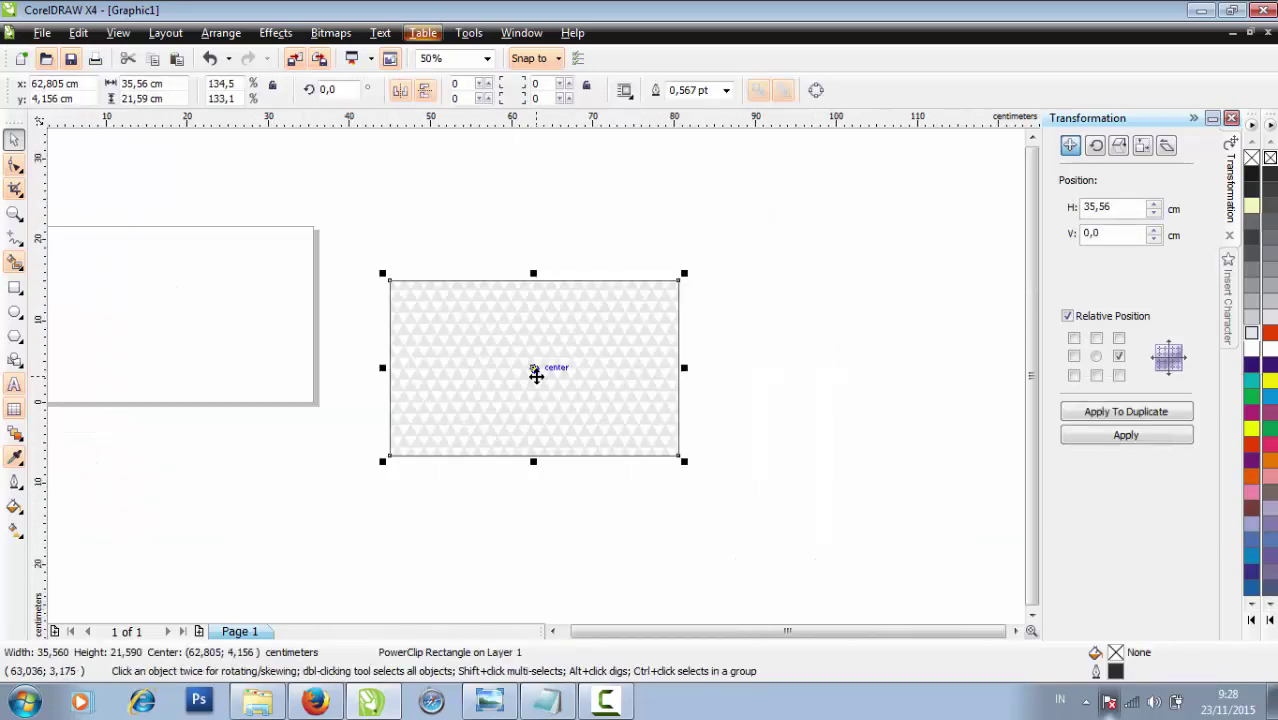
scroll(391, 371, "down", 1)
scroll(386, 360, "up", 1)
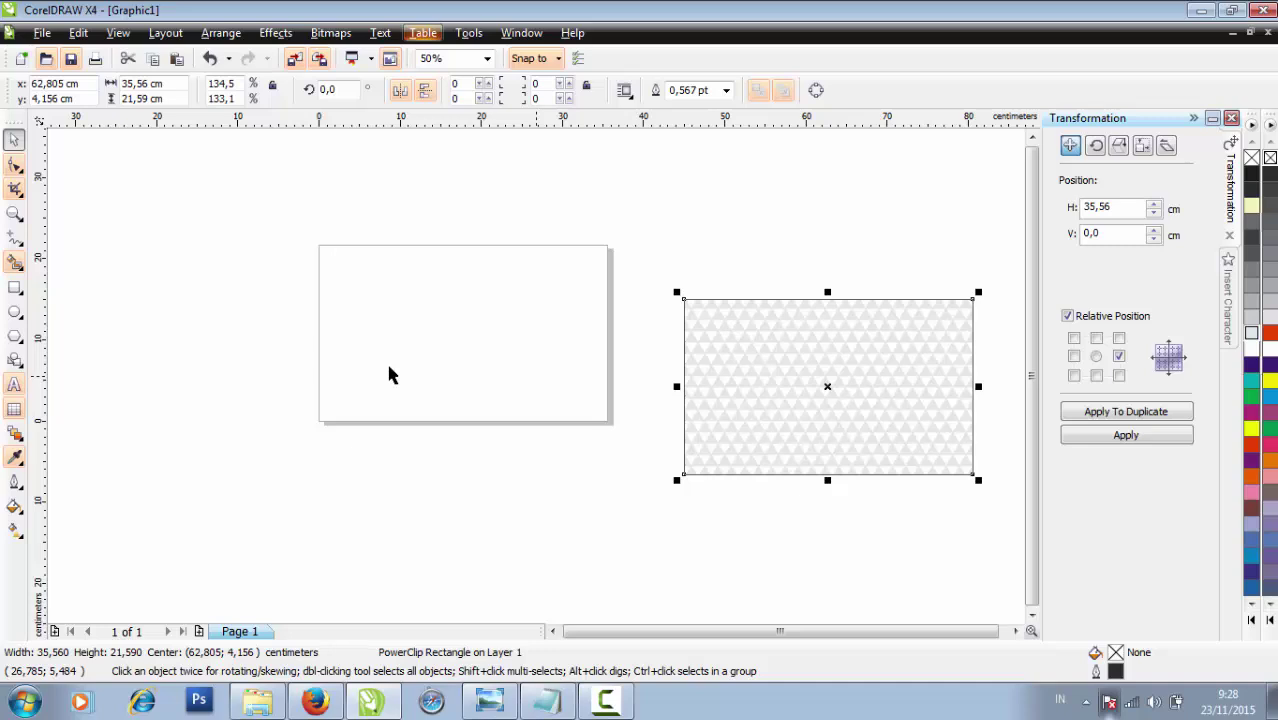
key("p")
left_click(610, 617)
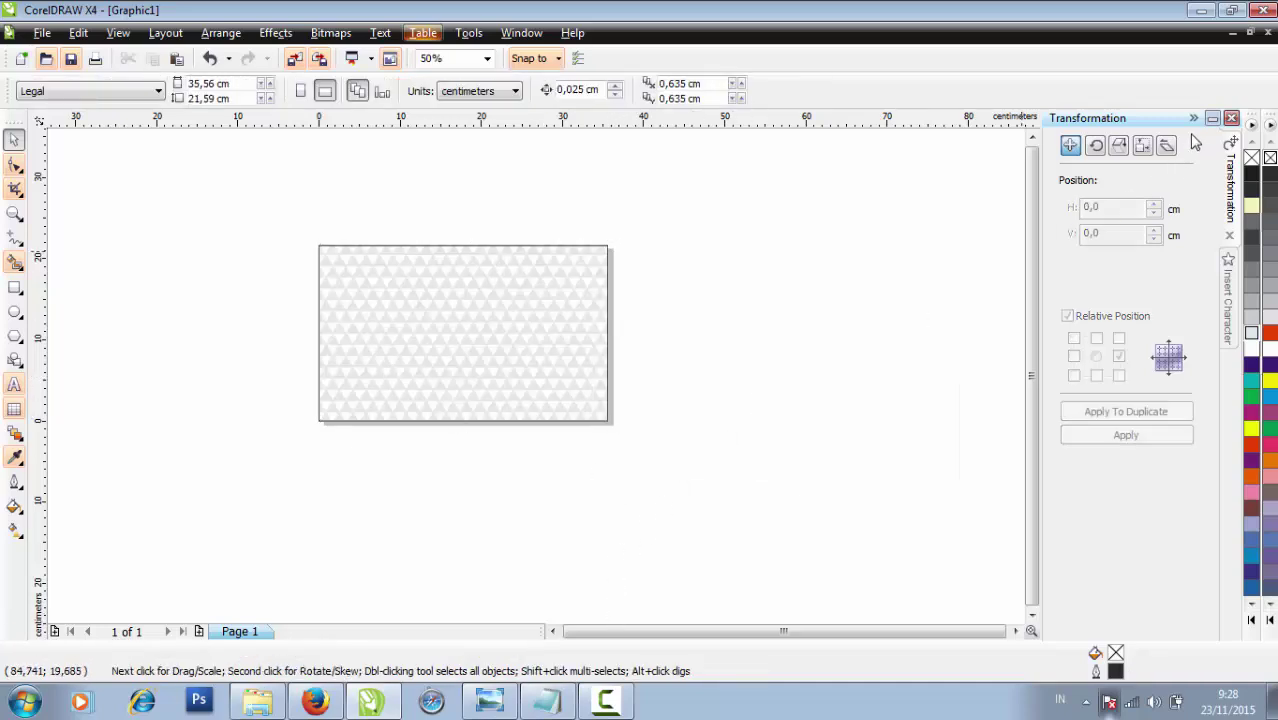
Make the subtitle bold and Dark Brown, move it under CERTIFICATE, and centre it
left_click(1194, 120)
scroll(432, 360, "up", 1)
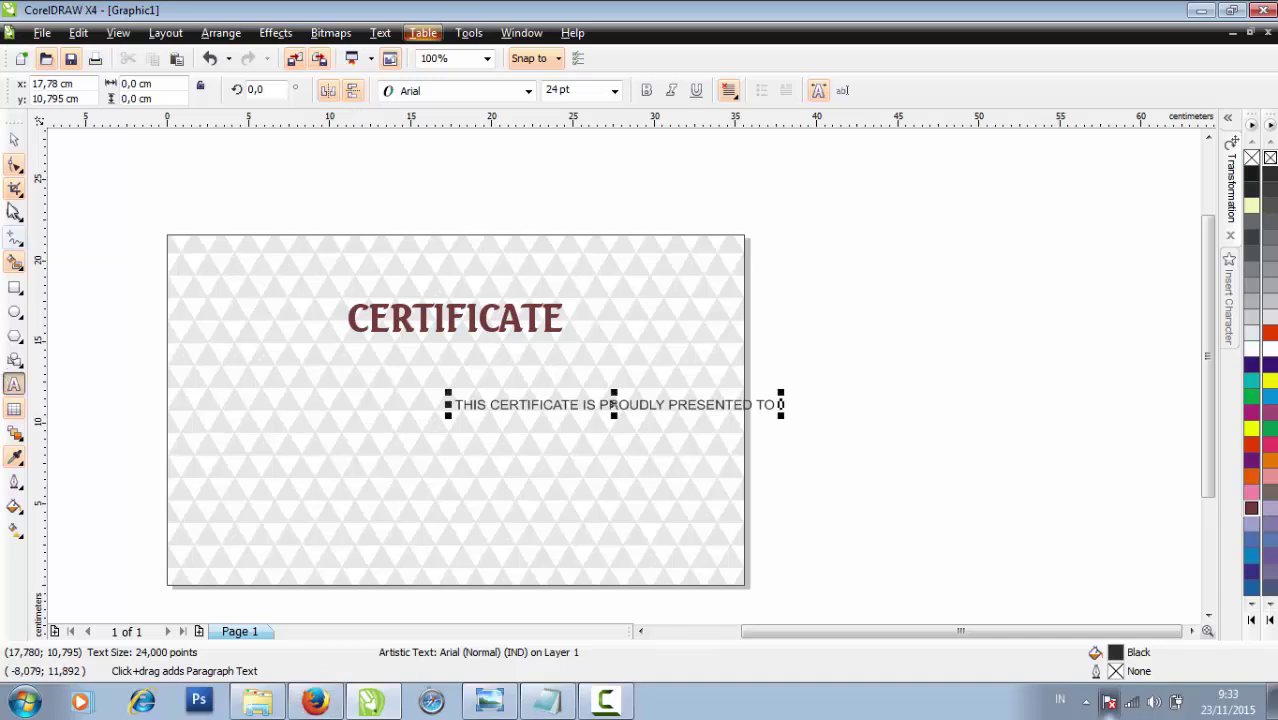
left_click(14, 141)
left_click(646, 90)
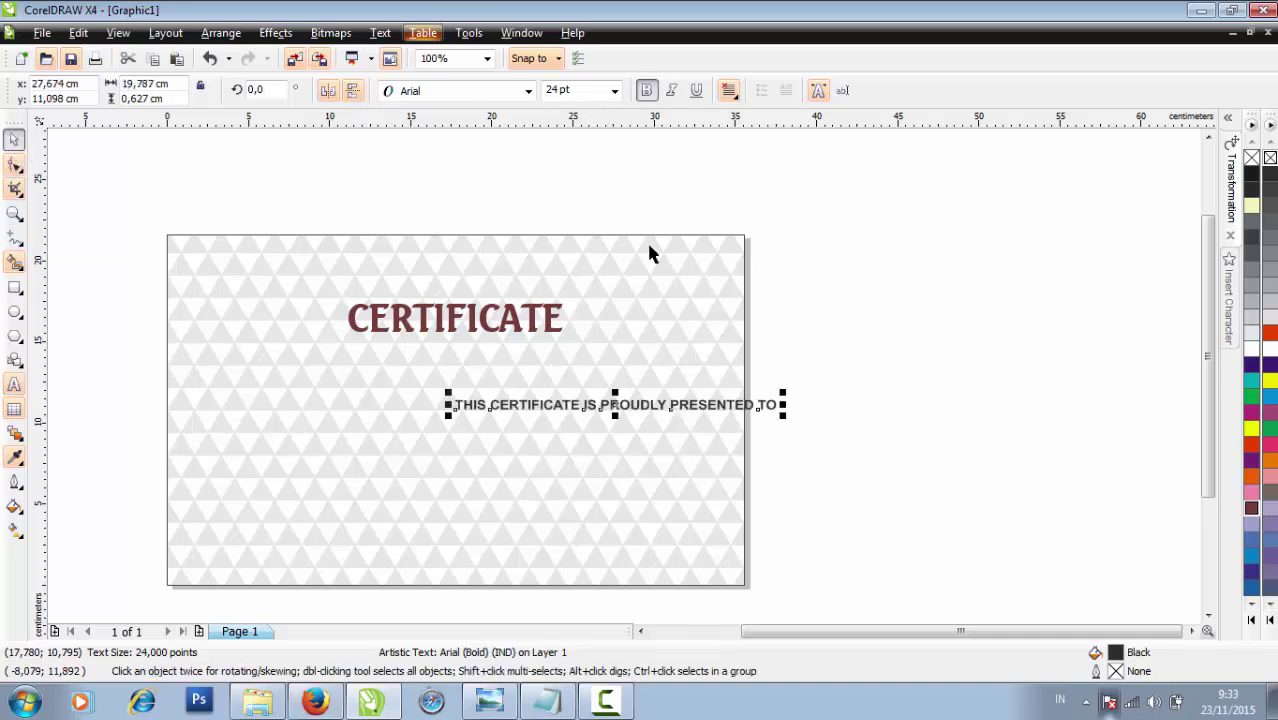
left_click_drag(651, 410, 499, 359)
left_click(1250, 510)
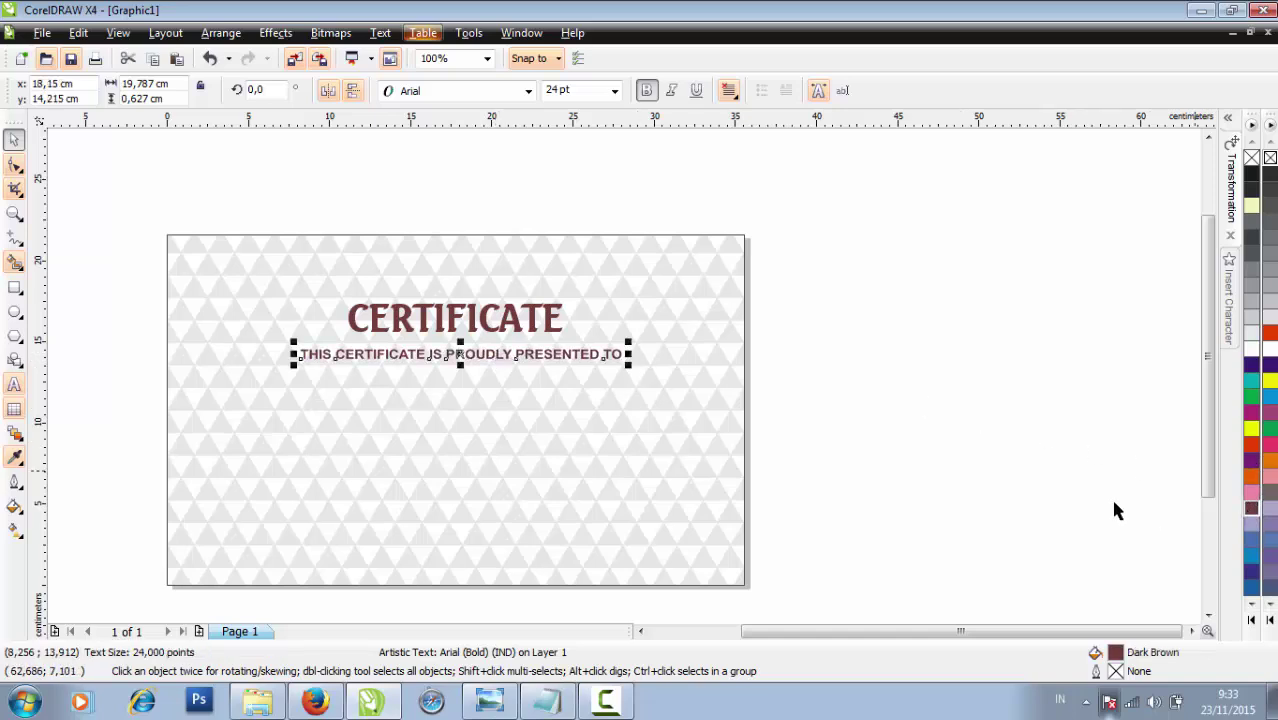
left_click(816, 471)
left_click(612, 364)
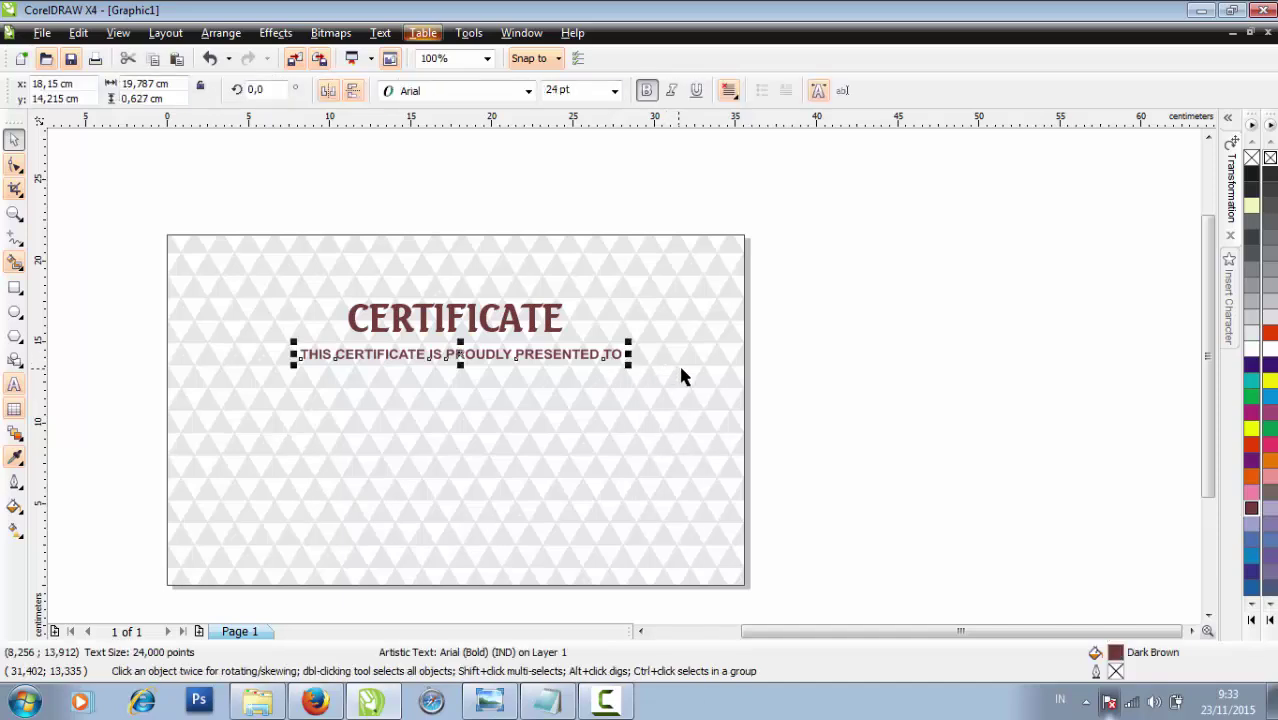
key("p")
left_click(208, 446)
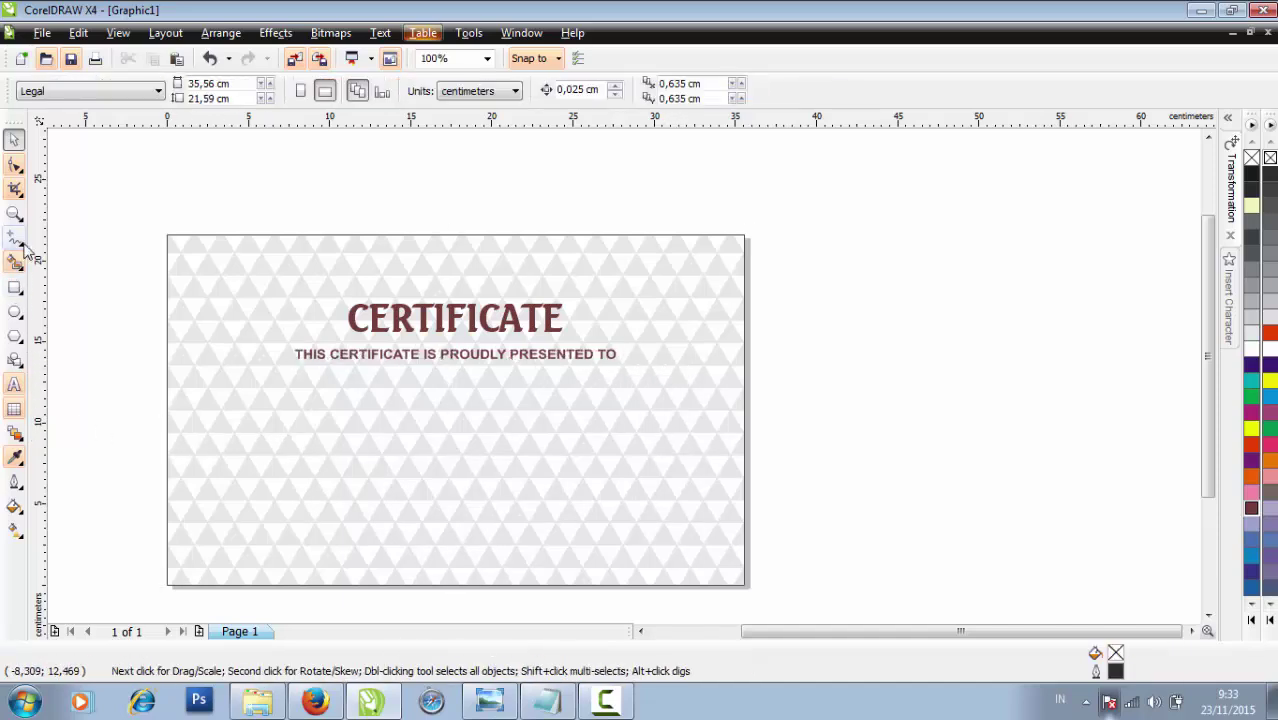
Draw a straight Bezier line across the page below the subtitle
left_click(24, 248)
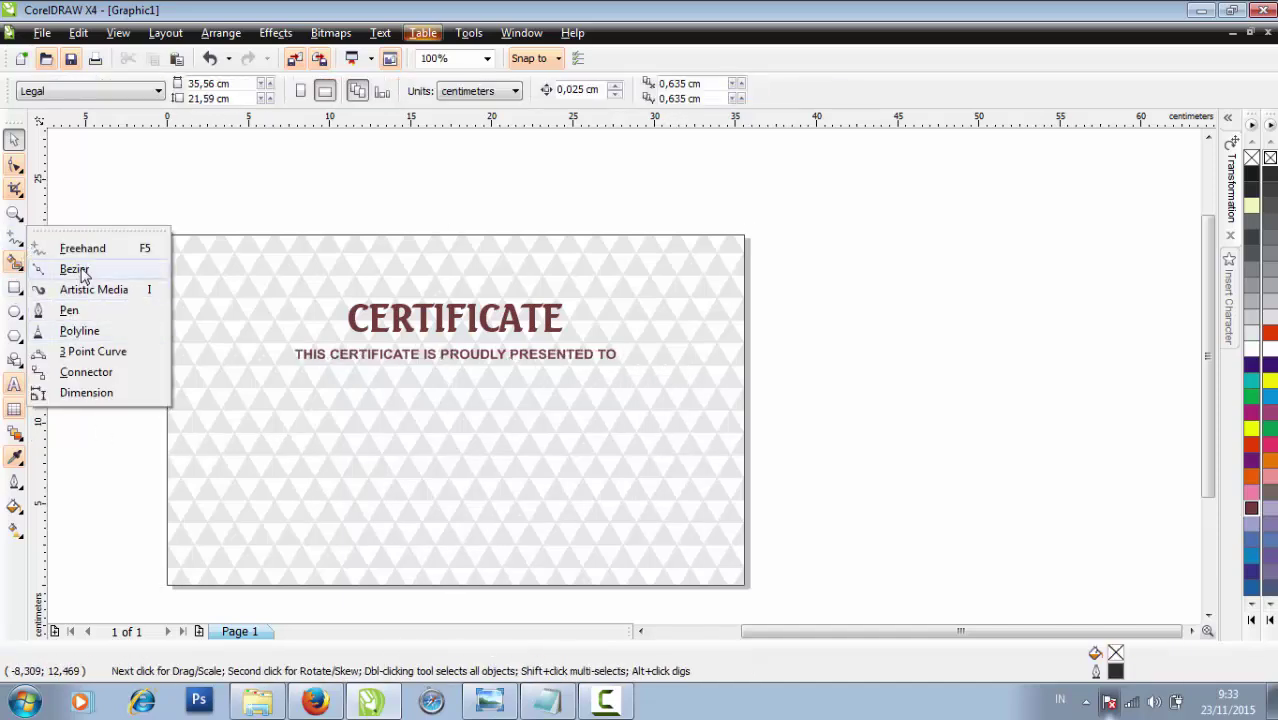
left_click(74, 269)
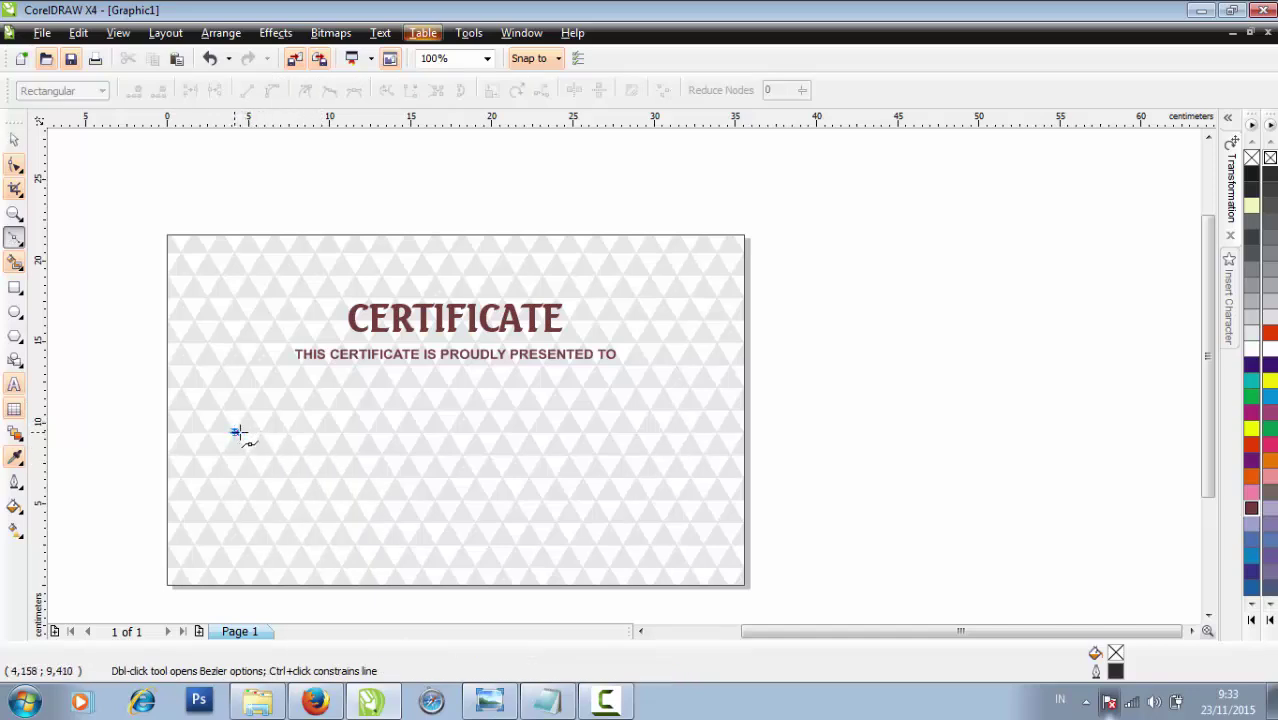
left_click(678, 432)
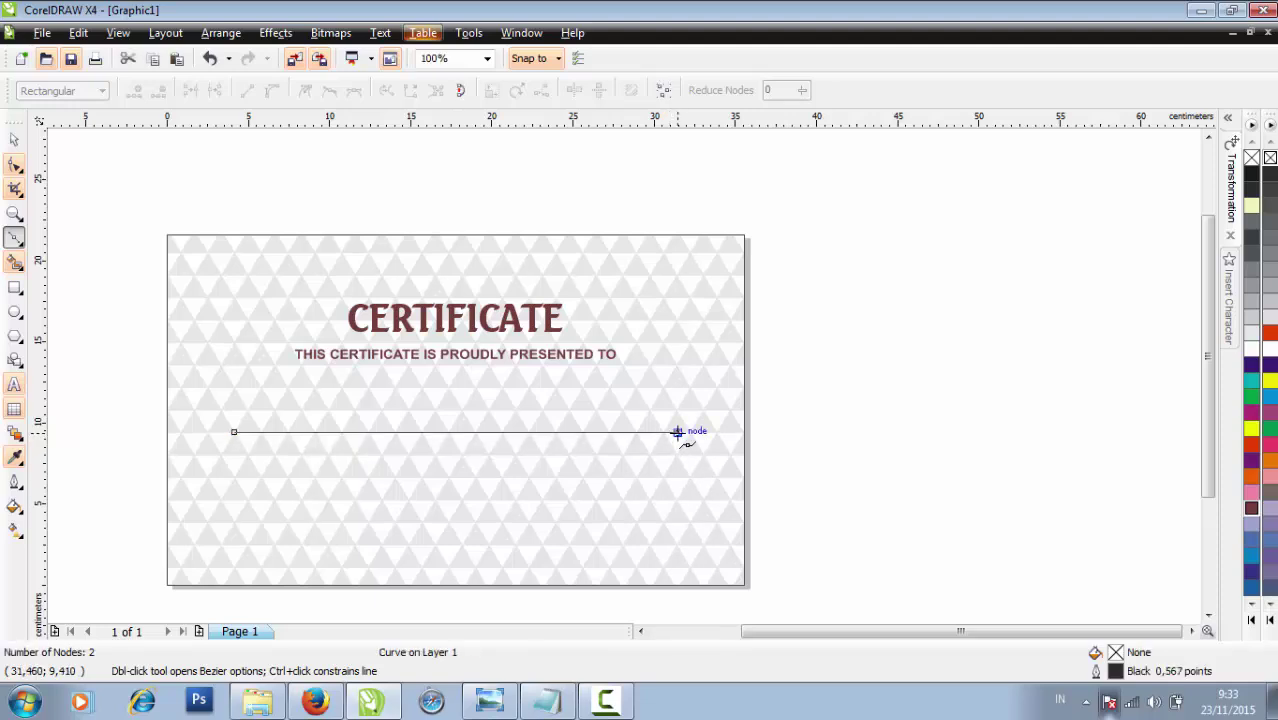
left_click(678, 432)
left_click(14, 140)
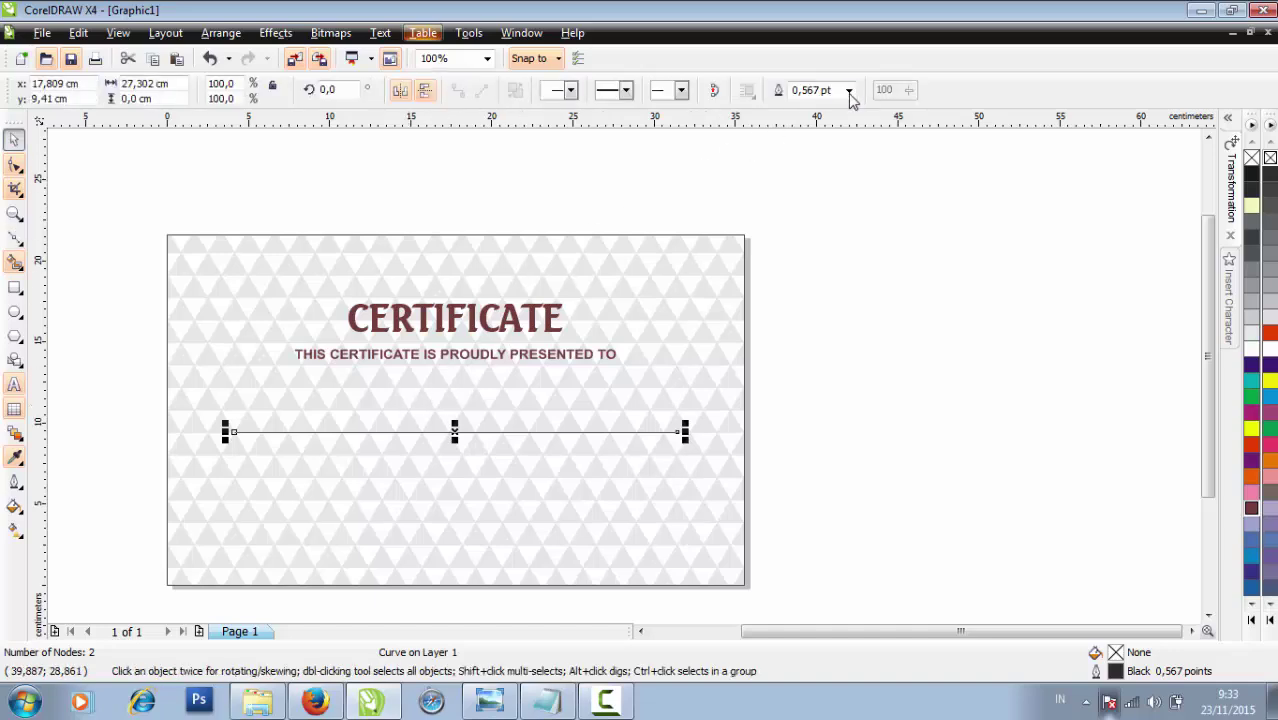
Give the line a 4 pt Dark Brown outline
left_click(848, 90)
left_click(828, 207)
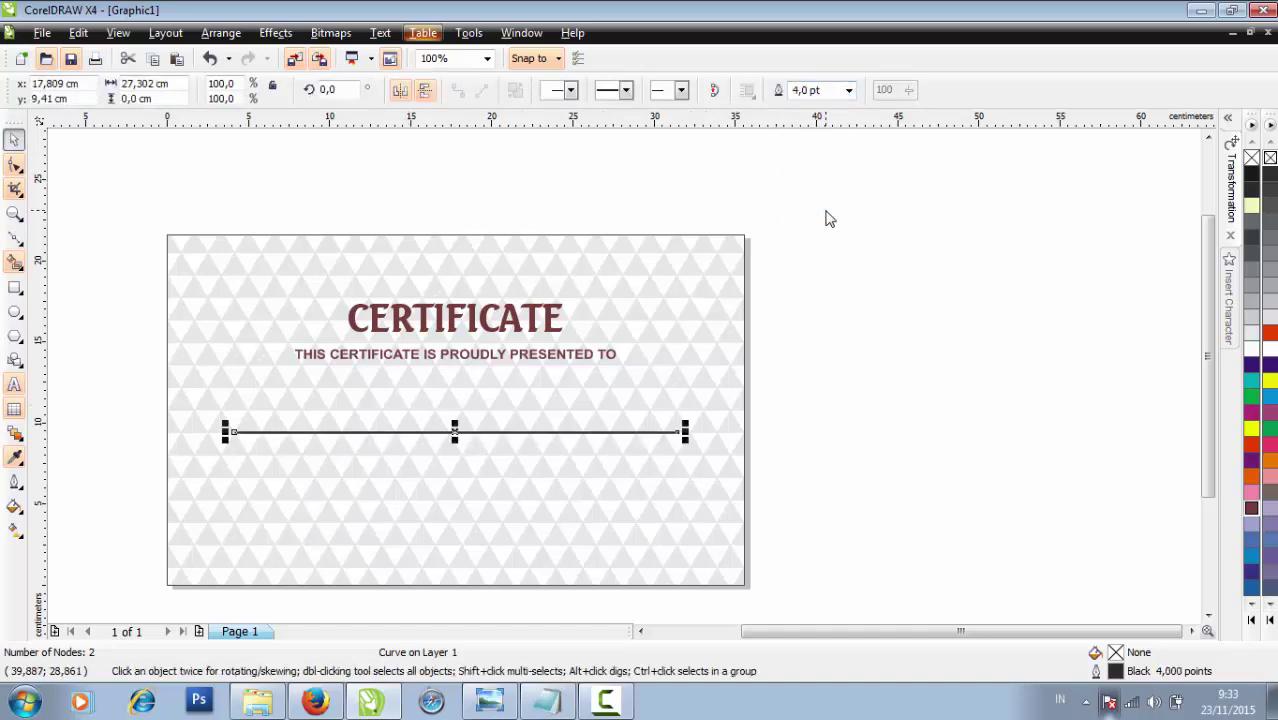
right_click(1252, 509)
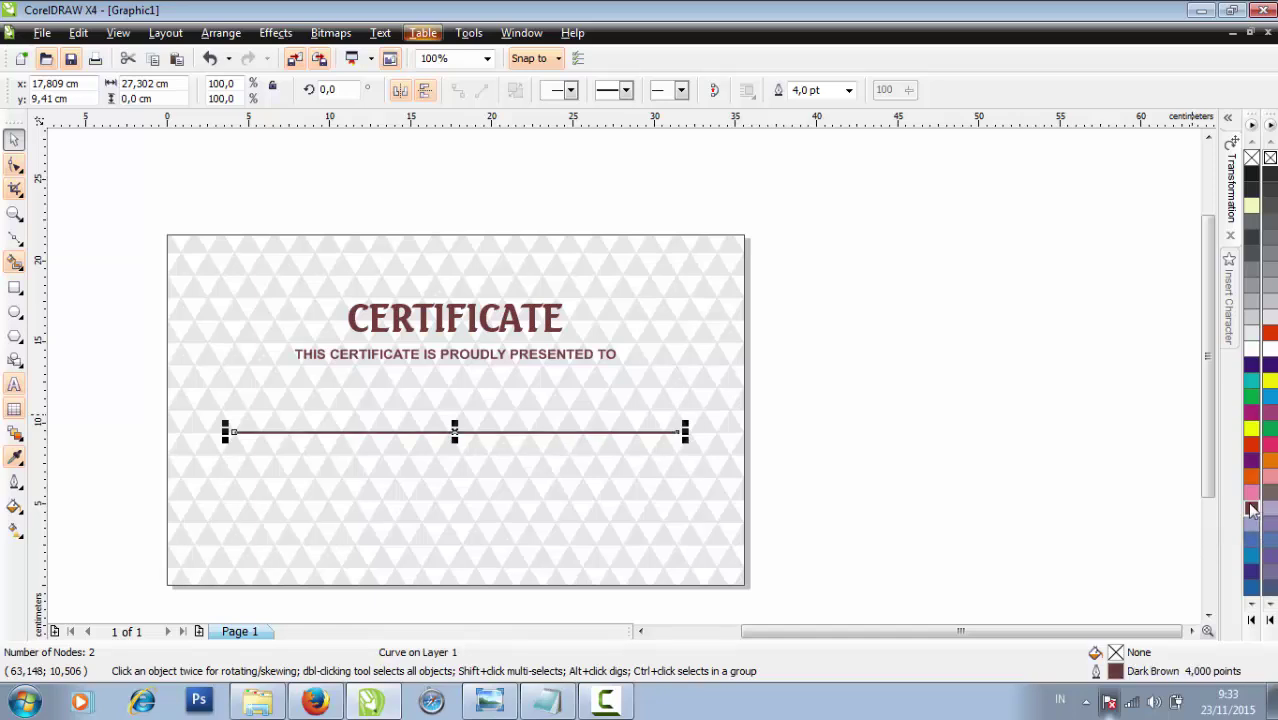
left_click(500, 455)
scroll(502, 455, "up", 2)
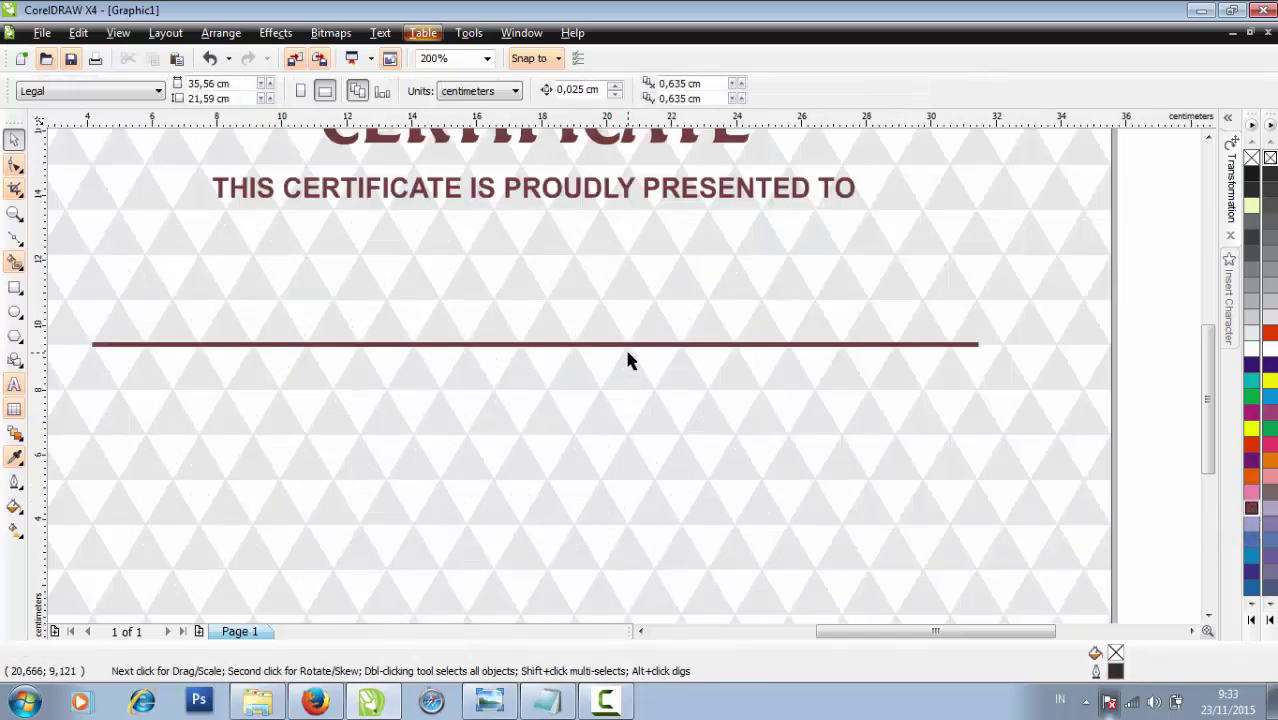
scroll(628, 360, "down", 2)
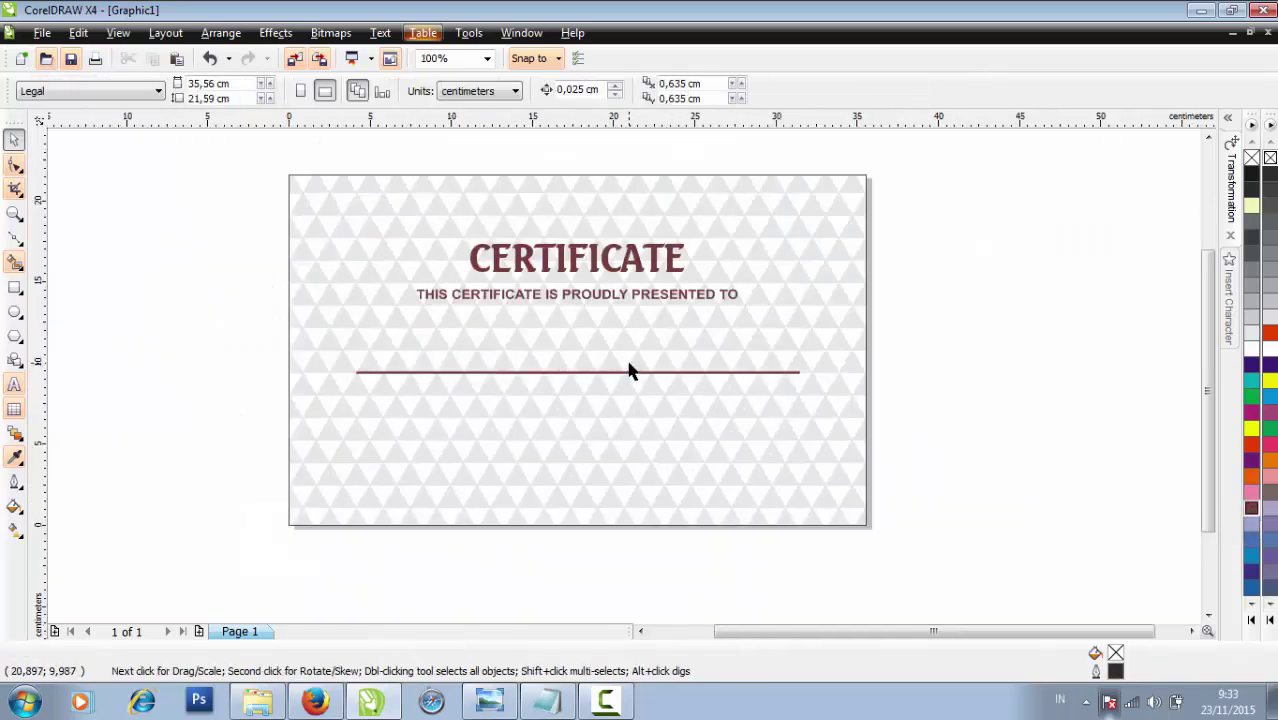
Type the recipient's name, the completion sentence, 'COMPUTER DESIGN GRAFIS' and the date-and-venue line
left_click(14, 384)
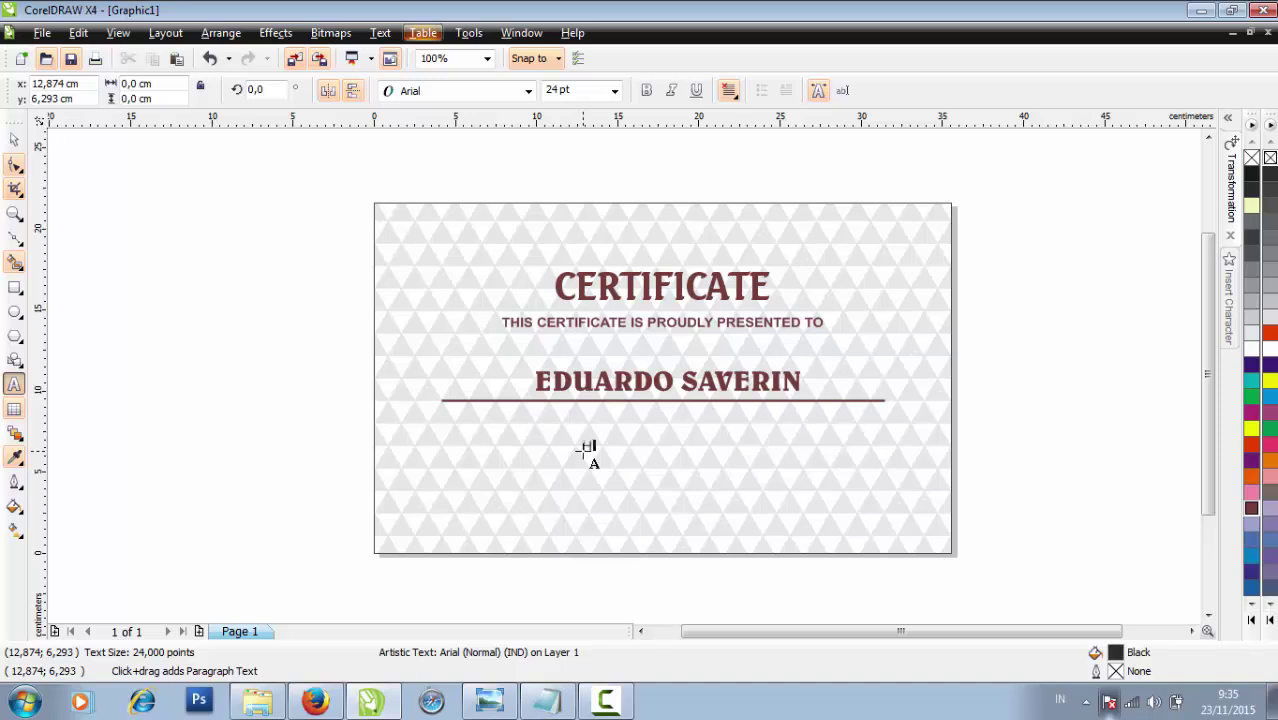
key("Caps_Lock")
type("as succesfully completed A Training course of")
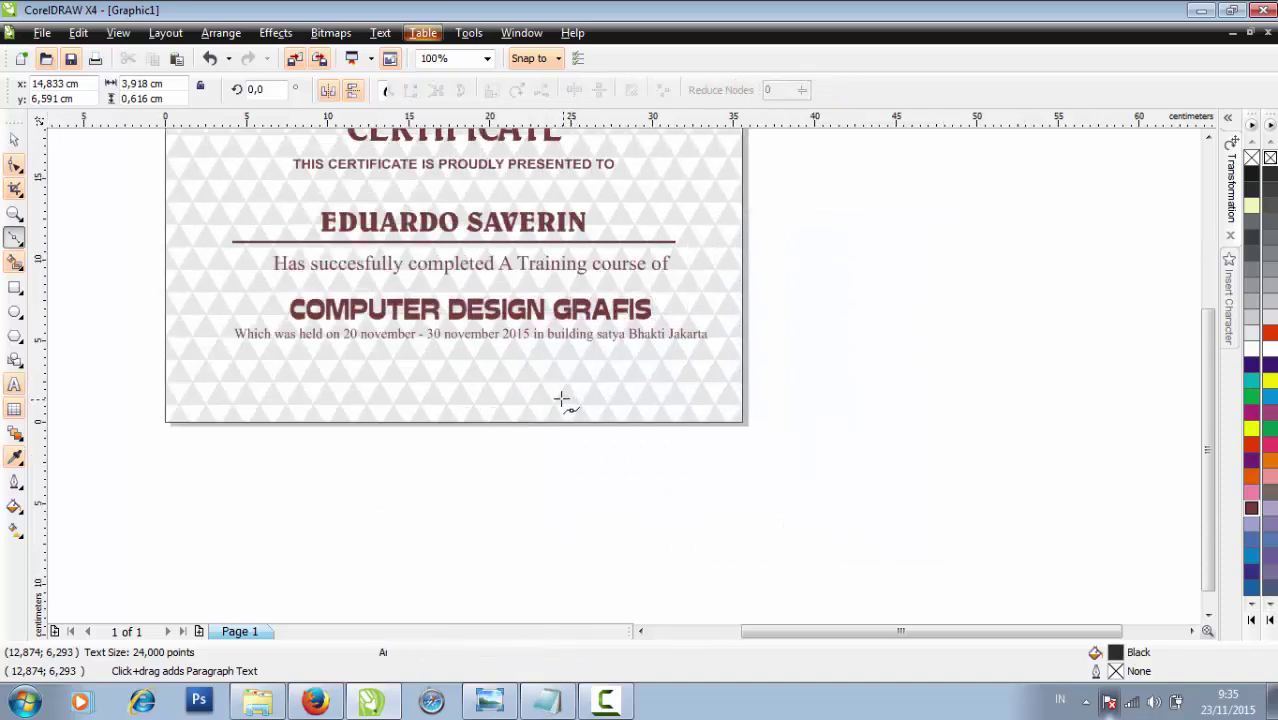
key("F5")
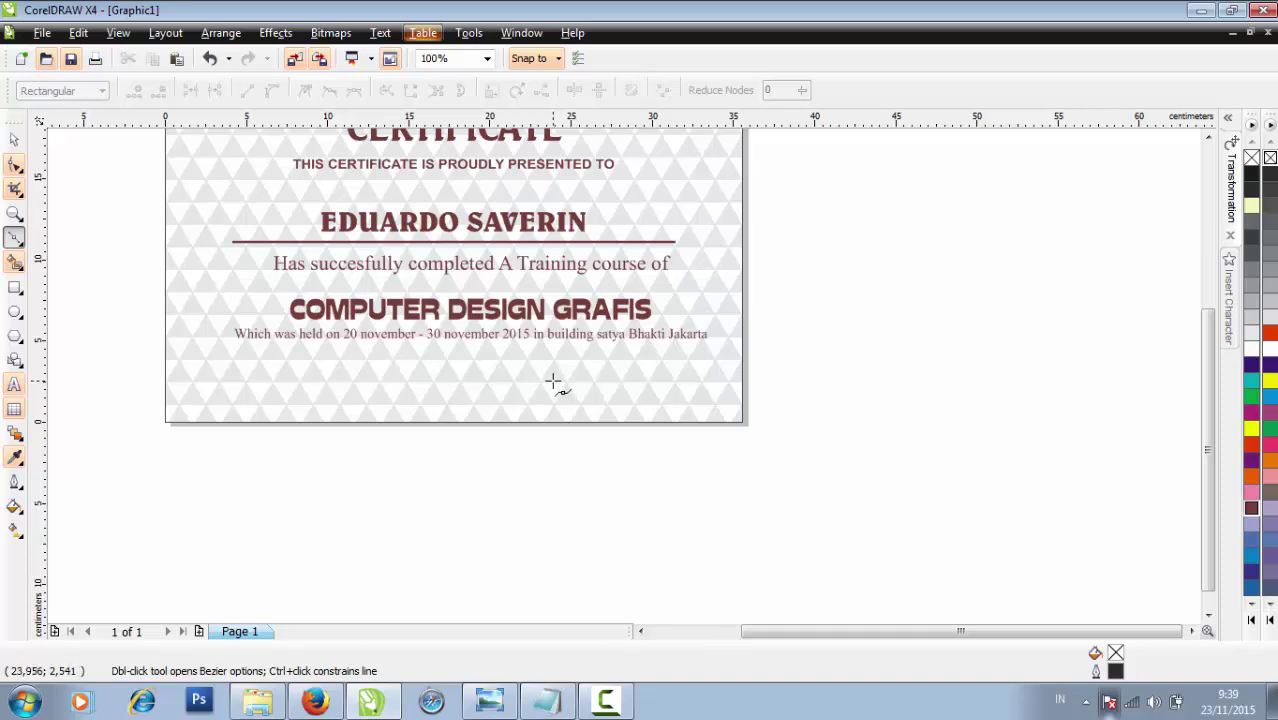
Draw a short straight line below the date text and give it a 2 pt outline
left_click(552, 381)
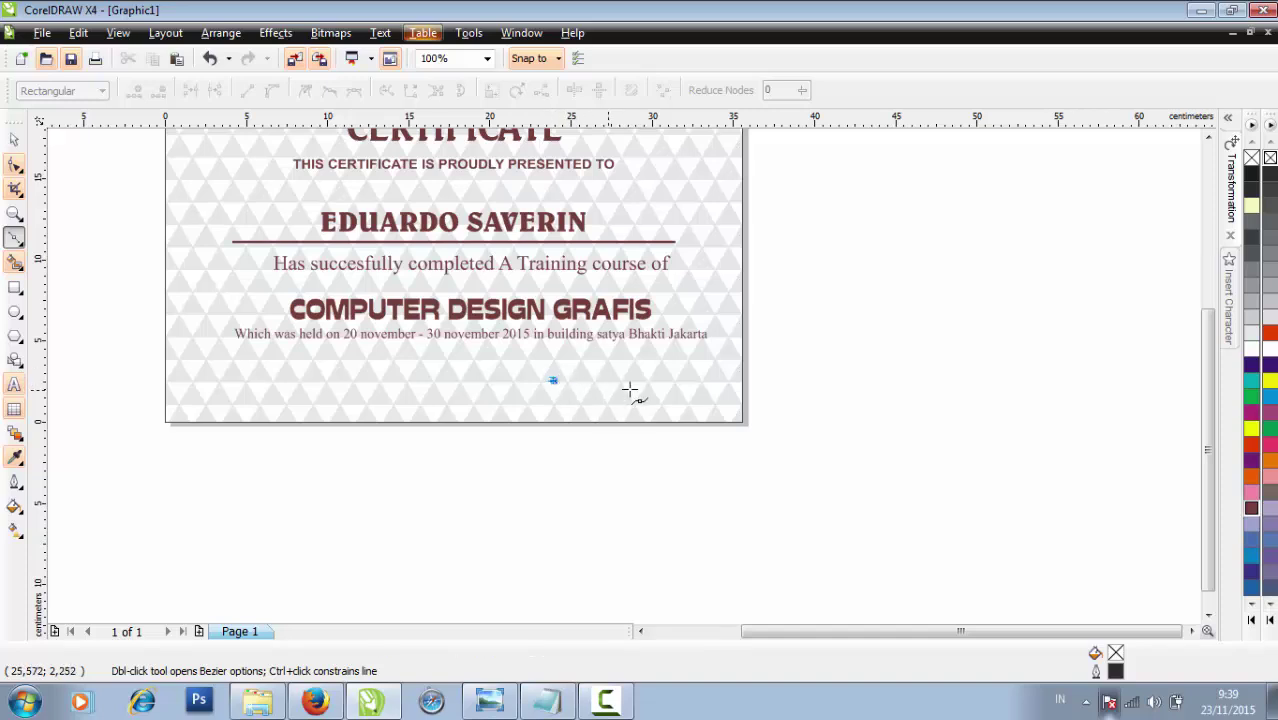
left_click(684, 381)
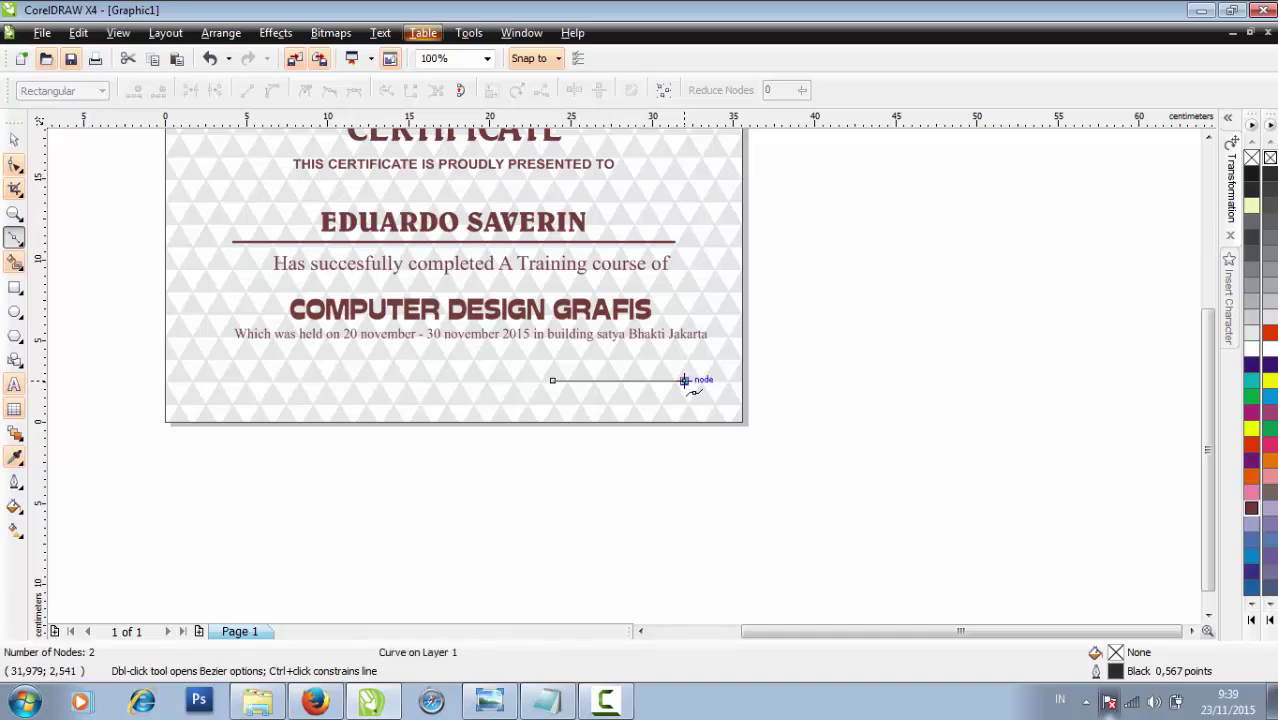
scroll(684, 381, "up", 2)
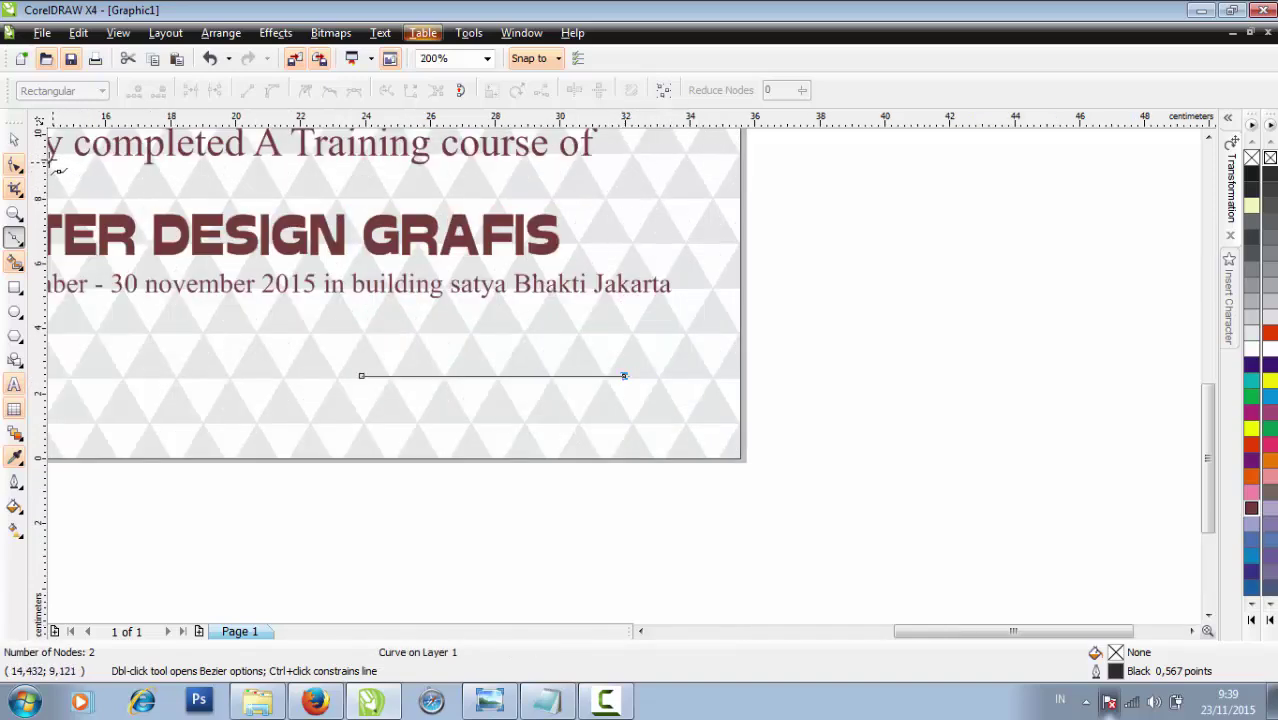
left_click(14, 139)
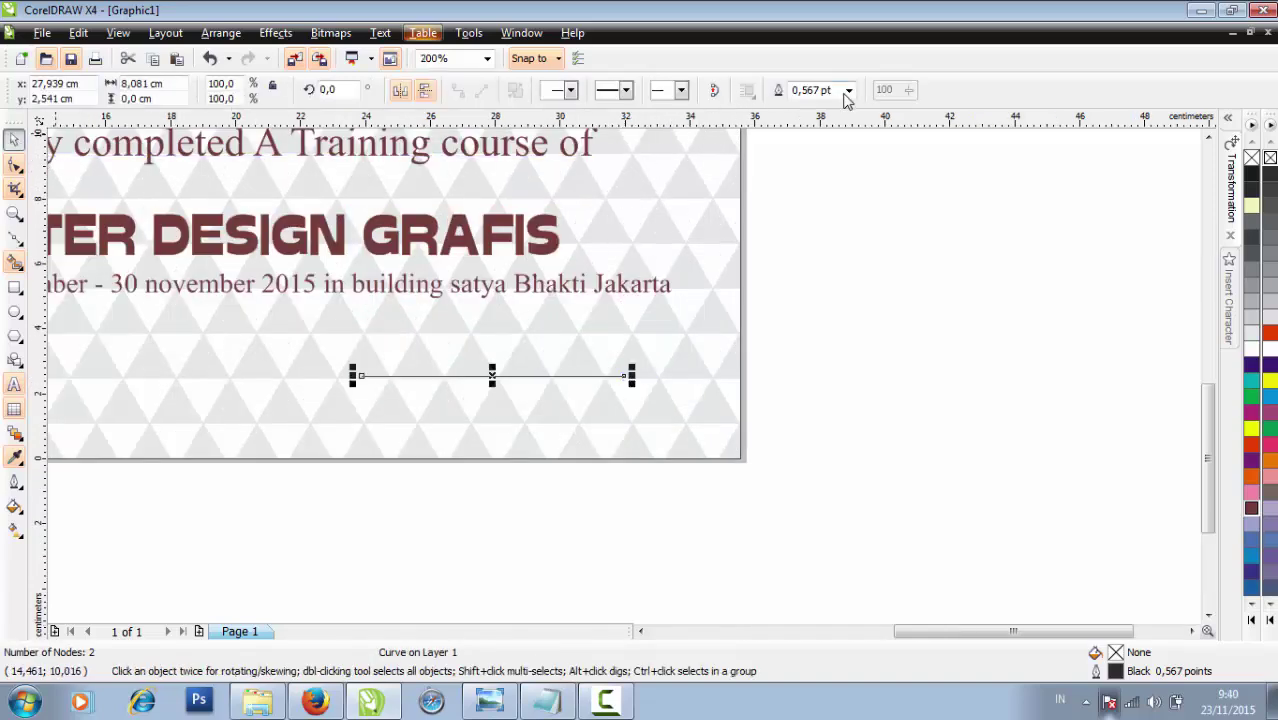
left_click(847, 90)
left_click(820, 186)
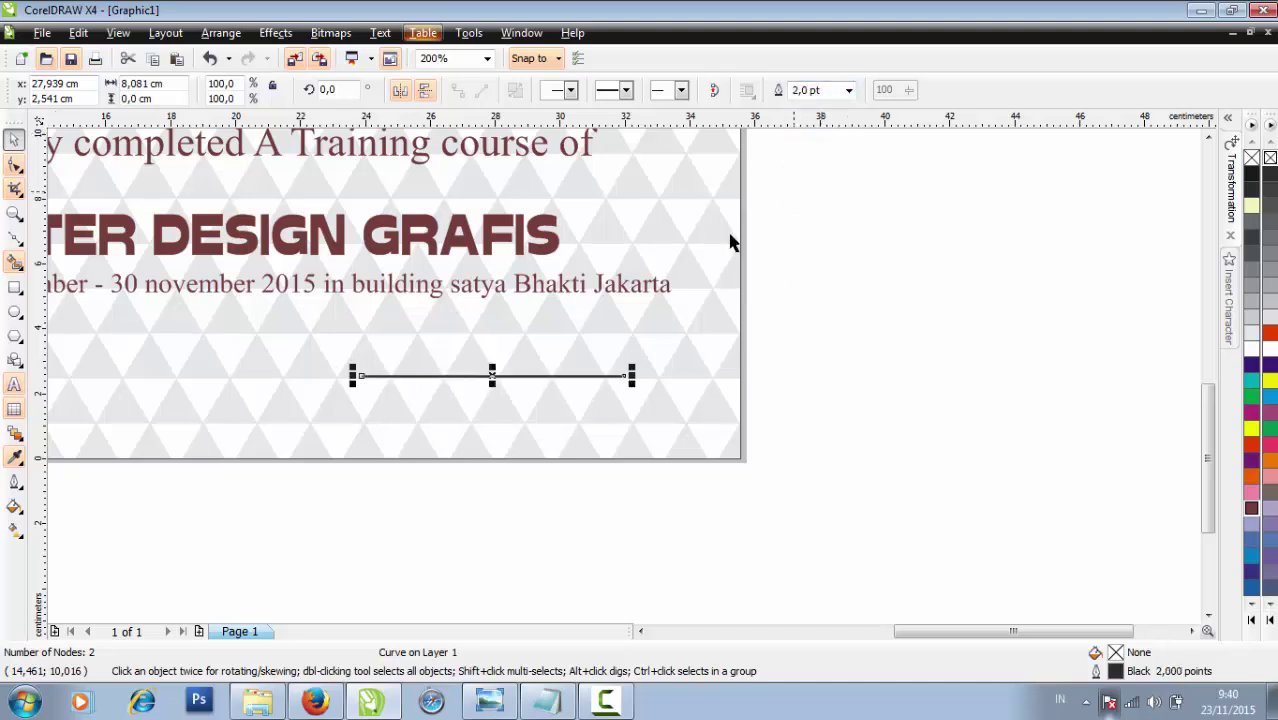
scroll(565, 292, "down", 2)
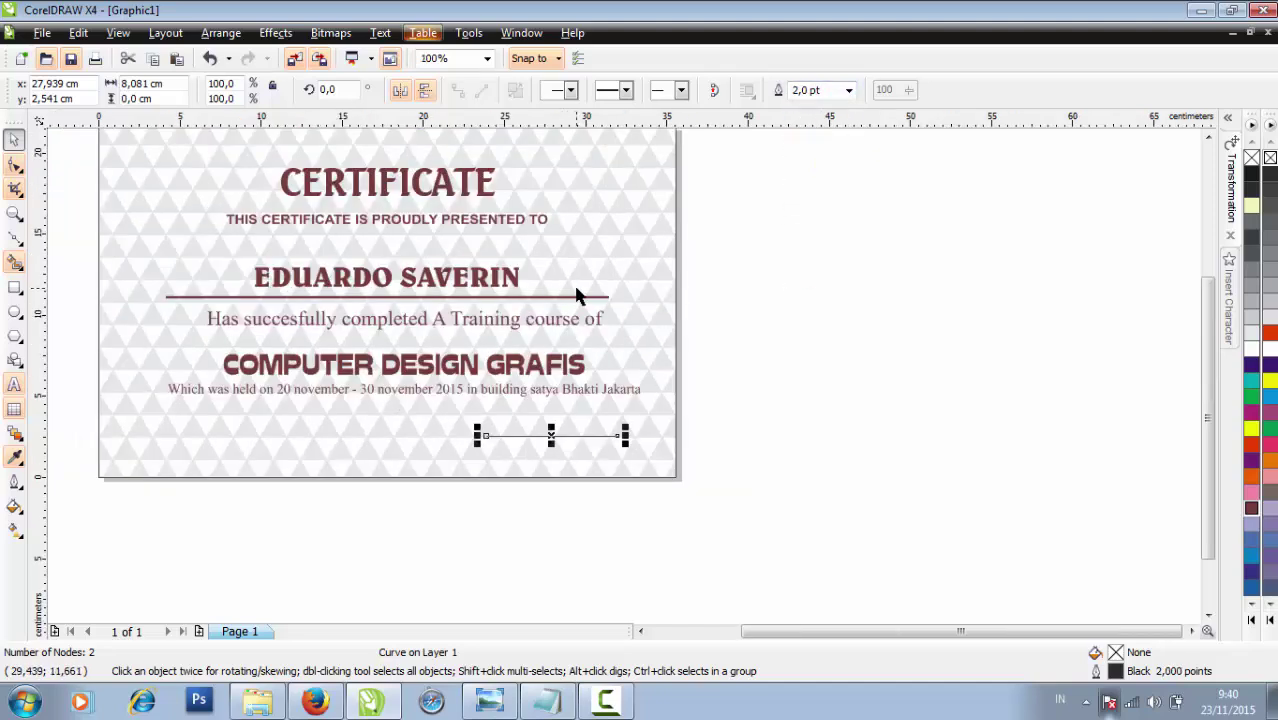
Make the short signature line 4,0 pt thick with a Dark Brown outline
left_click(604, 297)
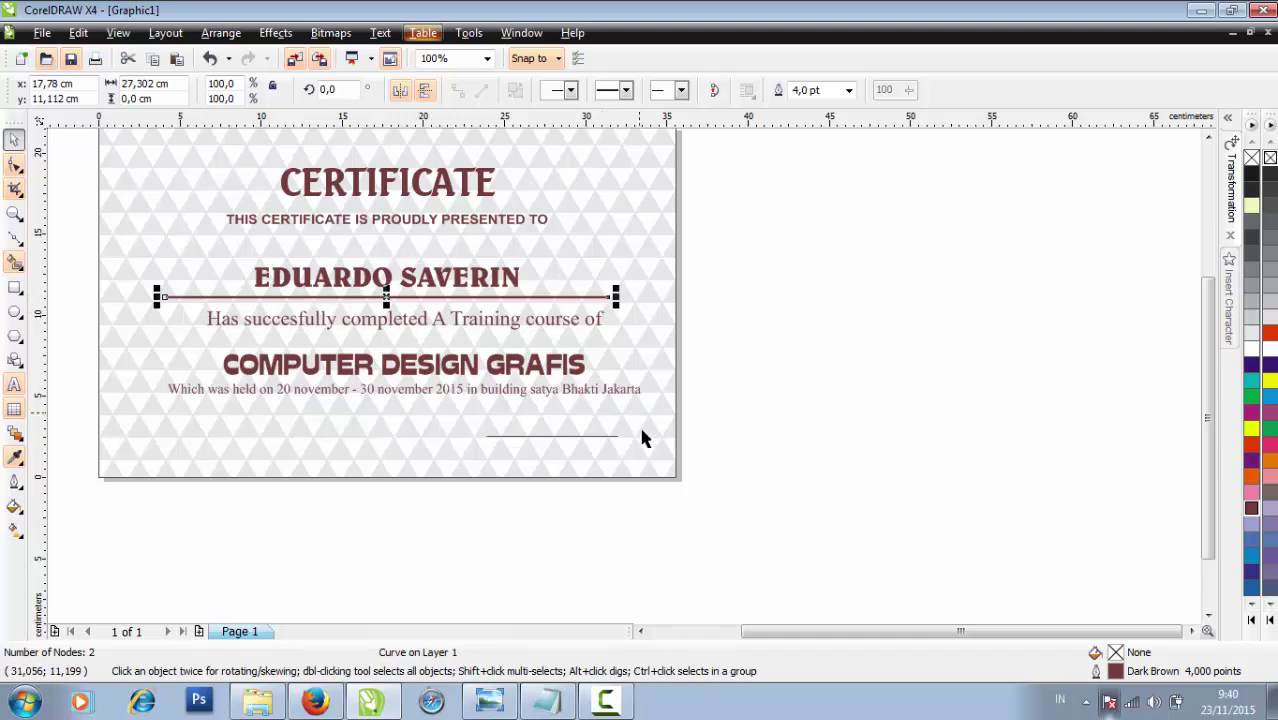
left_click(616, 436)
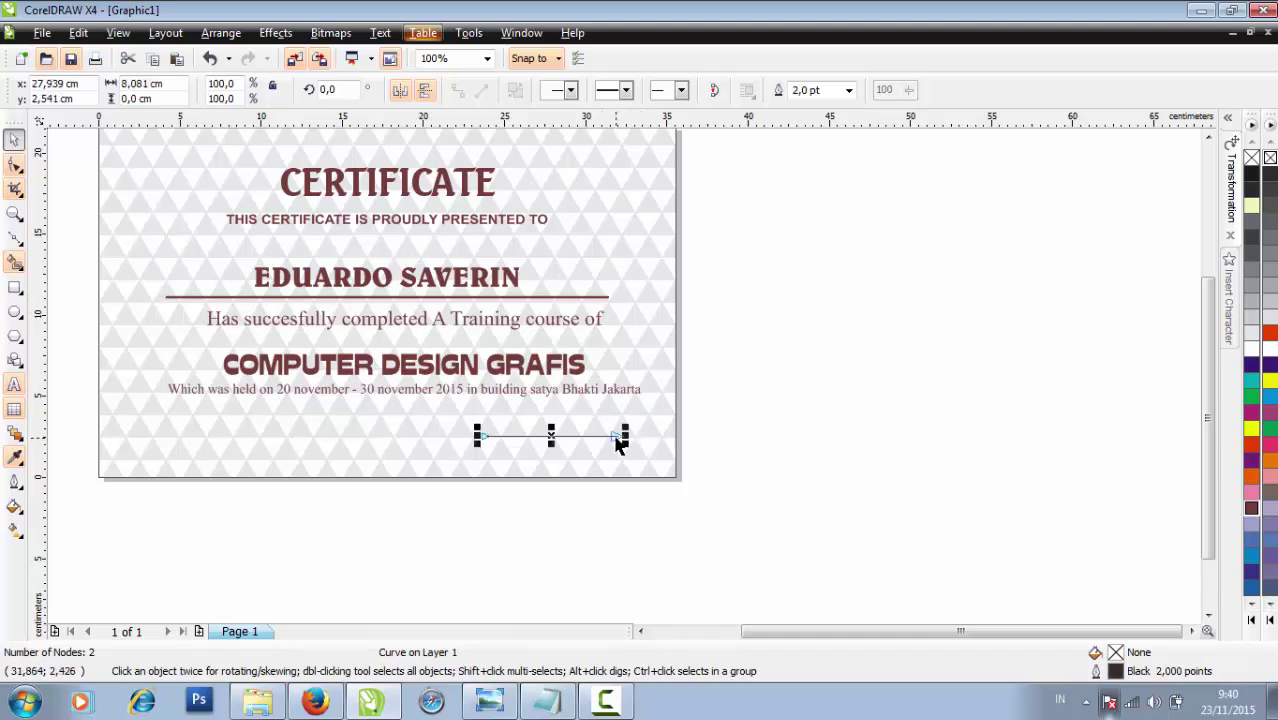
left_click(849, 91)
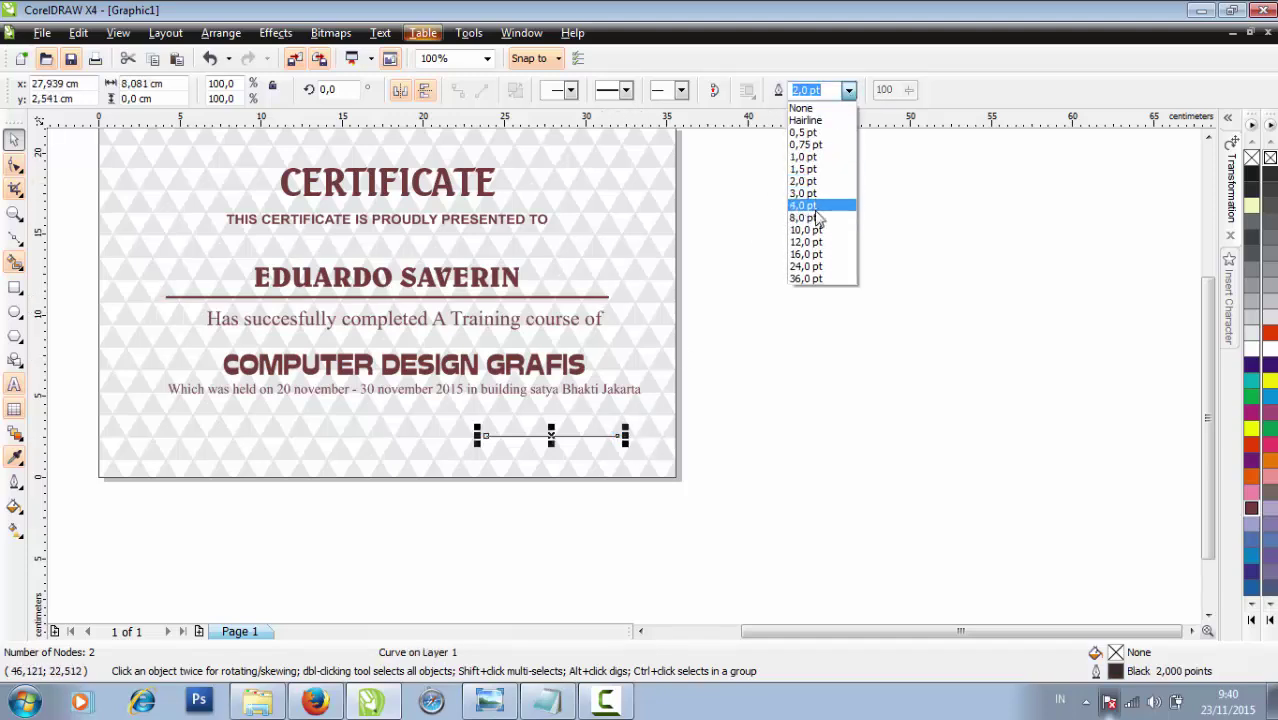
left_click(814, 207)
left_click(716, 474)
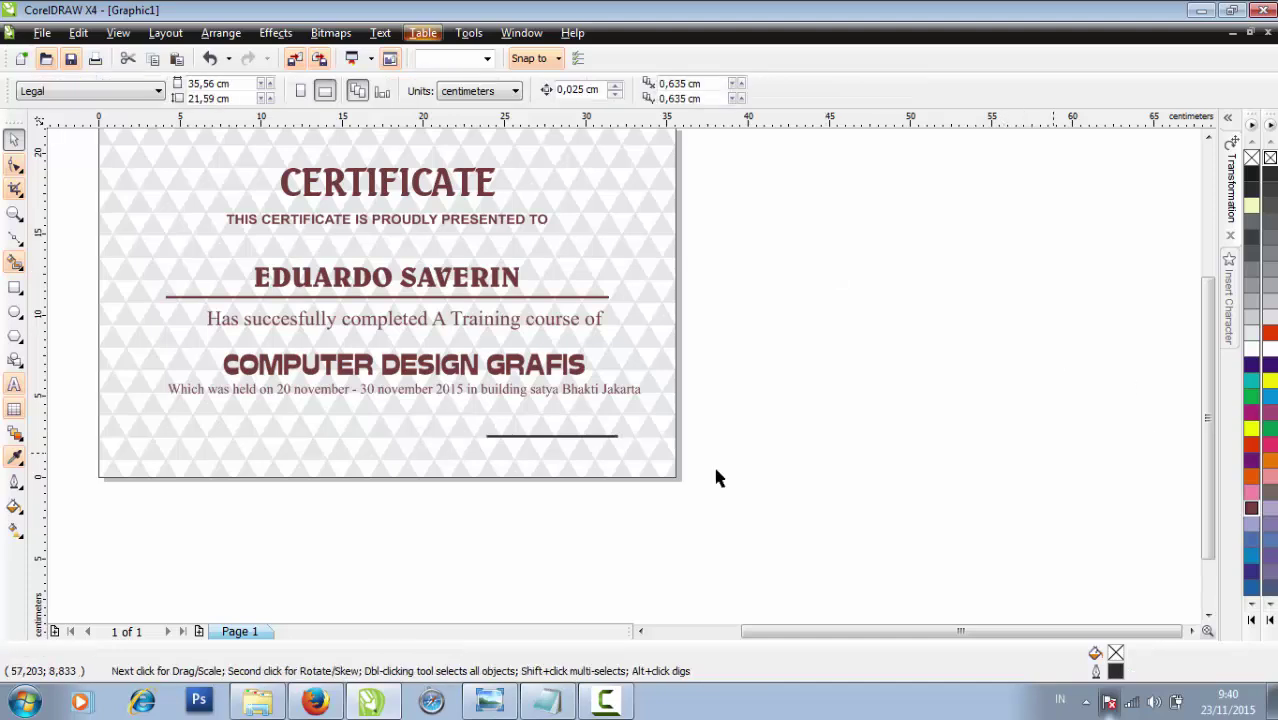
left_click(614, 444)
left_click(611, 437)
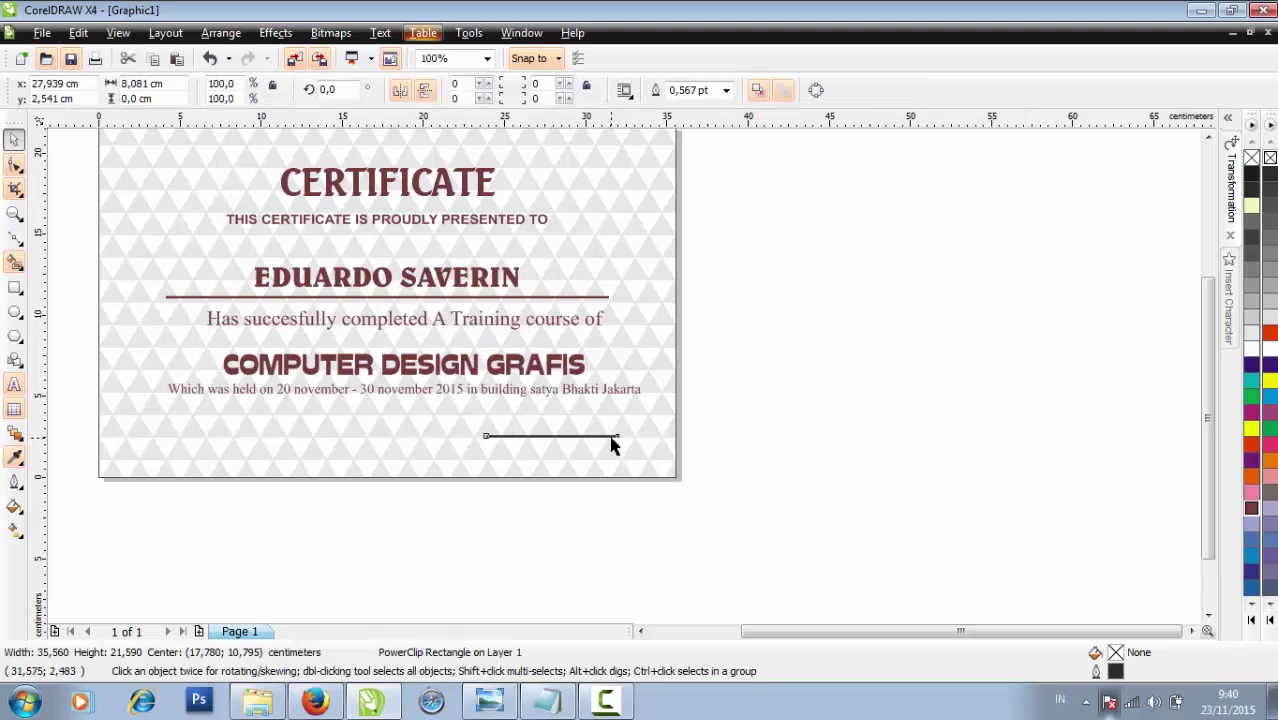
right_click(1250, 509)
Type 'Director' below the signature line and set it to 36 pt
key("Escape")
left_click(14, 385)
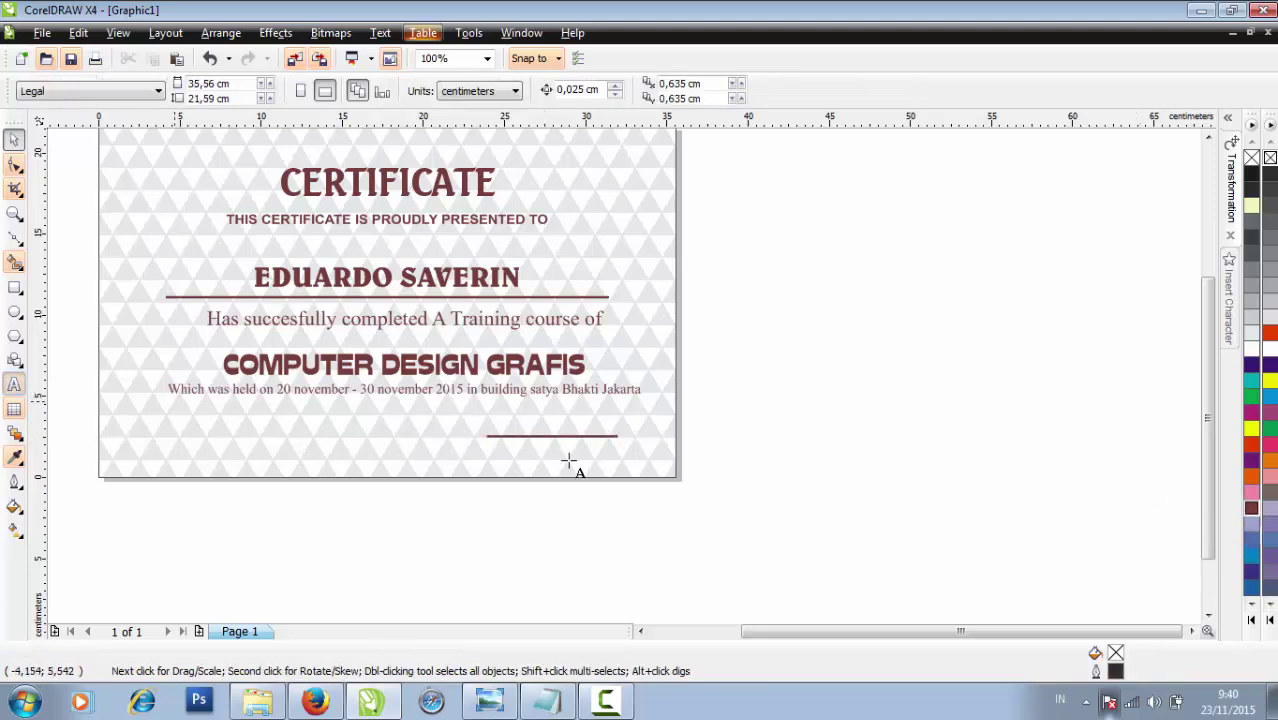
left_click(512, 455)
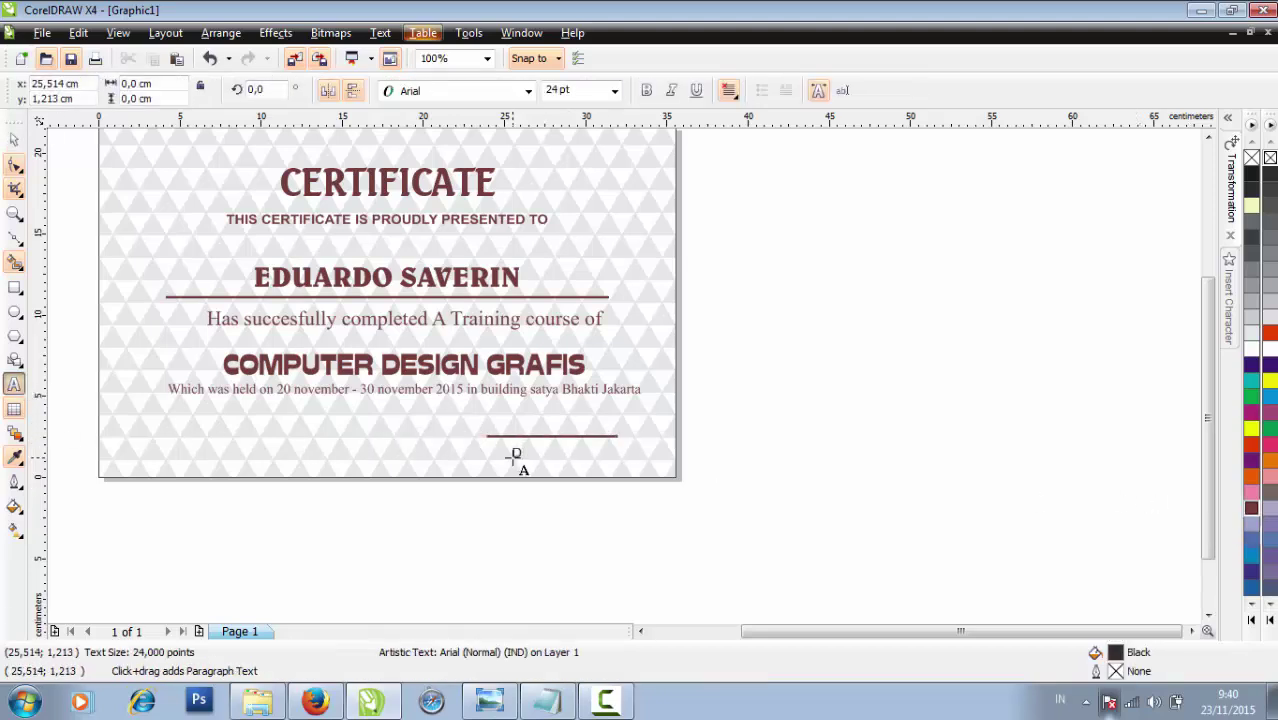
type("Director")
scroll(548, 502, "up", 2)
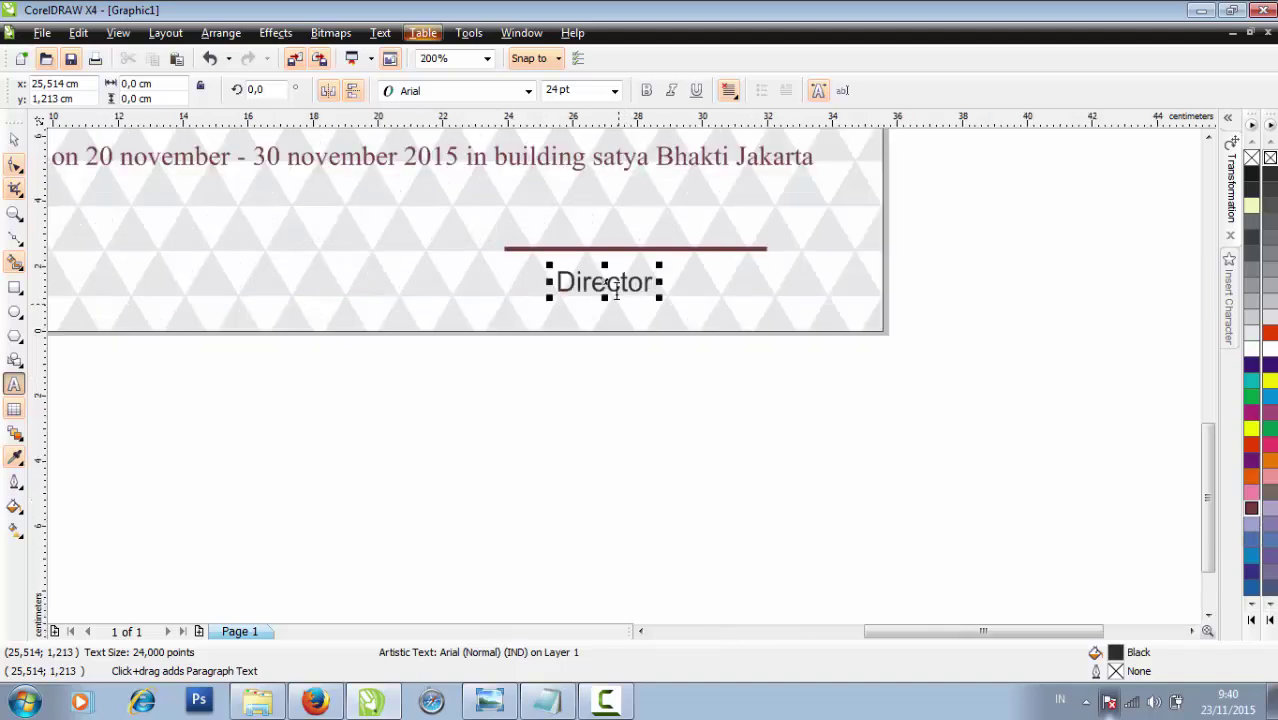
left_click(615, 91)
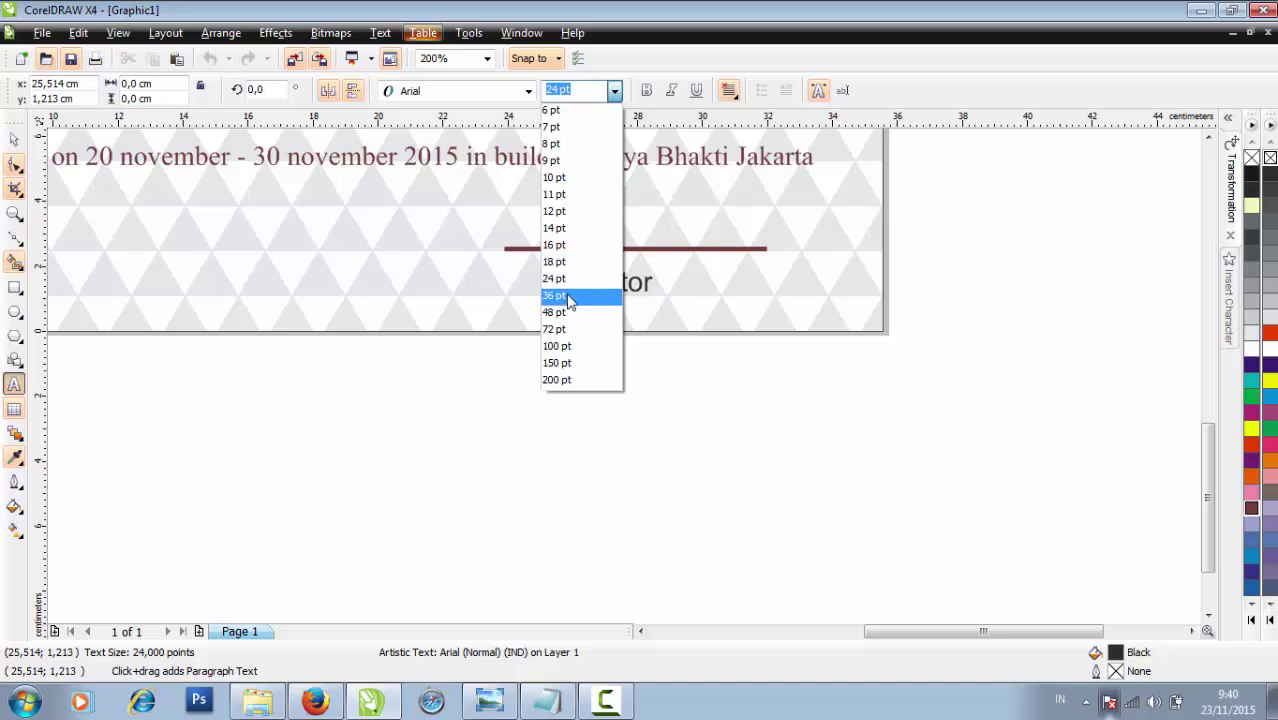
left_click(566, 297)
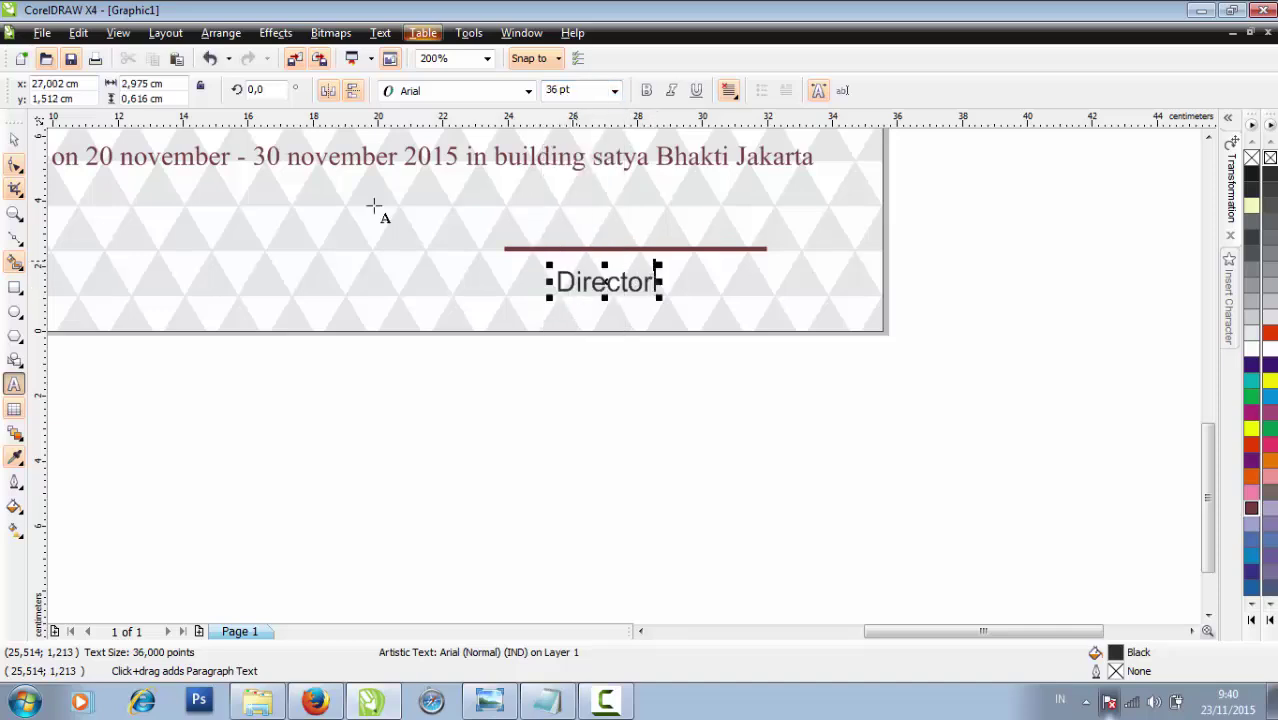
Move the Director text left so it sits under the signature line
left_click(14, 138)
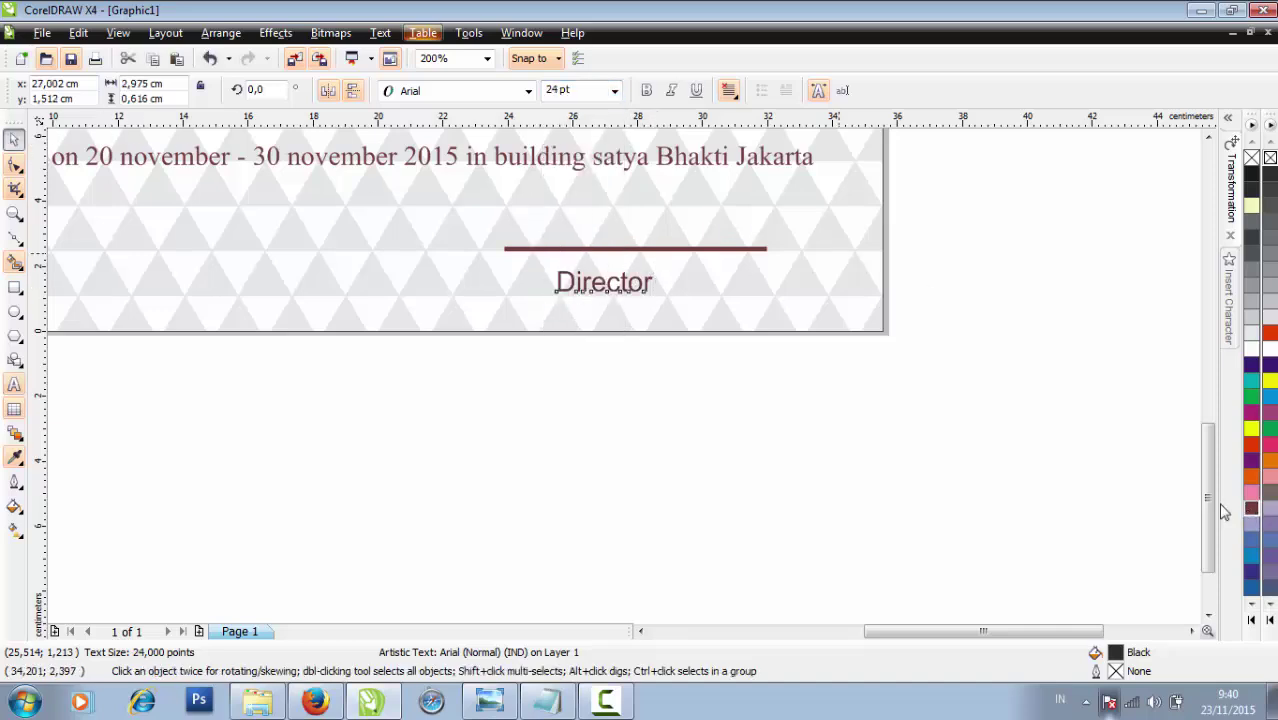
left_click_drag(610, 290, 552, 277)
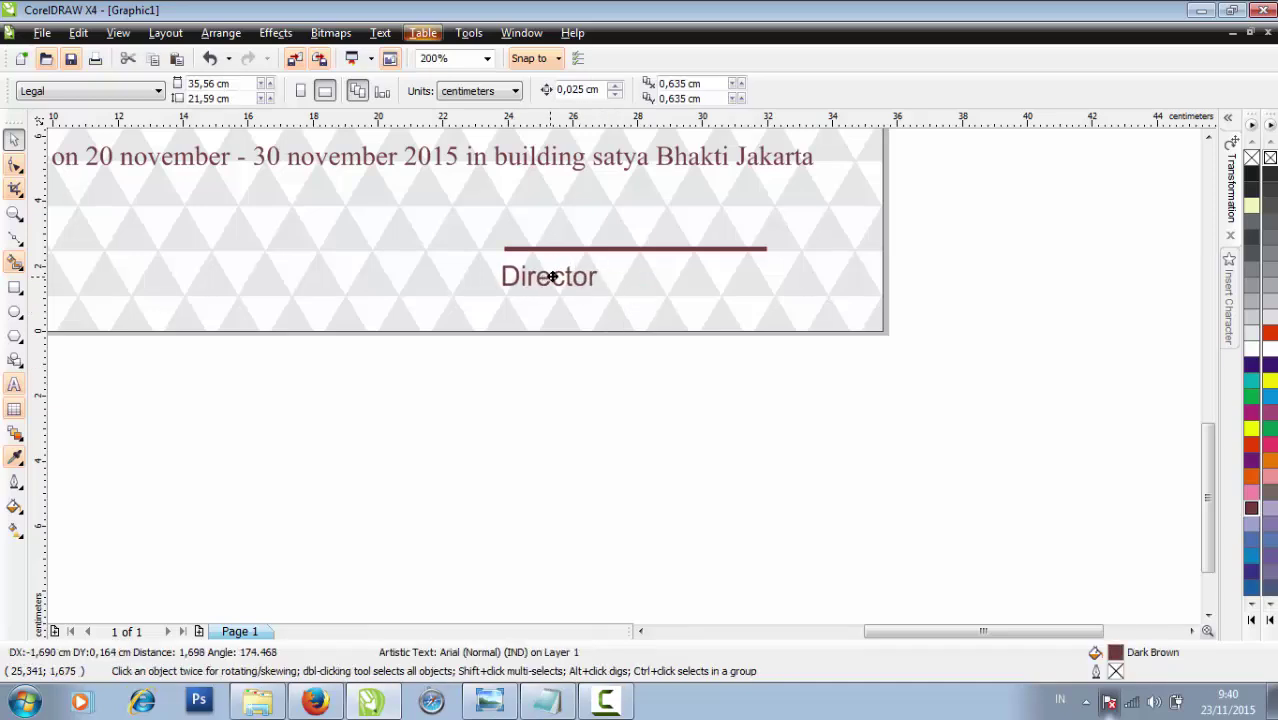
scroll(675, 443, "down", 2)
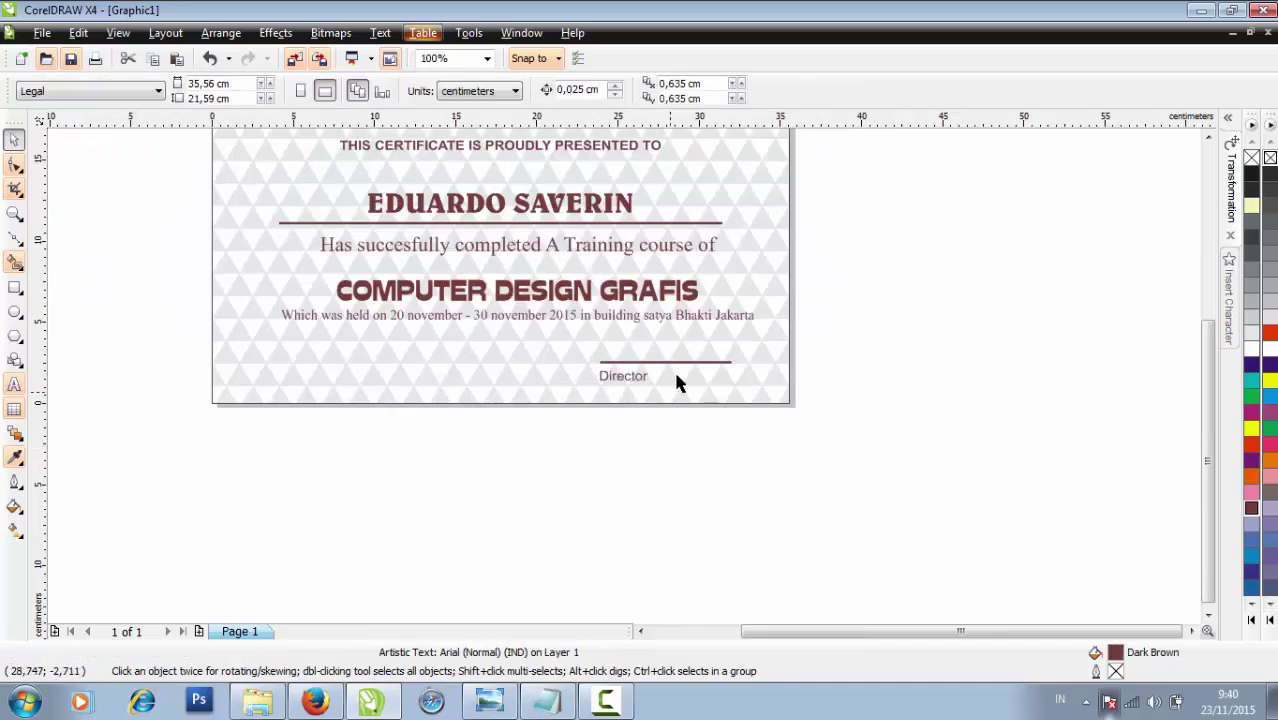
scroll(650, 360, "up", 1)
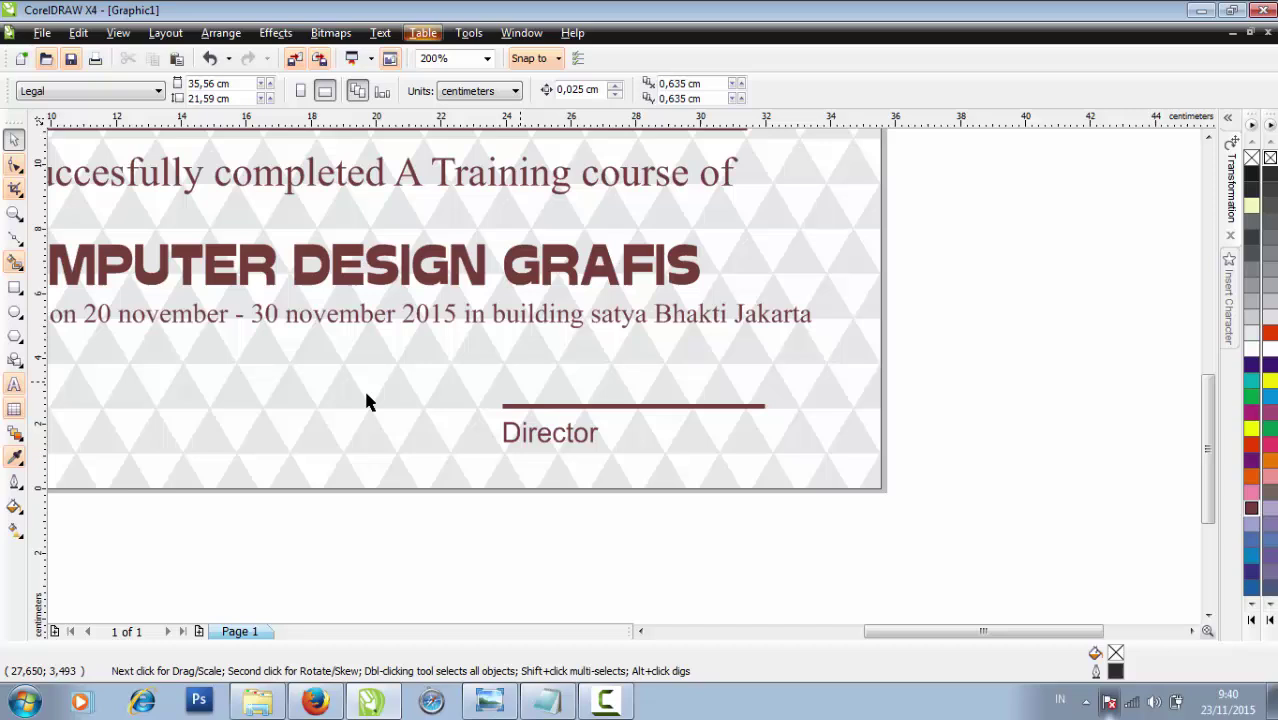
Type the director's name, move it onto the signature line and colour it Dark Brown
left_click(14, 386)
left_click(540, 386)
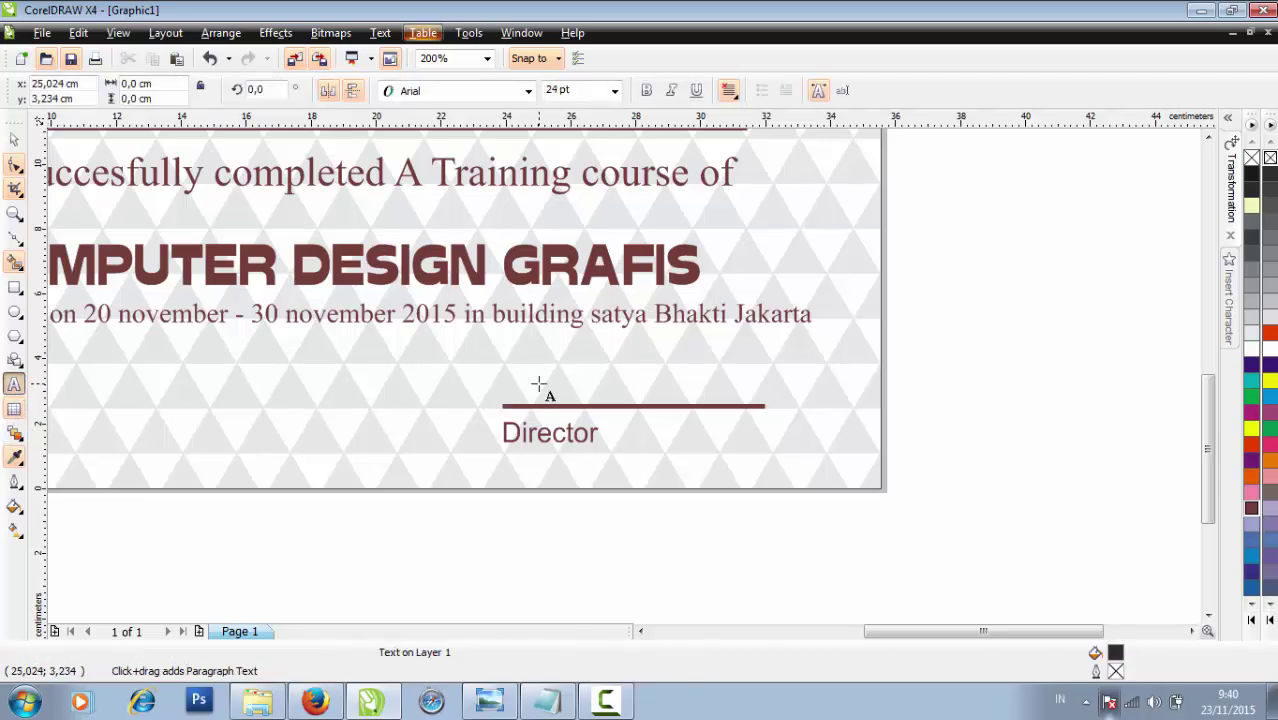
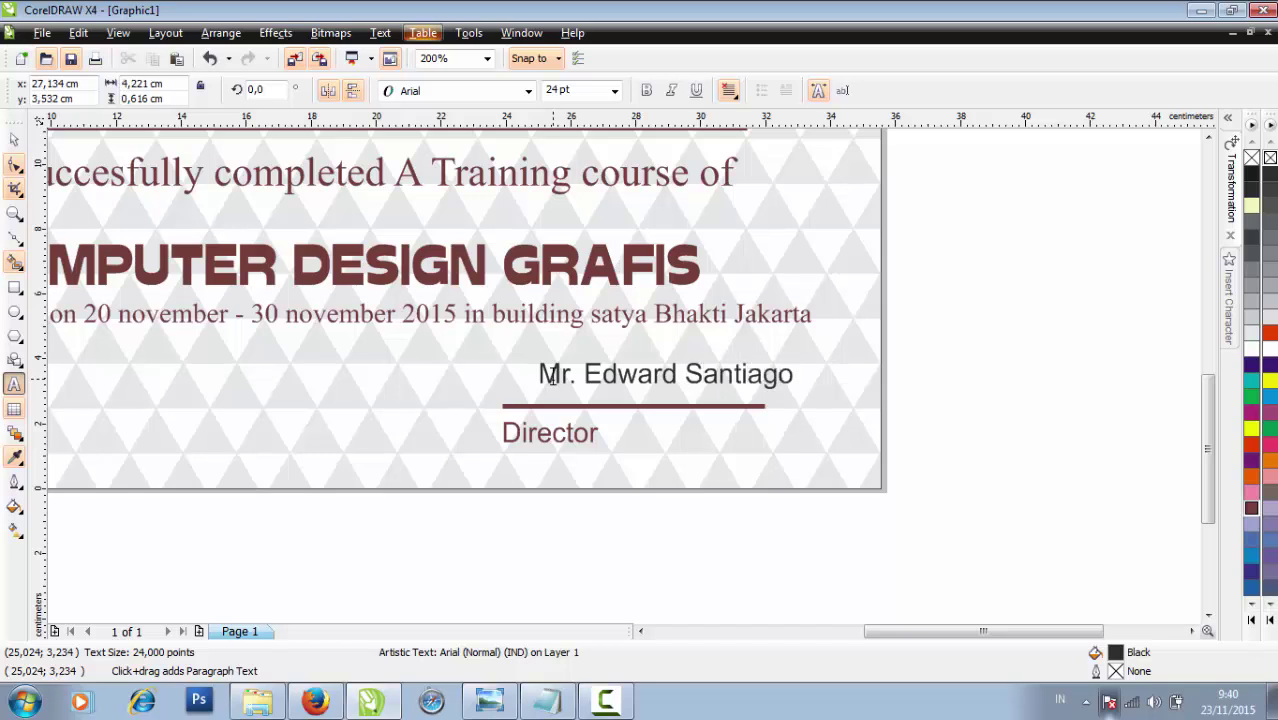
left_click(14, 140)
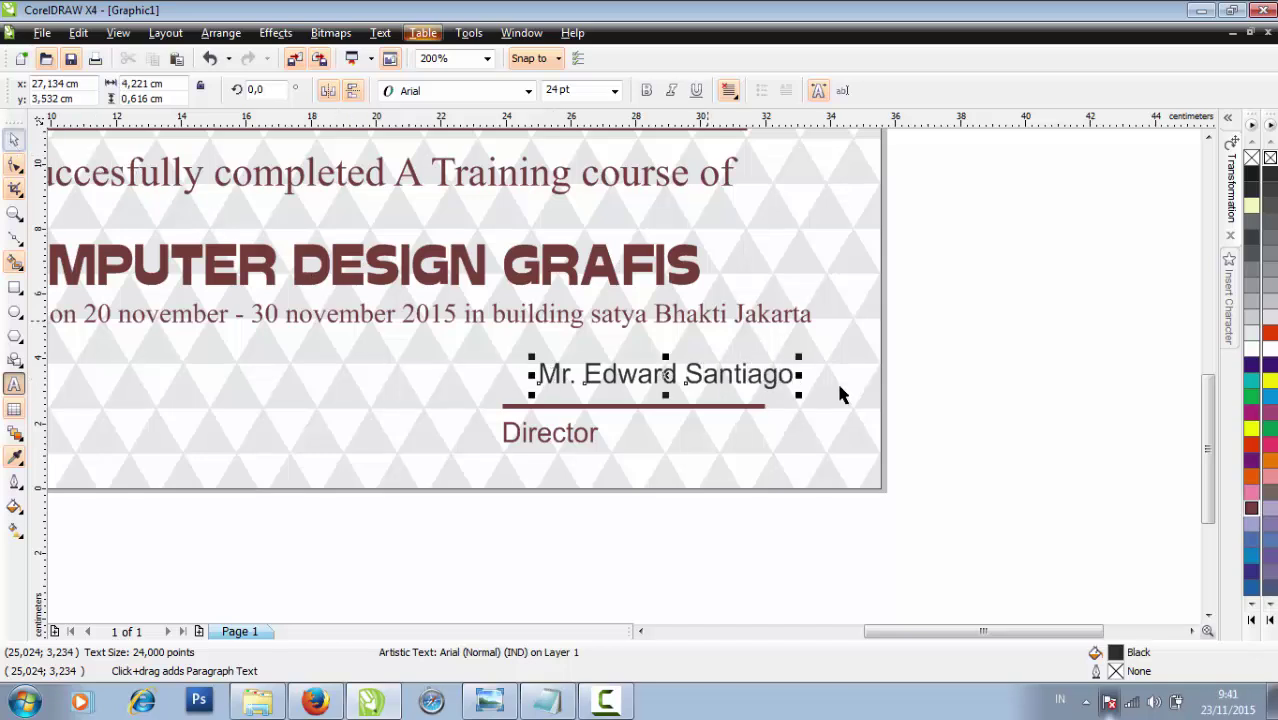
left_click_drag(674, 374, 637, 386)
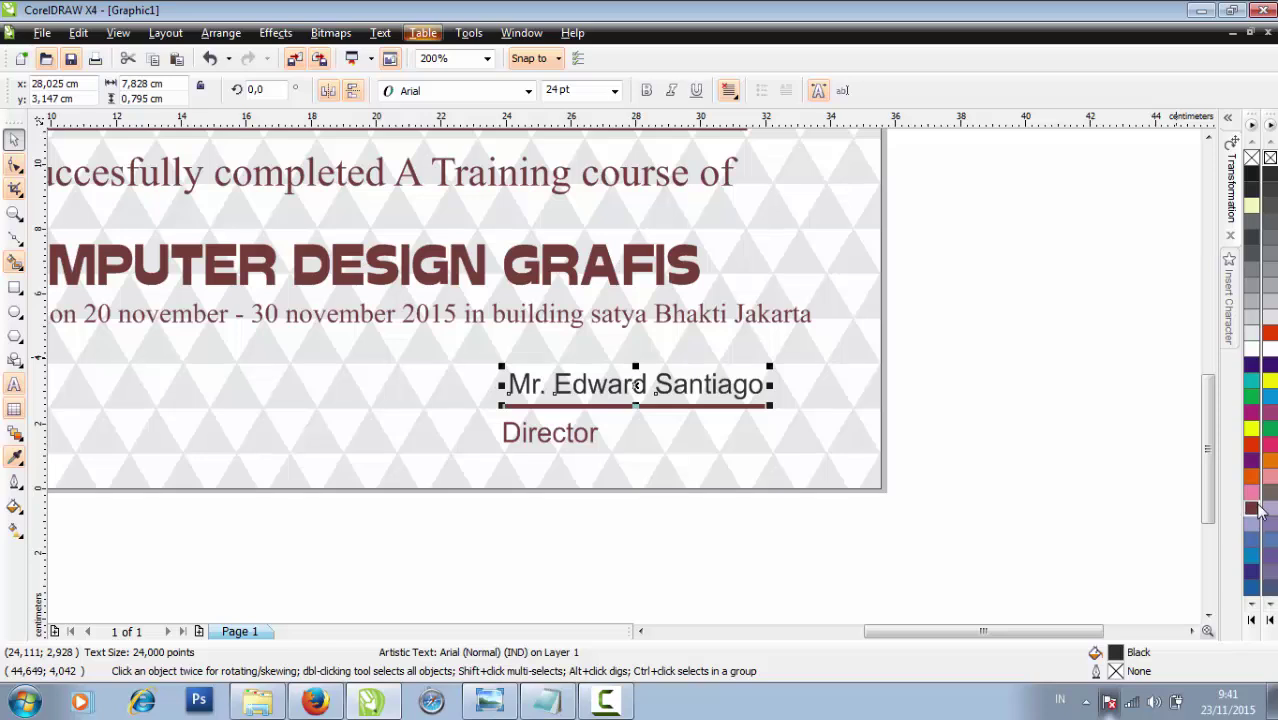
left_click(1251, 508)
left_click(809, 364)
scroll(809, 364, "down", 1)
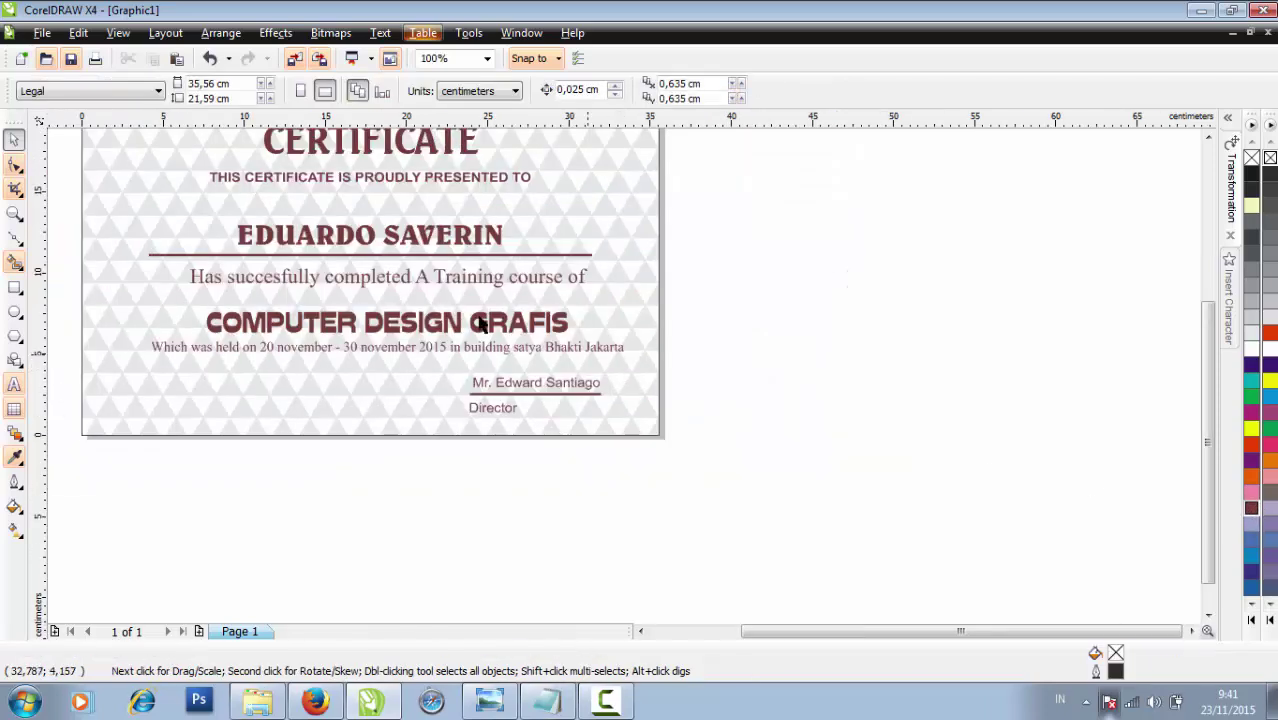
Select the name, line and Director label and nudge them down two steps
left_click_drag(750, 562, 489, 490)
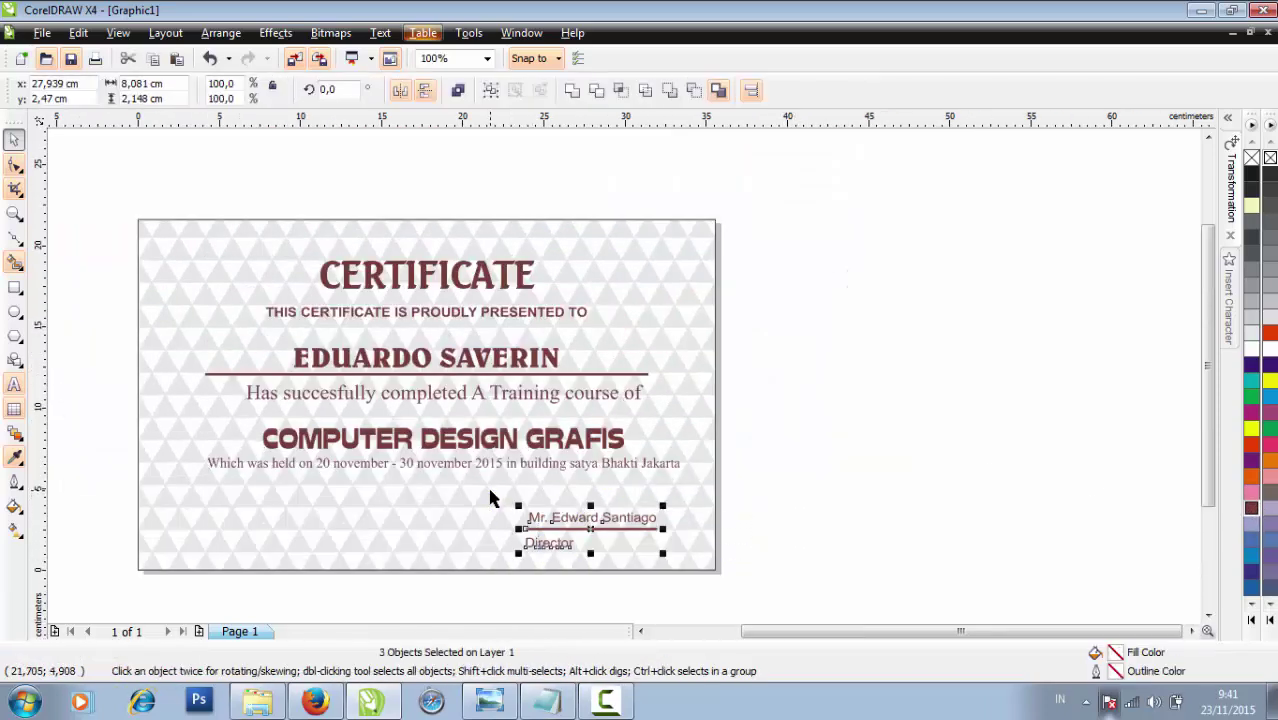
key("Down")
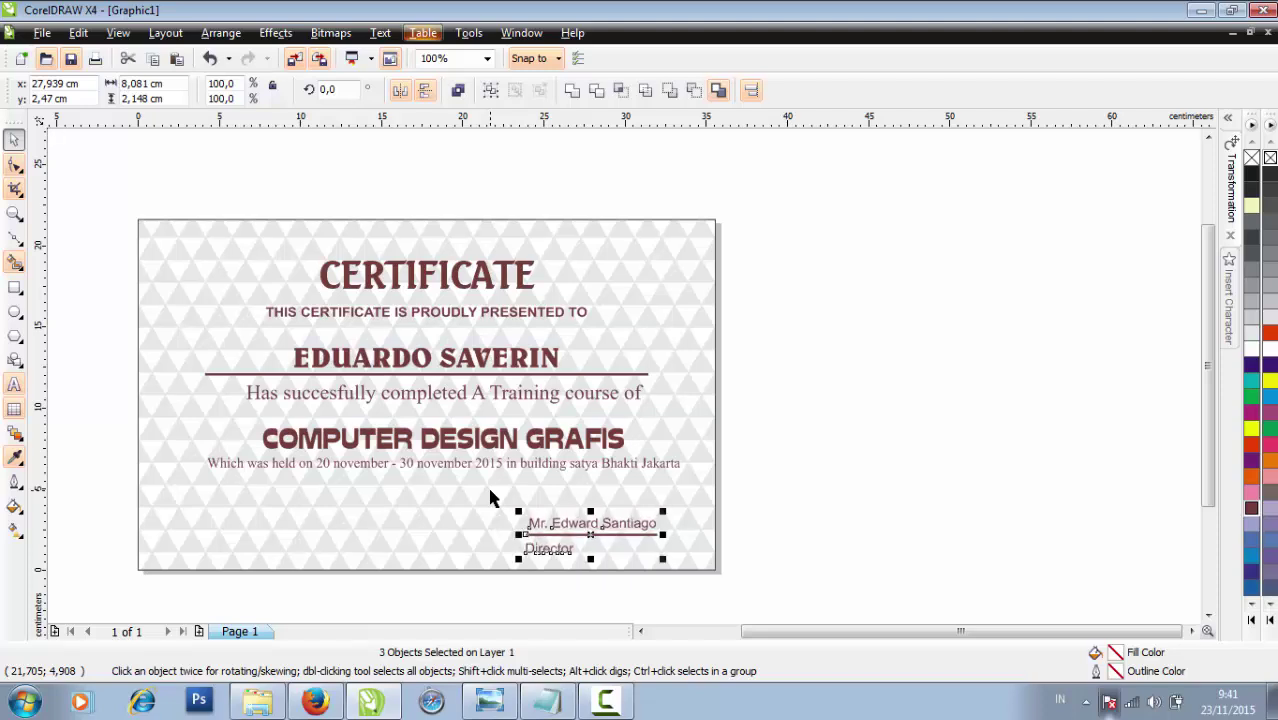
scroll(489, 497, "up", 1)
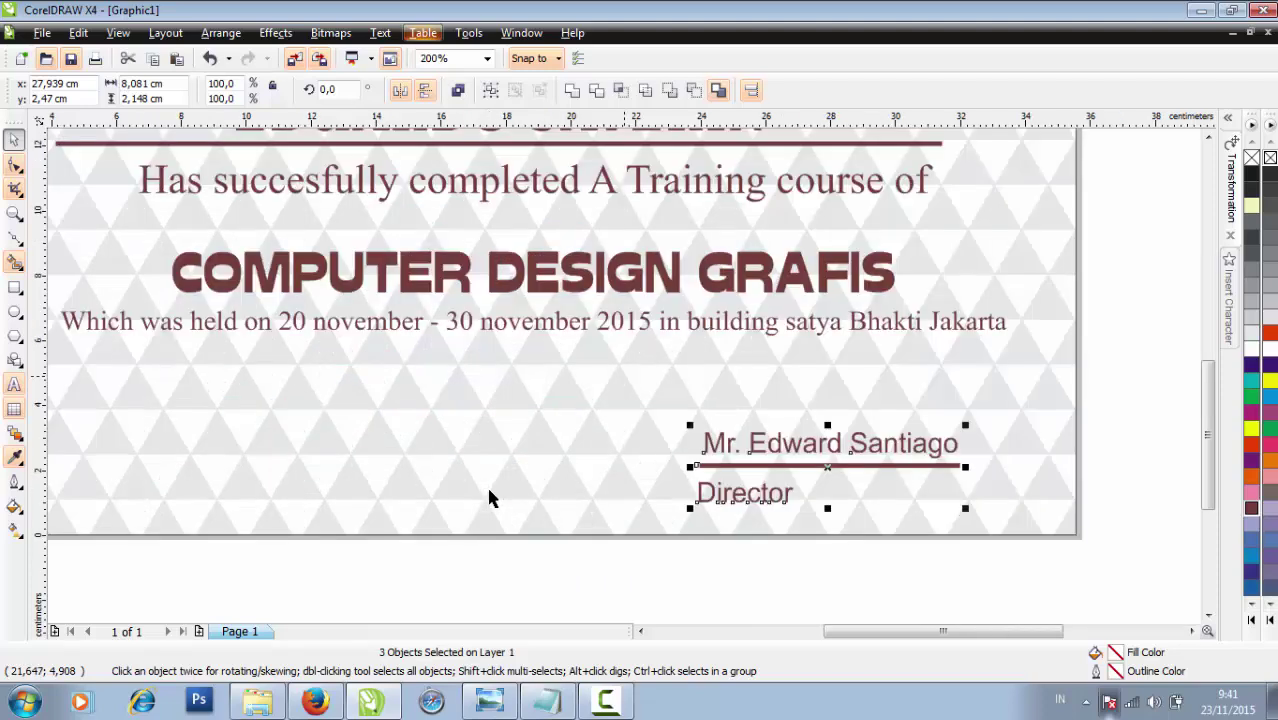
key("Down")
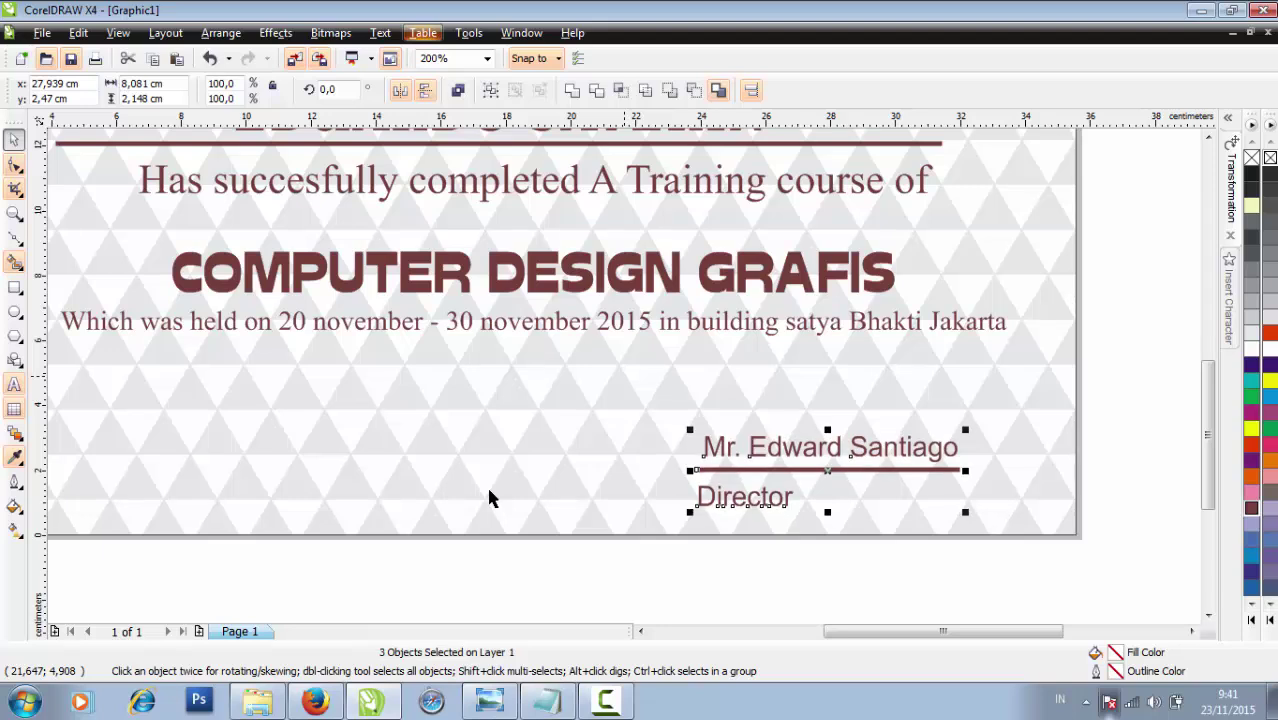
scroll(663, 409, "down", 1)
left_click(716, 517)
scroll(621, 383, "down", 1)
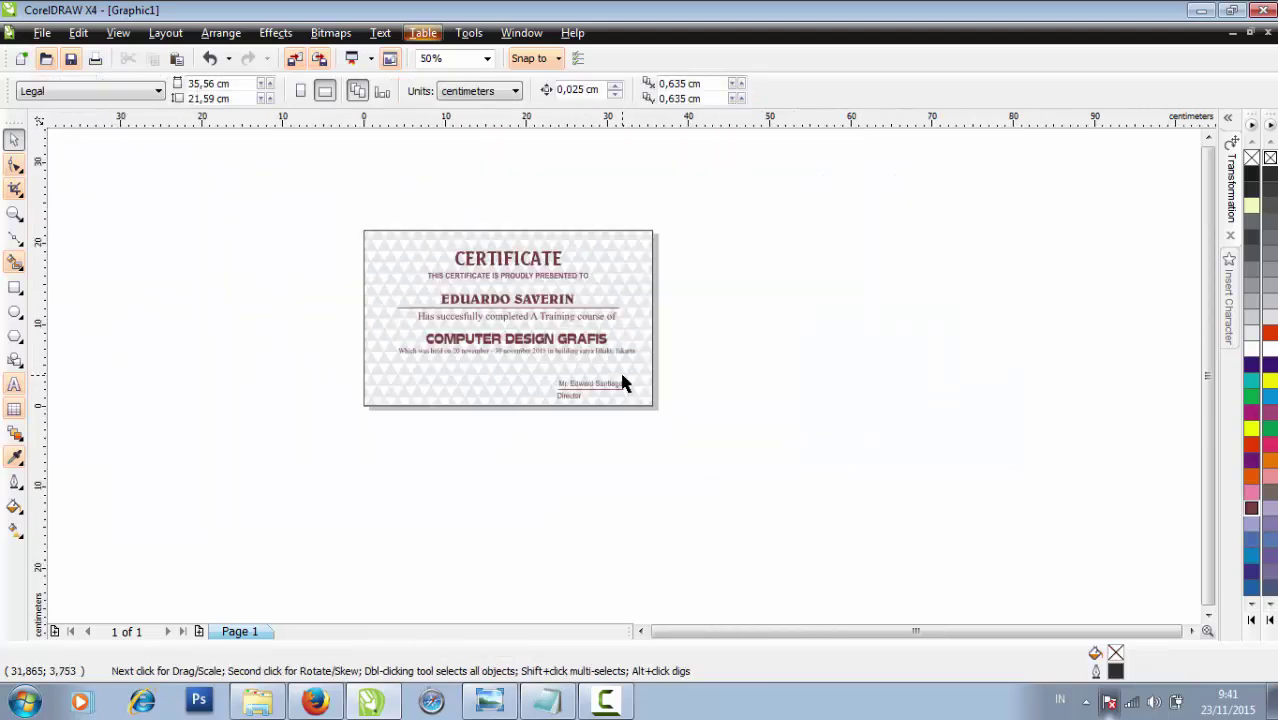
scroll(621, 383, "up", 1)
Reselect the three signature objects and nudge them left three steps
left_click_drag(661, 467, 449, 352)
key("Left")
key("Left")
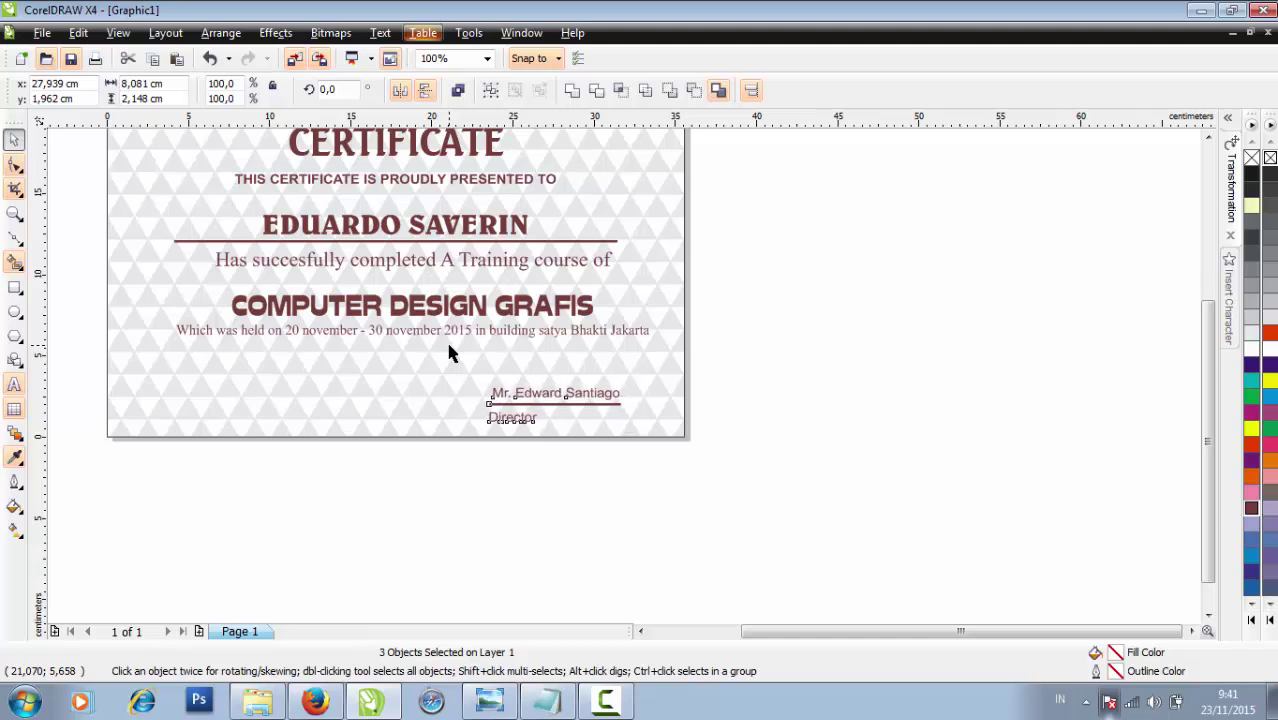
key("Left")
key("Left")
key("Left")
key("Left")
key("Left")
key("Left")
key("Left")
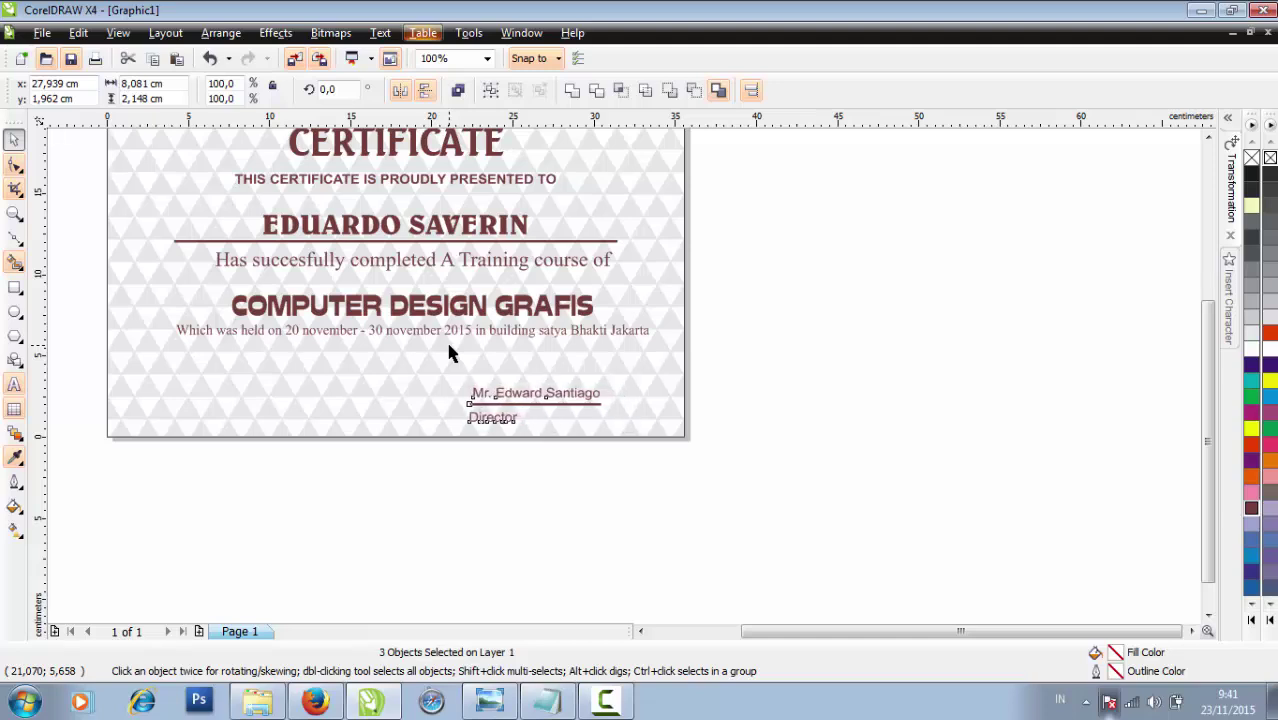
key("Left")
key("Left")
key("Left")
key("Left")
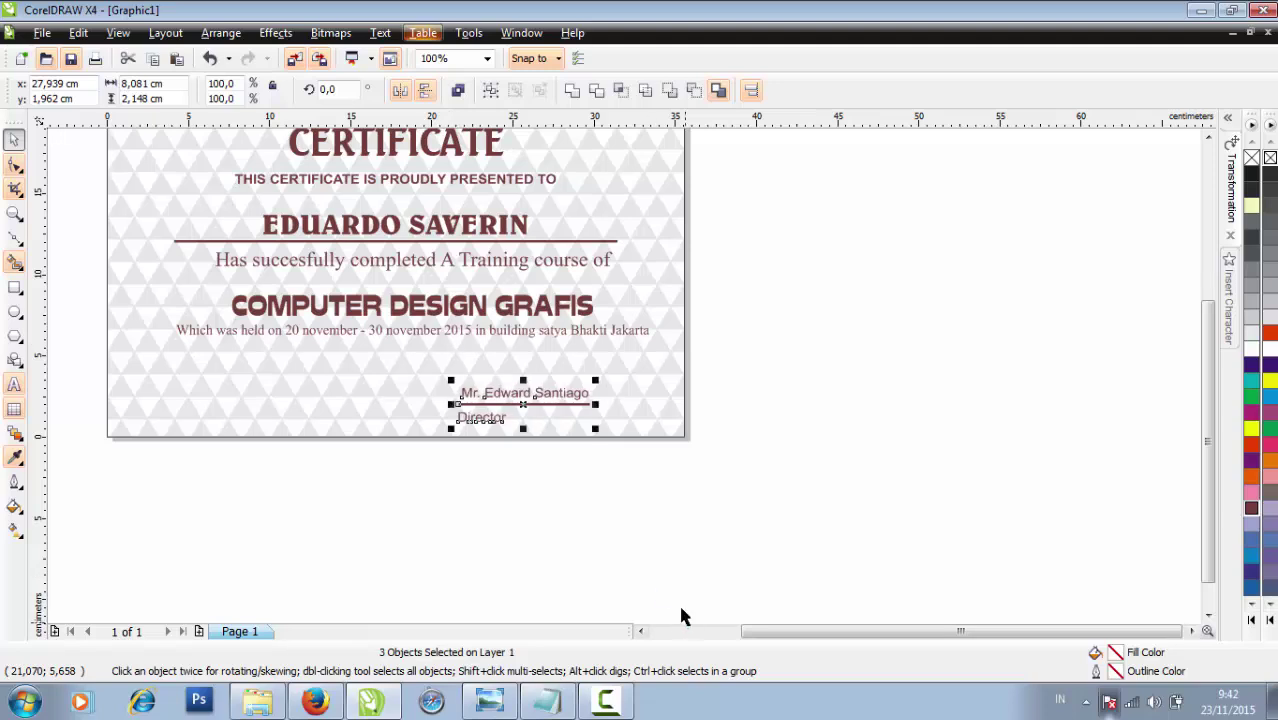
left_click(633, 479)
scroll(613, 362, "down", 2)
scroll(622, 371, "up", 2)
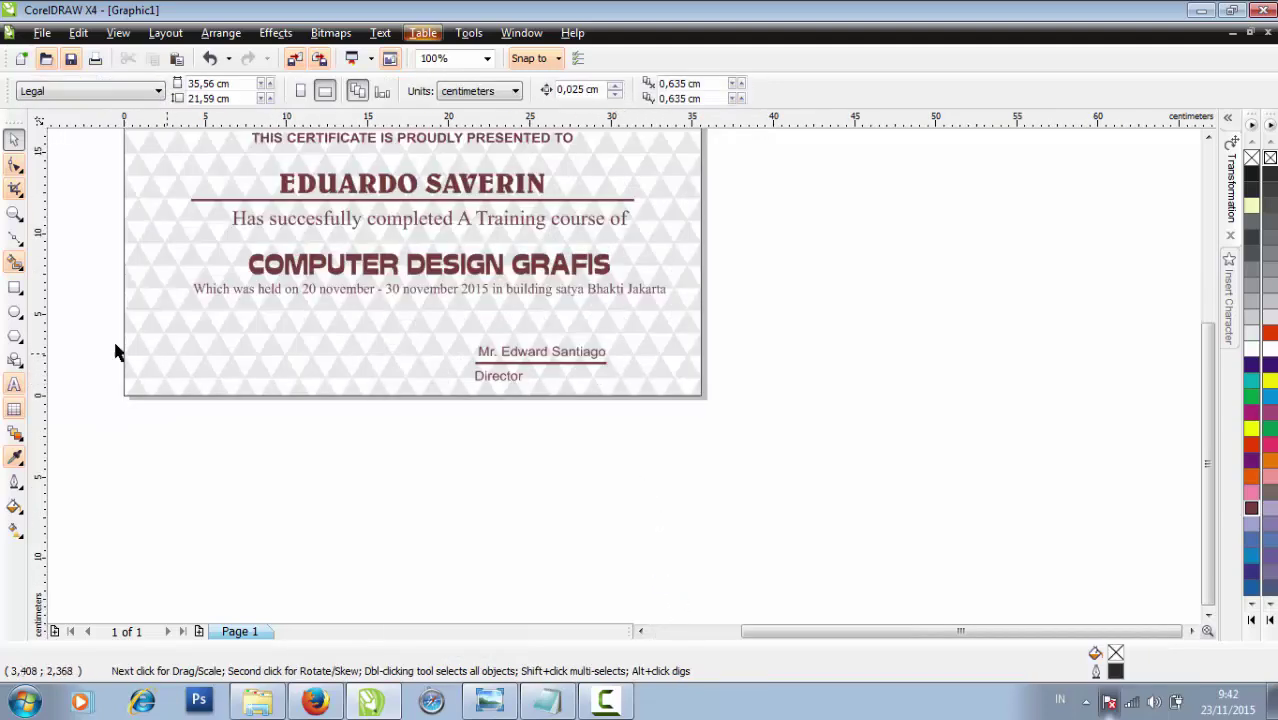
Draw a freehand scribble signature above the director's name with the Freehand tool
left_click(12, 386)
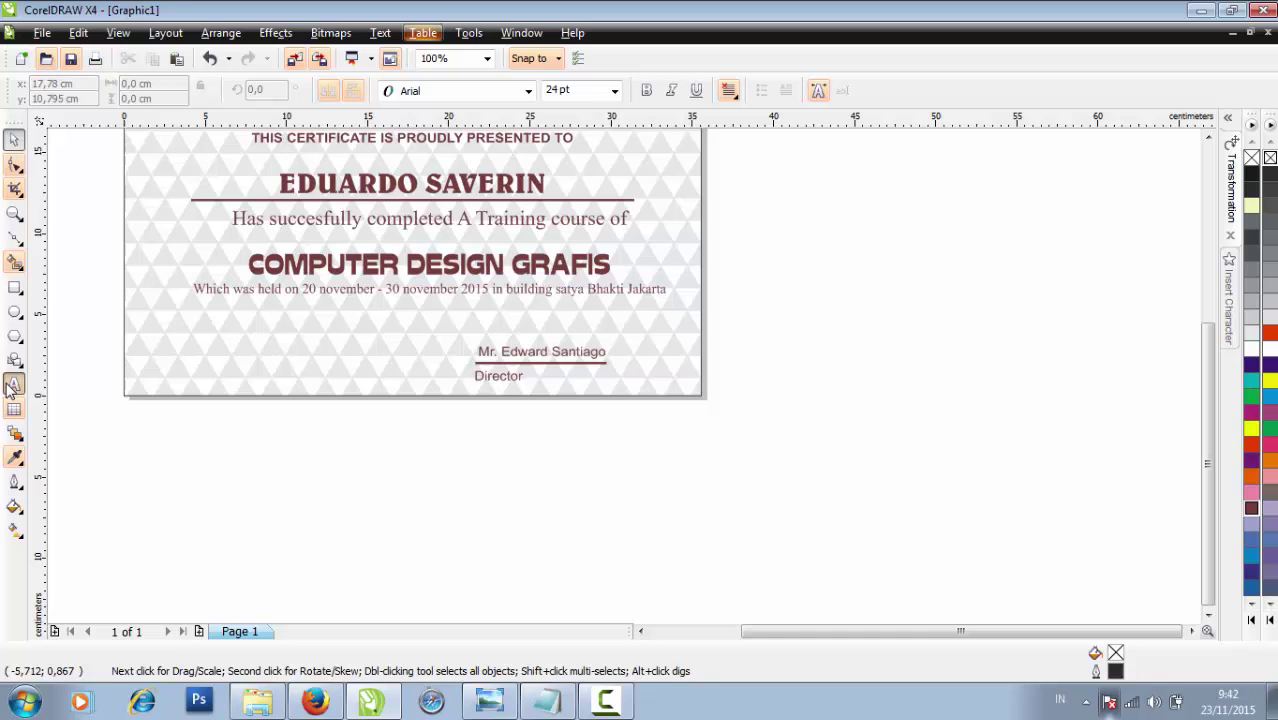
left_click(16, 246)
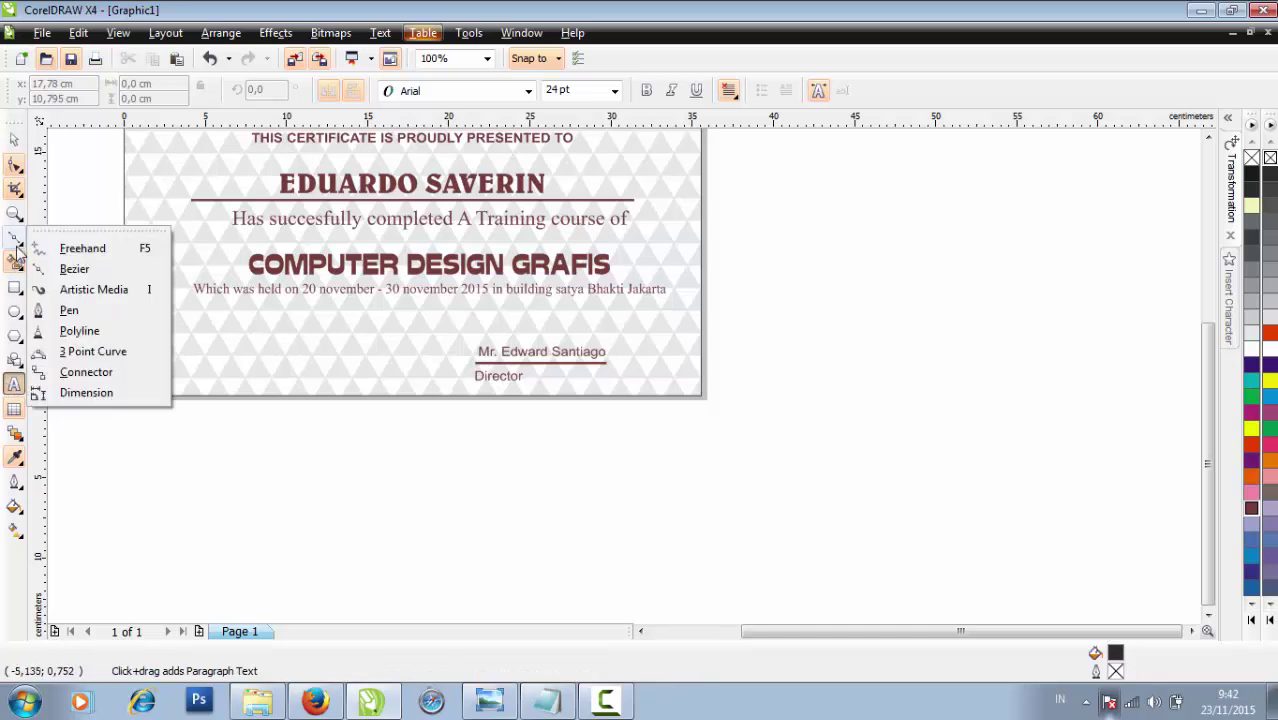
left_click(87, 258)
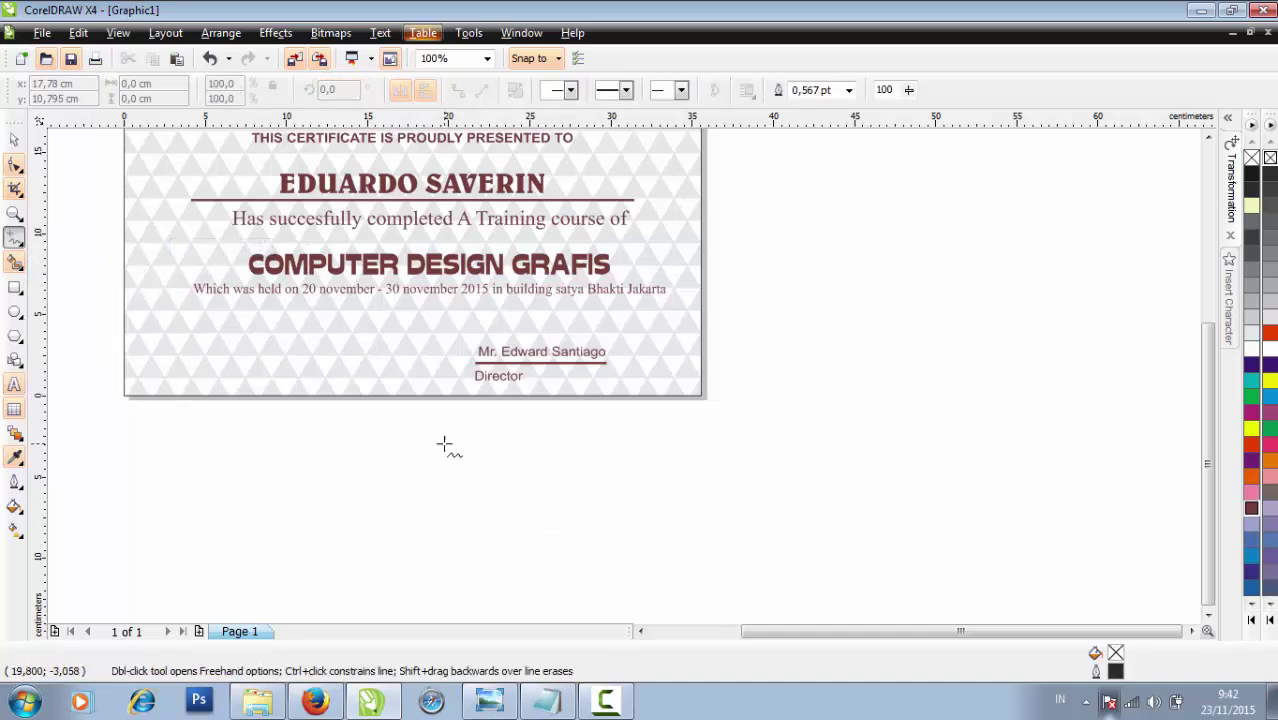
scroll(538, 333, "up", 2)
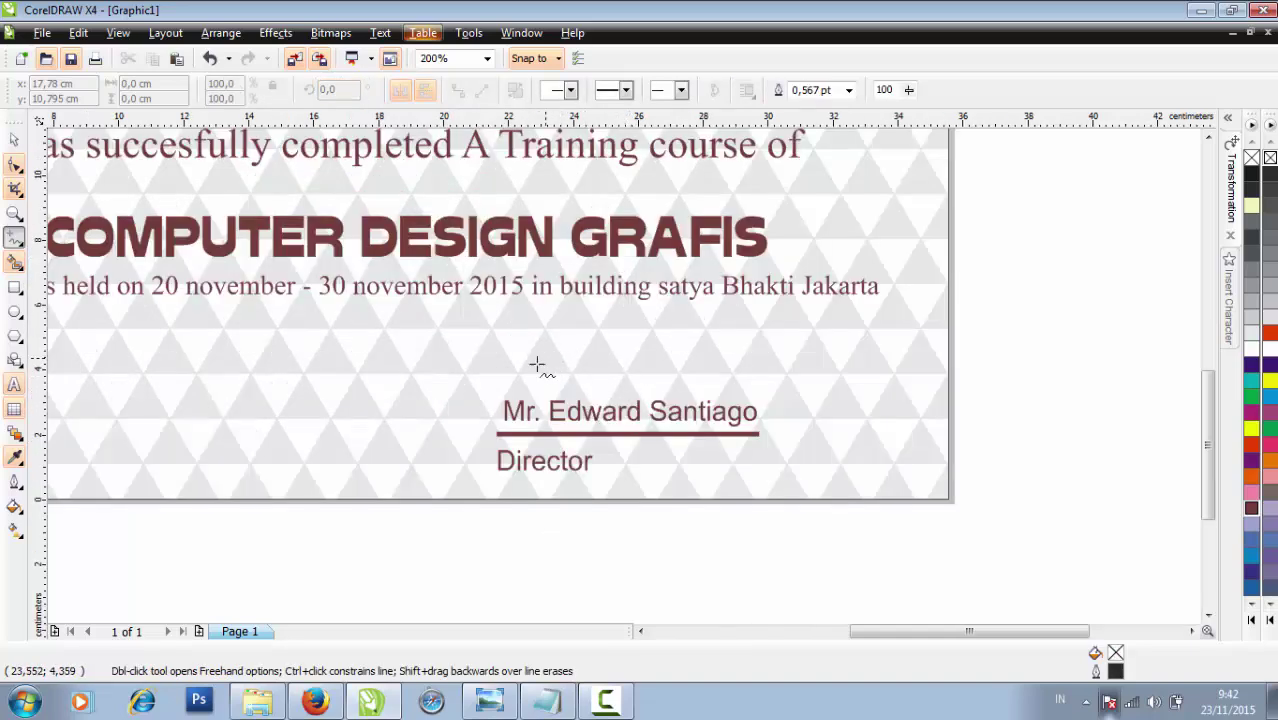
mouse_move(510, 402)
left_mouse_down()
mouse_move(581, 319)
mouse_move(624, 316)
mouse_move(619, 338)
mouse_move(585, 359)
mouse_move(528, 356)
mouse_move(588, 376)
mouse_move(645, 343)
mouse_move(649, 365)
mouse_move(733, 355)
mouse_move(708, 317)
mouse_move(717, 385)
mouse_move(695, 412)
mouse_move(645, 380)
mouse_move(697, 370)
left_mouse_up()
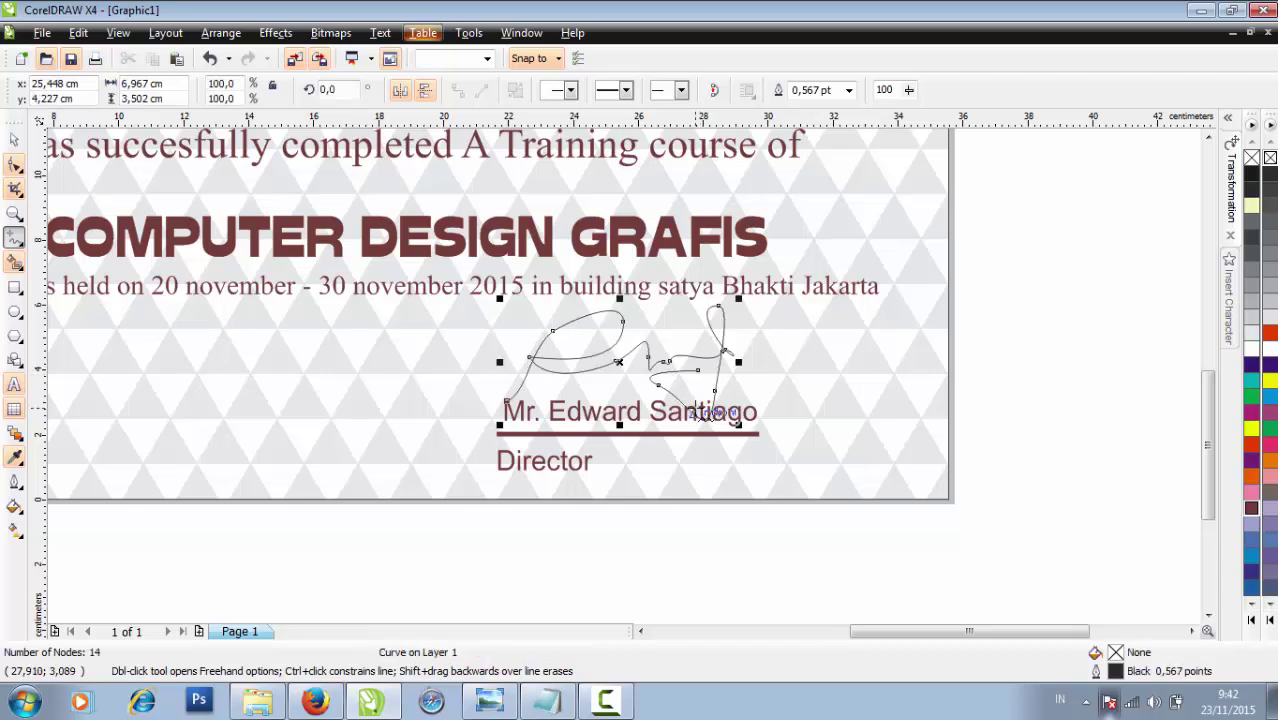
Give the signature curve a 3,0 pt Dark Brown outline
left_click(848, 90)
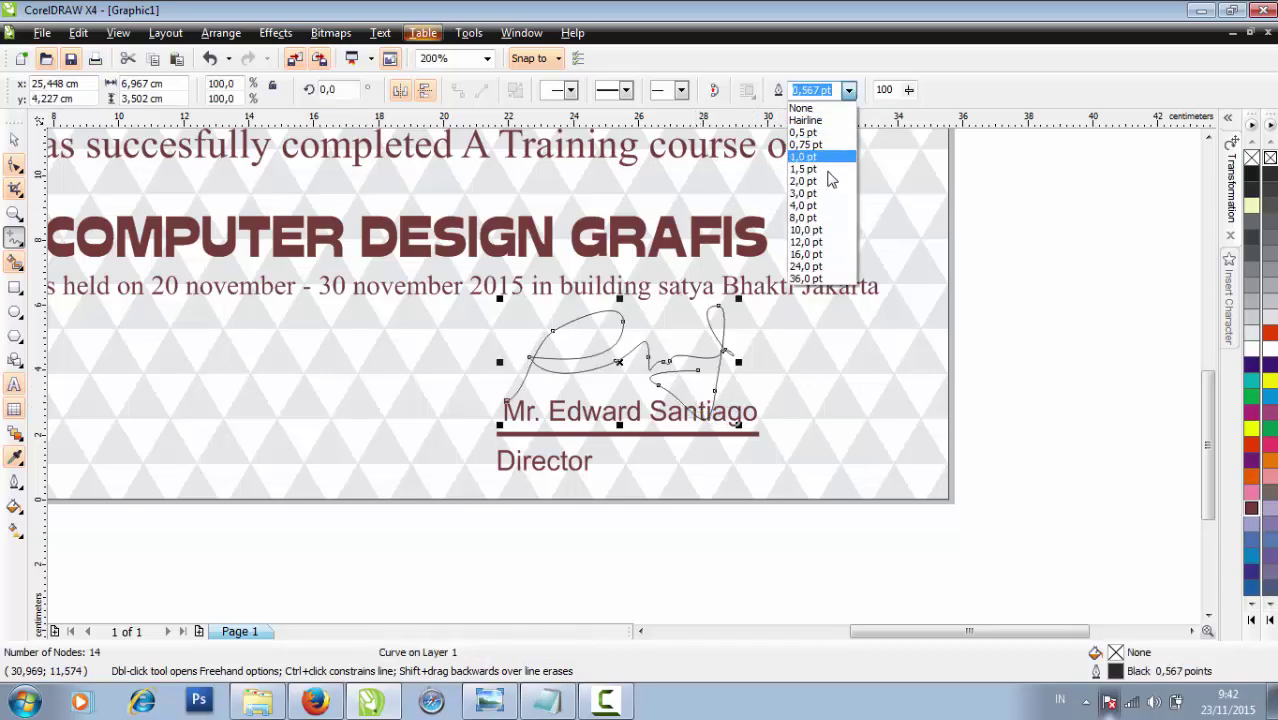
left_click(820, 205)
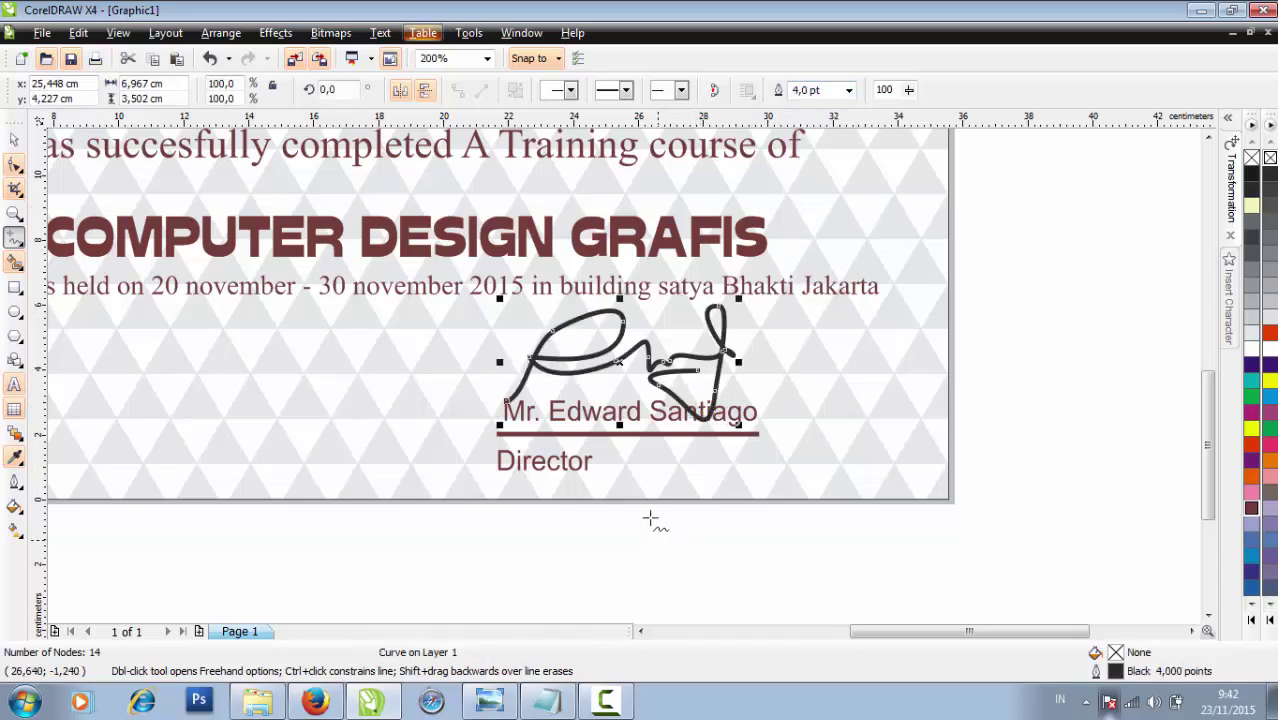
left_click(24, 143)
left_click(712, 524)
left_click(726, 356)
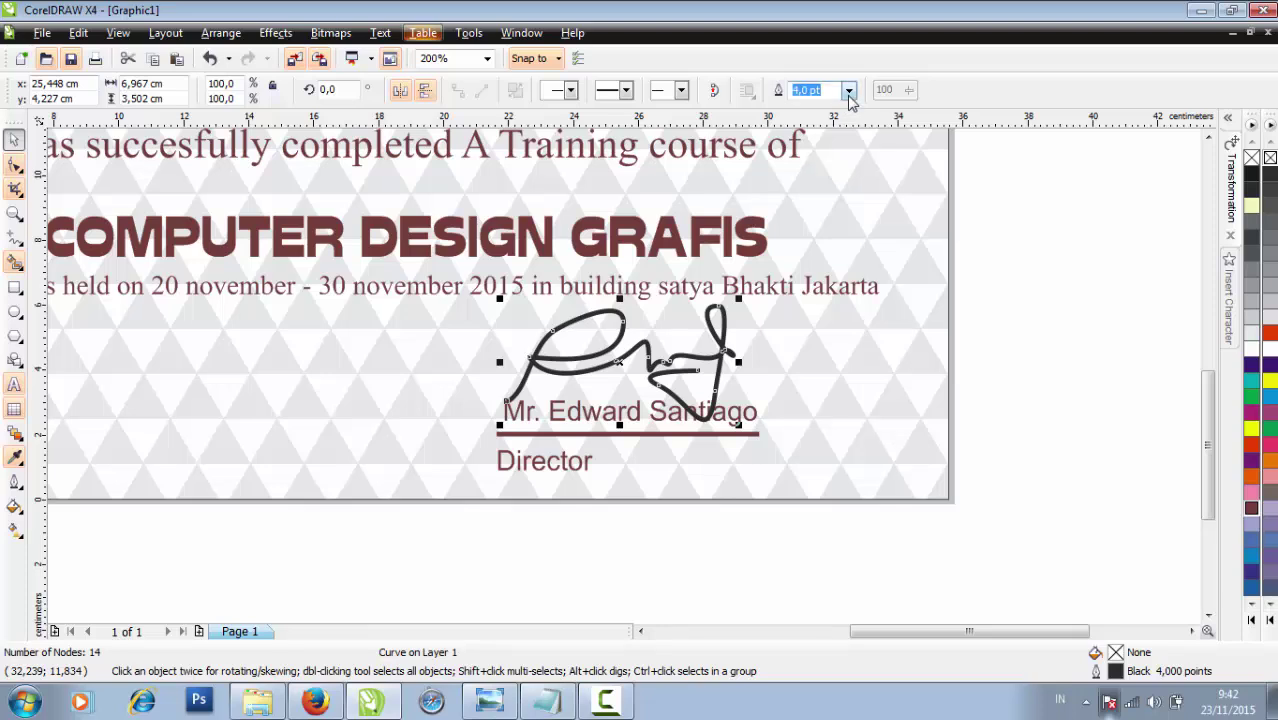
left_click(848, 90)
left_click(826, 195)
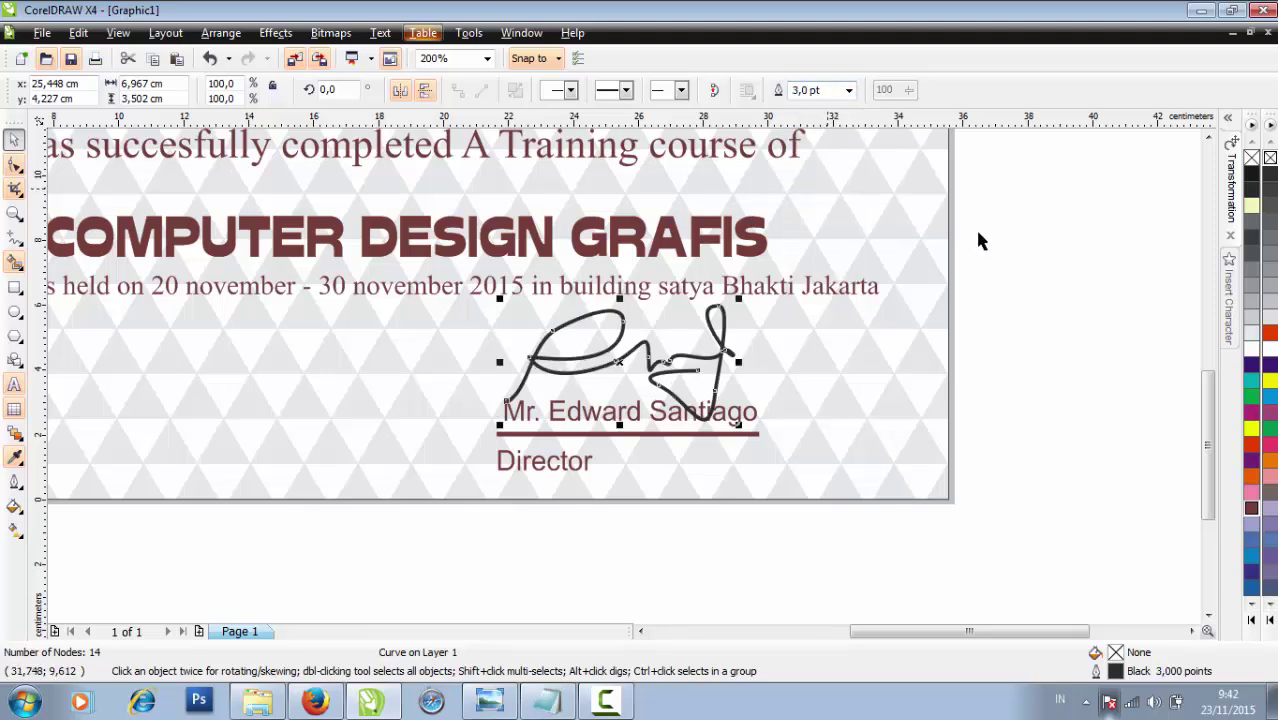
left_click(984, 302)
left_click(726, 356)
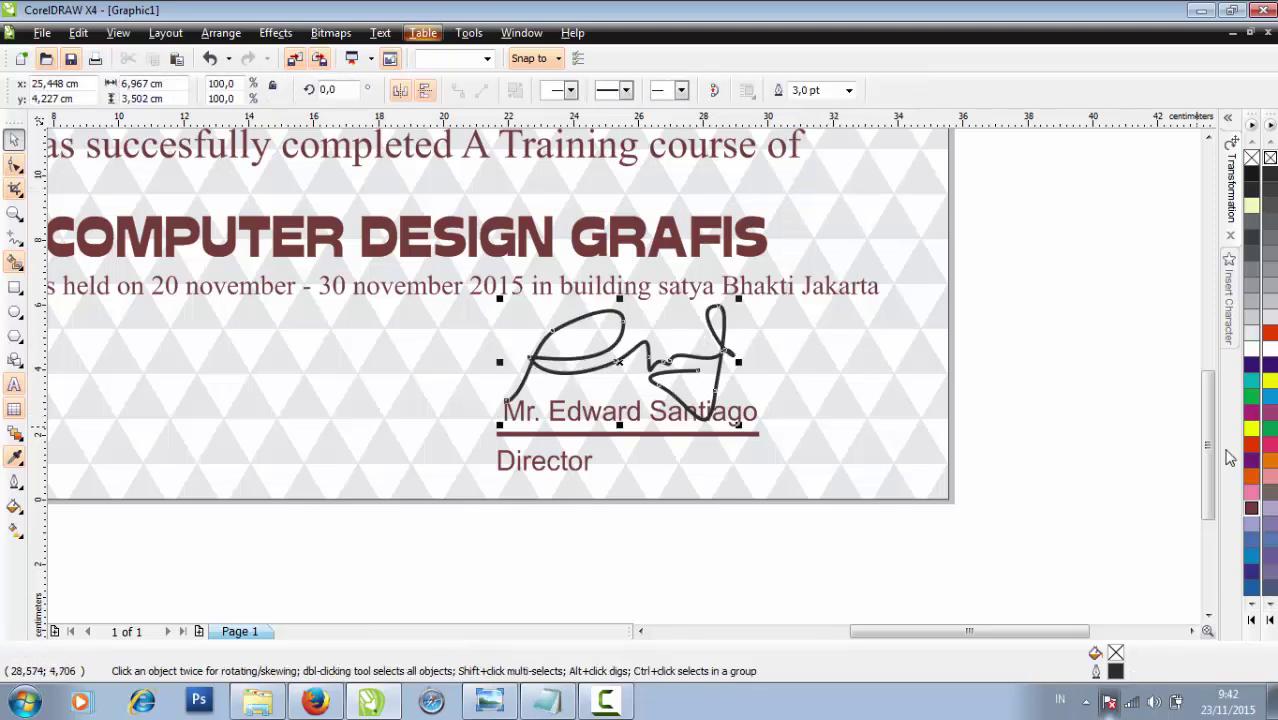
left_click(1148, 498)
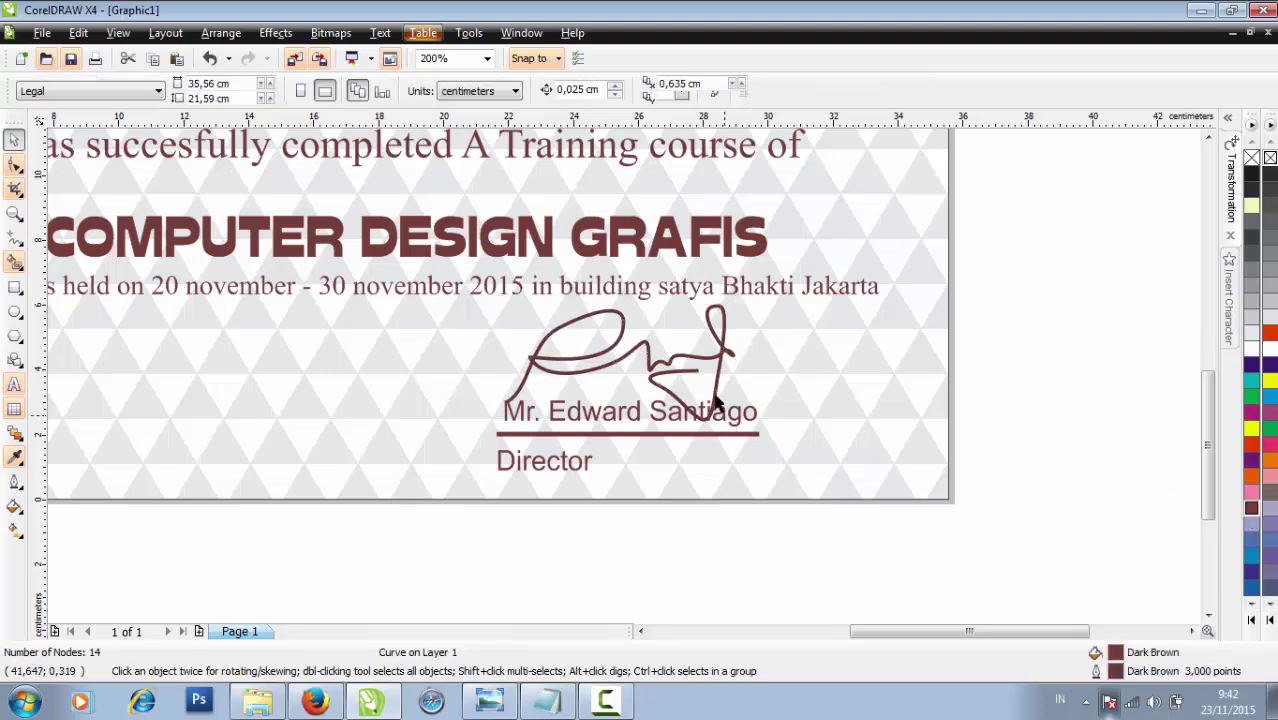
left_click(720, 365)
Scale the signature down to about 82.5% above the director's name
left_click(721, 363)
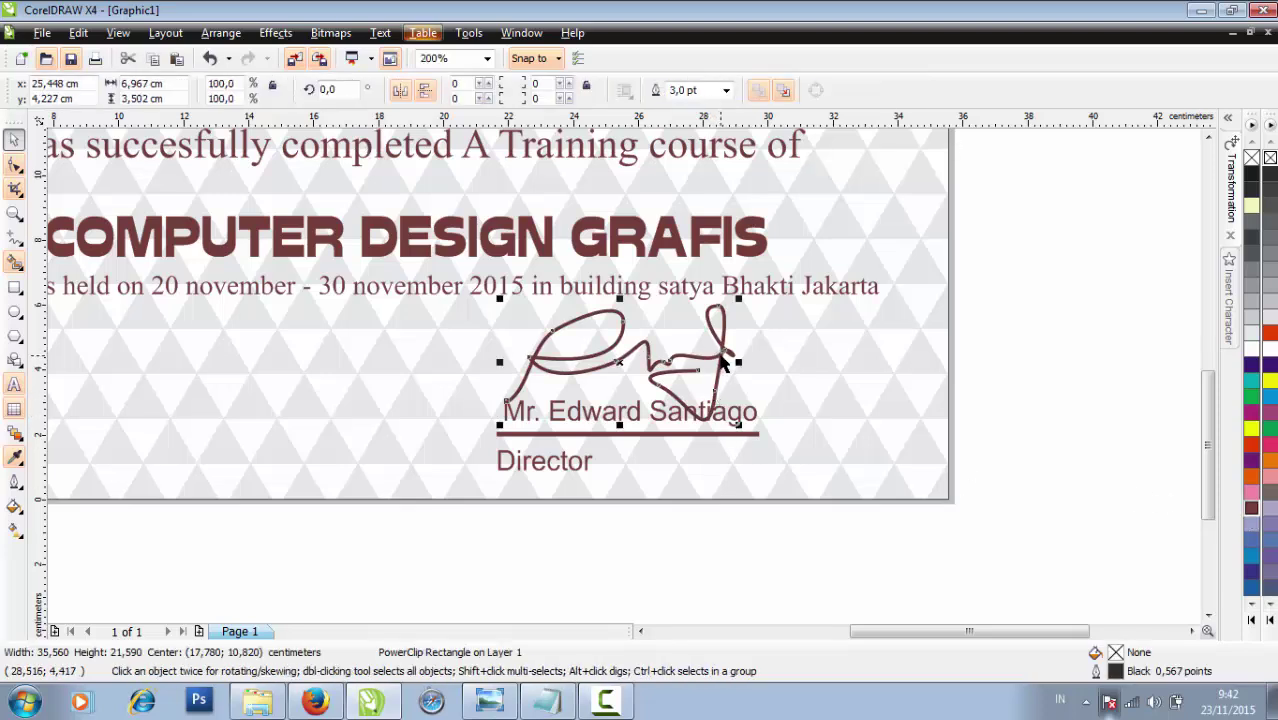
mouse_move(740, 427)
left_mouse_down()
mouse_move(667, 388)
mouse_move(699, 406)
left_mouse_up()
left_click(697, 558)
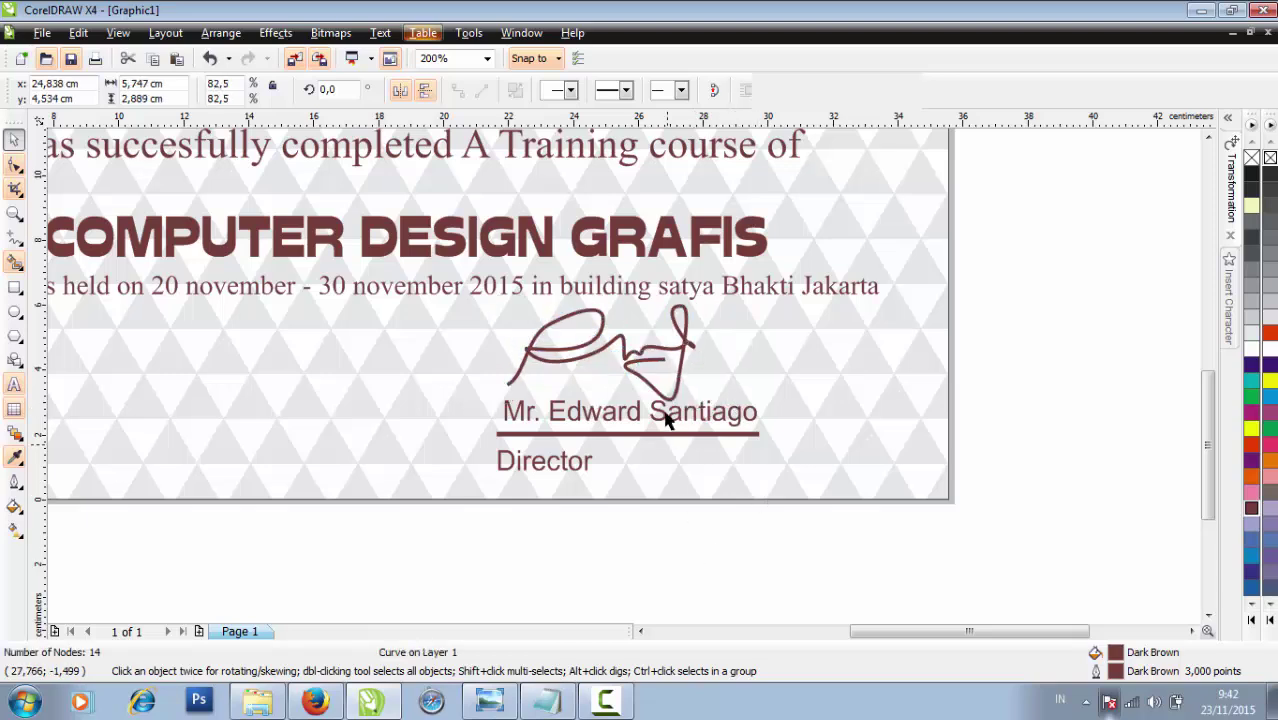
left_click(651, 364)
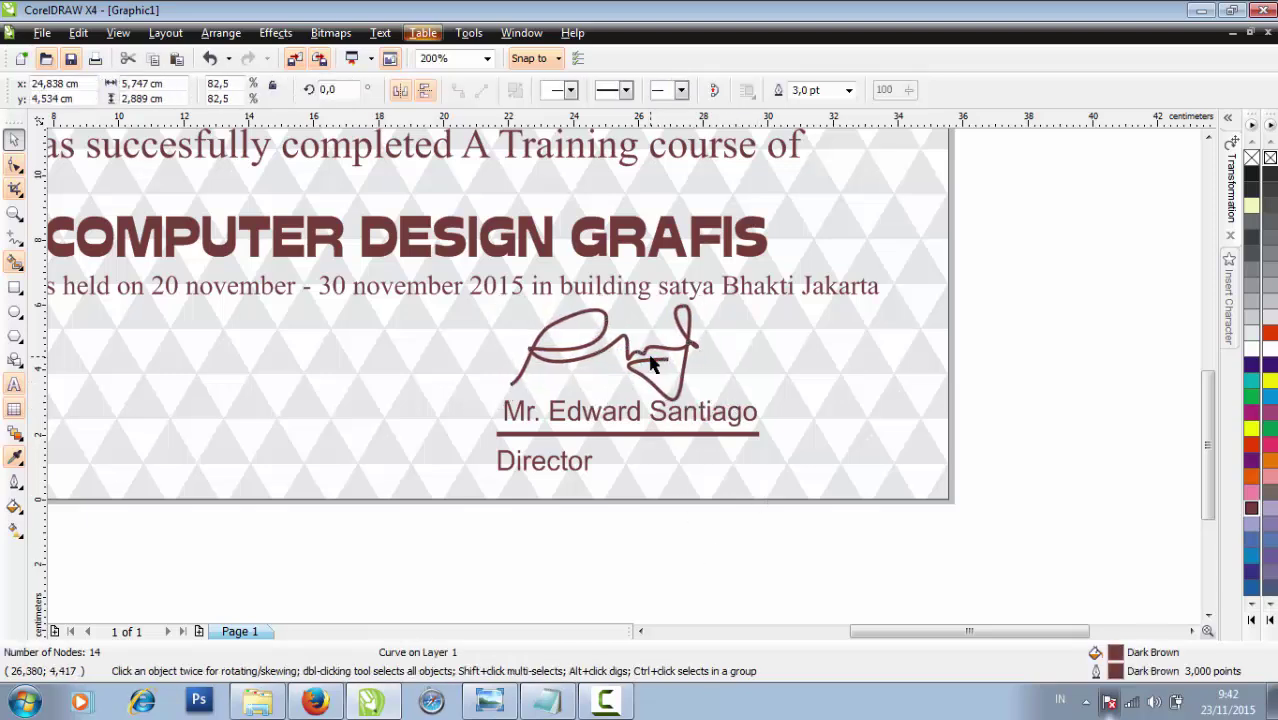
left_click(665, 574)
scroll(626, 371, "down", 1)
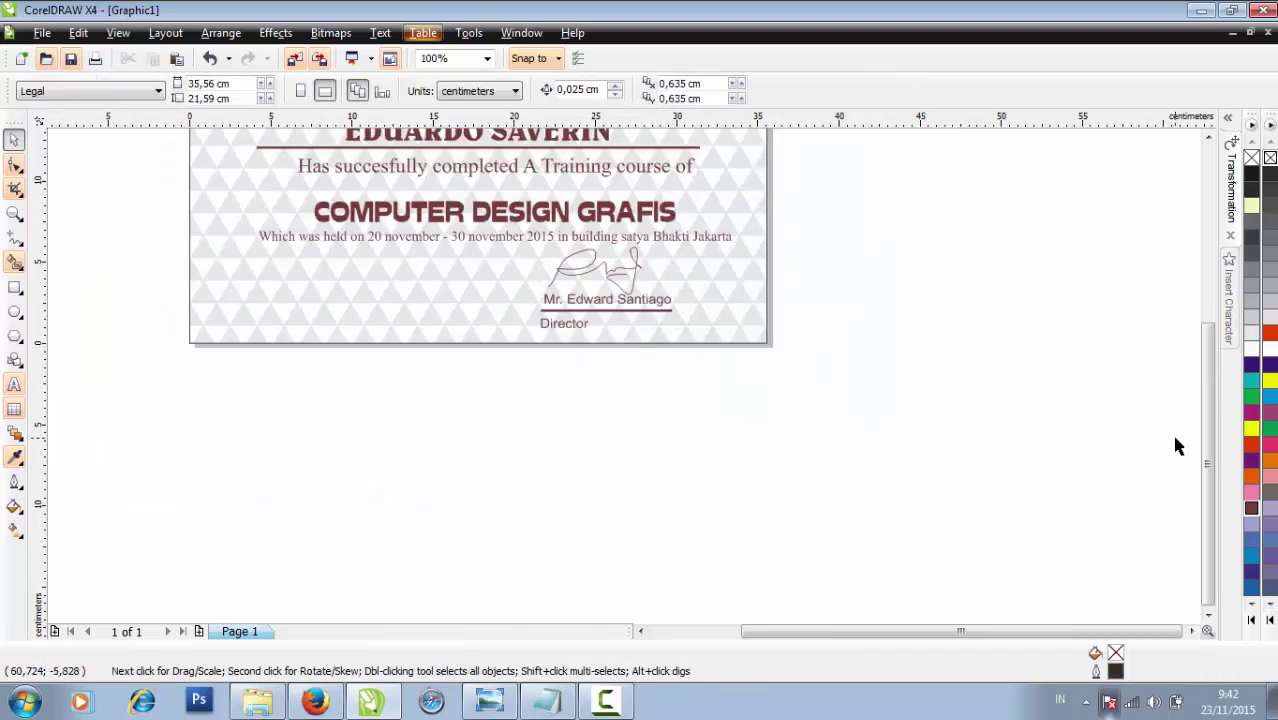
Choose an ornament font in the Insert Character docker to browse its glyphs
left_click_drag(1208, 478, 1208, 450)
left_click_drag(1210, 420, 1105, 413)
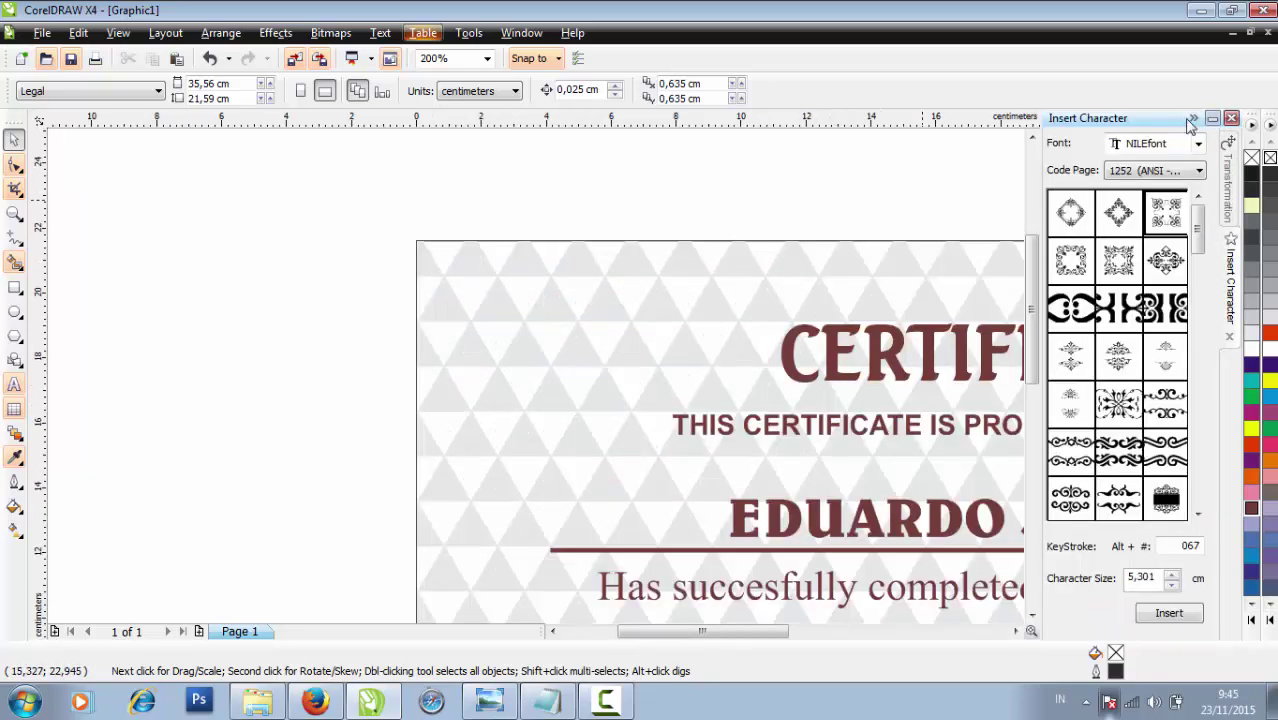
left_click(1168, 145)
scroll(1168, 146, "down", 10)
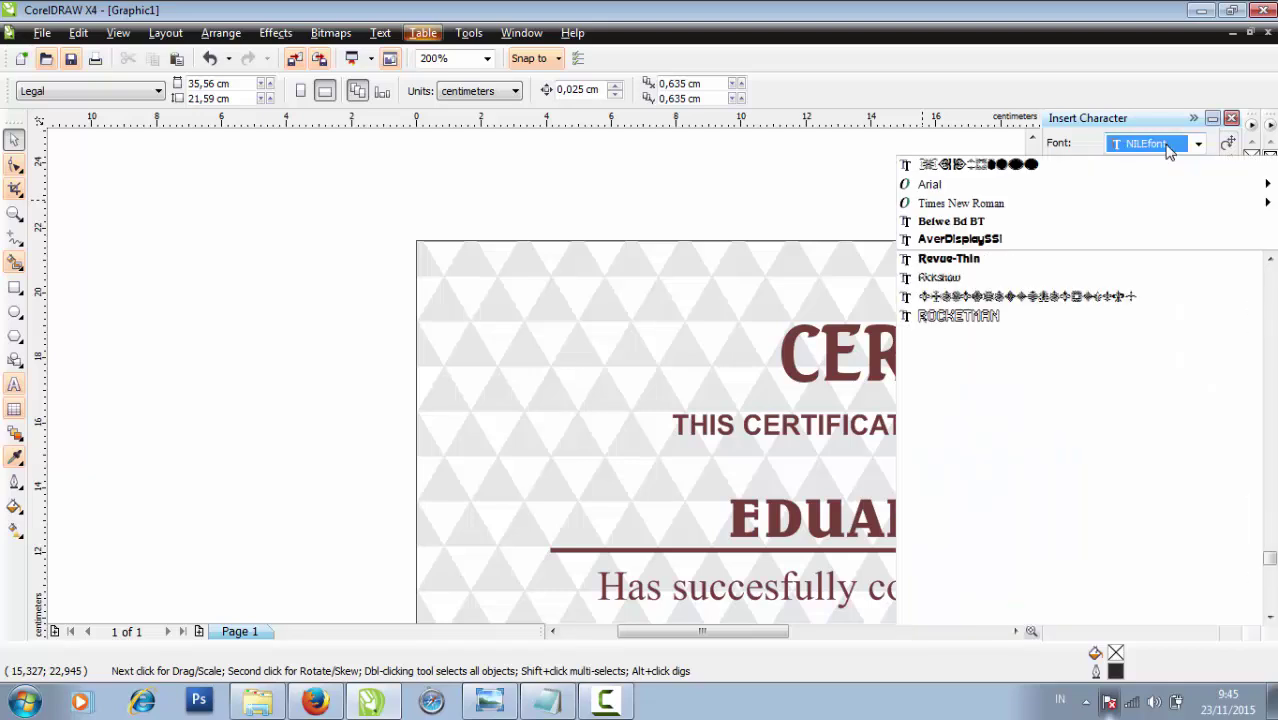
scroll(1168, 148, "down", 10)
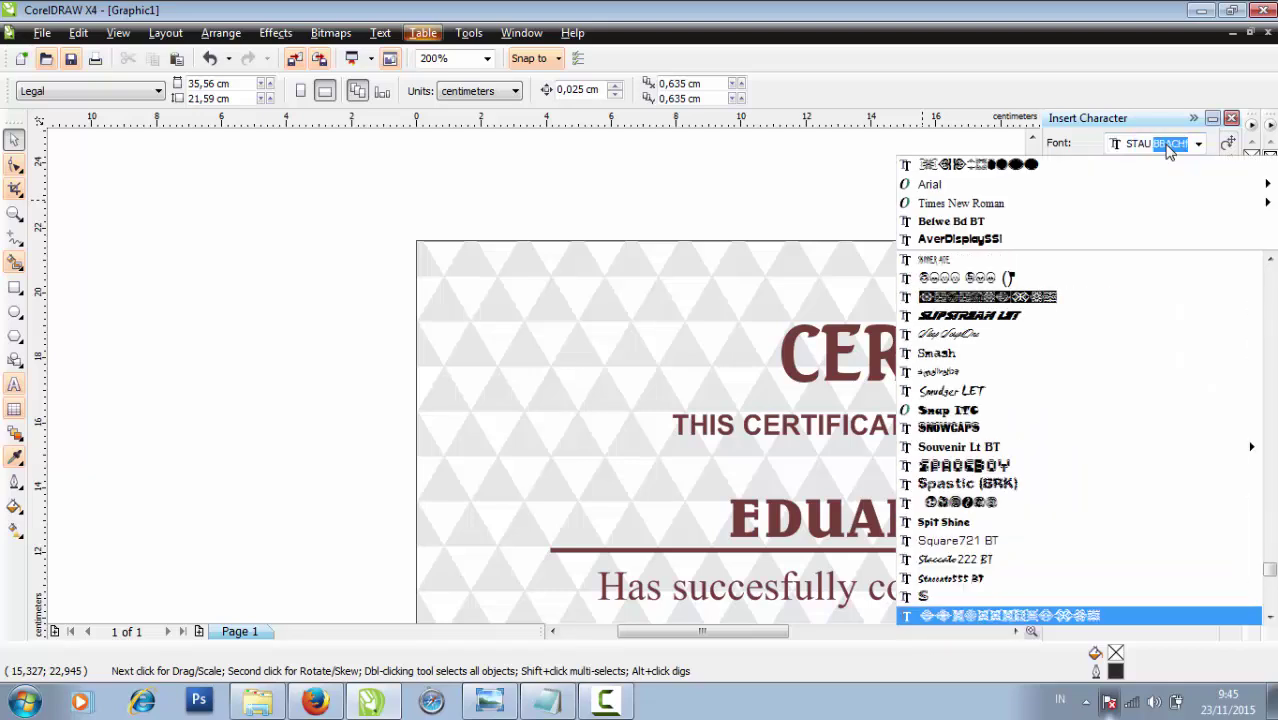
left_click(1055, 616)
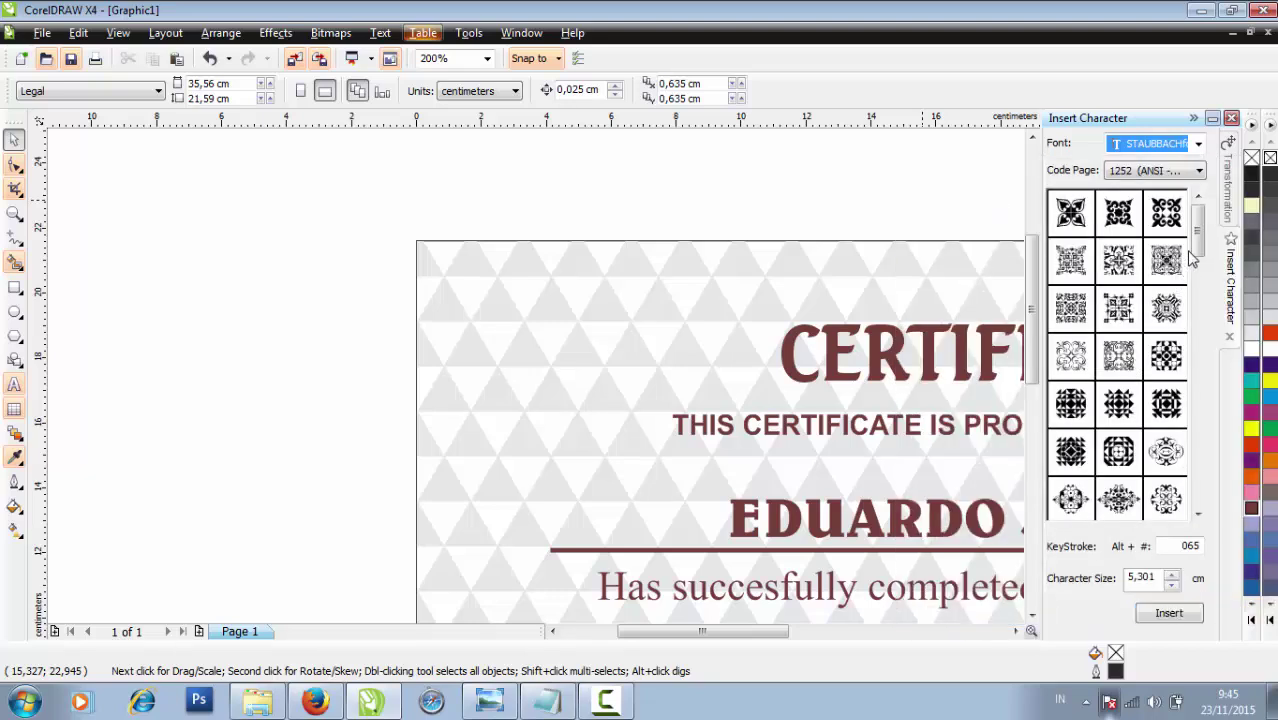
left_click_drag(1191, 258, 1210, 375)
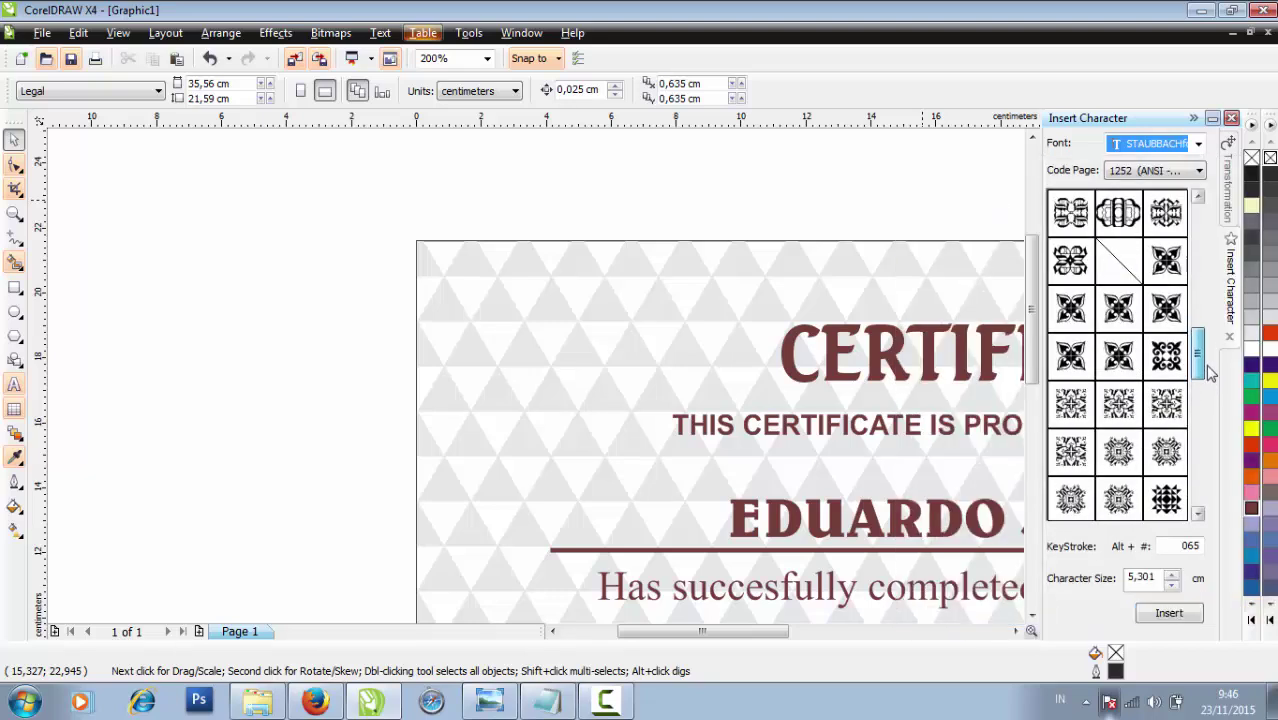
scroll(1210, 373, "up", 1)
Place a four-petal ornament top-left, Dark Brown fill and outline, scaled to about 77%
left_click_drag(1166, 356, 510, 330)
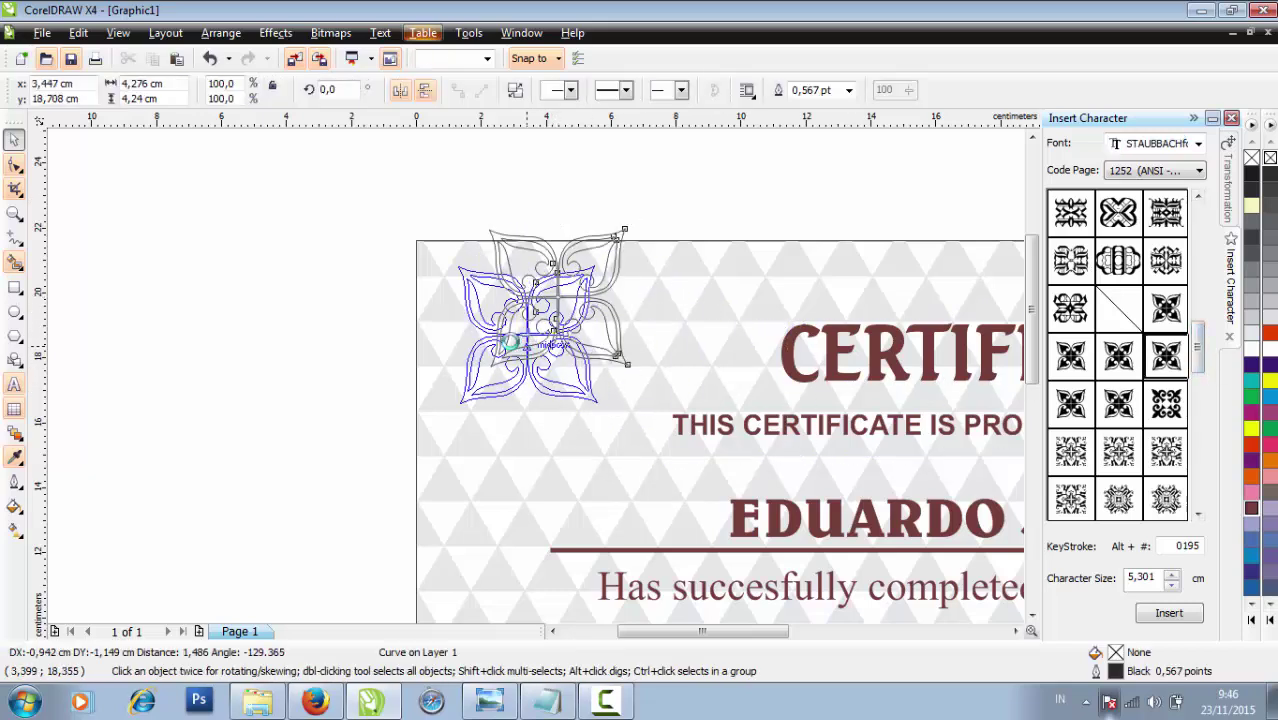
left_click(1248, 510)
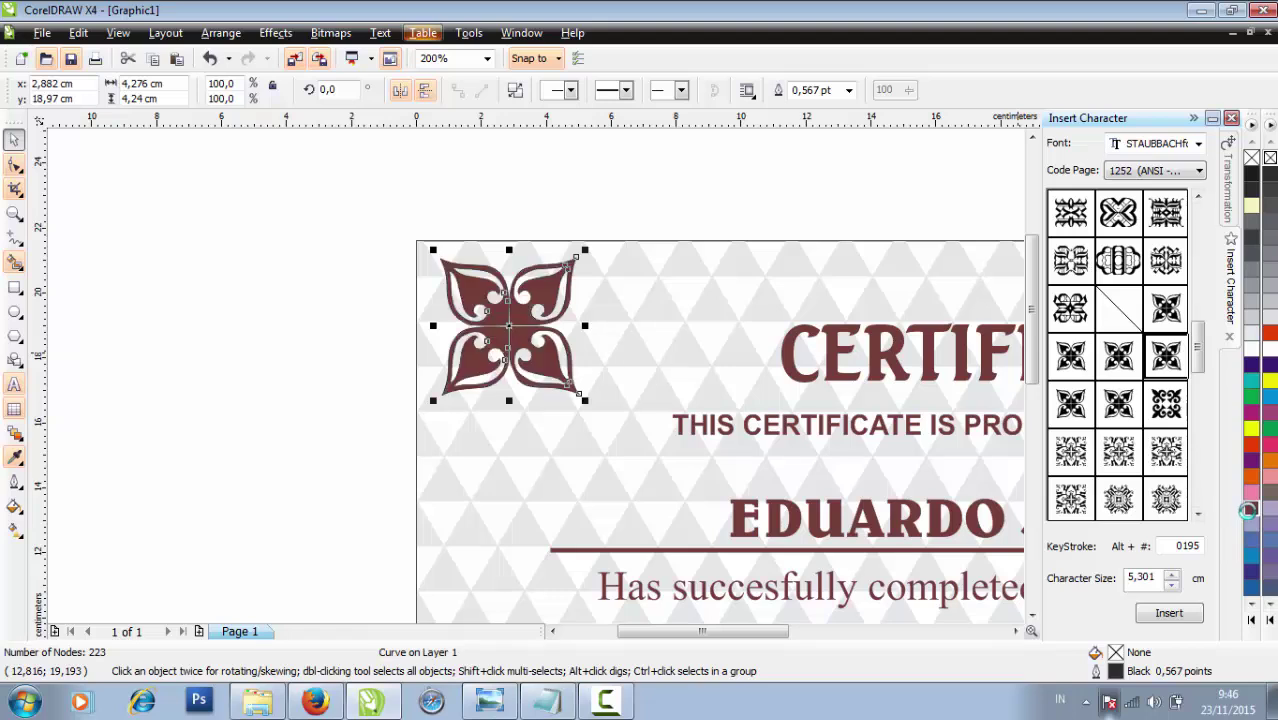
right_click(1248, 510)
left_click(657, 173)
left_click(552, 280)
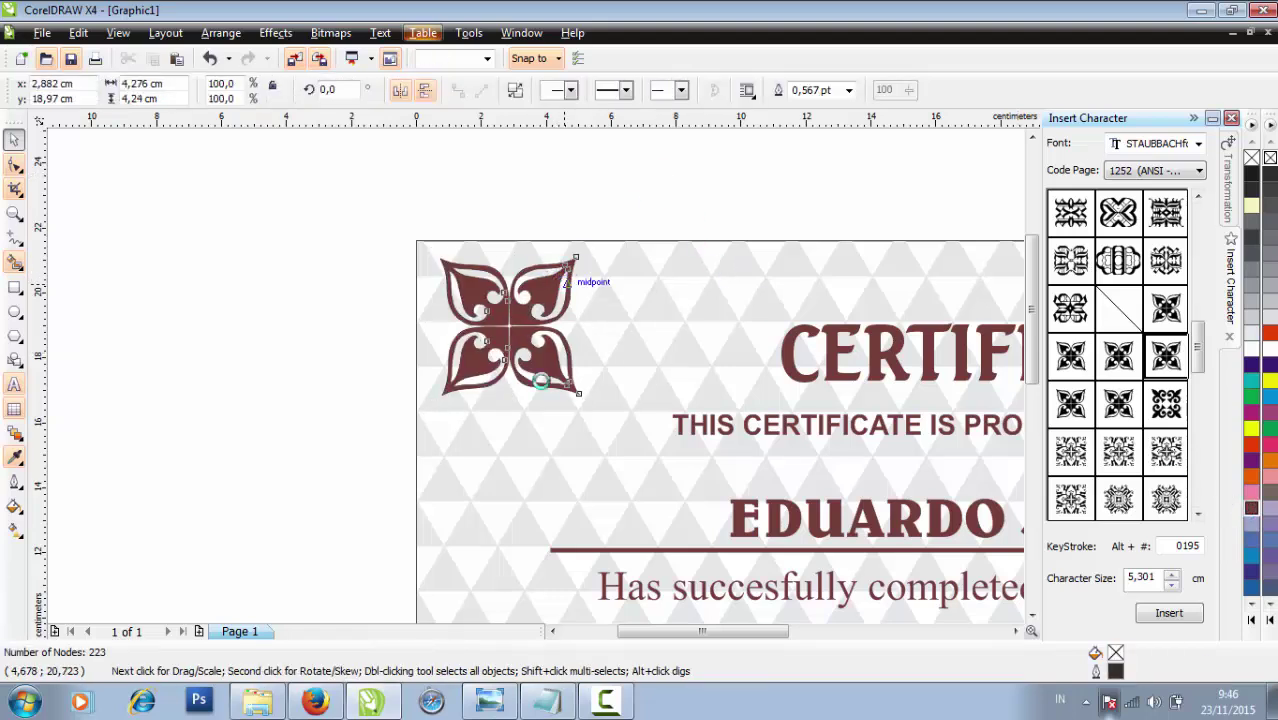
scroll(545, 374, "down", 2)
left_click_drag(550, 358, 525, 371)
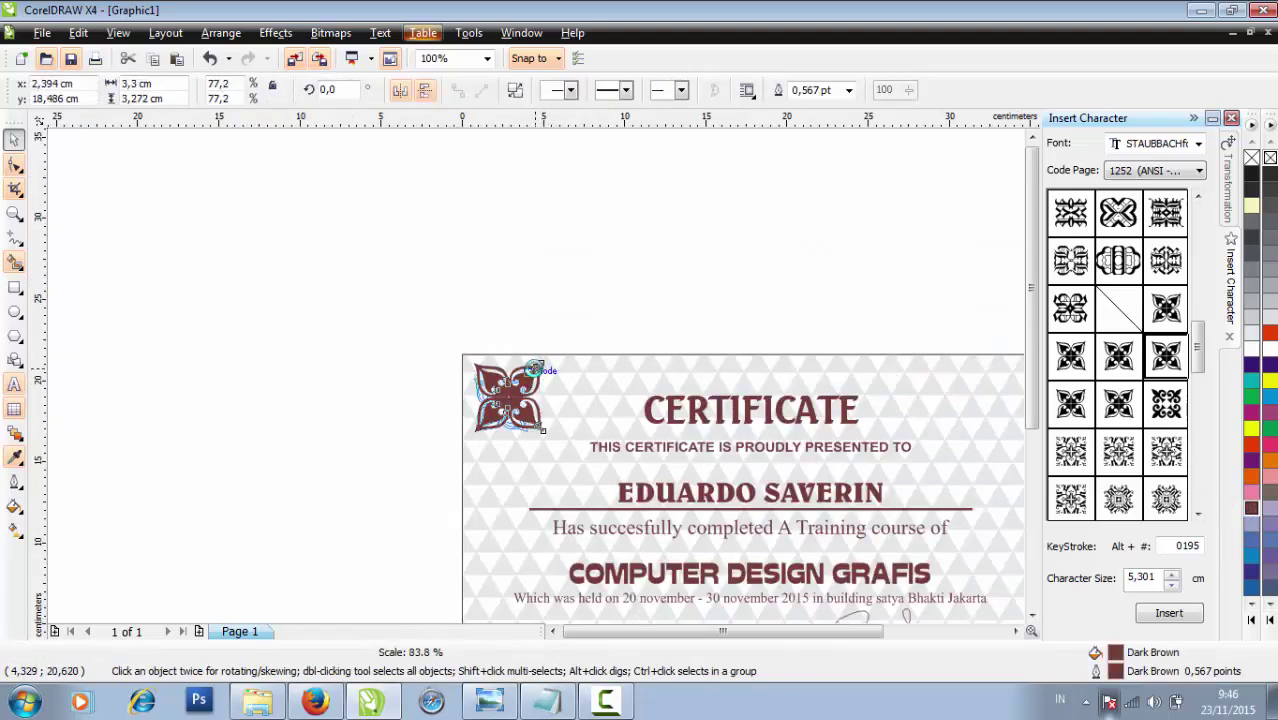
Nudge the ornament up into the top-left corner, then drag it toward the top-right corner
left_click(1194, 118)
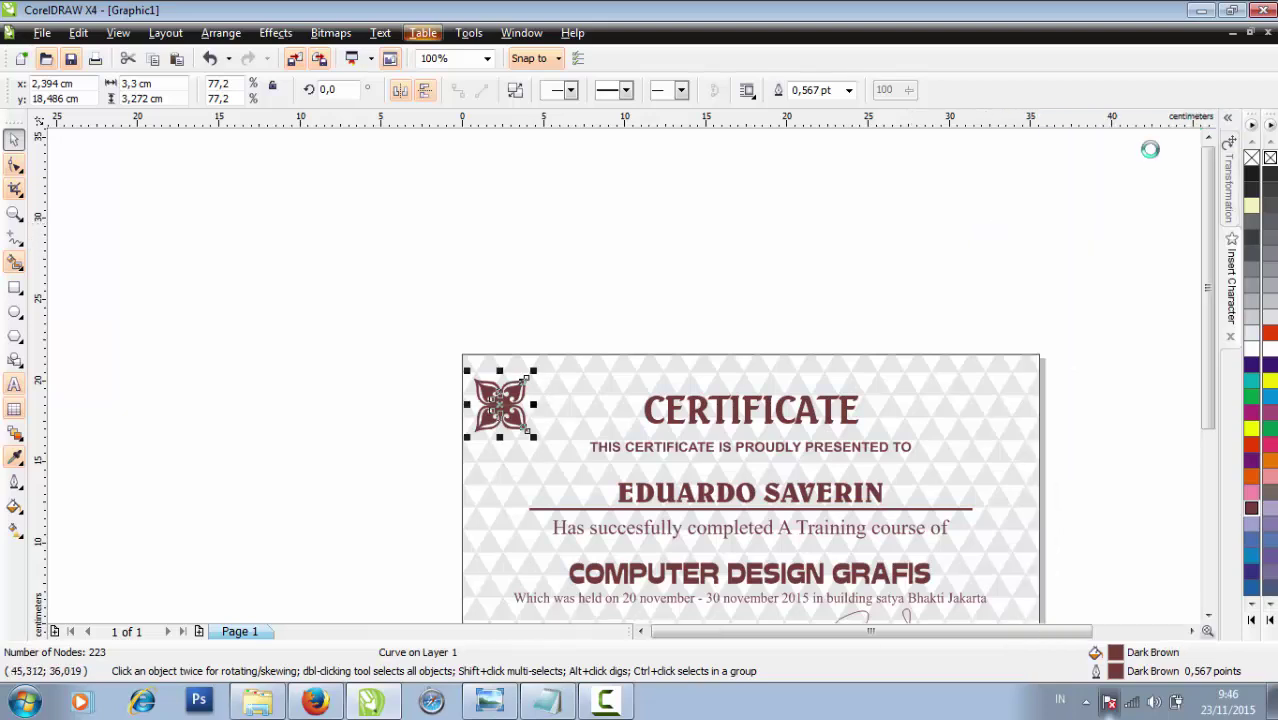
left_click(606, 345)
scroll(619, 365, "down", 1)
scroll(626, 381, "up", 1)
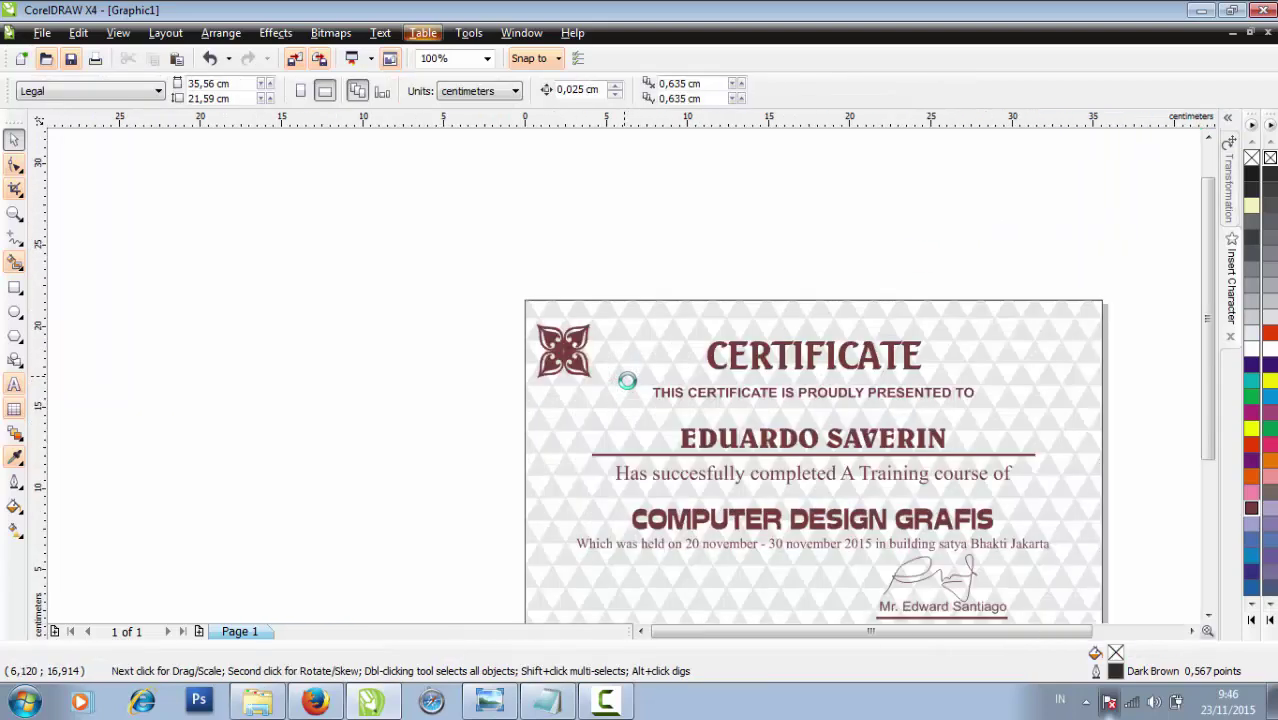
left_click(577, 362)
scroll(577, 362, "up", 1)
left_click_drag(622, 375, 624, 354)
scroll(625, 370, "down", 2)
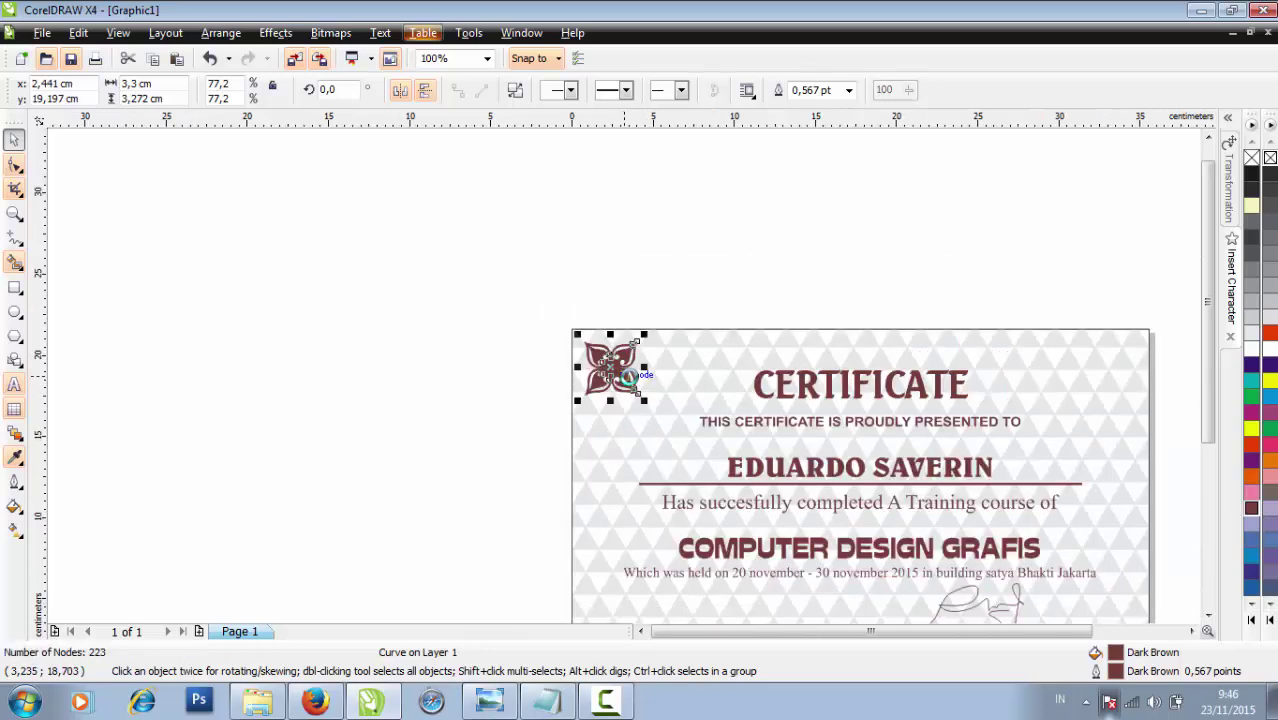
left_click(588, 368)
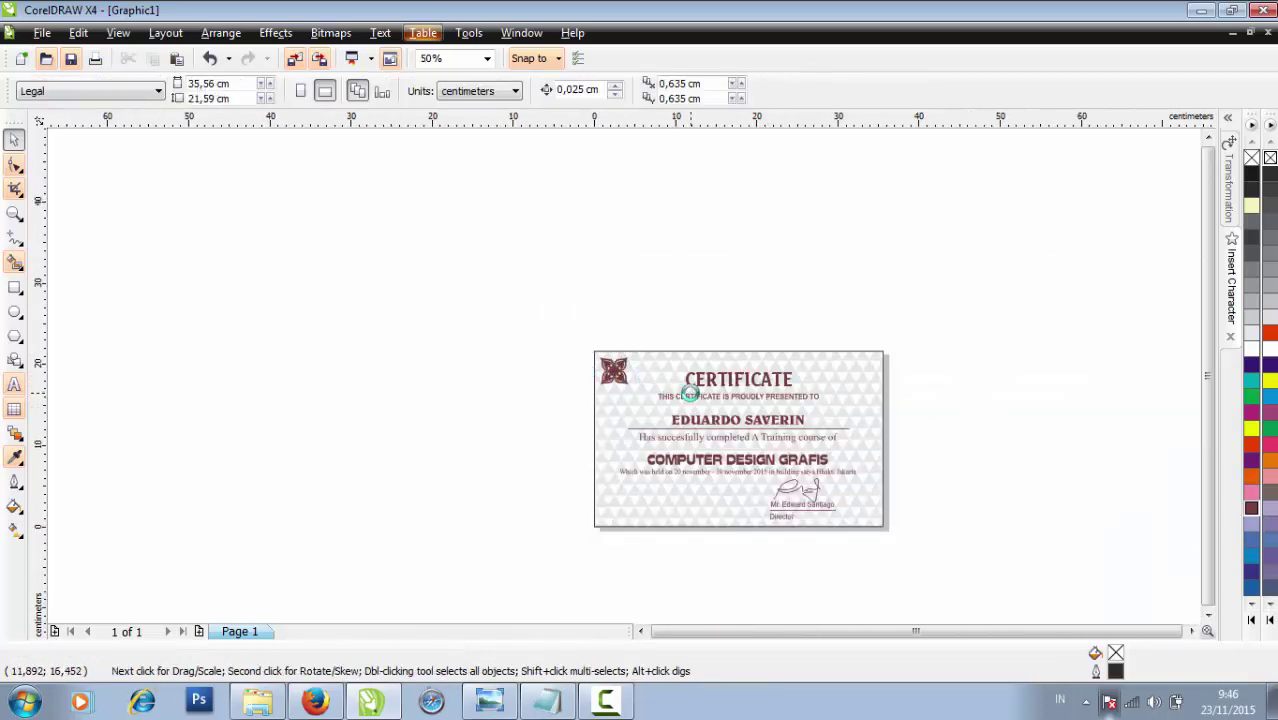
scroll(690, 392, "up", 1)
left_click(489, 335)
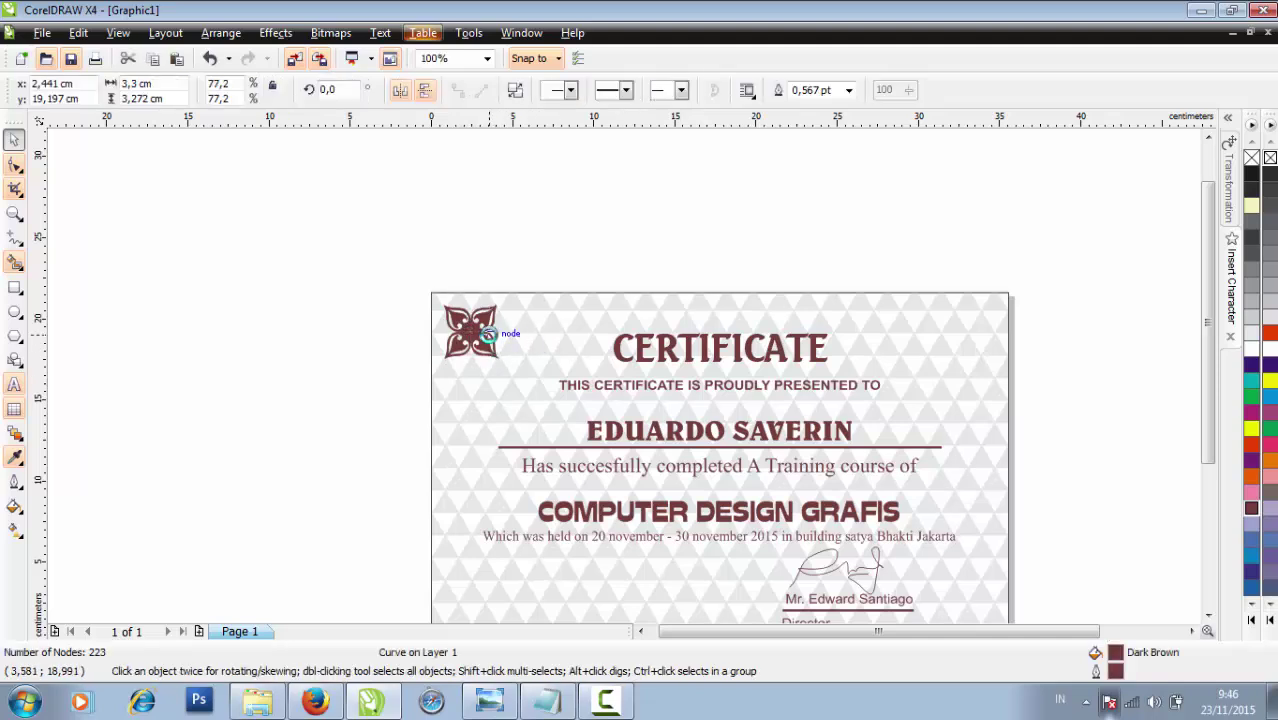
left_click_drag(492, 325, 859, 338)
Drop a copy of the ornament top-right and align the two top ornaments with T
right_click(859, 338)
left_click(489, 335, "shift")
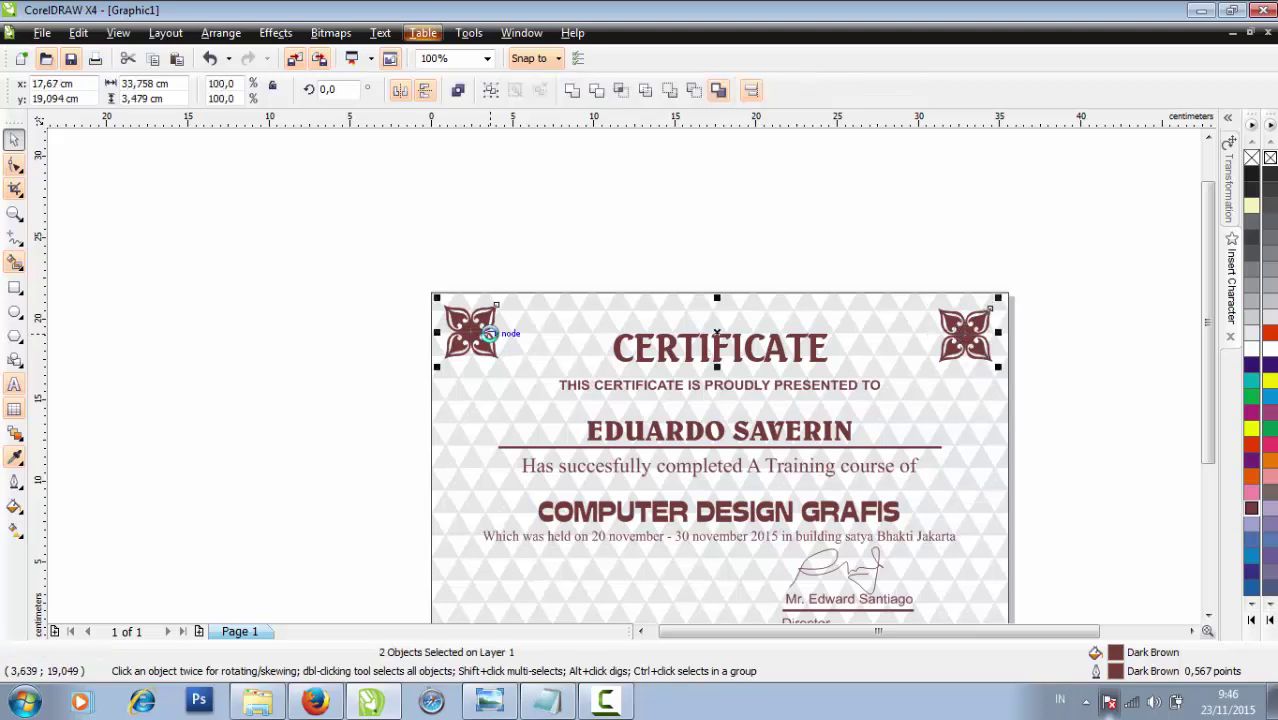
key("t")
left_click(1076, 388)
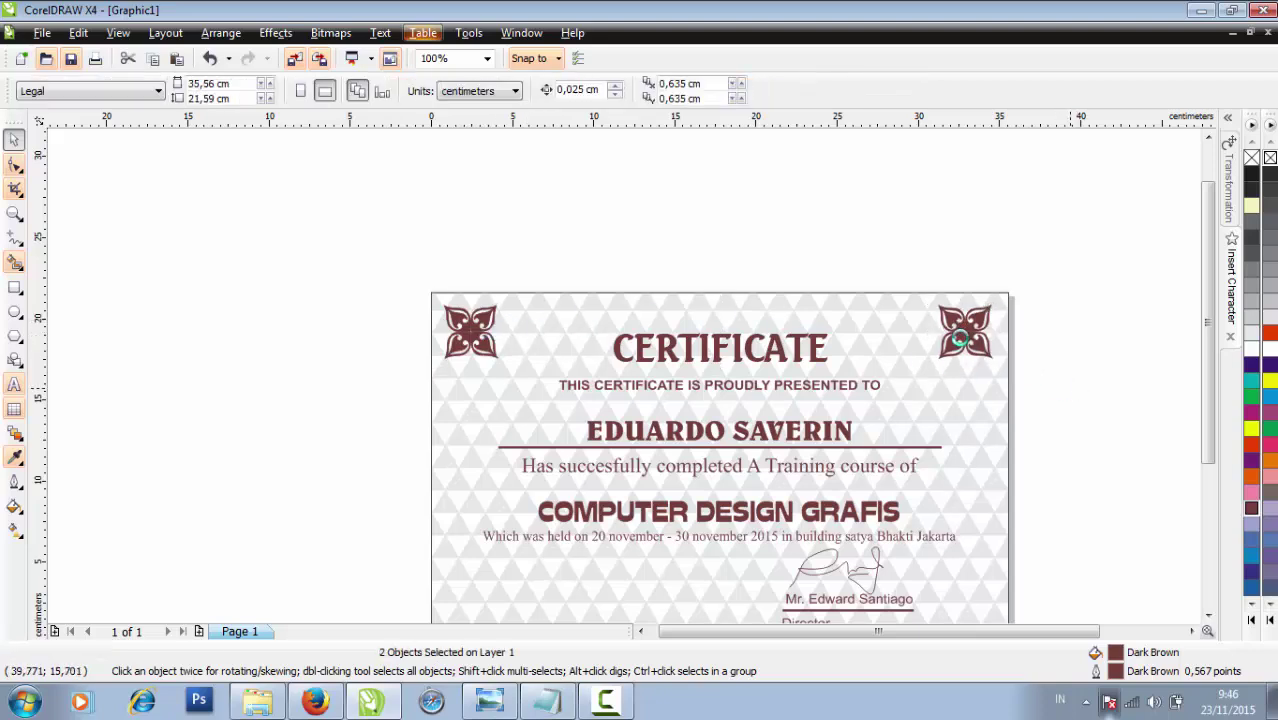
left_click(960, 338)
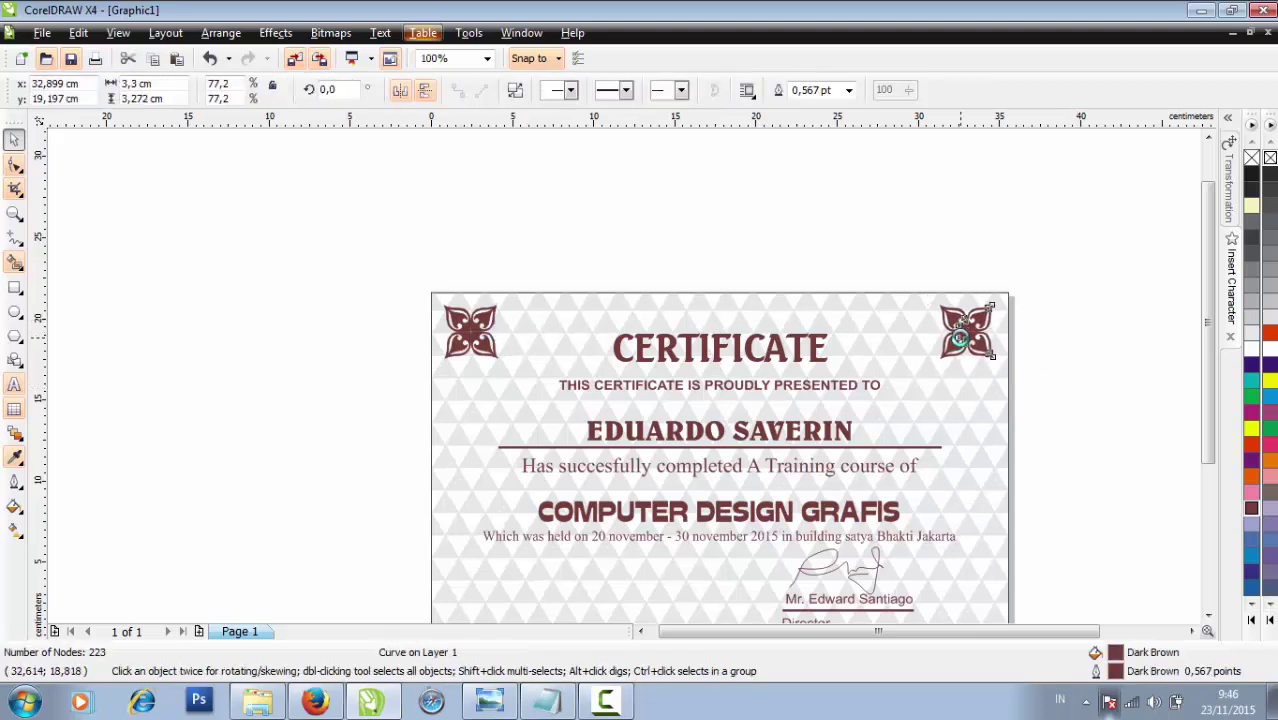
left_click(1073, 371)
scroll(1073, 371, "down", 1)
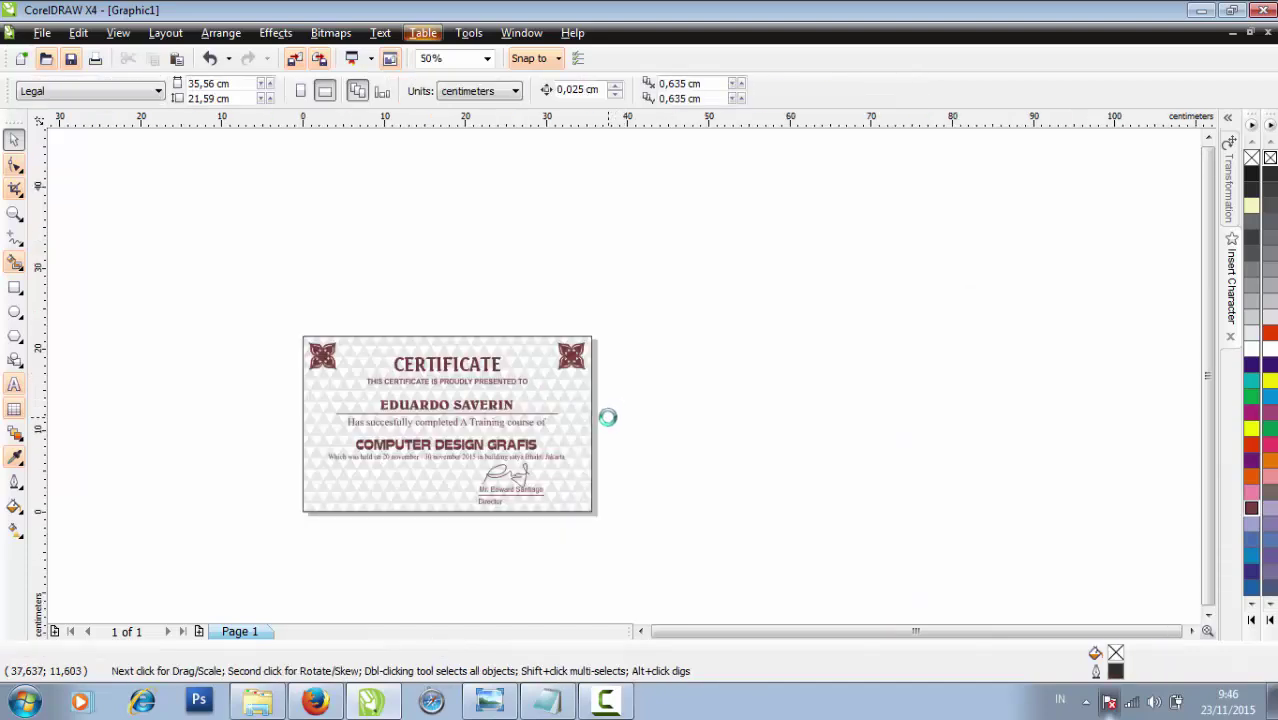
scroll(575, 410, "up", 1)
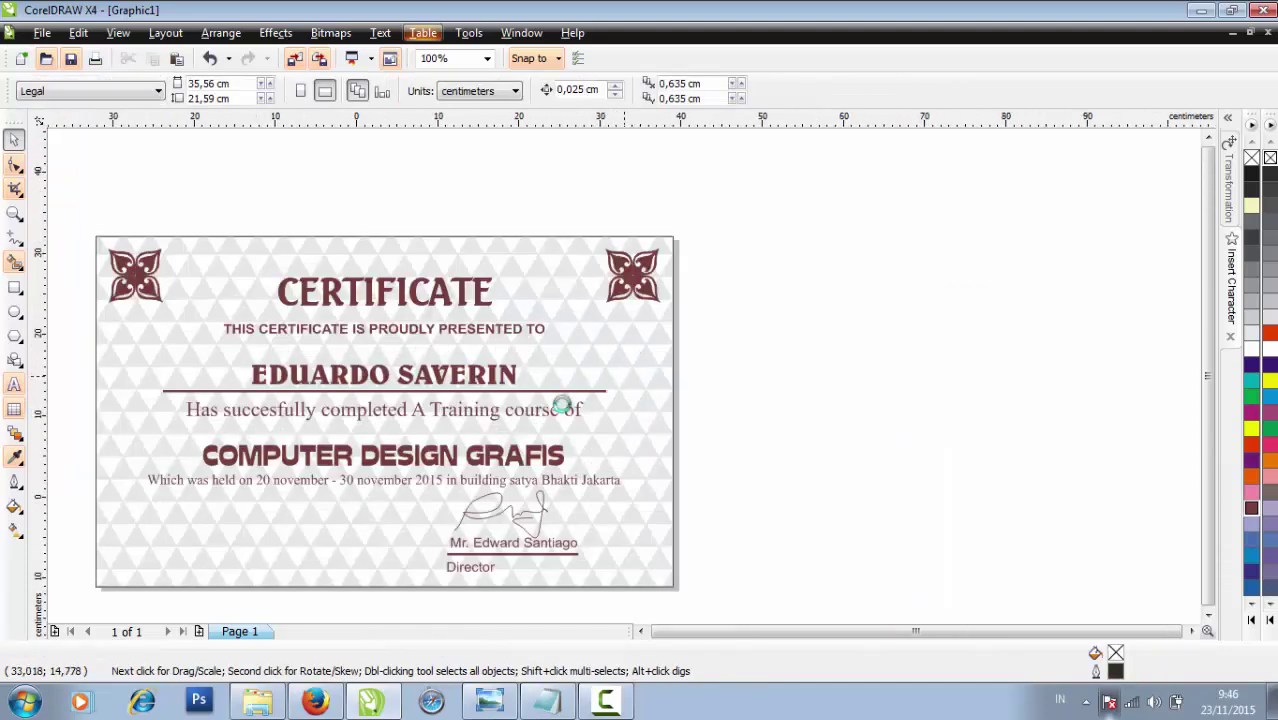
scroll(568, 402, "down", 1)
scroll(662, 263, "up", 1)
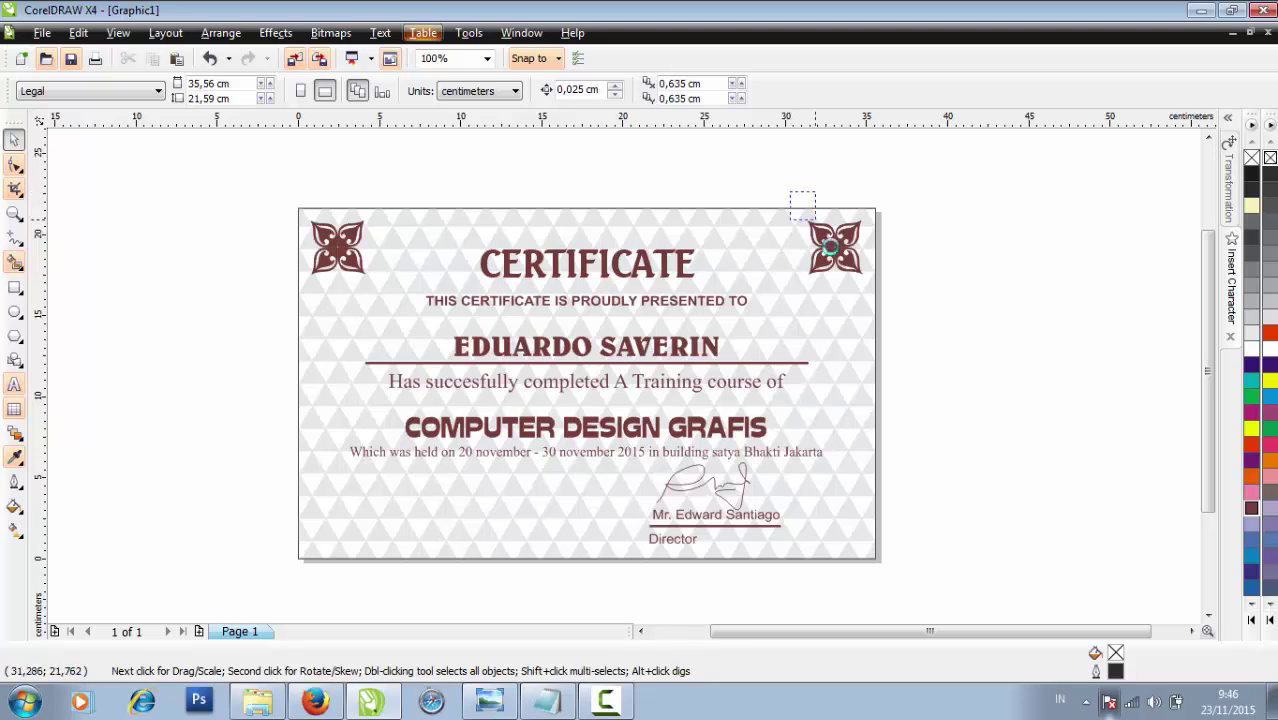
Nudge the top-right ornament into its corner and copy it down to the bottom-right corner
left_click_drag(828, 246, 896, 331)
key("Right")
key("Up")
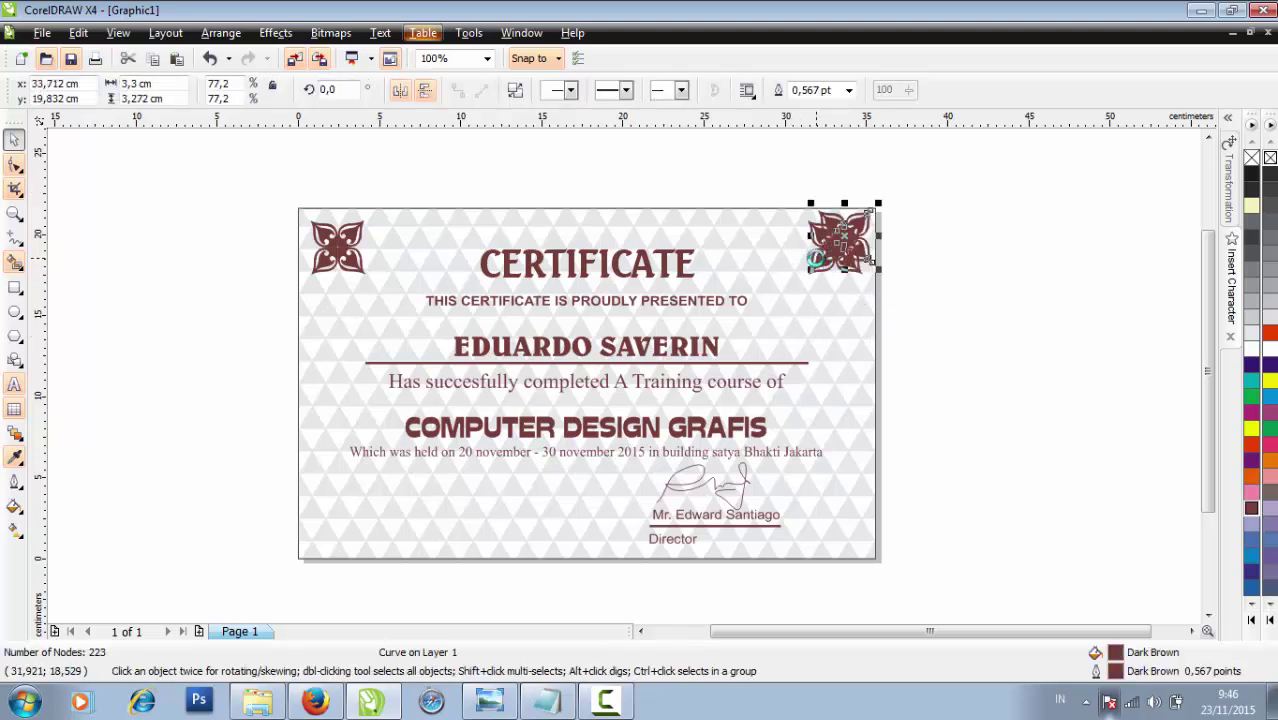
left_click_drag(851, 240, 846, 527)
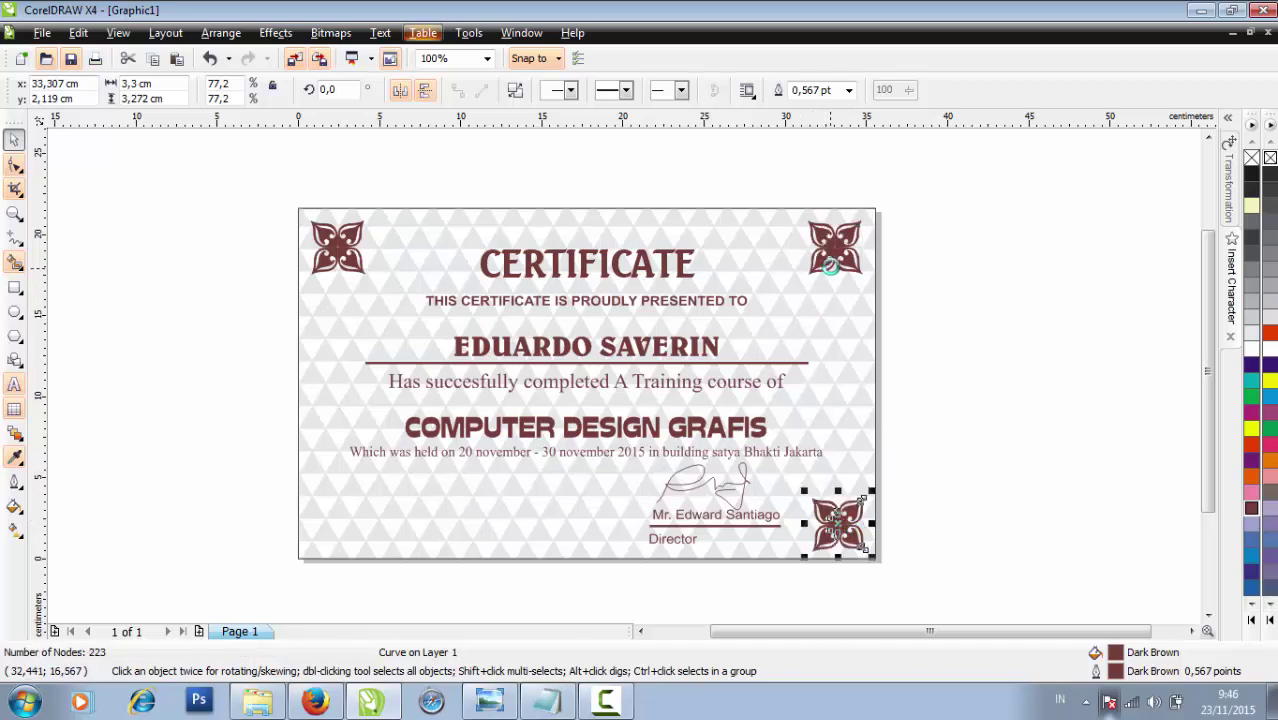
left_click(830, 263, "shift")
left_click(988, 357)
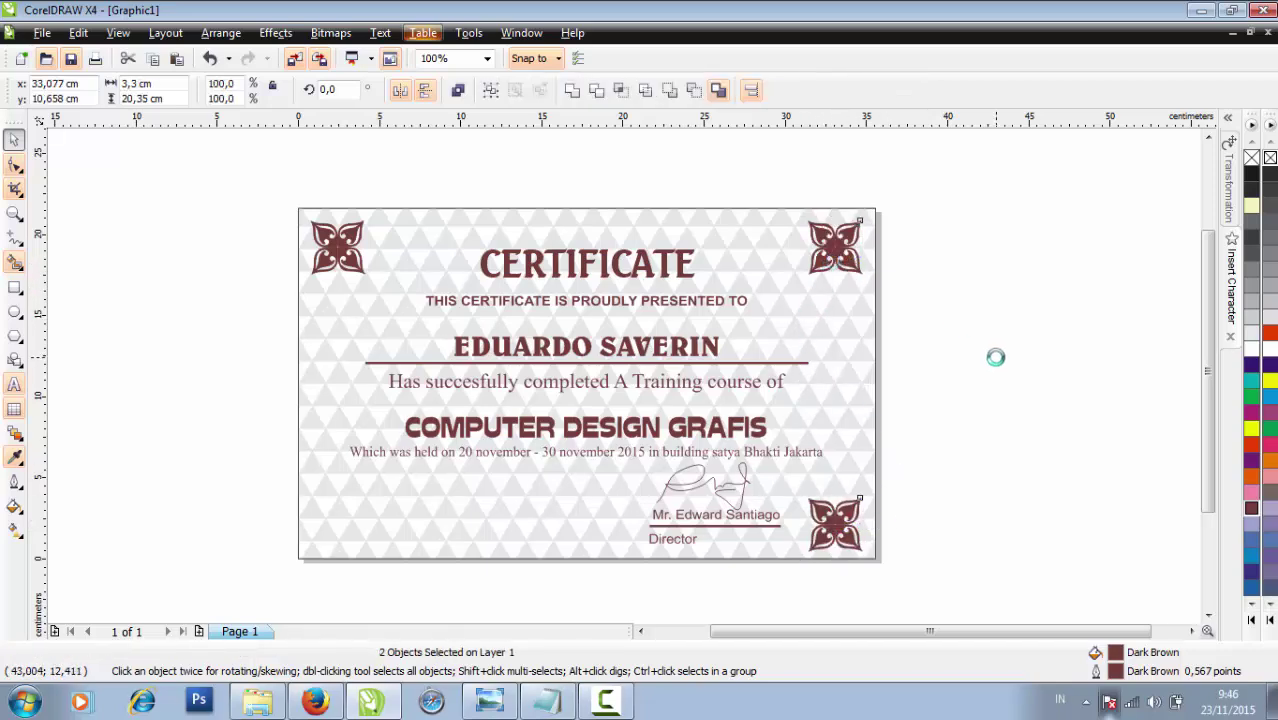
Copy the top-left ornament down to the bottom-left corner and check both bottom ornaments
left_click(357, 236)
left_click_drag(352, 236, 345, 534)
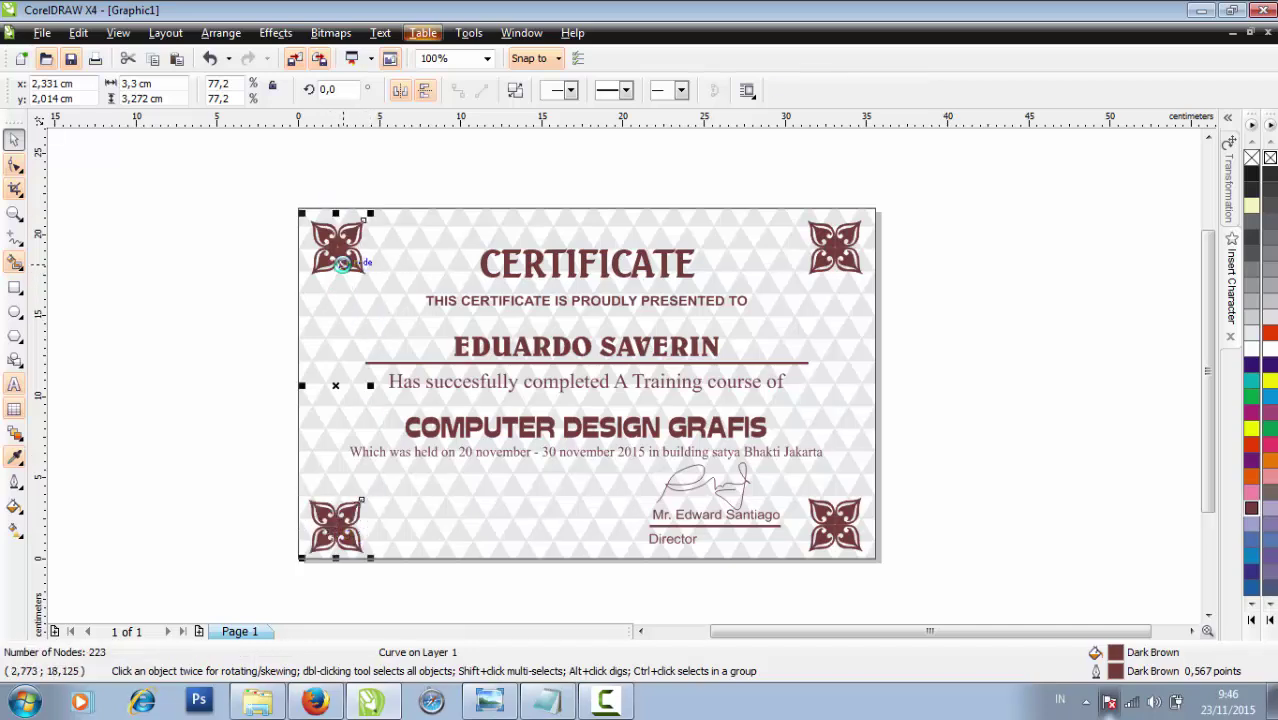
left_click(340, 268, "shift")
left_click(231, 389)
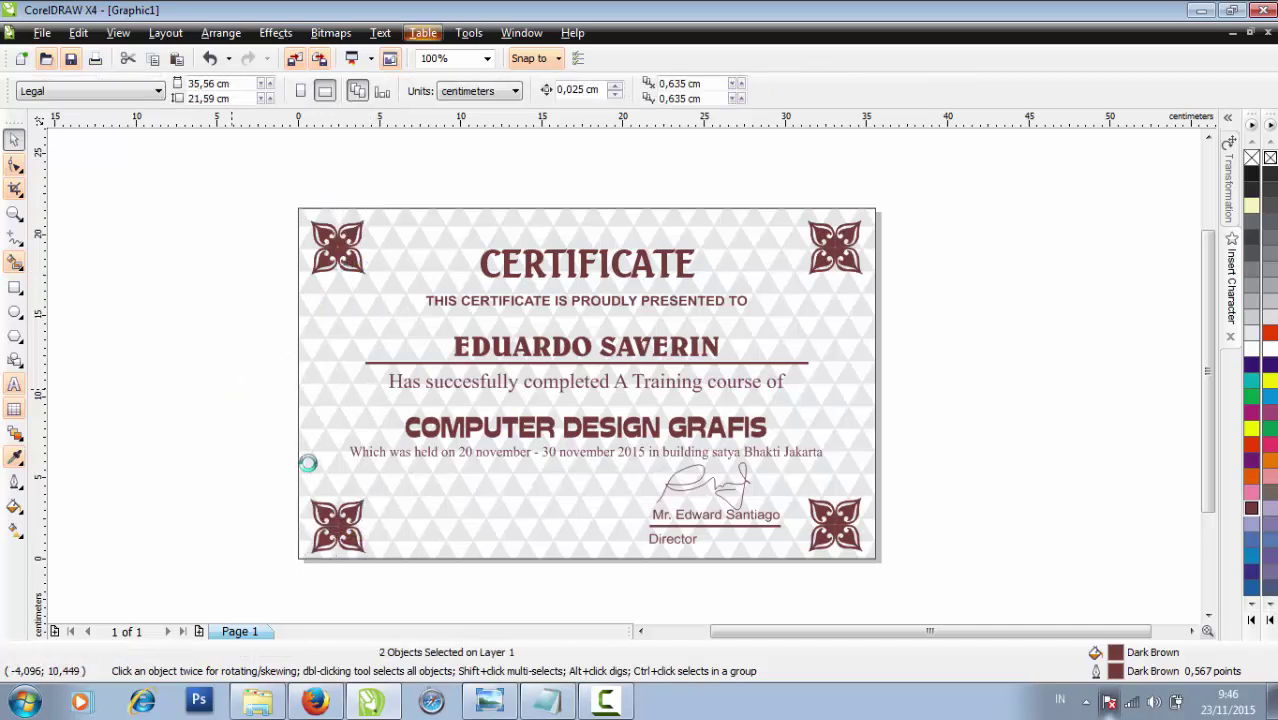
left_click(328, 513)
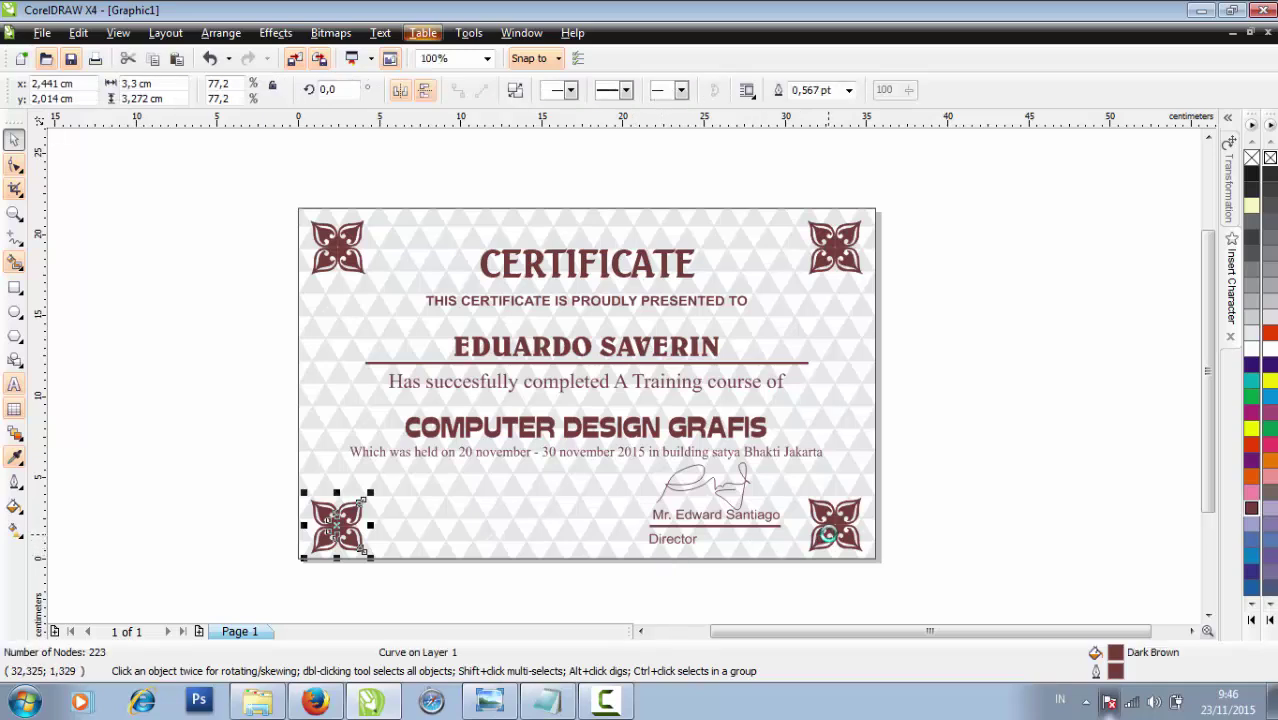
left_click(828, 524, "shift")
left_click(970, 527)
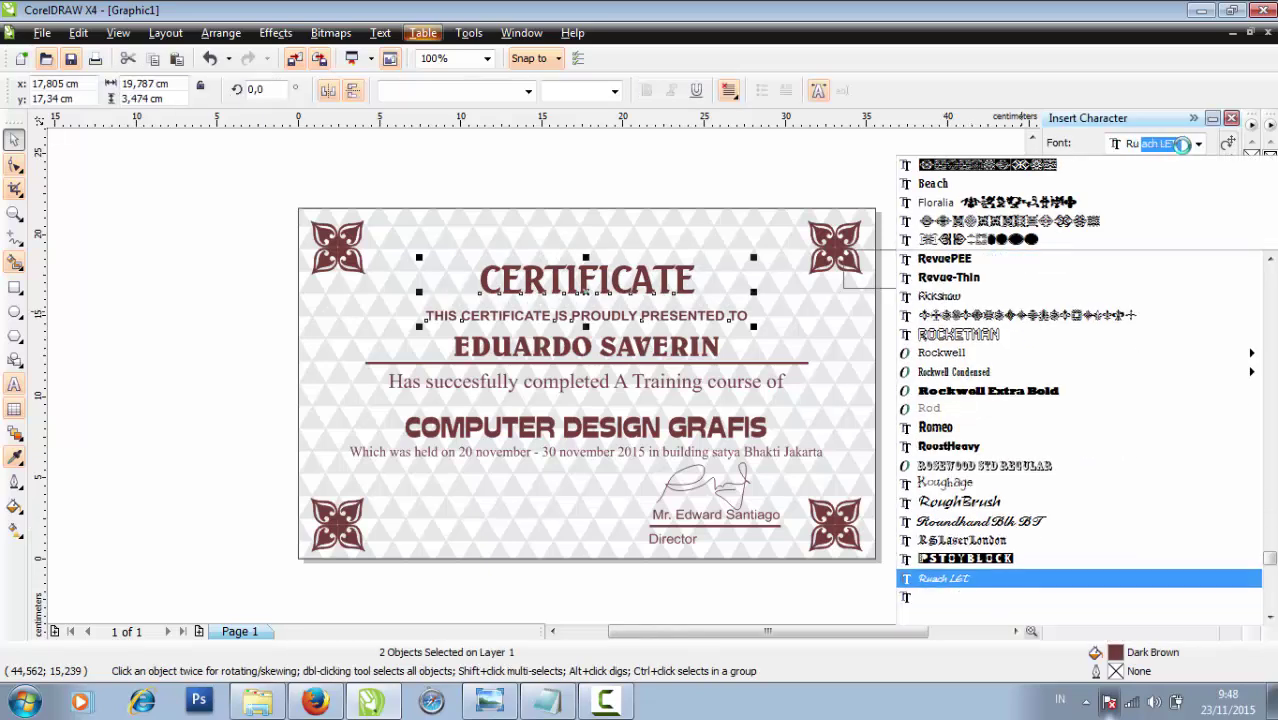
Insert the crown glyph from RUDOLFfont and fill it Dark Brown
type("DOLFfont")
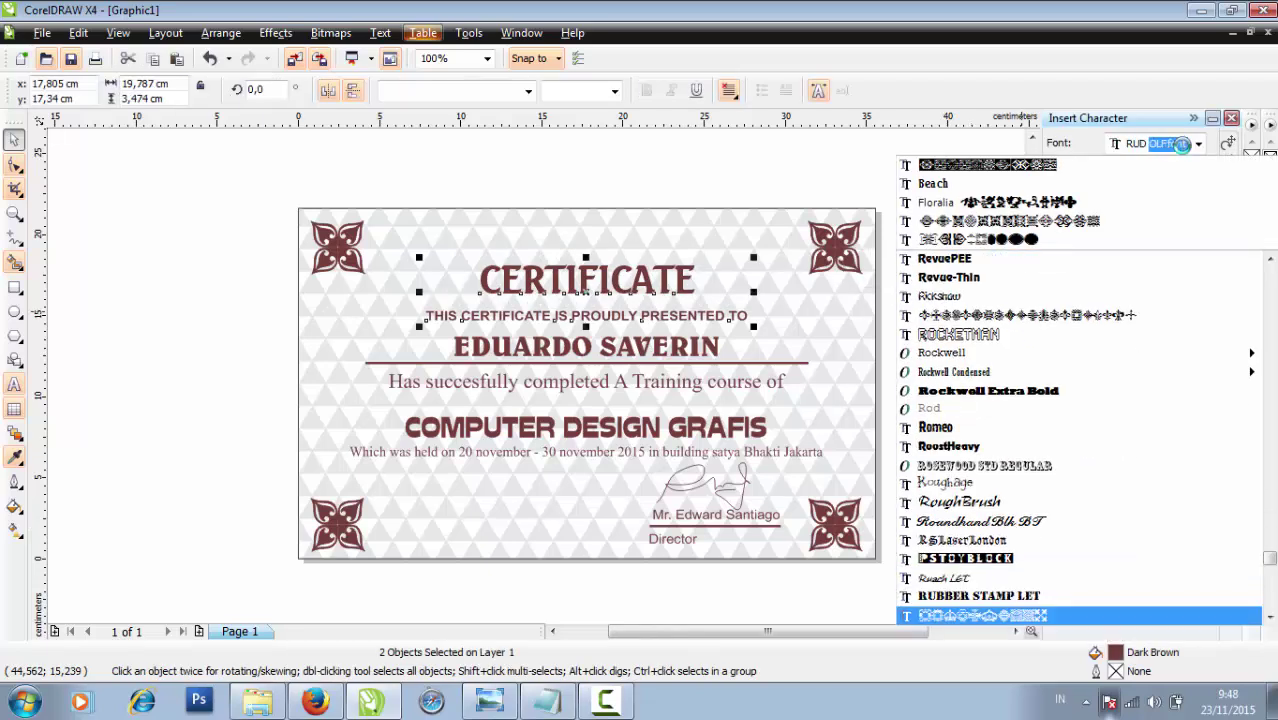
left_click(1070, 615)
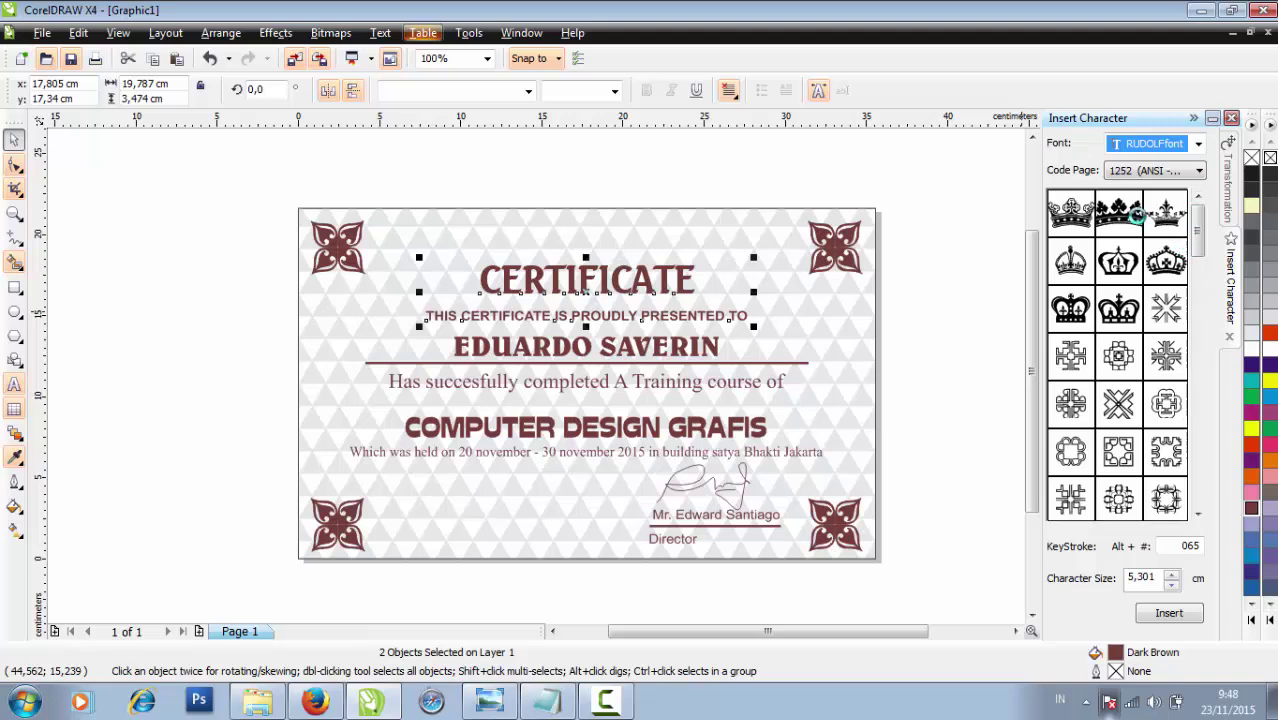
left_click_drag(1120, 212, 676, 256)
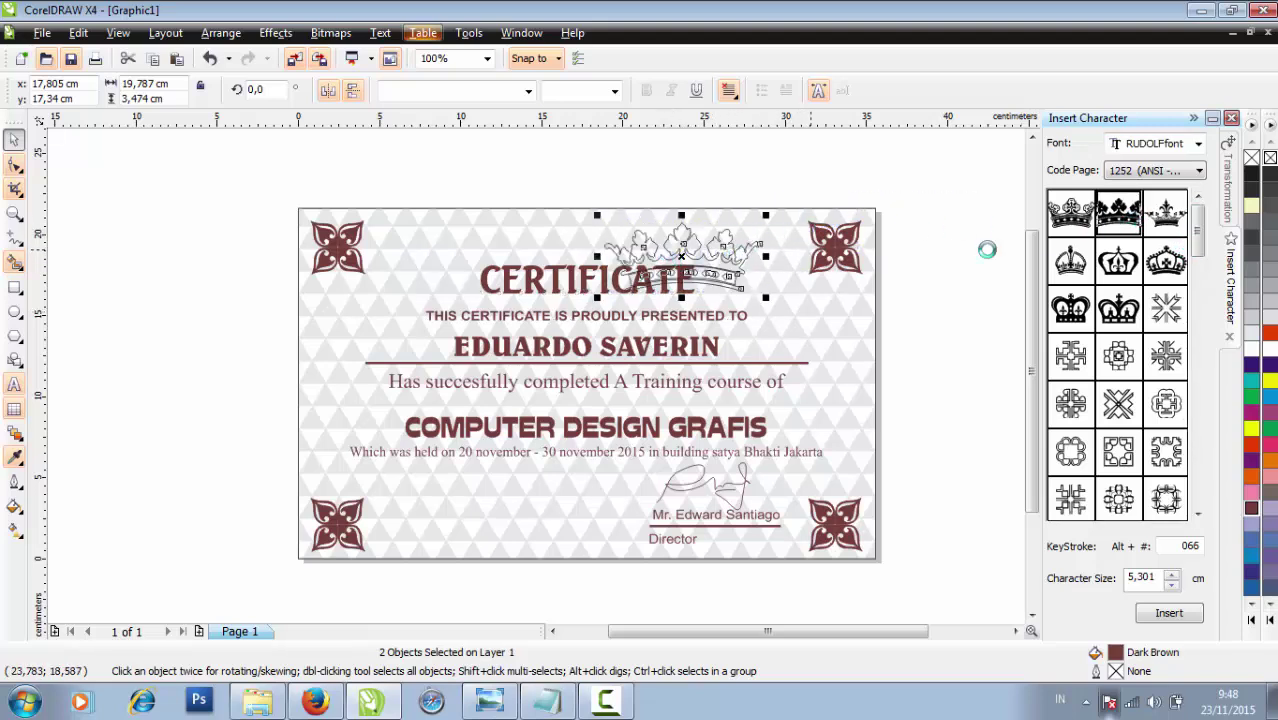
left_click(1252, 507)
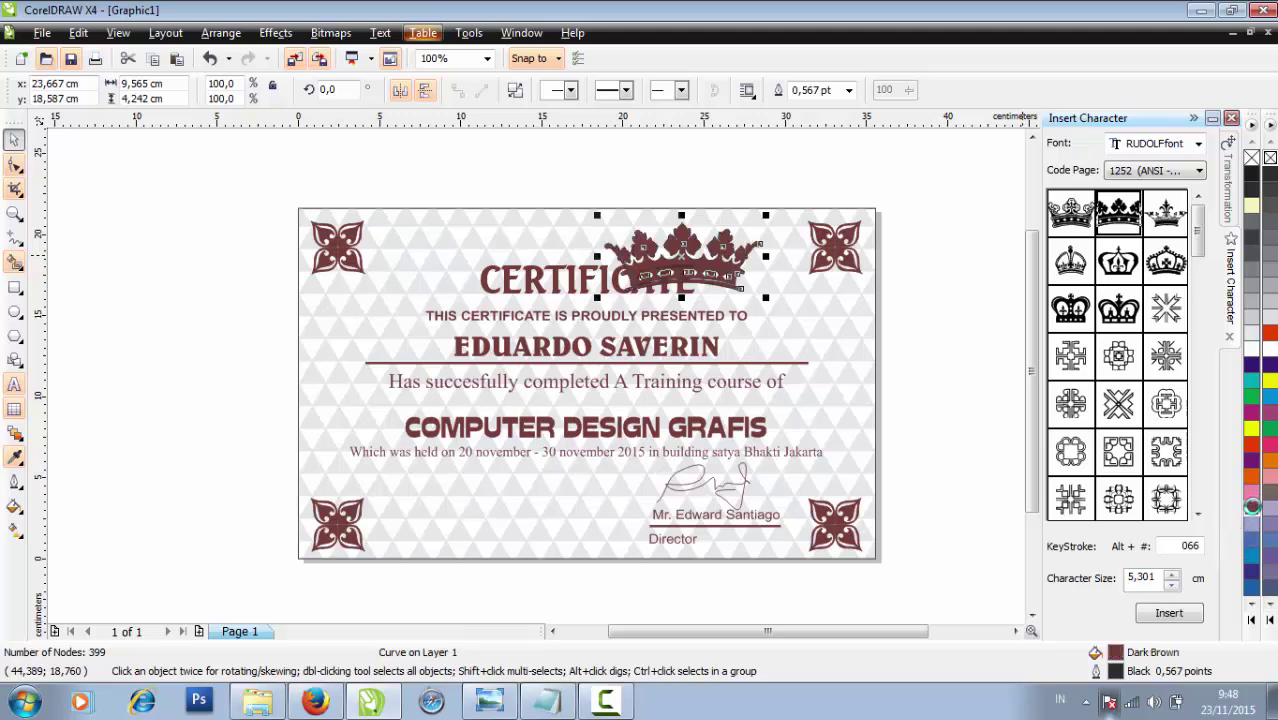
left_click(979, 357)
Centre the crown above the CERTIFICATE title and shrink it to about 79%
left_click_drag(651, 256, 582, 234)
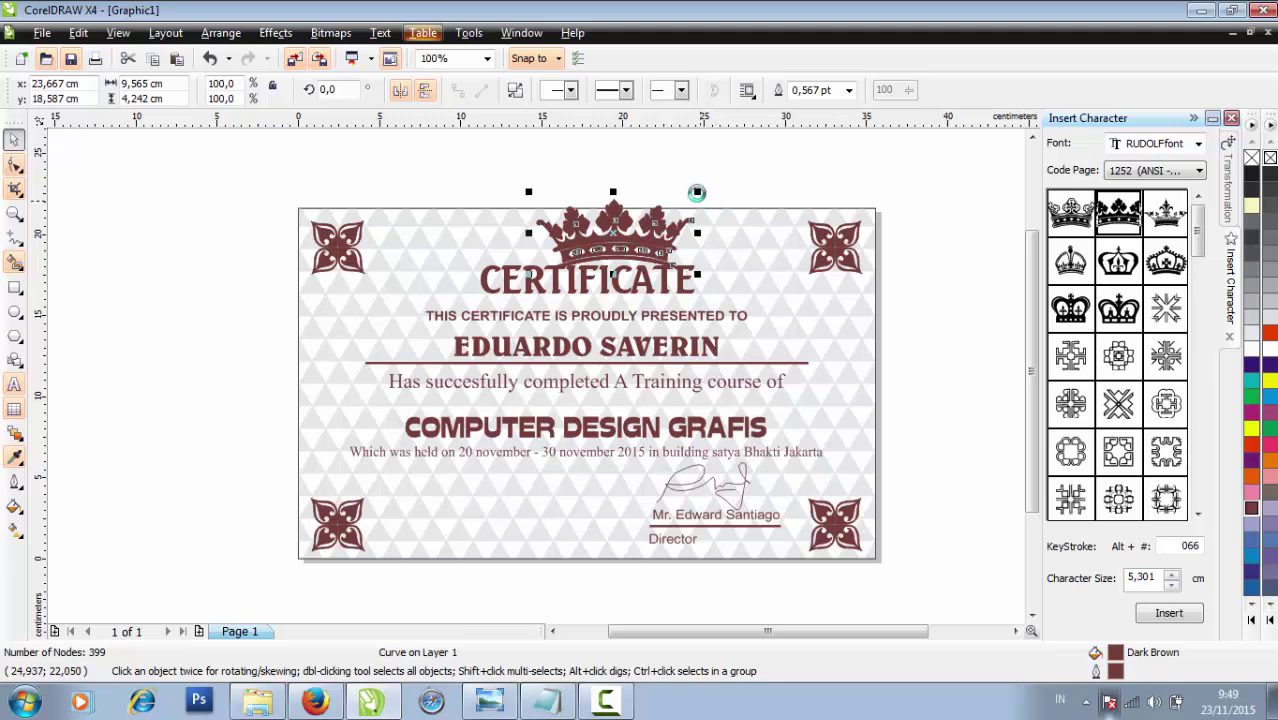
left_click_drag(697, 192, 613, 237)
left_click(699, 163)
scroll(598, 240, "up", 1)
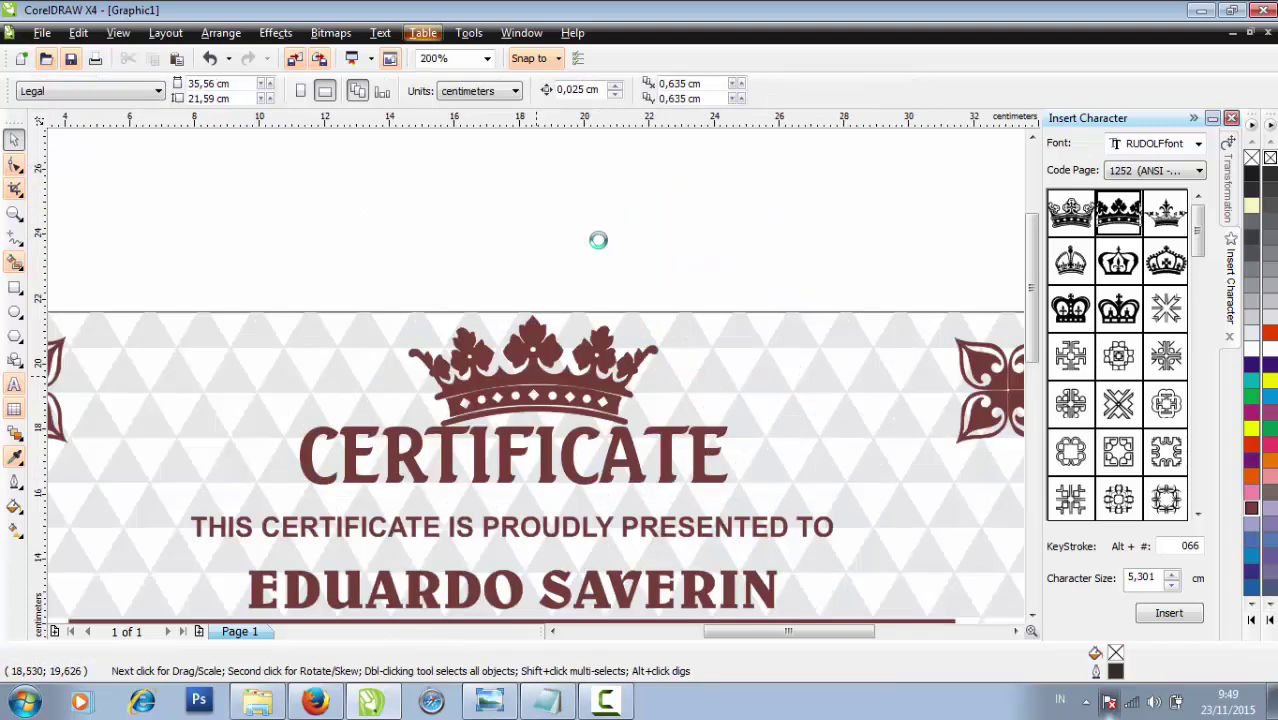
left_click(538, 381)
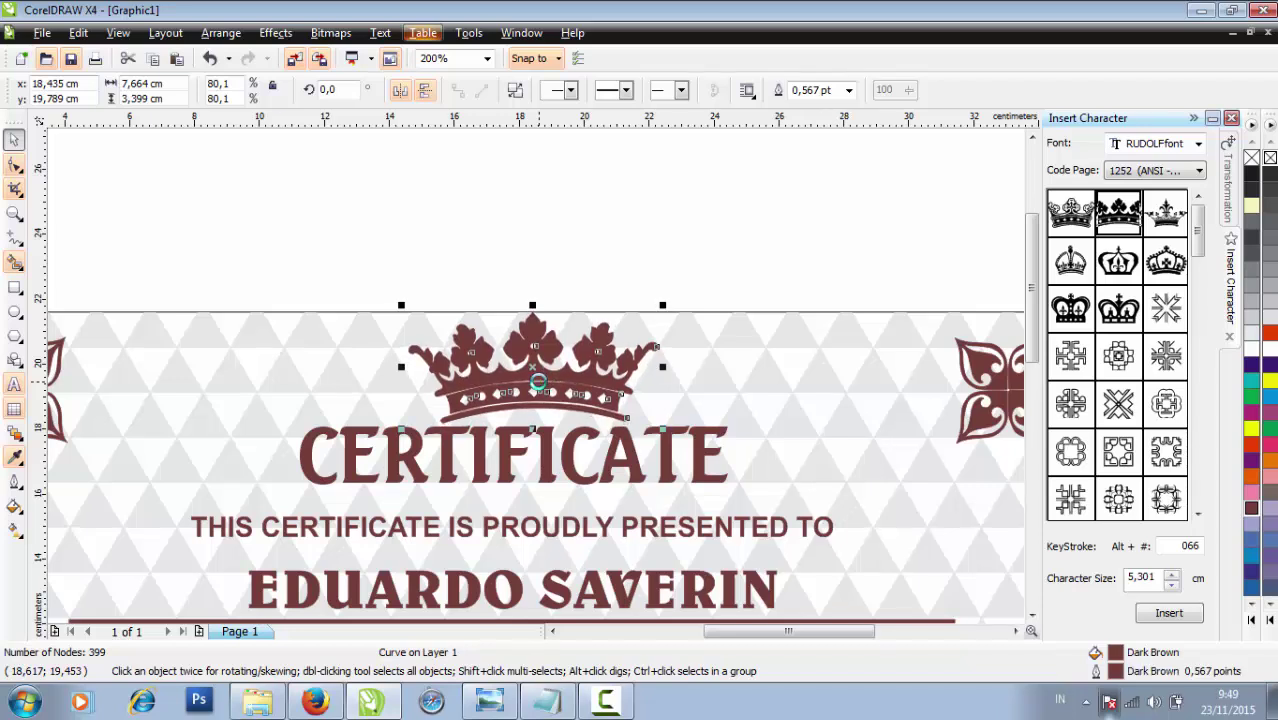
left_click_drag(664, 306, 641, 317)
left_click(648, 285)
Draw a closed three-node Bezier shape along the certificate's left edge
key("shift+F4")
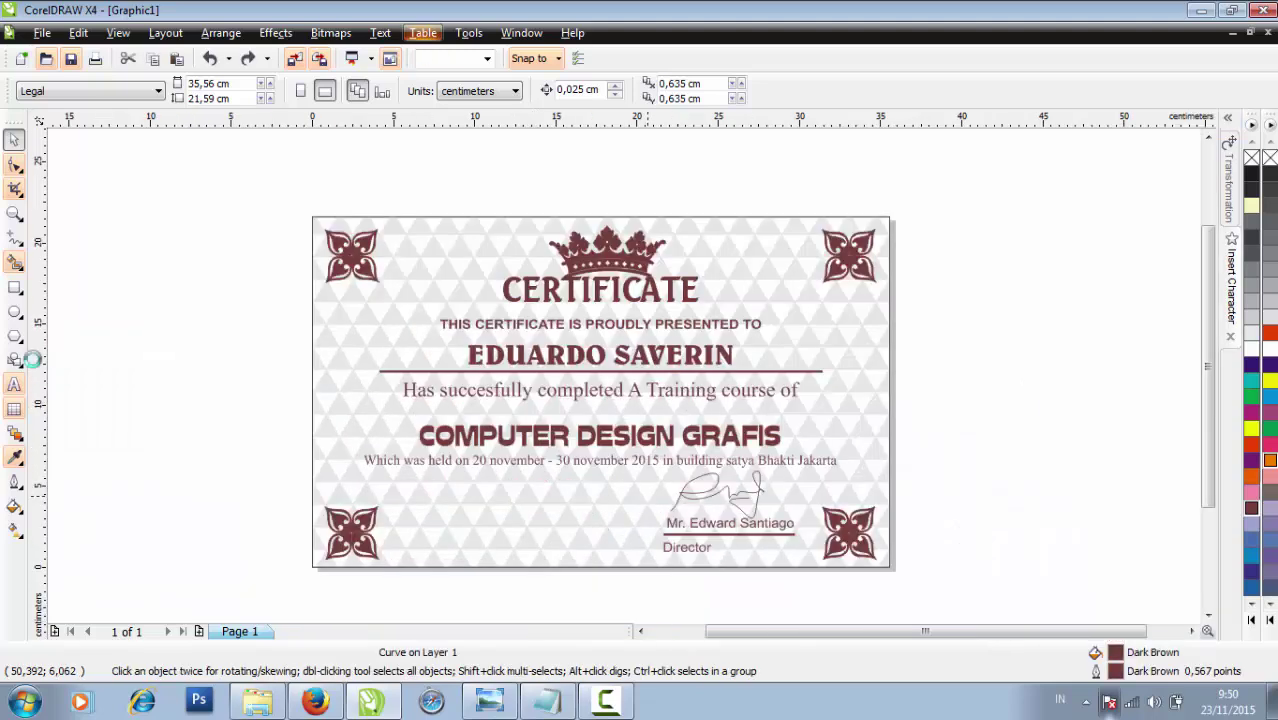
left_click(11, 237)
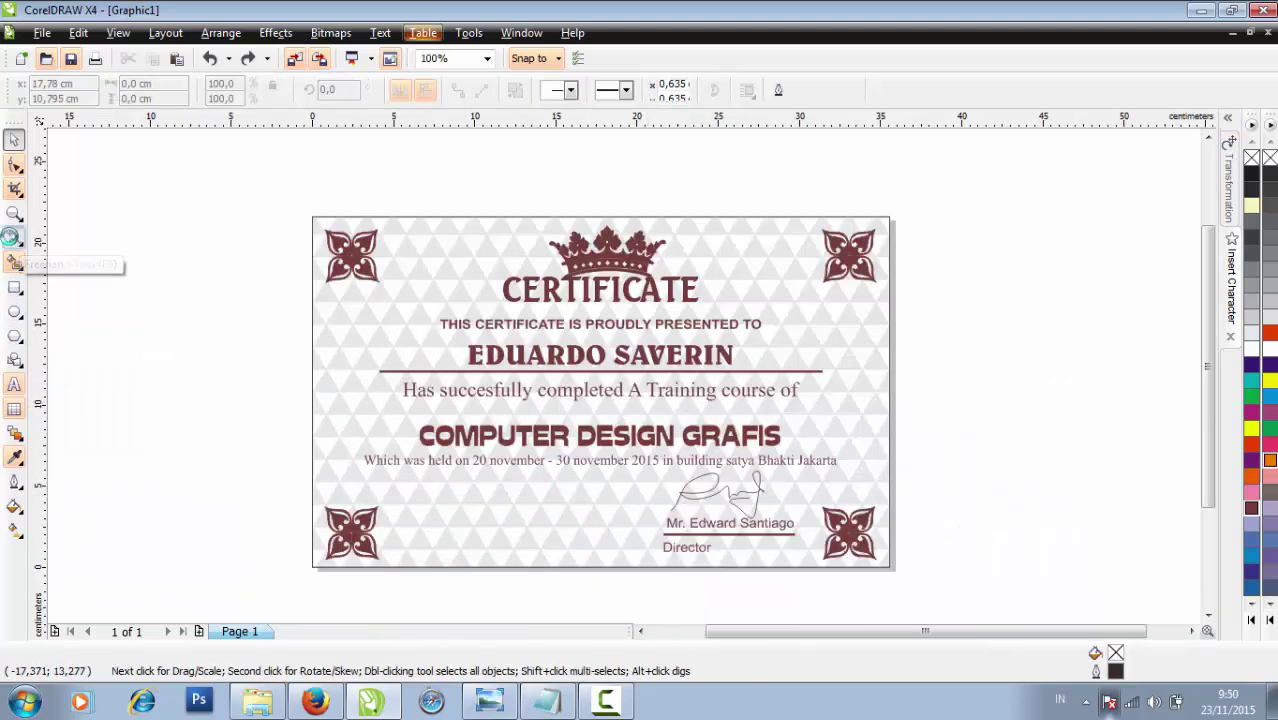
scroll(390, 385, "up", 1)
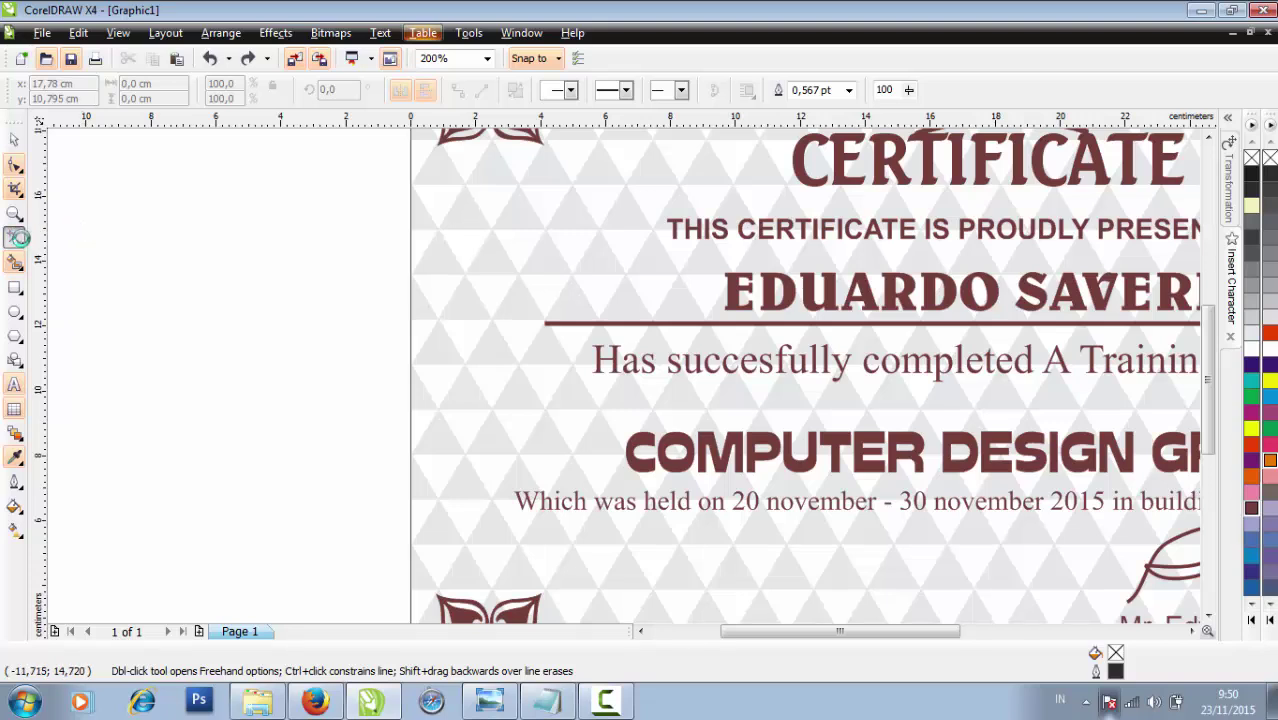
mouse_move(17, 237)
left_mouse_down()
mouse_move(88, 291)
mouse_move(88, 270)
left_mouse_up()
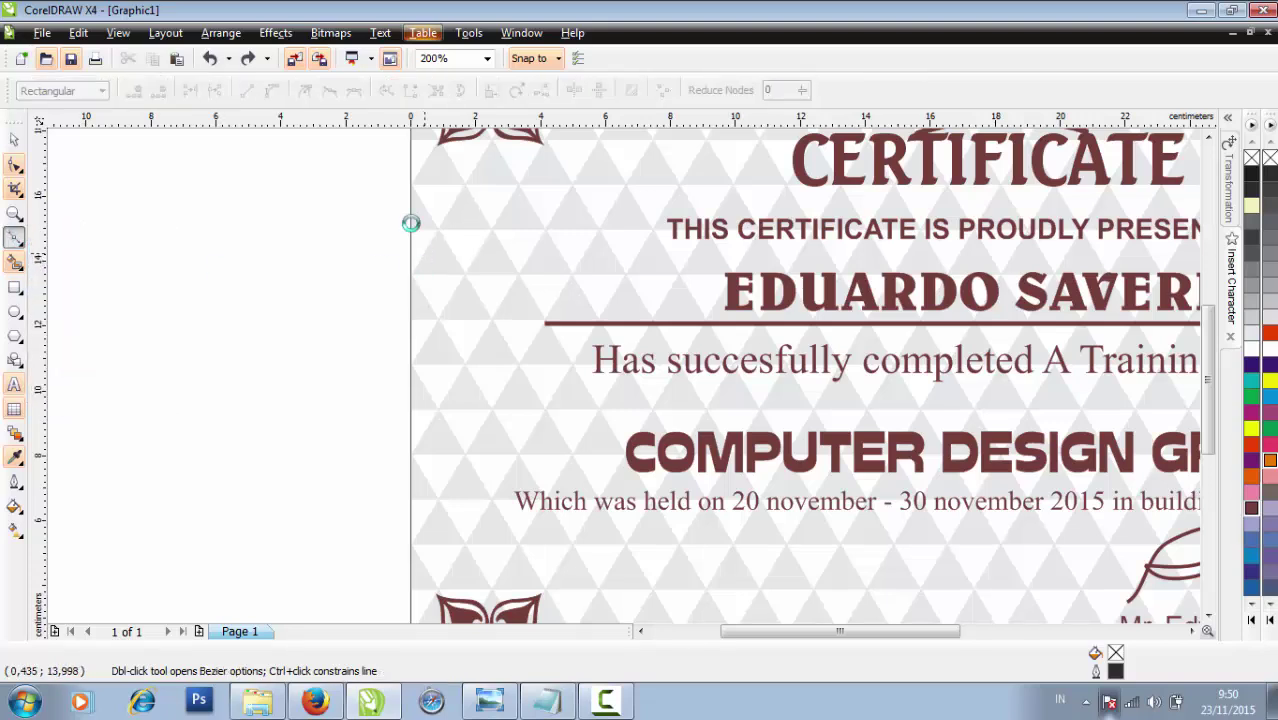
left_click(464, 362)
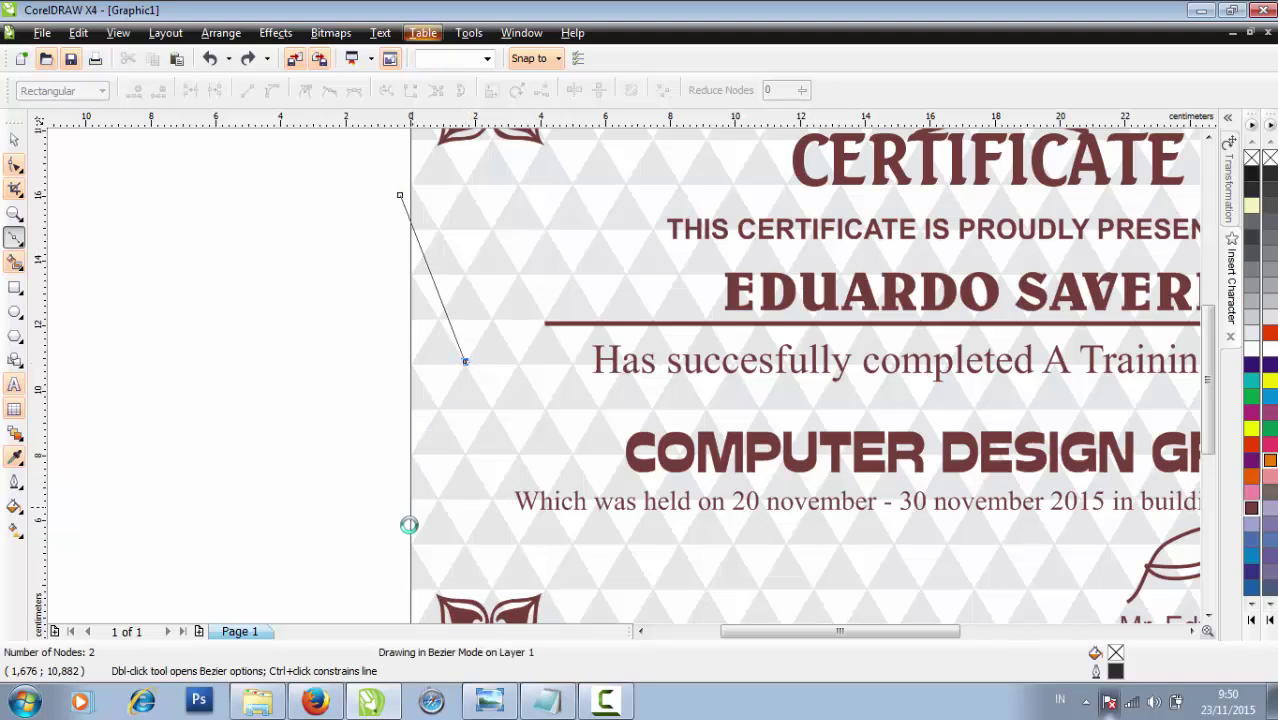
left_click(393, 557)
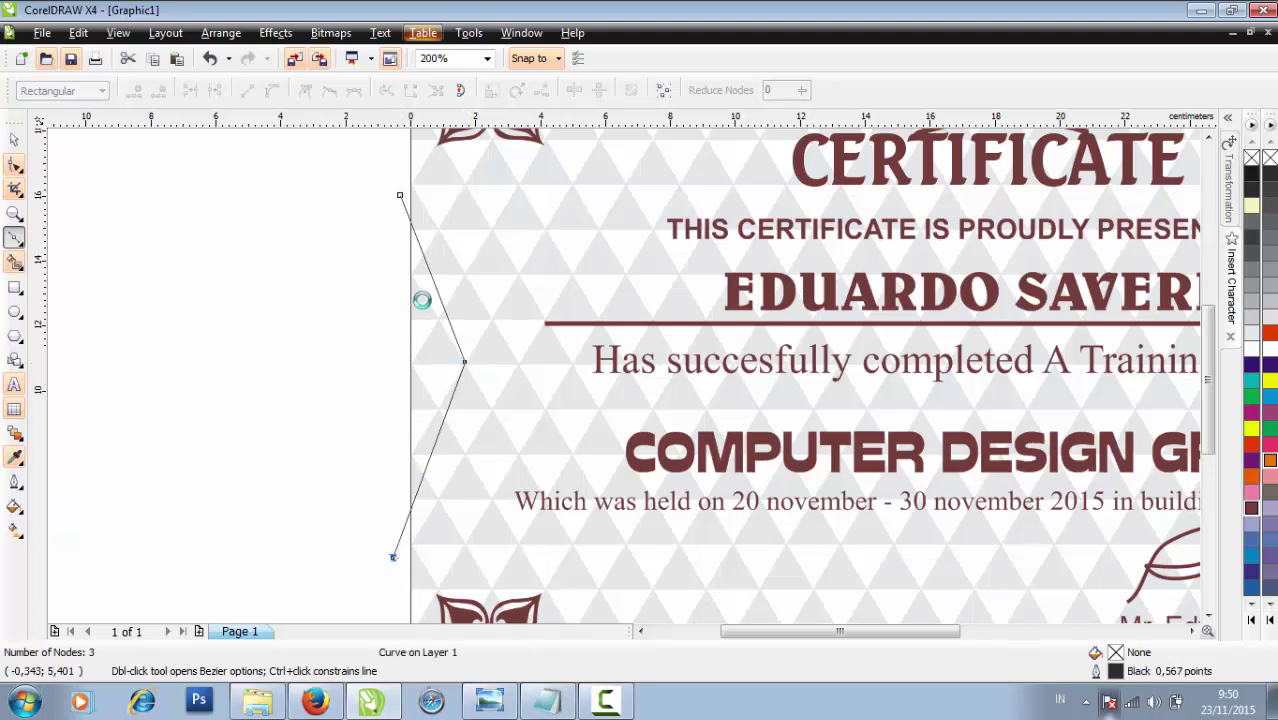
left_click(400, 196)
Bend the shape's upper edge into a curve and delete its extra corner node
left_click(14, 160)
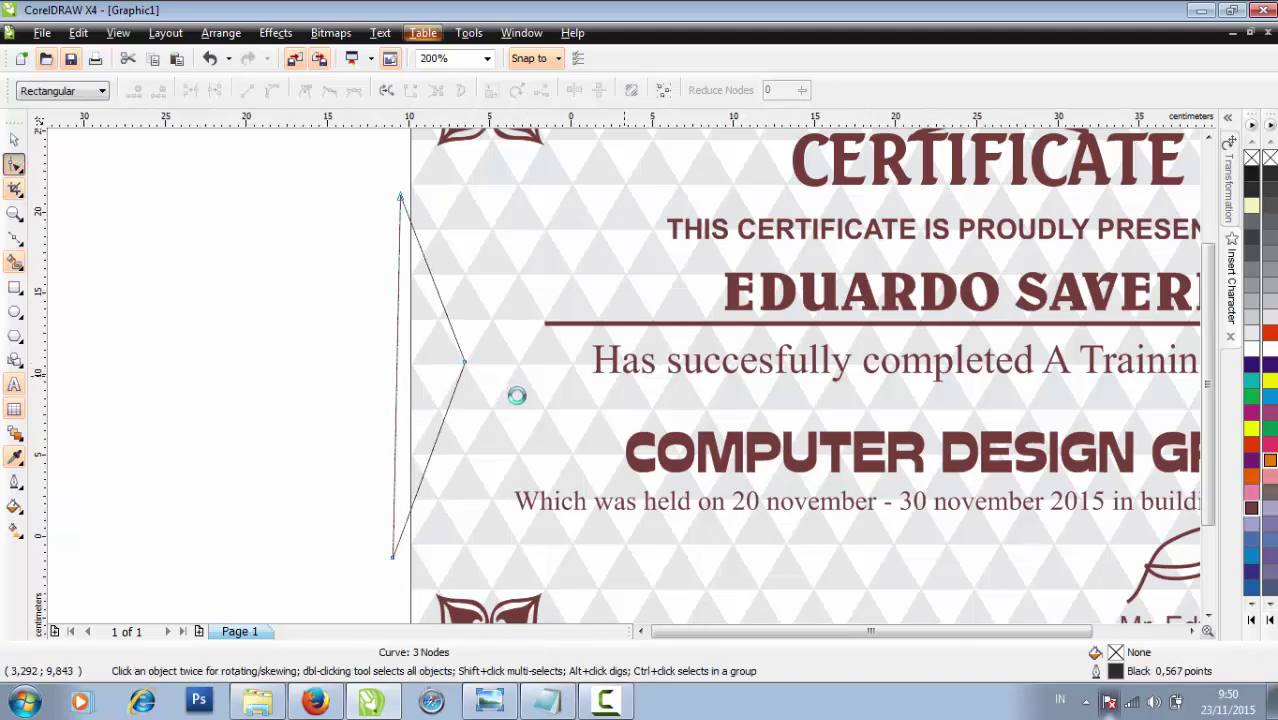
left_click(627, 343)
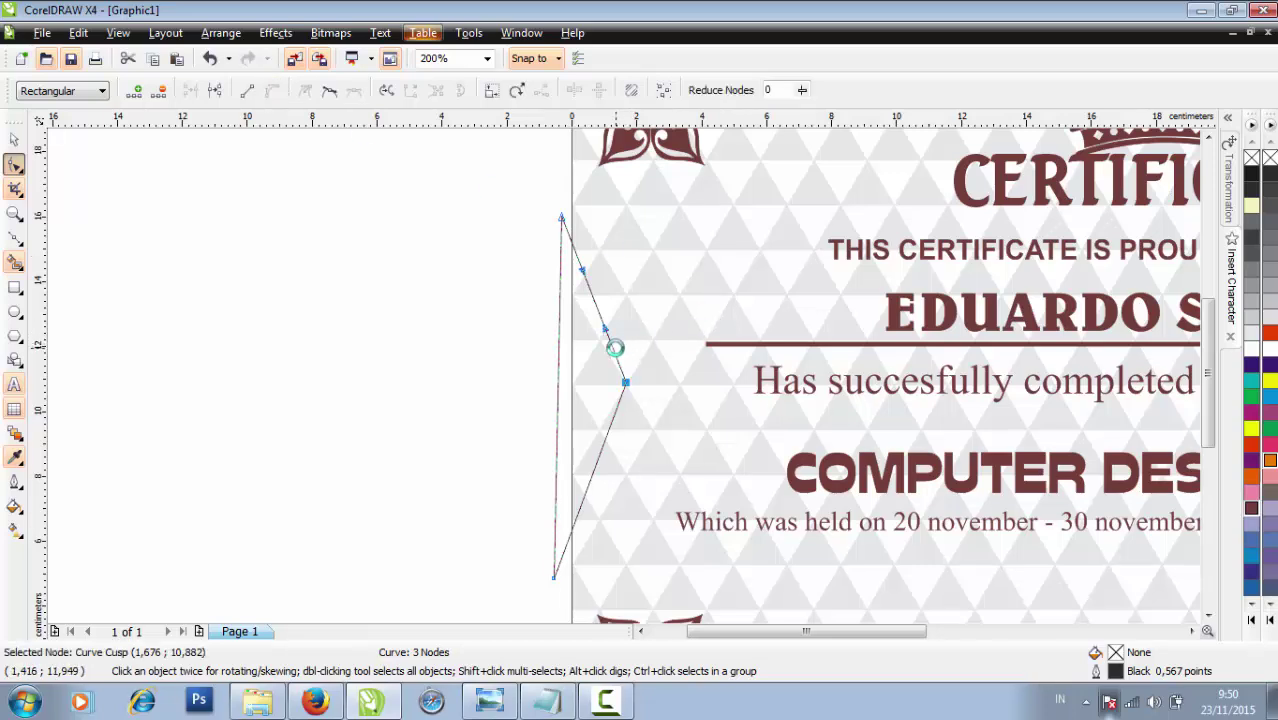
left_click(619, 347)
left_click_drag(612, 347, 630, 370)
left_click(628, 379)
key("Delete")
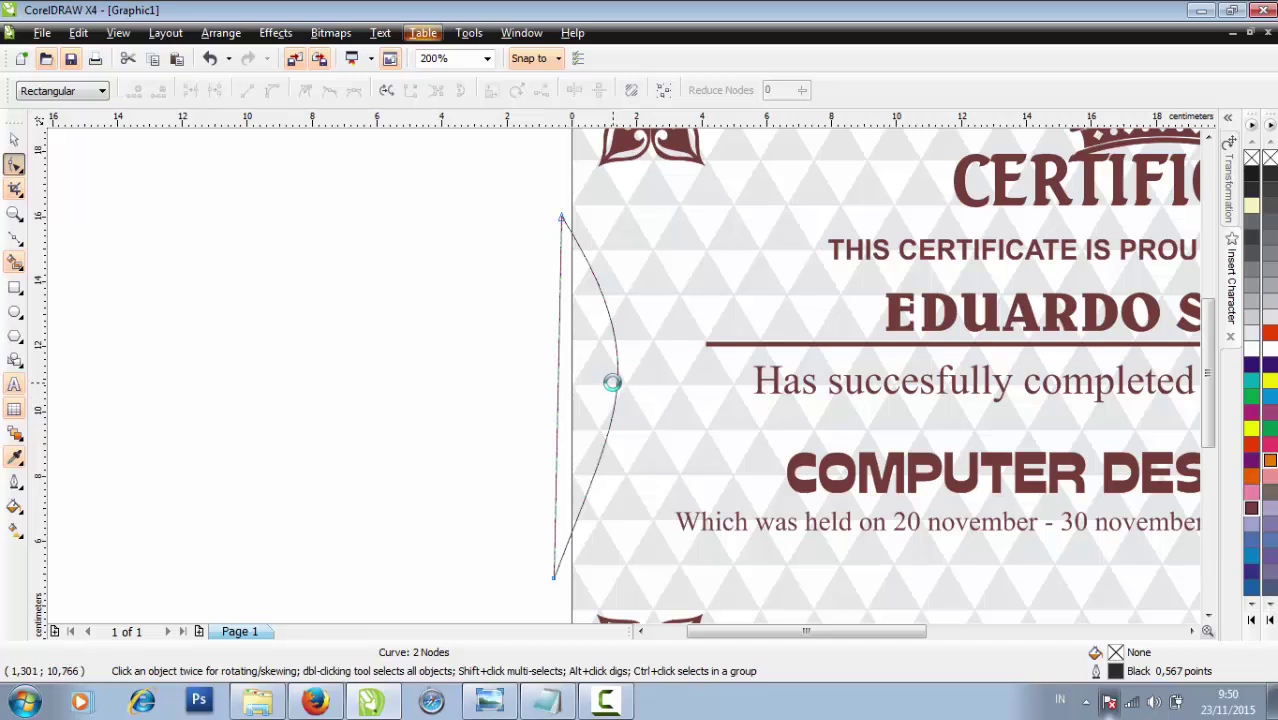
Reshape the curve's bulge and bottom node into a crescent arc
scroll(612, 382, "down", 2)
scroll(599, 364, "up", 2)
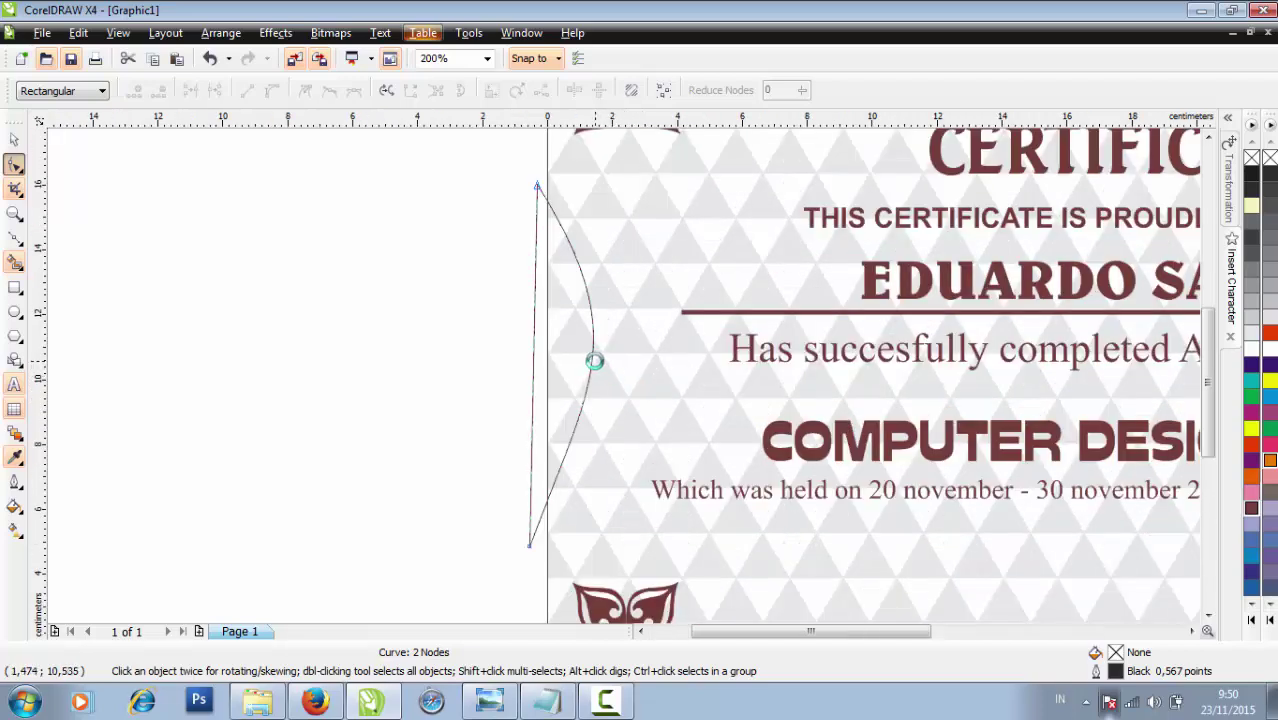
left_click_drag(591, 360, 579, 373)
left_click(532, 542)
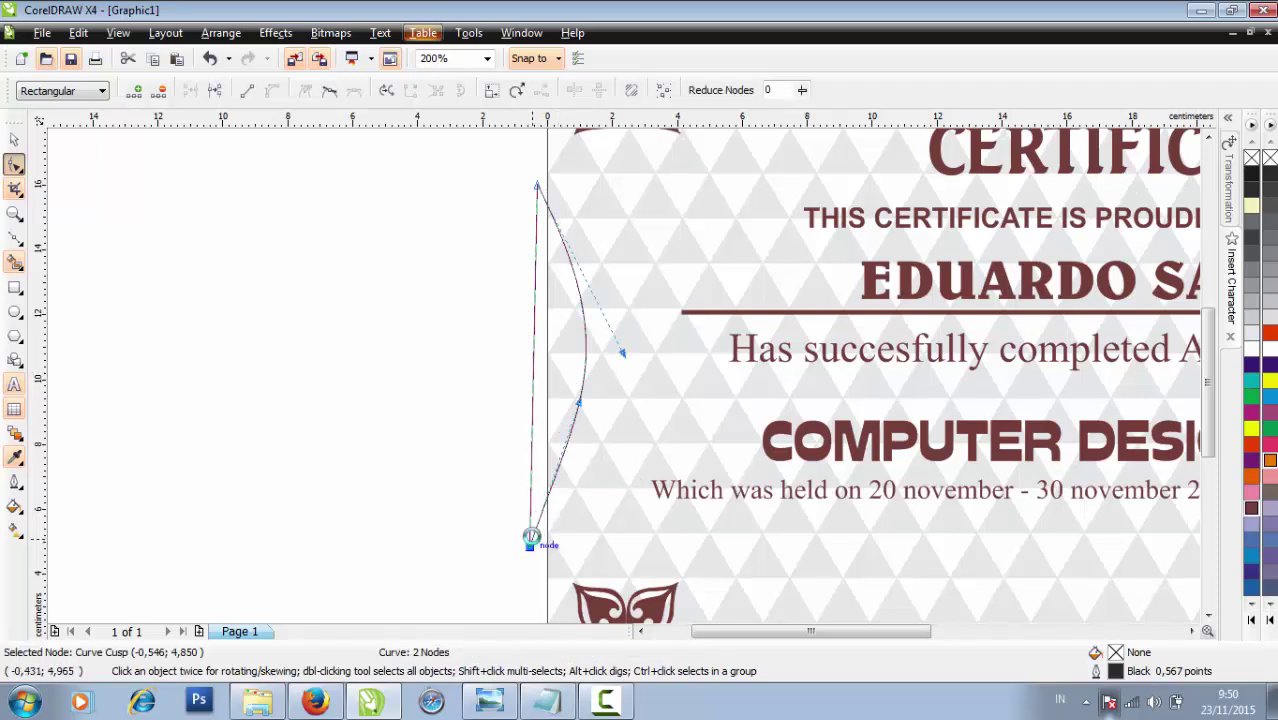
left_click_drag(580, 393, 637, 350)
scroll(623, 376, "down", 2)
scroll(642, 374, "up", 2)
scroll(600, 360, "down", 1)
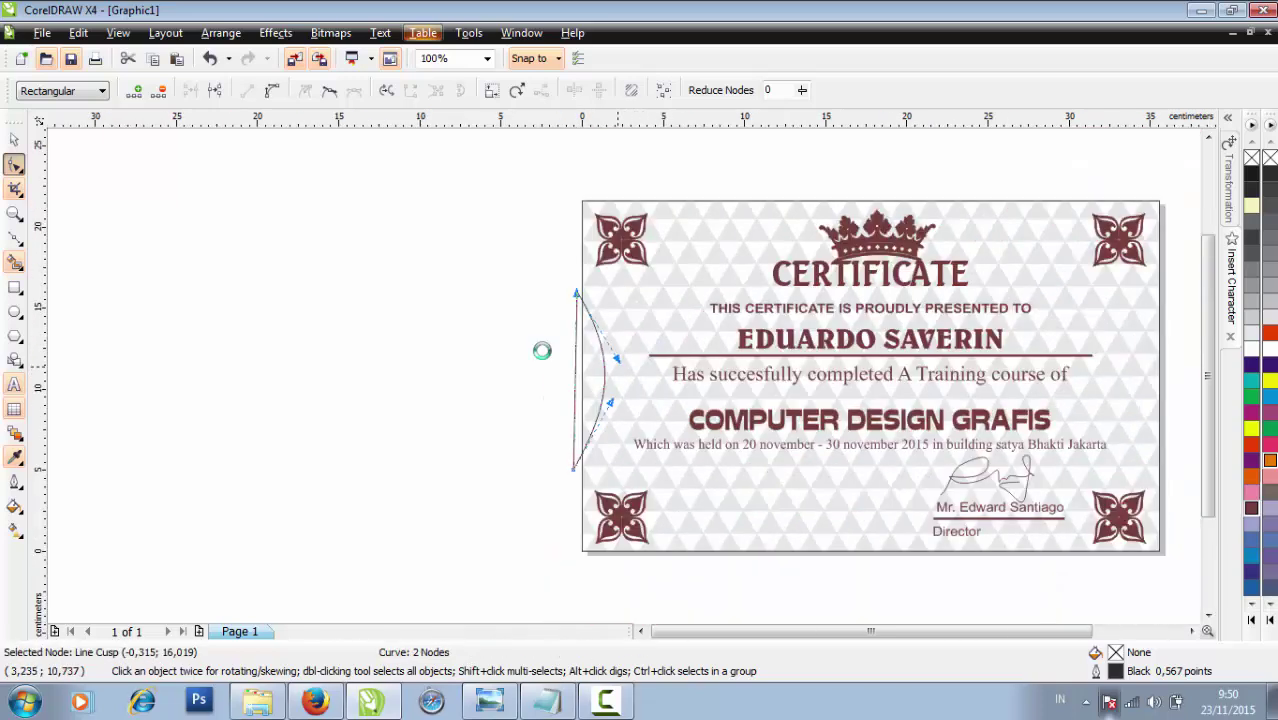
Nudge the crescent slightly left
key("space")
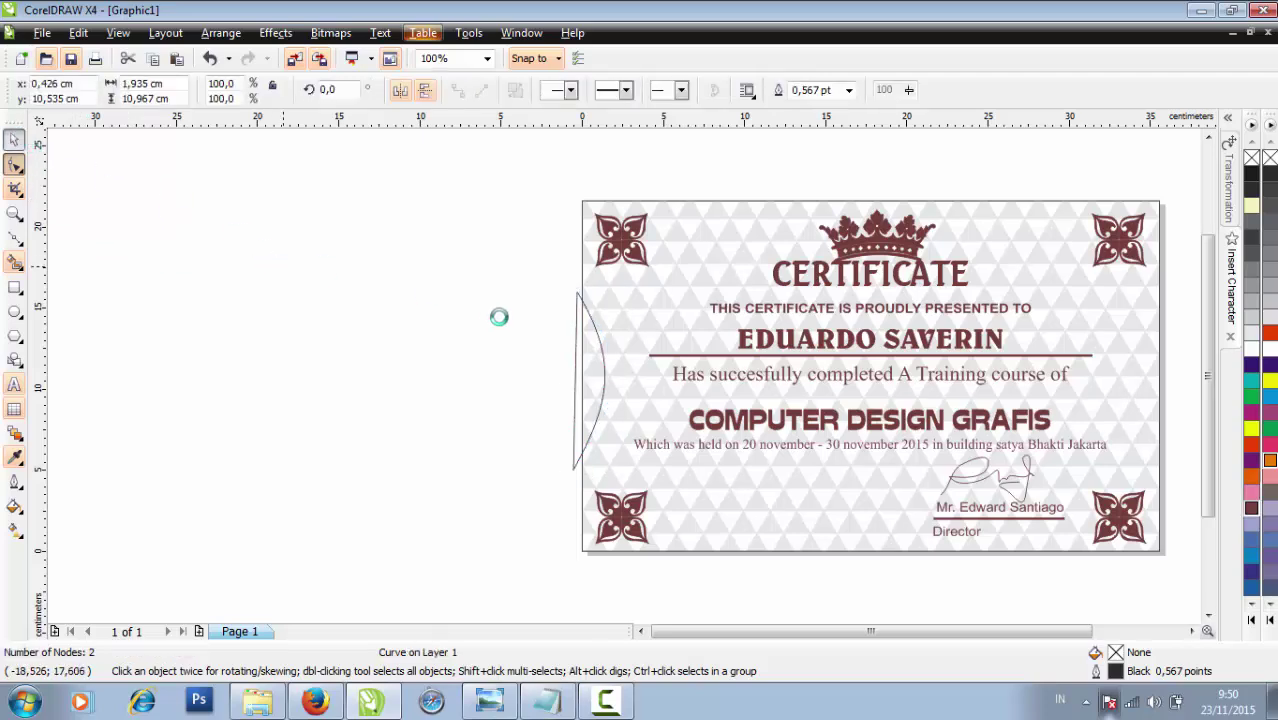
left_click(603, 372)
scroll(602, 376, "up", 1)
mouse_move(603, 375)
left_mouse_down()
mouse_move(622, 374)
mouse_move(596, 375)
left_mouse_up()
left_click(586, 398)
left_click(586, 398)
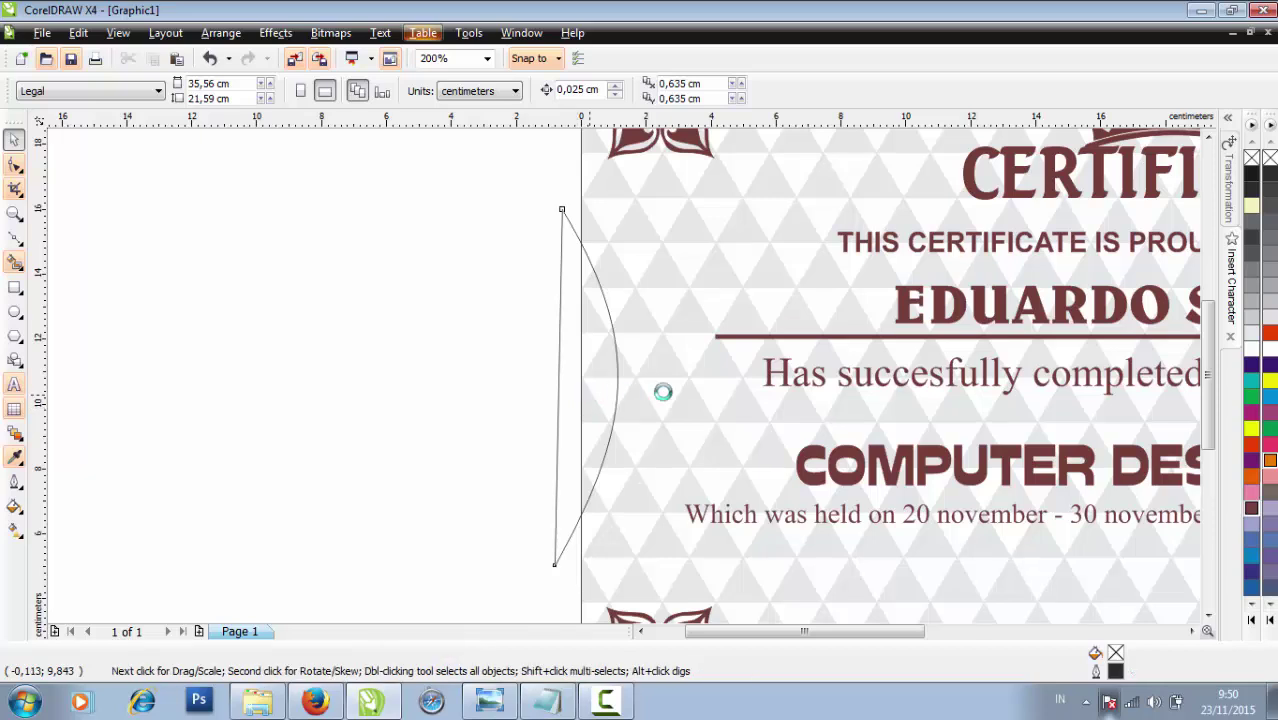
key("F3")
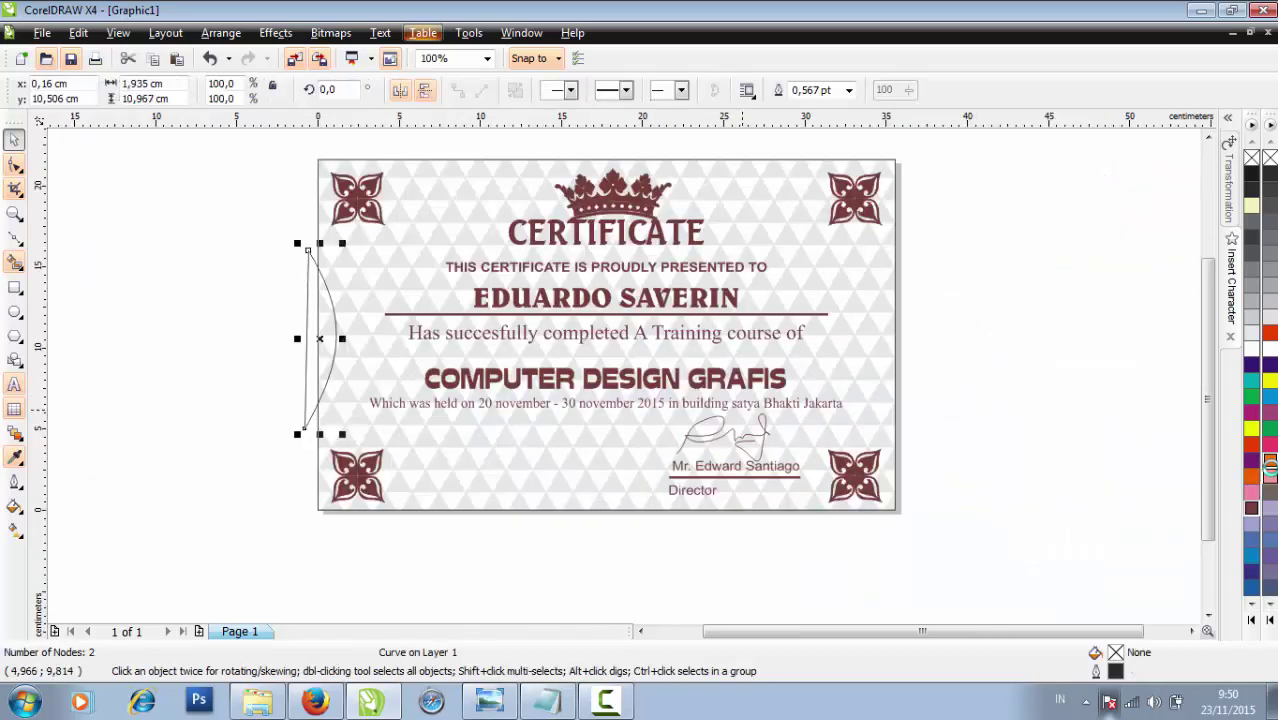
Give the crescent a Dark Brown fill and a Dark Brown outline
left_click(1252, 474)
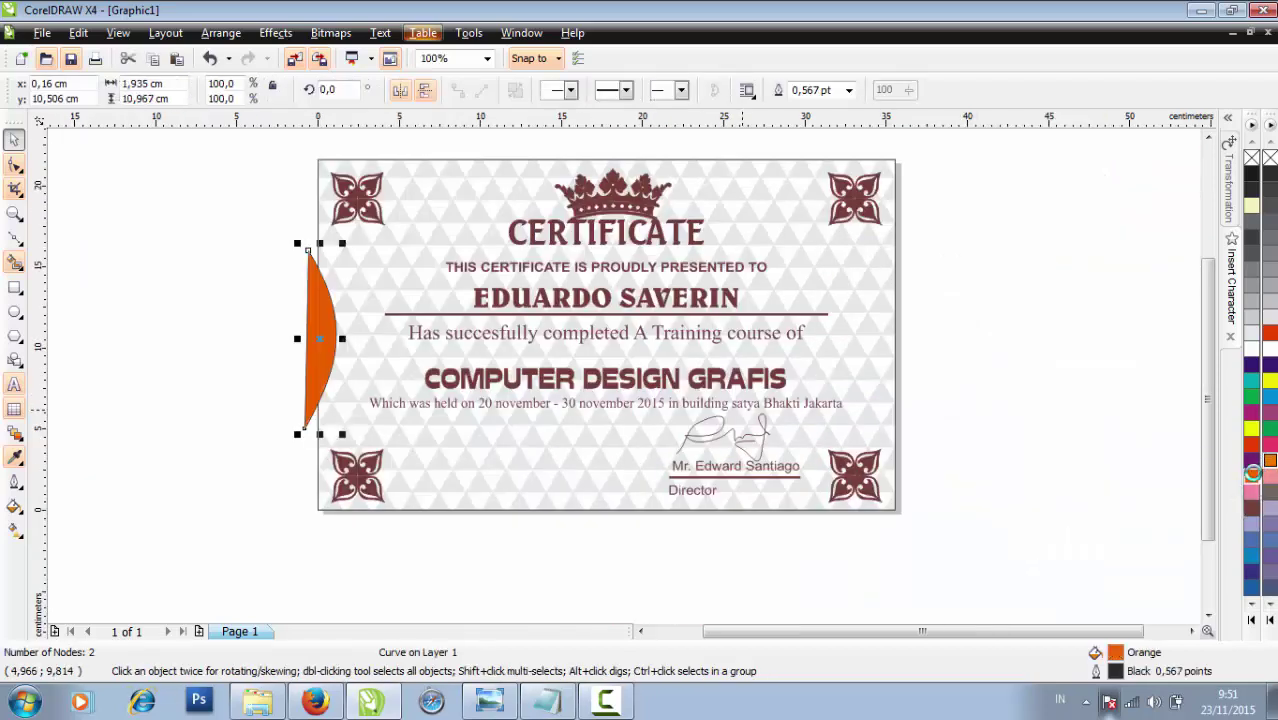
left_click(1133, 445)
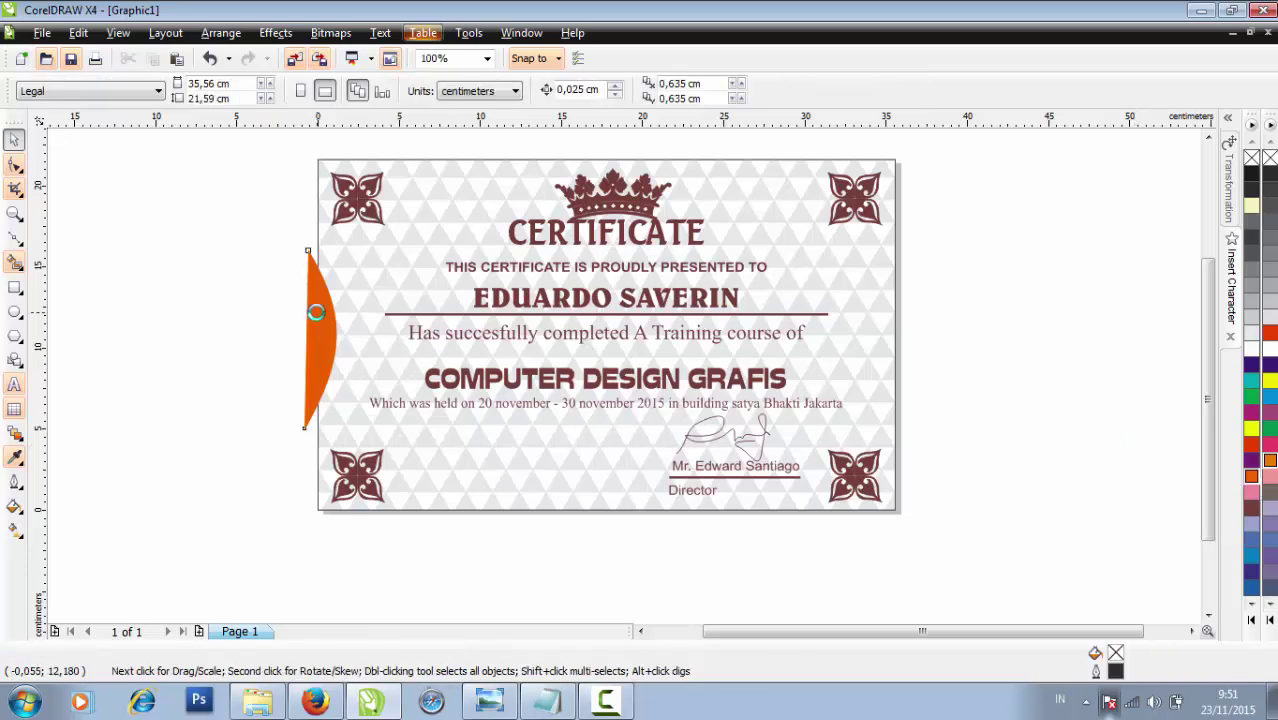
left_click(316, 312)
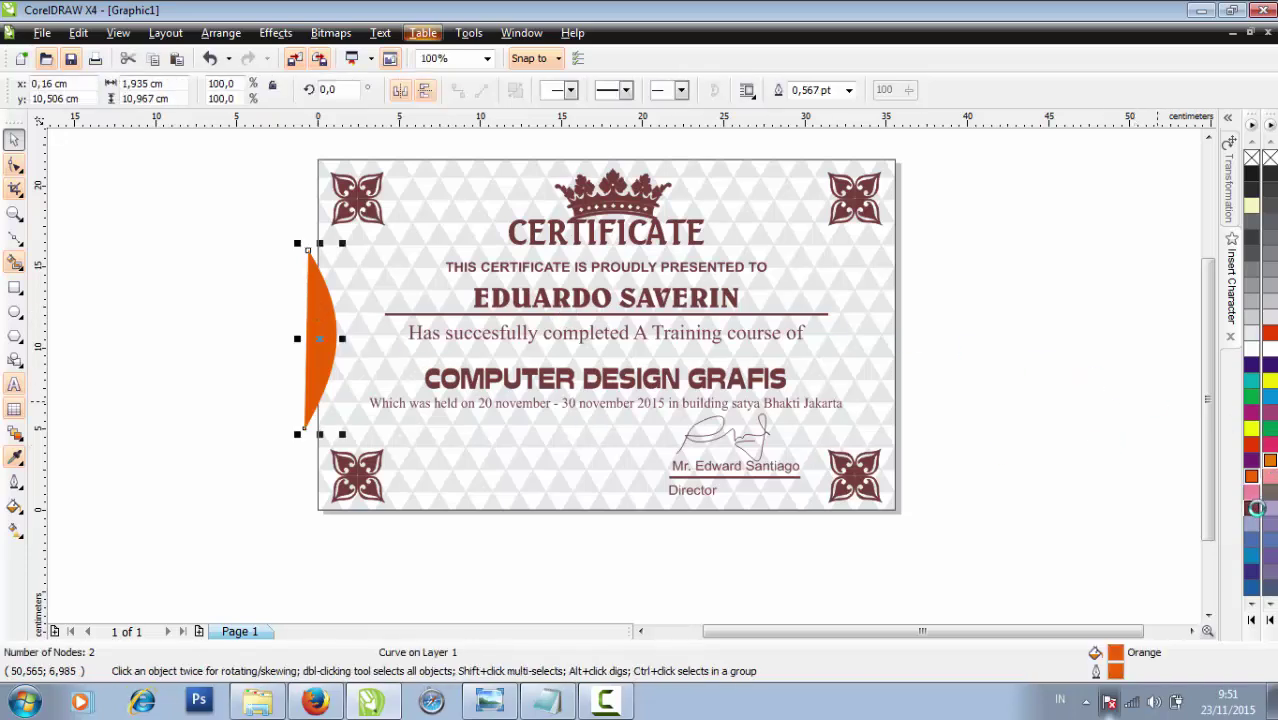
left_click(1257, 508)
right_click(1257, 508)
left_click(1140, 455)
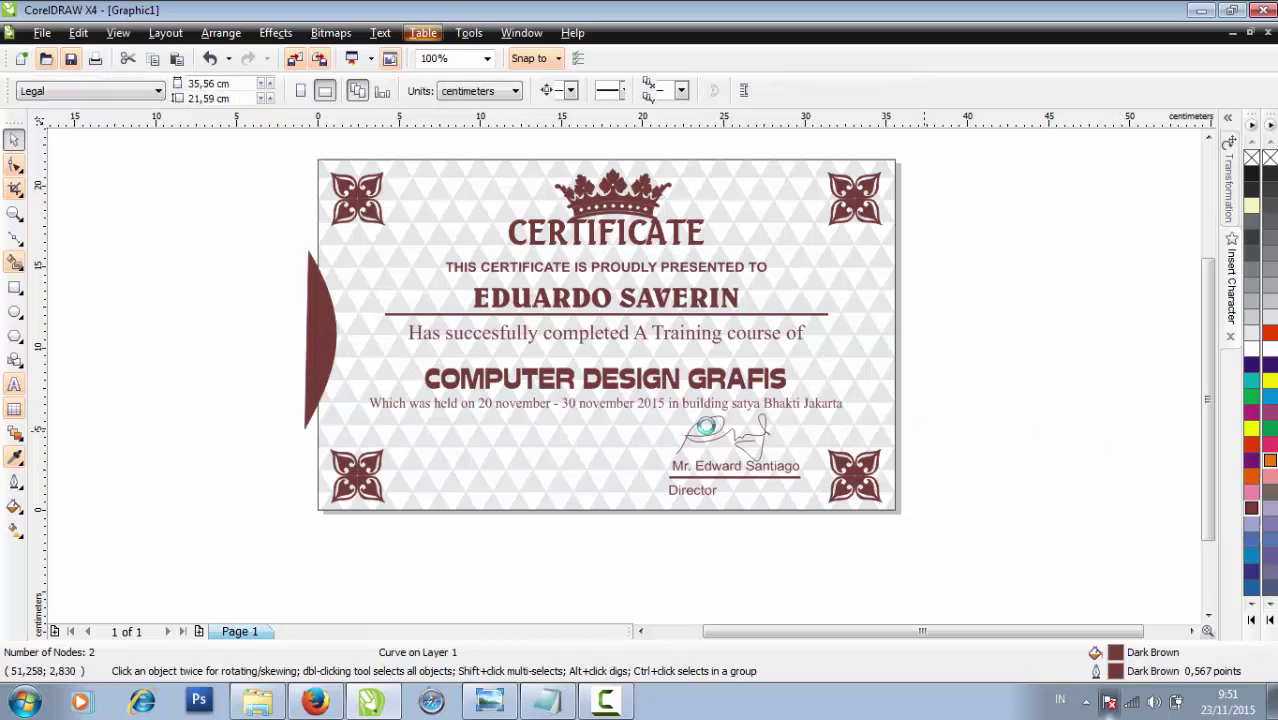
Copy the brown crescent to the certificate's right edge
left_click(333, 339)
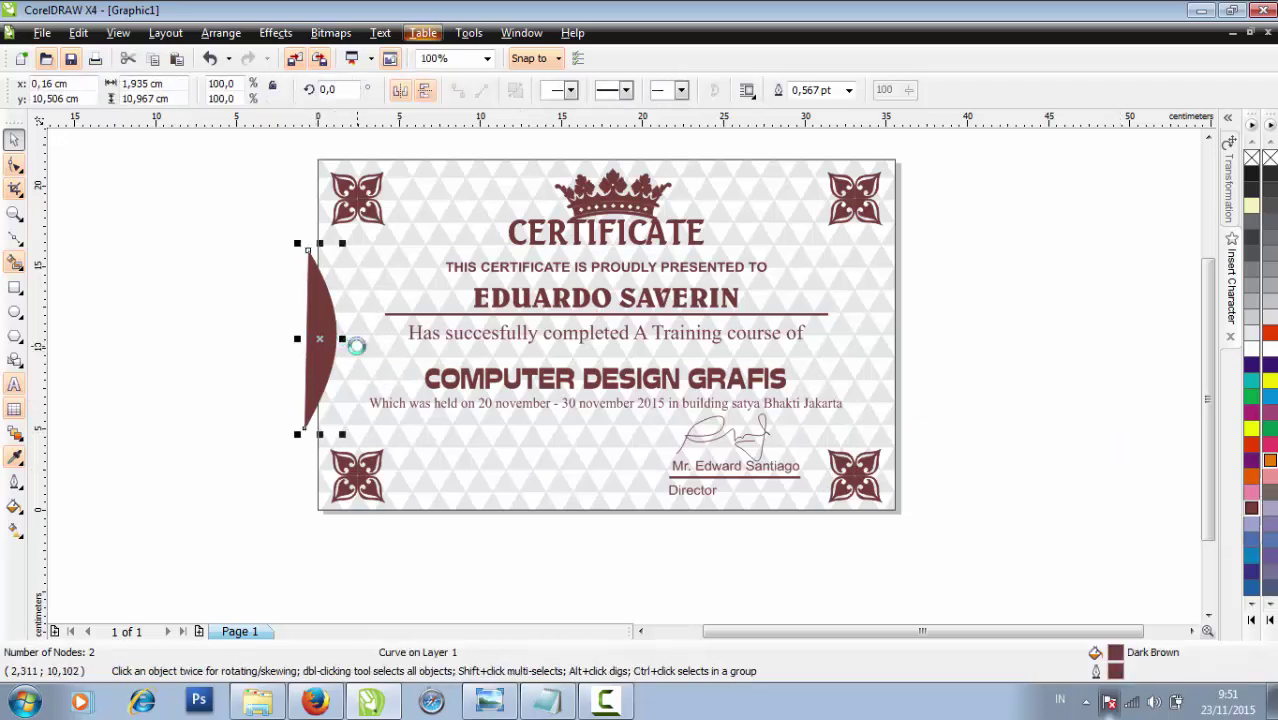
scroll(356, 345, "left", 3)
left_click(290, 33)
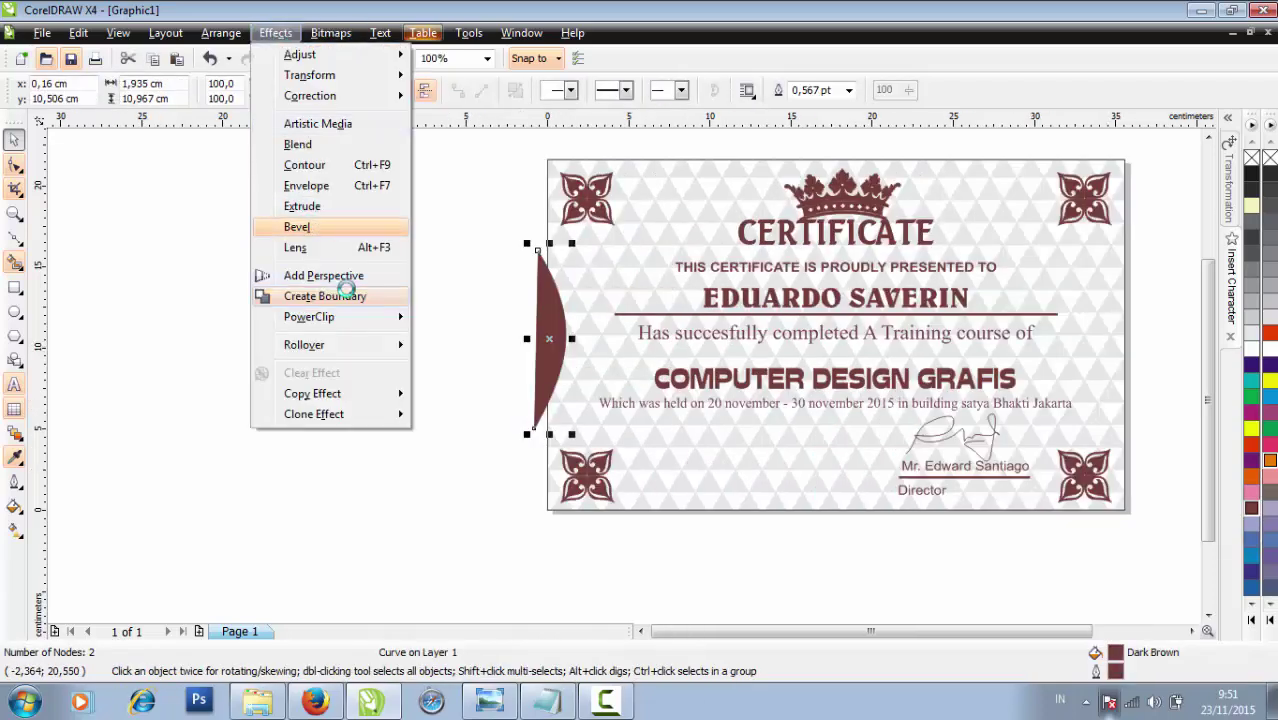
left_click(478, 434)
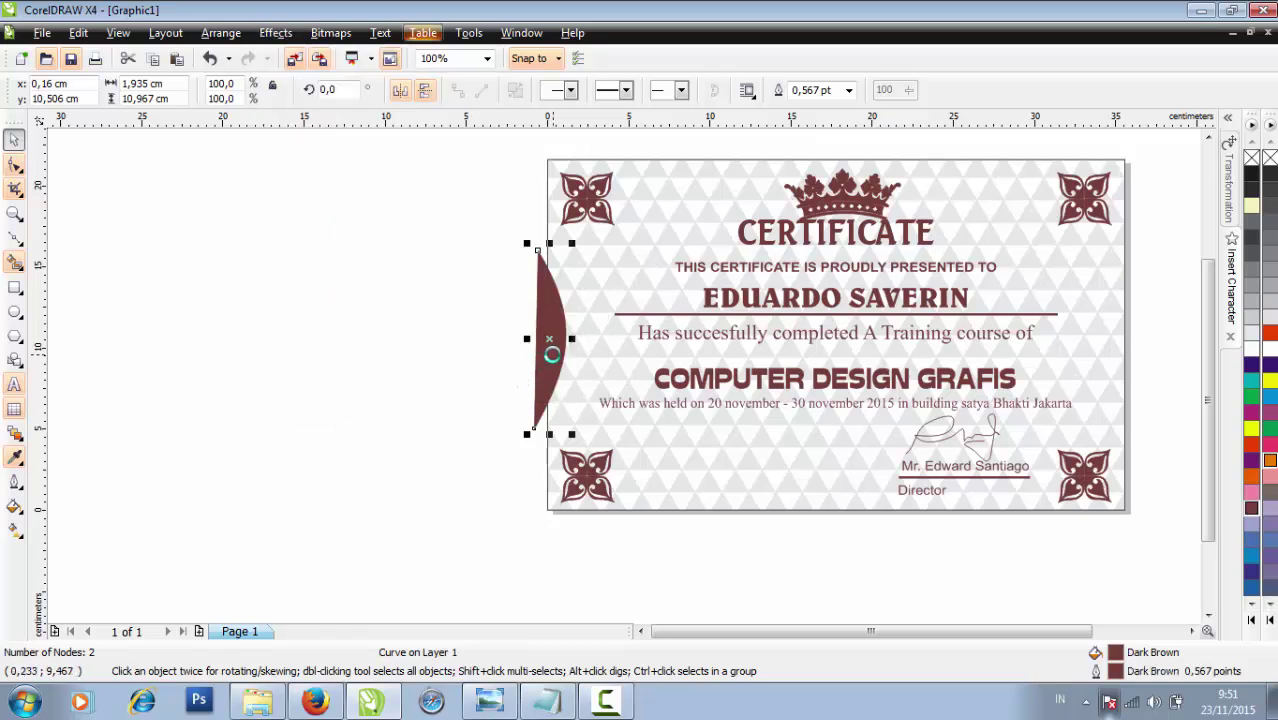
left_click_drag(551, 345, 1085, 350)
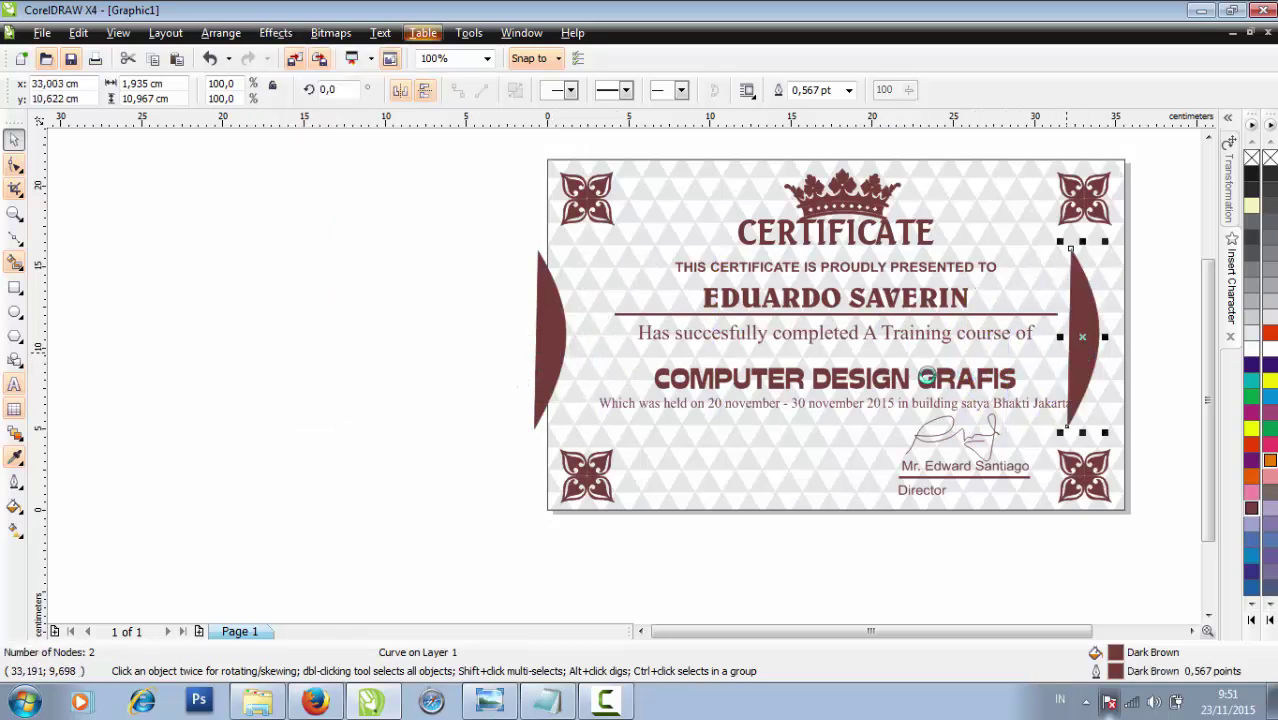
Apply Effects > PowerClip > Place Inside Container to the left crescent
left_click(565, 330)
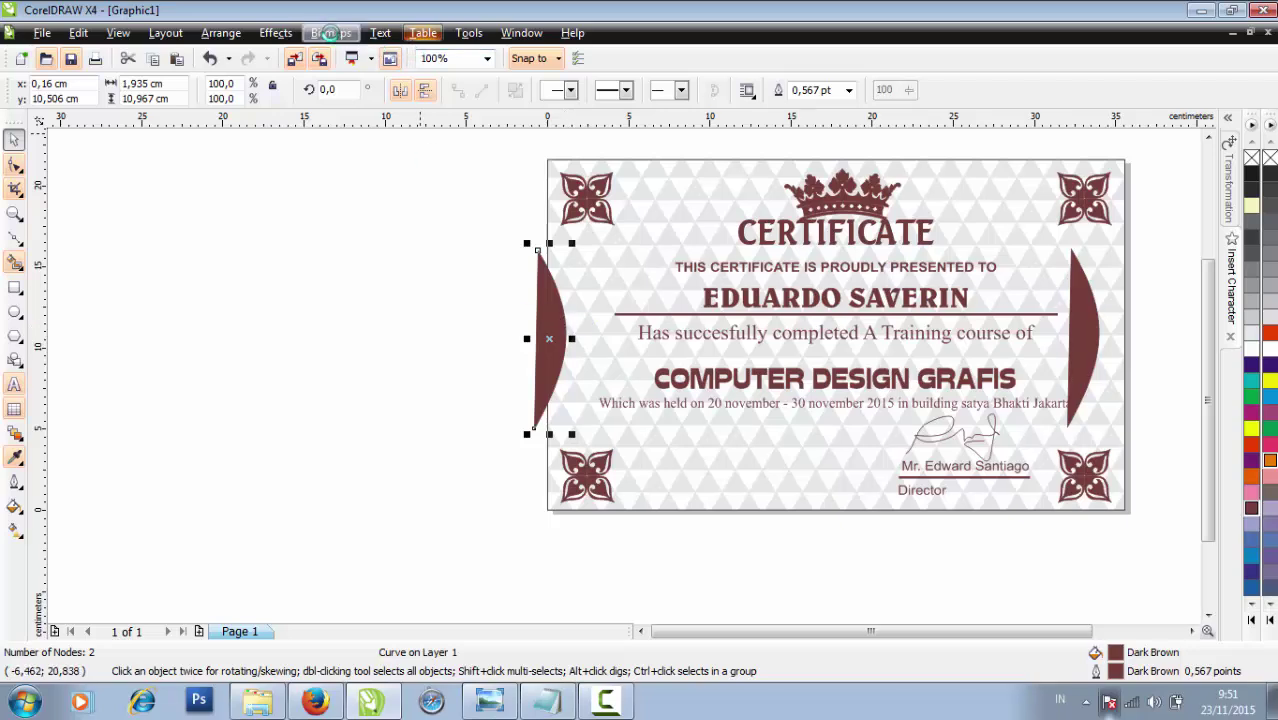
left_click(287, 33)
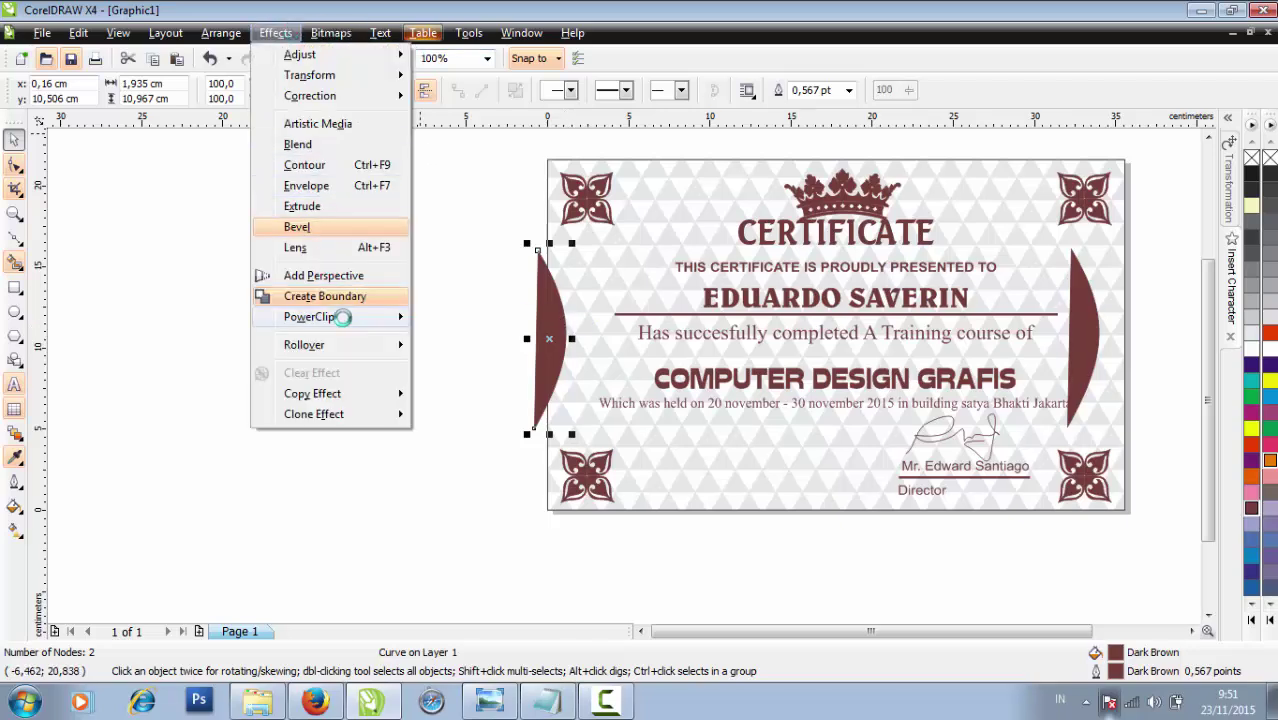
mouse_move(343, 317)
left_click(460, 317)
Clip the left crescent inside the certificate and readjust it at the left page edge
left_click(590, 282)
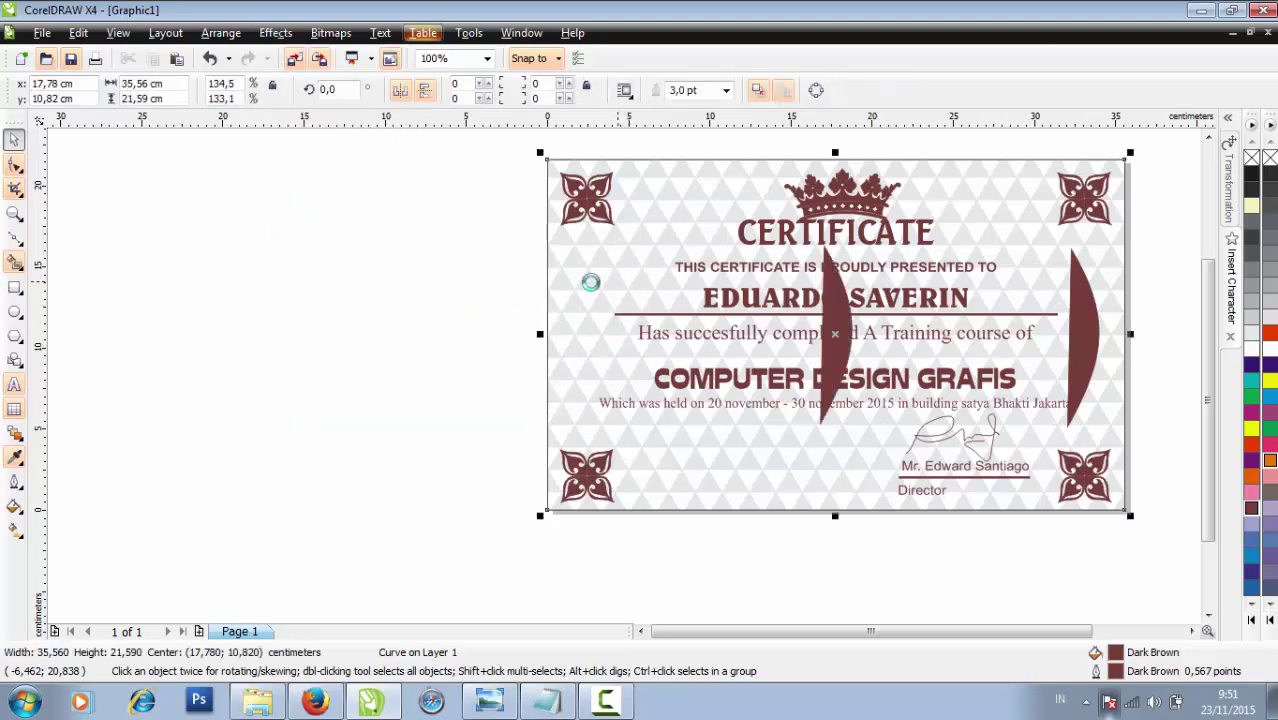
left_click(276, 33)
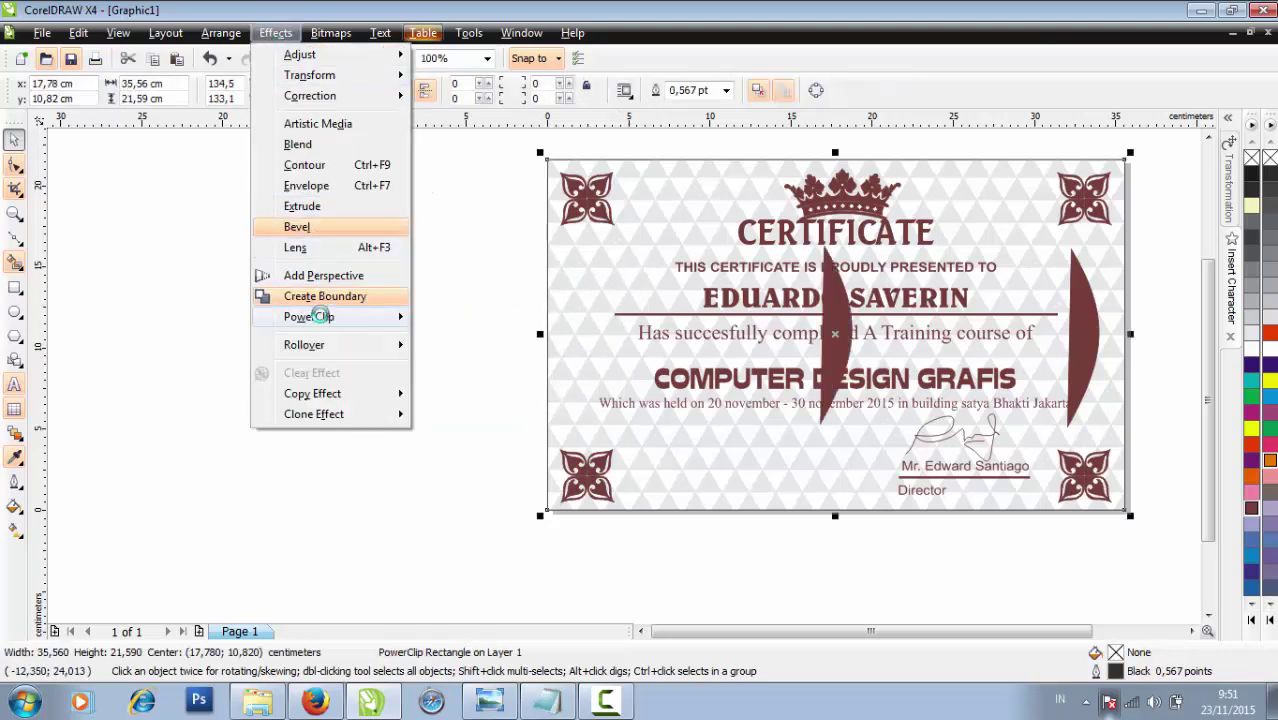
mouse_move(320, 316)
left_click(480, 366)
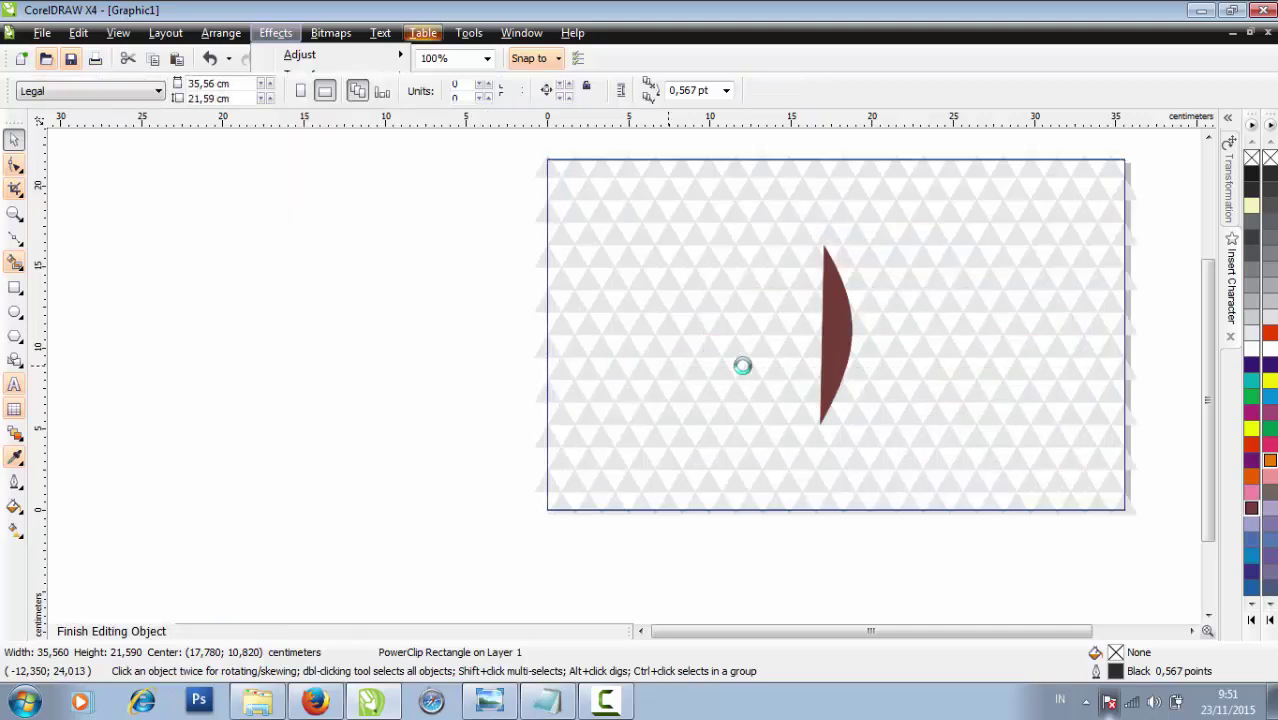
left_click(836, 354)
left_click_drag(838, 352, 551, 355)
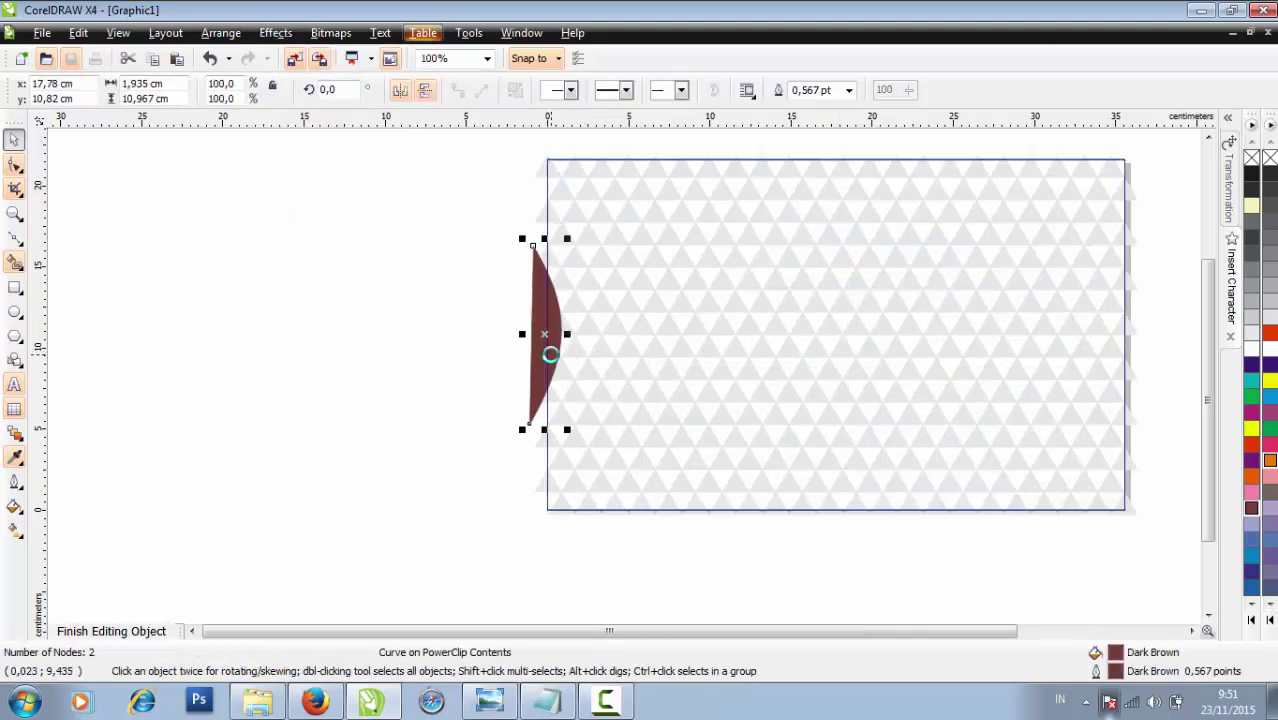
key("Right")
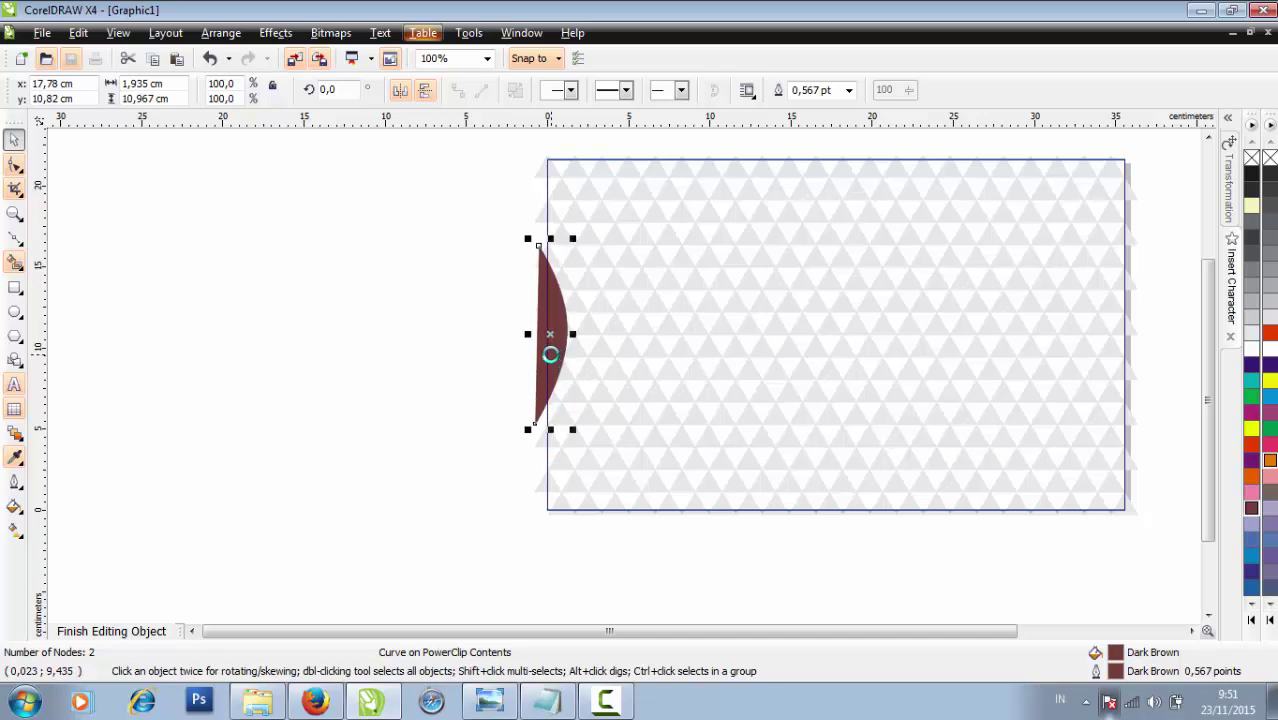
left_click(145, 630)
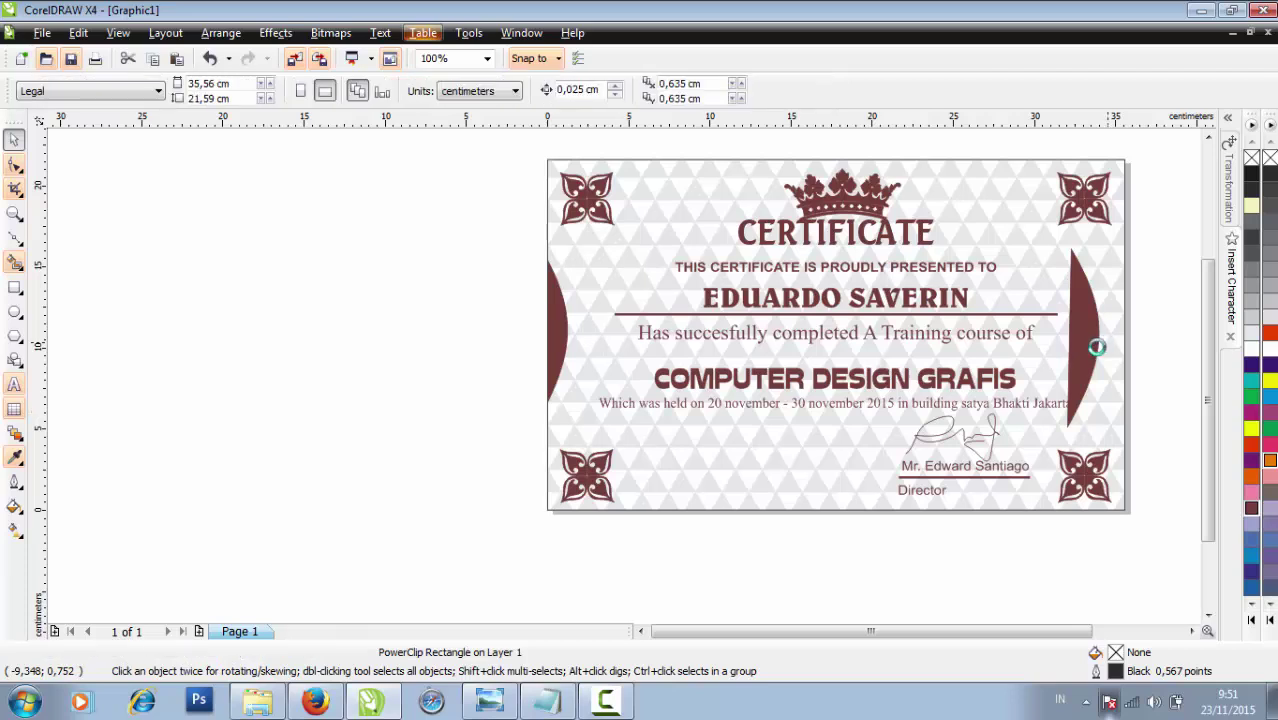
Mirror the right crescent horizontally and PowerClip it inside the certificate
left_click(1085, 340)
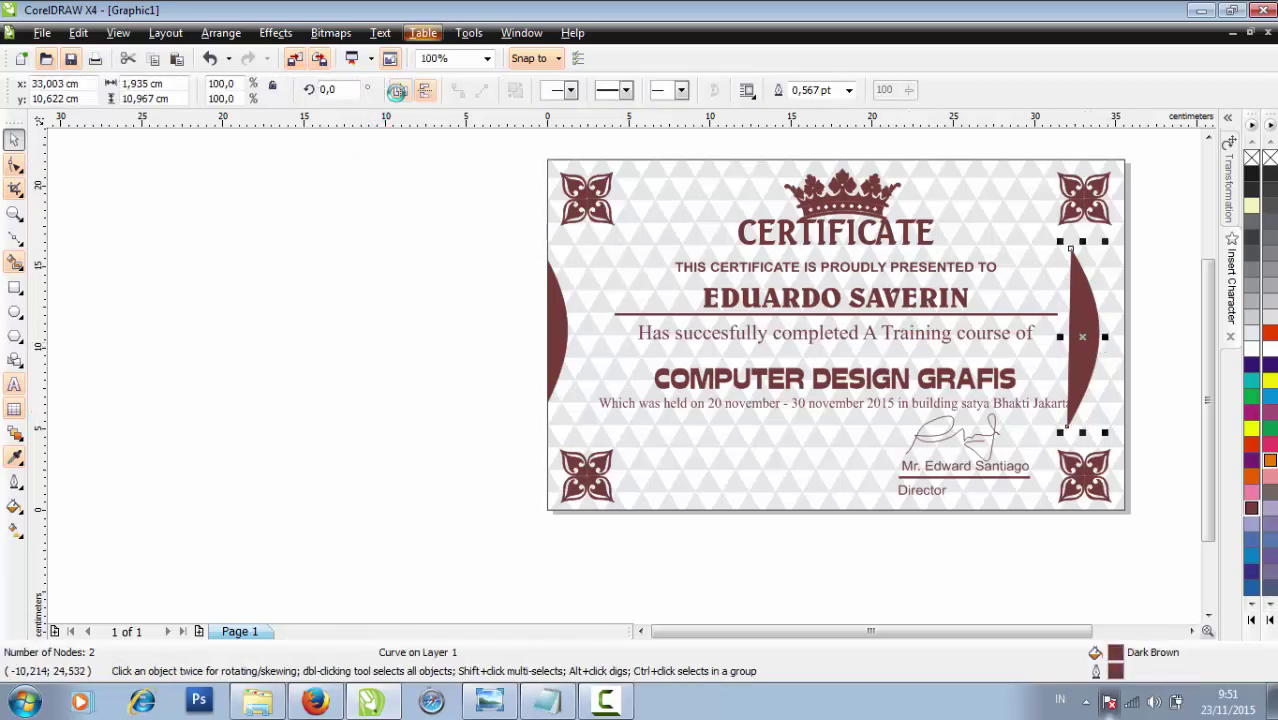
left_click(397, 91)
left_click_drag(1080, 346, 1112, 338)
left_click(275, 33)
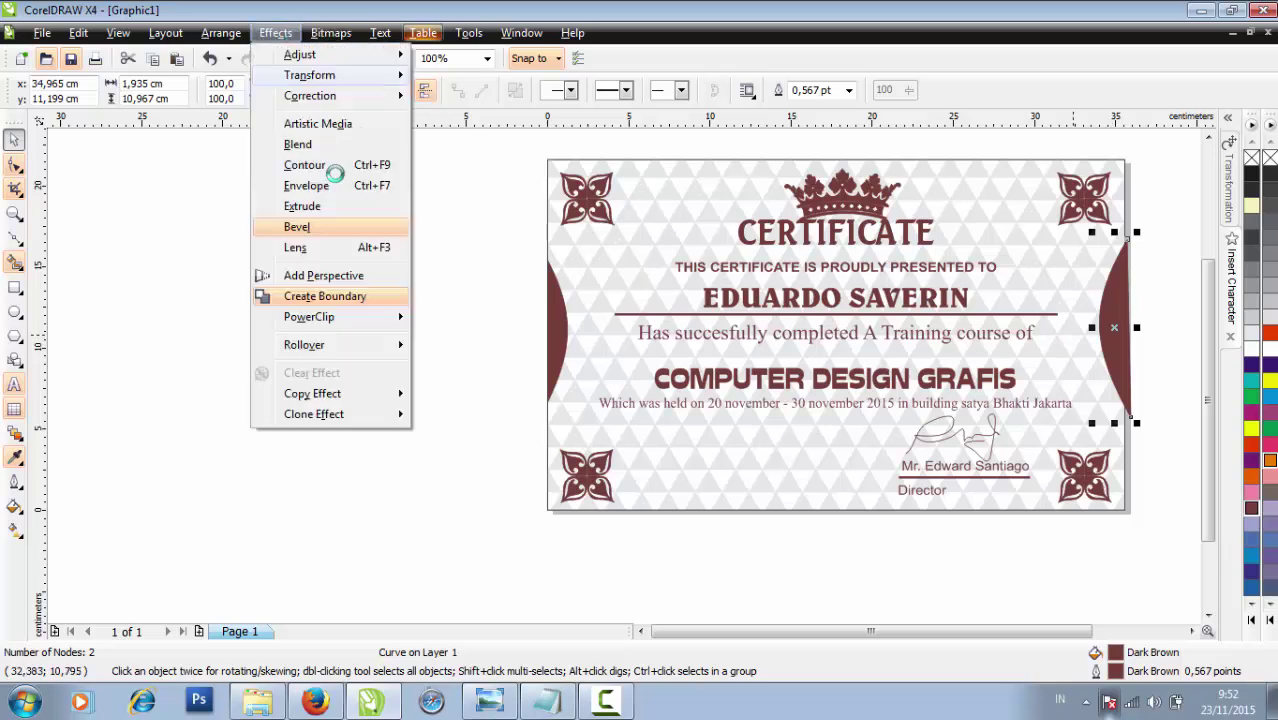
mouse_move(327, 318)
left_click(442, 317)
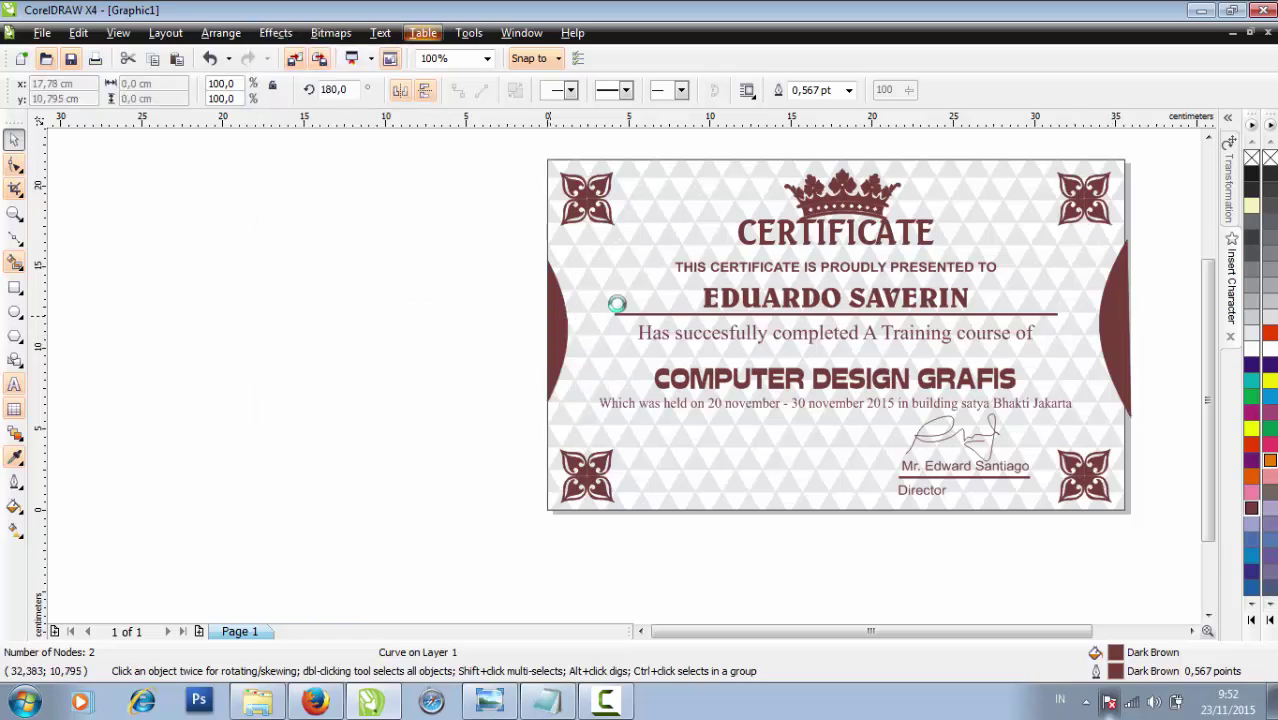
left_click(632, 282)
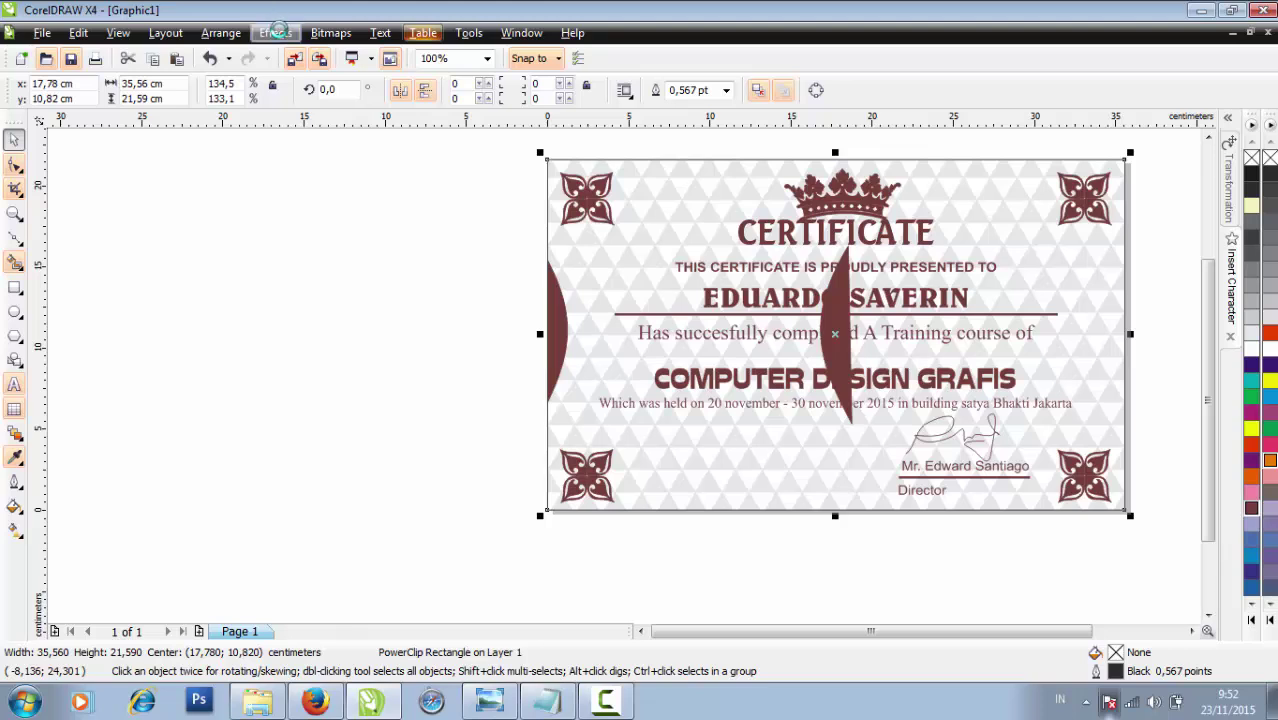
Position the clipped right crescent at the right page edge, nudged slightly left, and finish editing
left_click(275, 33)
mouse_move(327, 316)
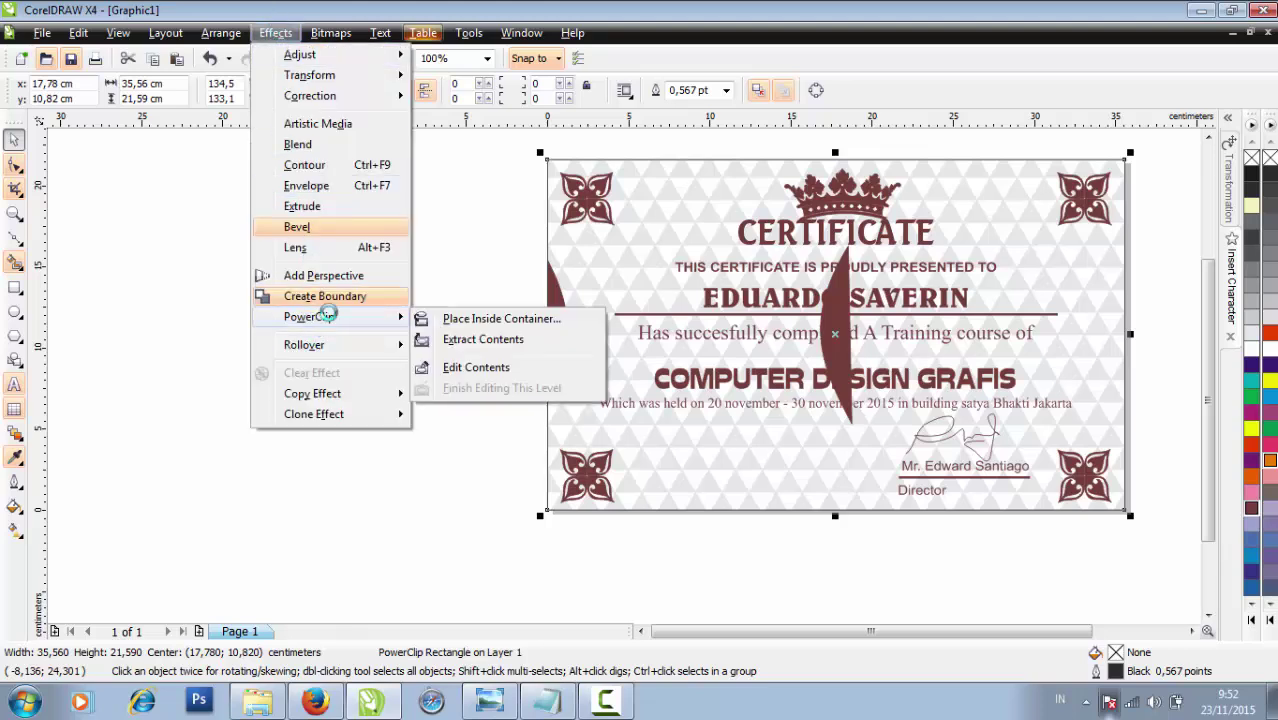
left_click(445, 367)
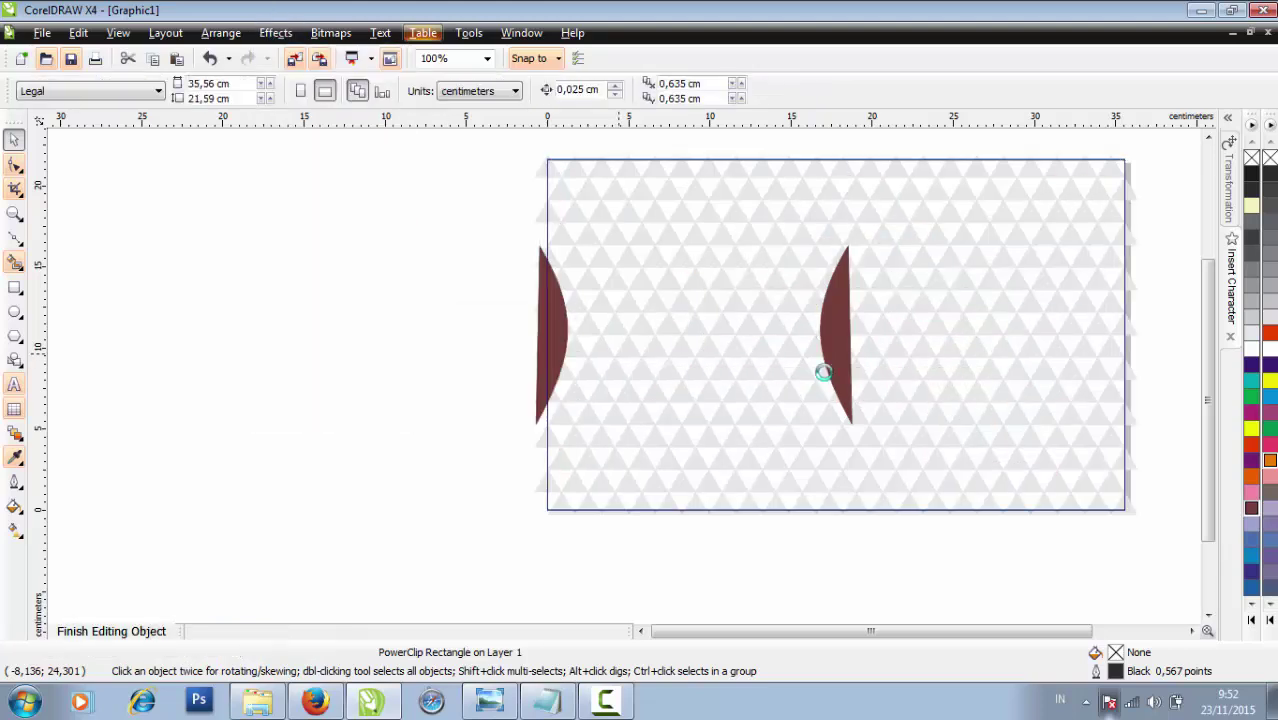
left_click_drag(846, 368, 1136, 366)
left_click(565, 323, "shift")
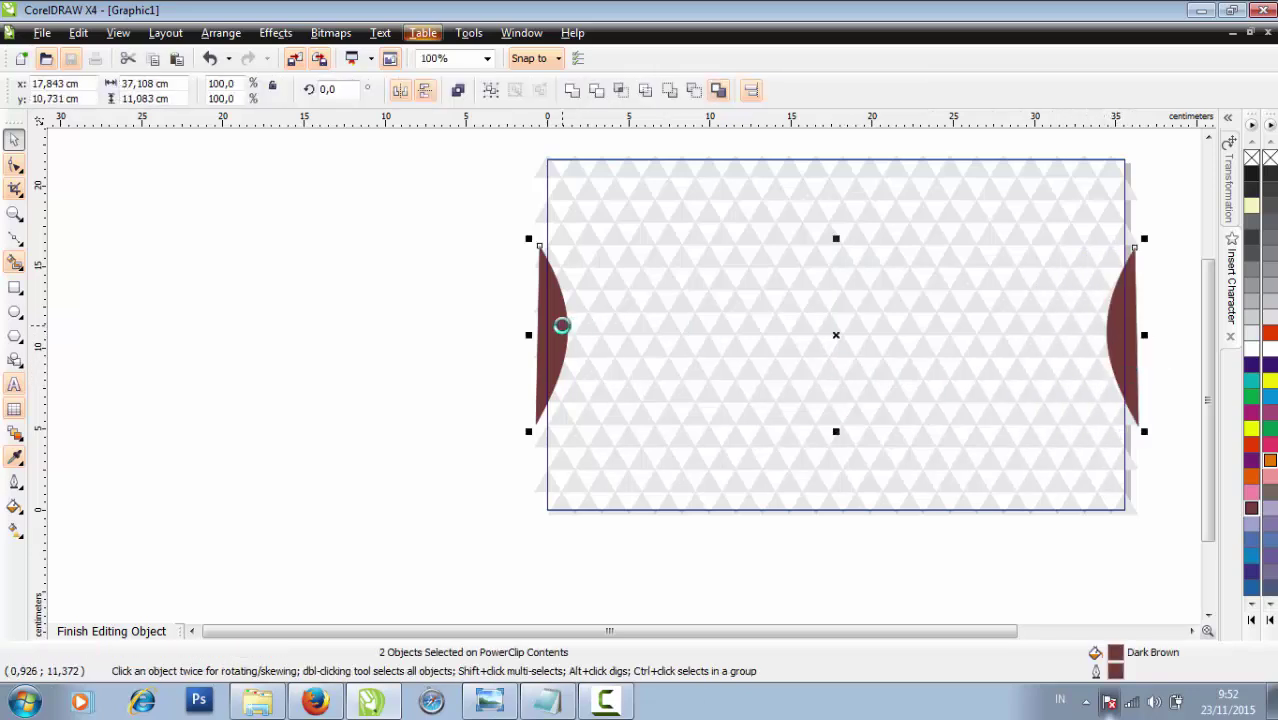
left_click_drag(1170, 426, 1080, 244)
key("Left")
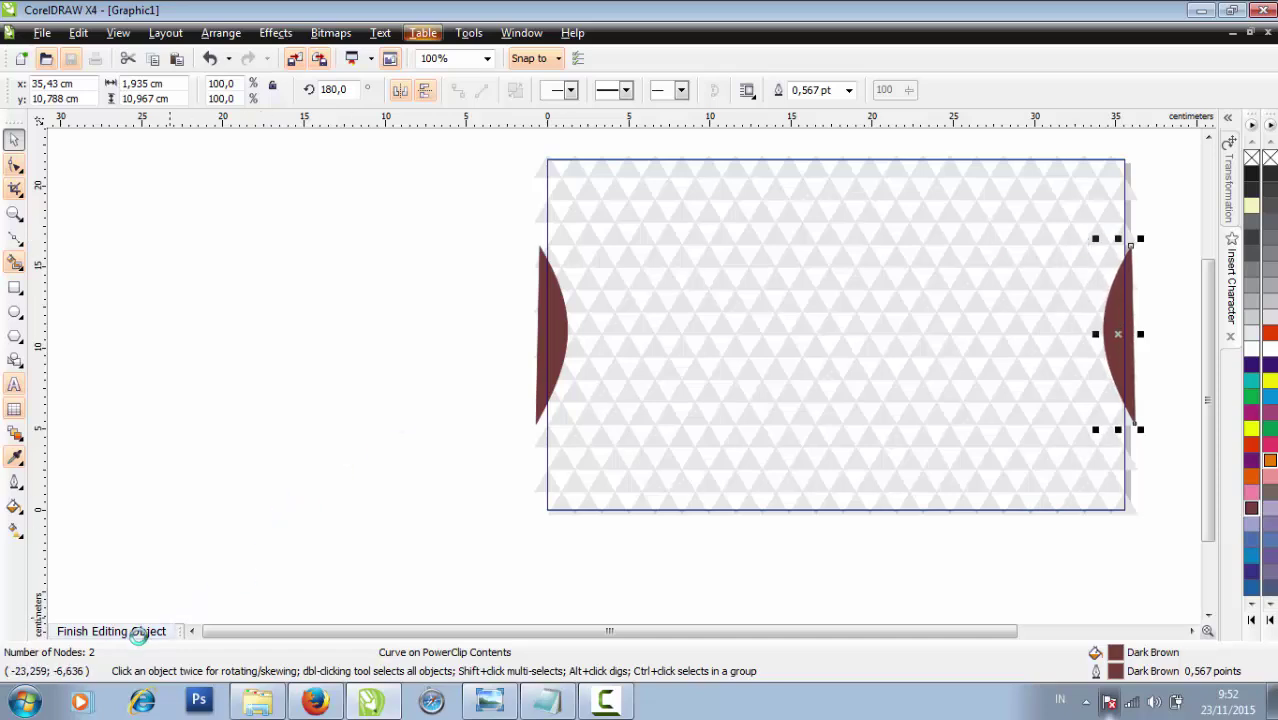
left_click(140, 632)
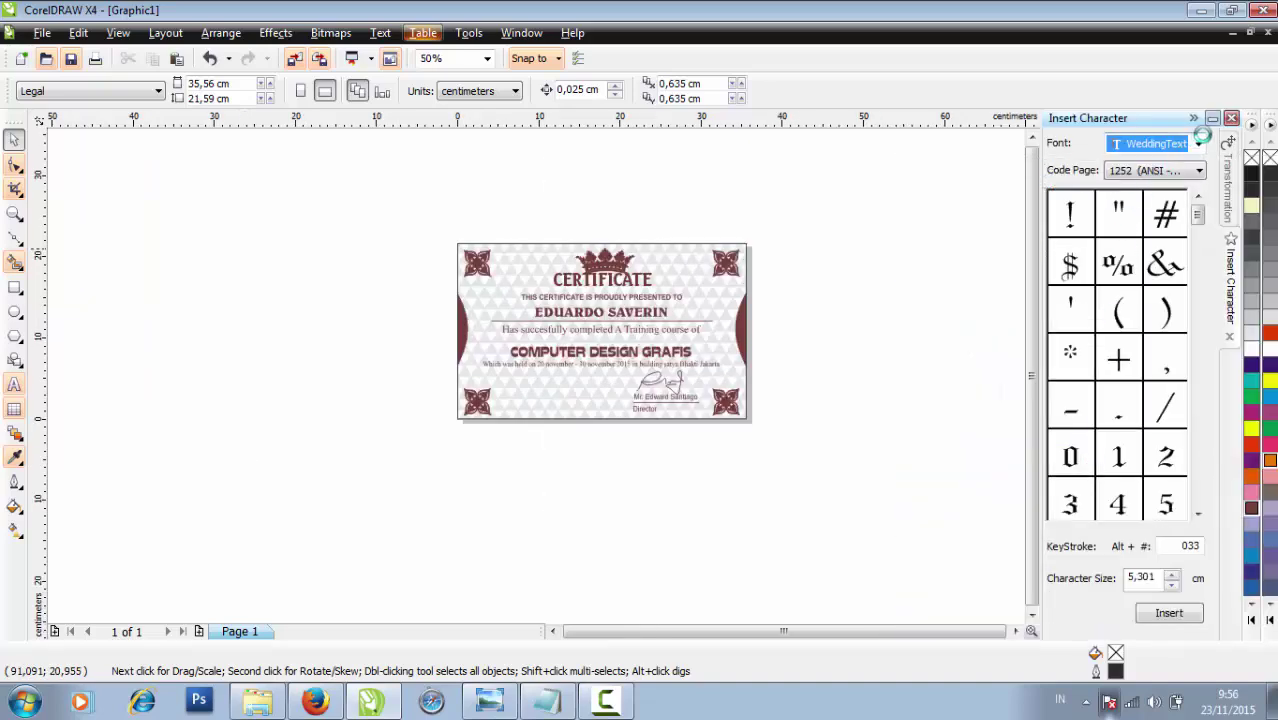
Place a VANERNfont swash glyph on the certificate and fill it dark brown
left_click(1199, 143)
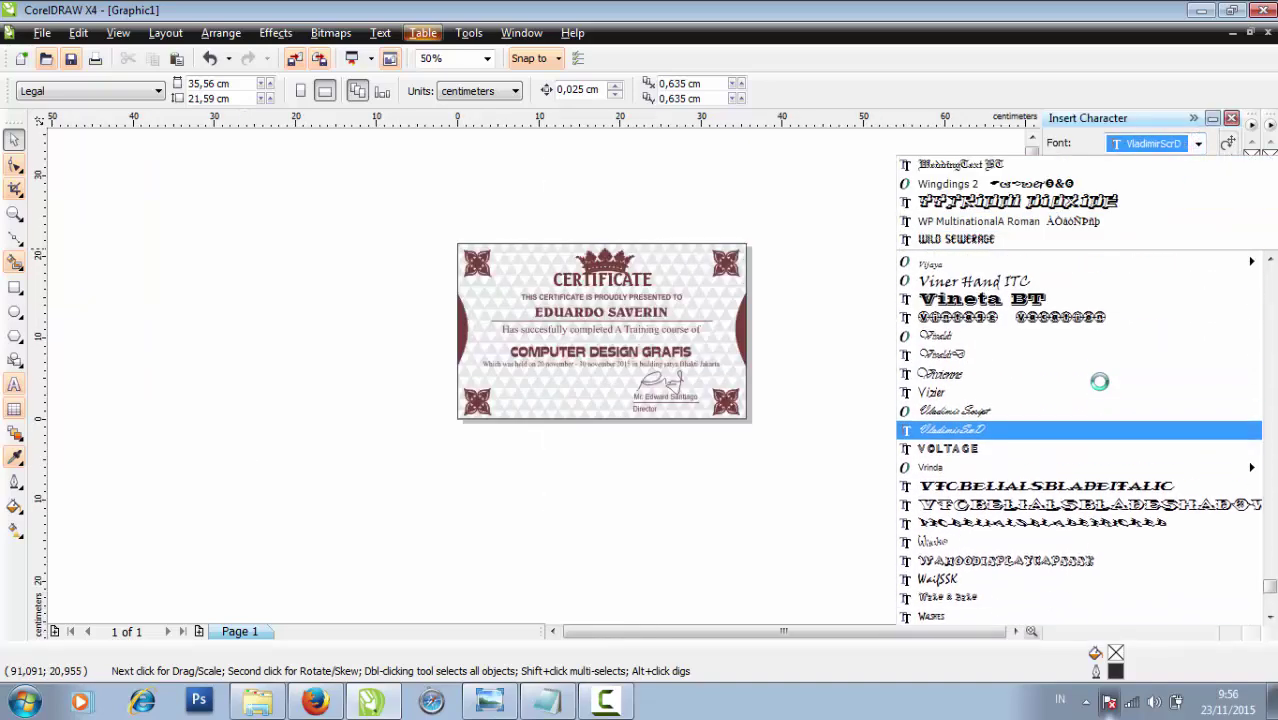
scroll(1099, 381, "up", 5)
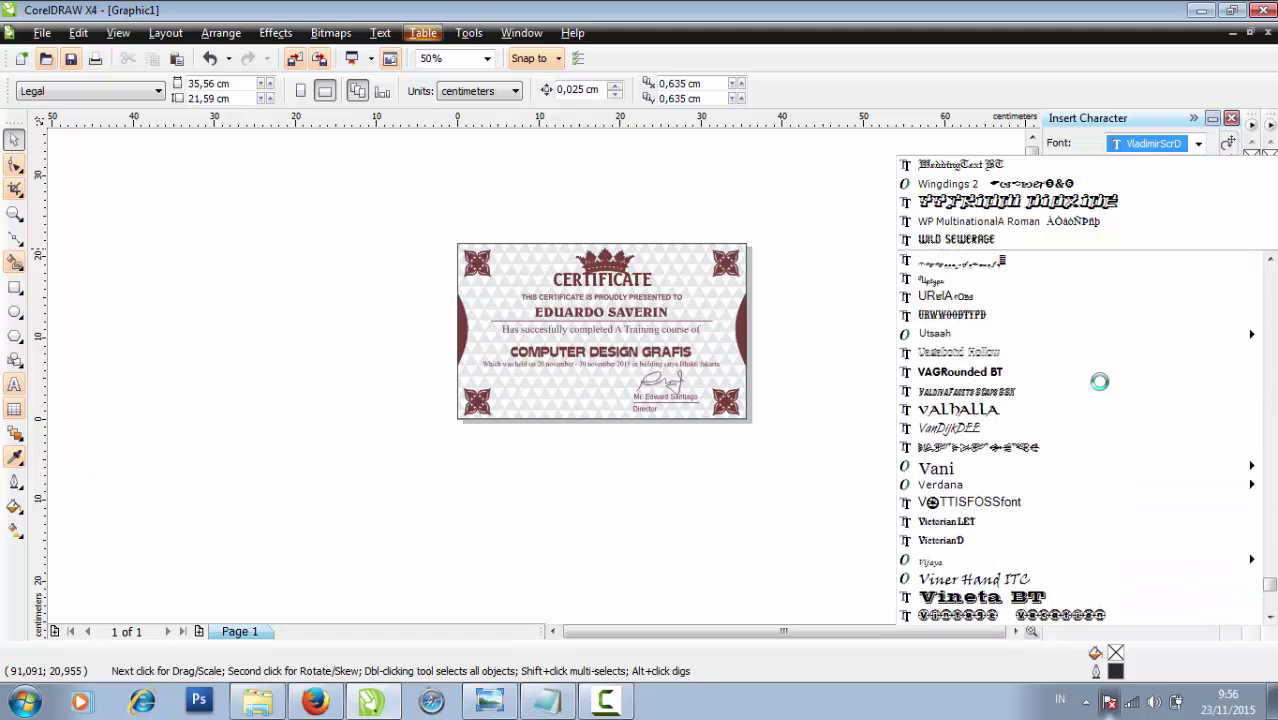
left_click(1050, 447)
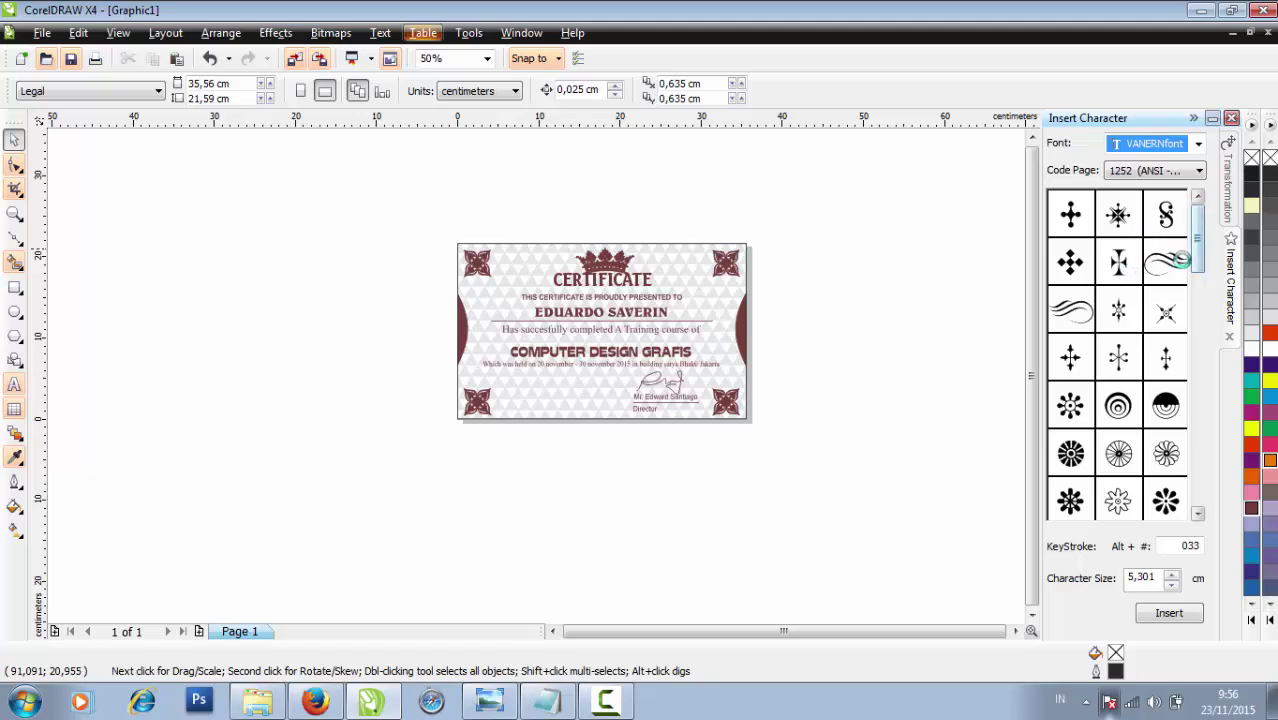
mouse_move(1165, 262)
left_mouse_down()
mouse_move(703, 400)
mouse_move(578, 408)
left_mouse_up()
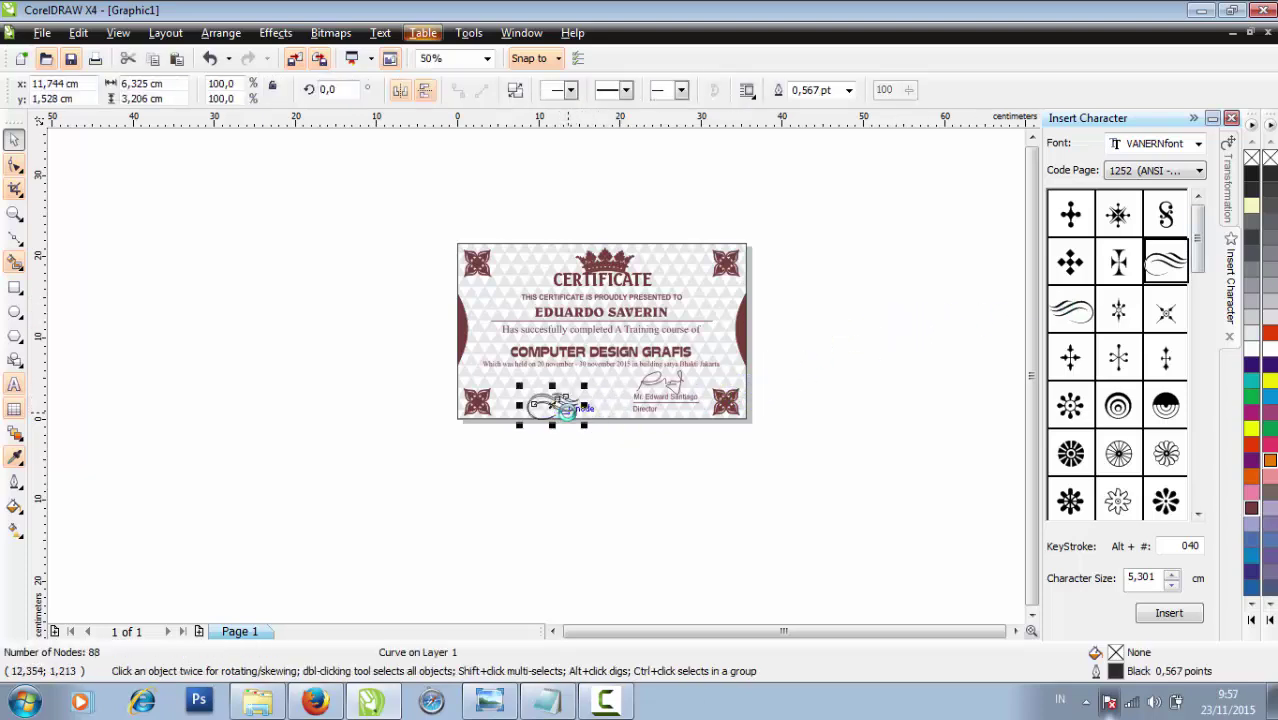
scroll(572, 408, "up", 4)
left_click_drag(470, 350, 419, 279)
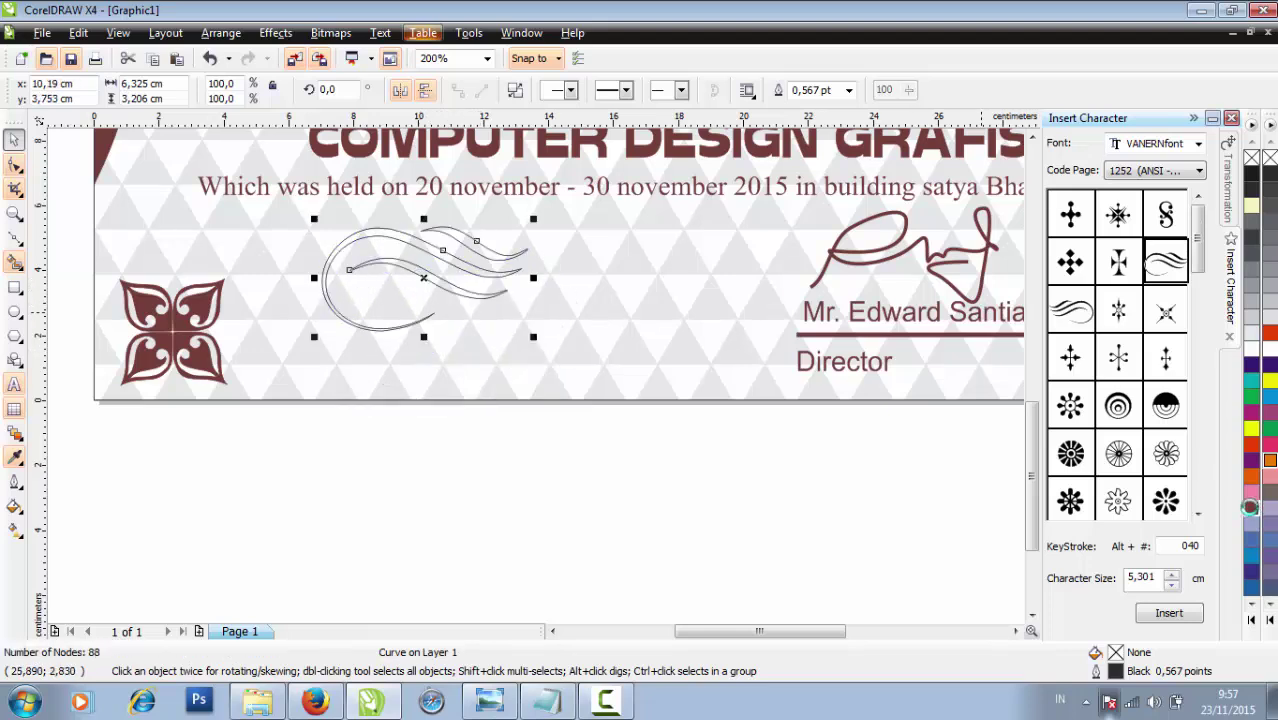
left_click(1250, 508)
left_click(553, 331)
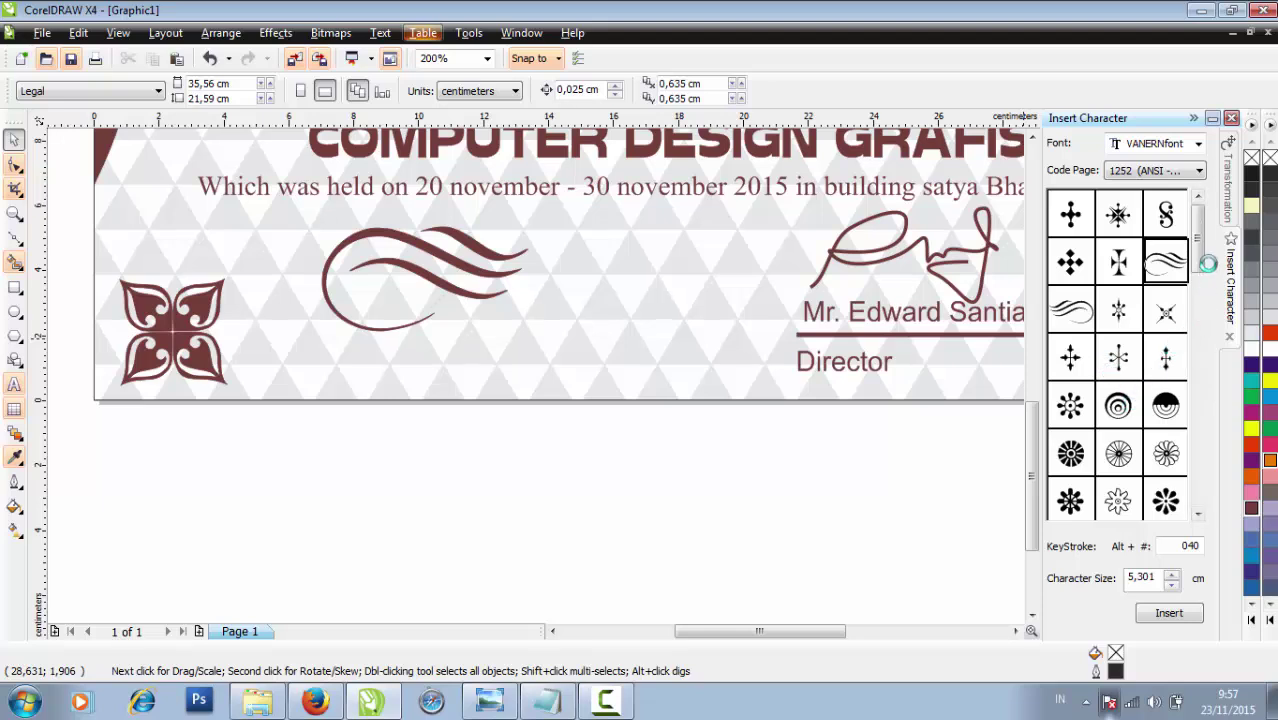
Add a flower glyph scaled to about 70% at the swash's end, filled dark brown
left_click_drag(1199, 263, 1193, 291)
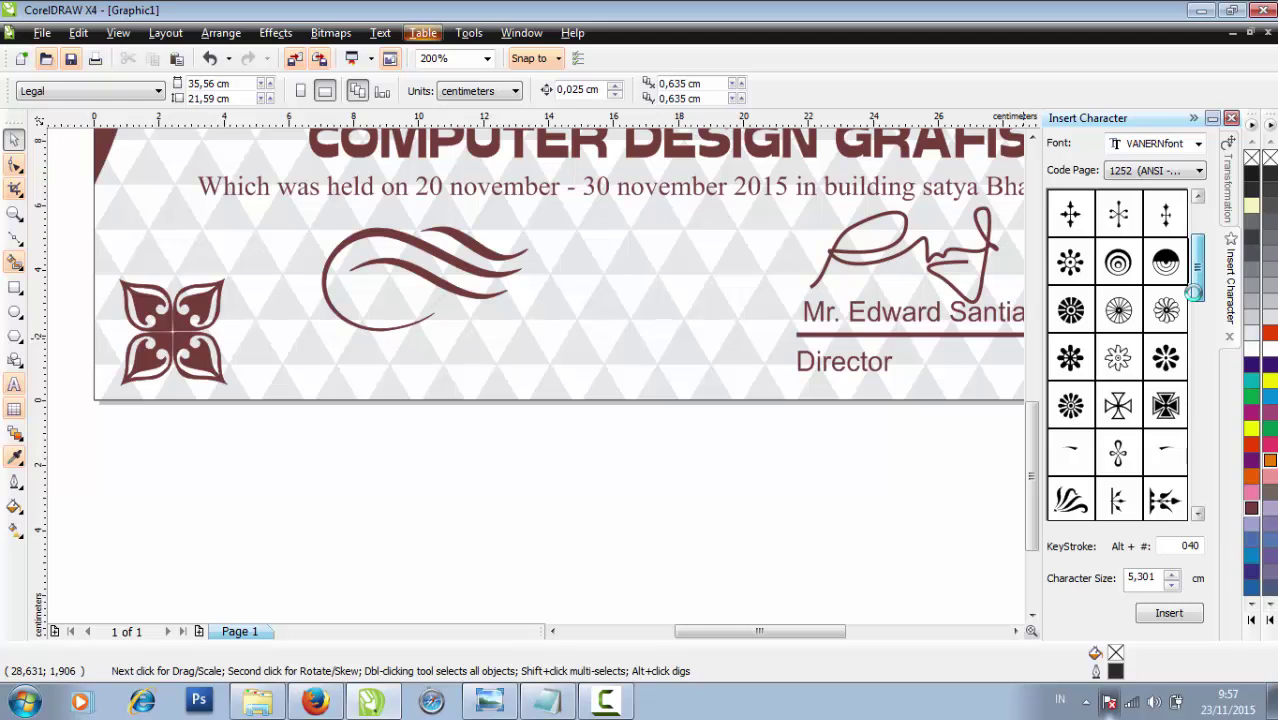
left_click_drag(1120, 360, 622, 305)
left_click_drag(686, 240, 646, 280)
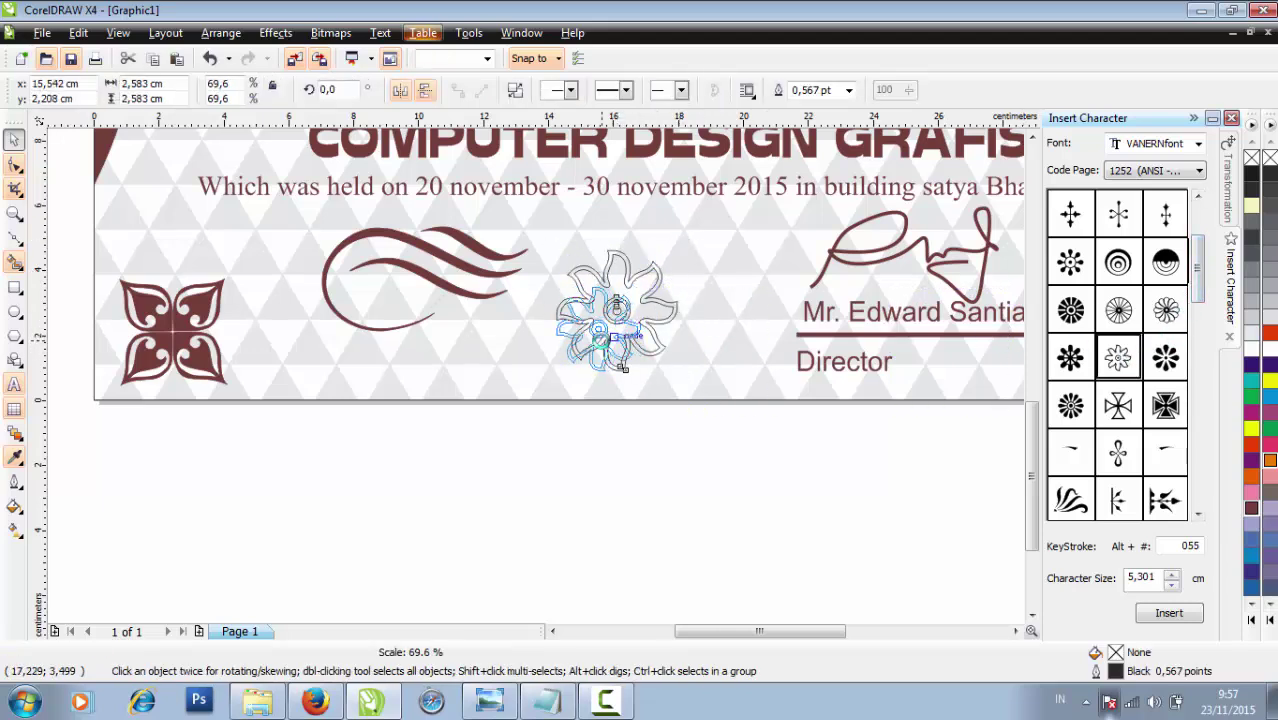
left_click_drag(600, 331, 565, 280)
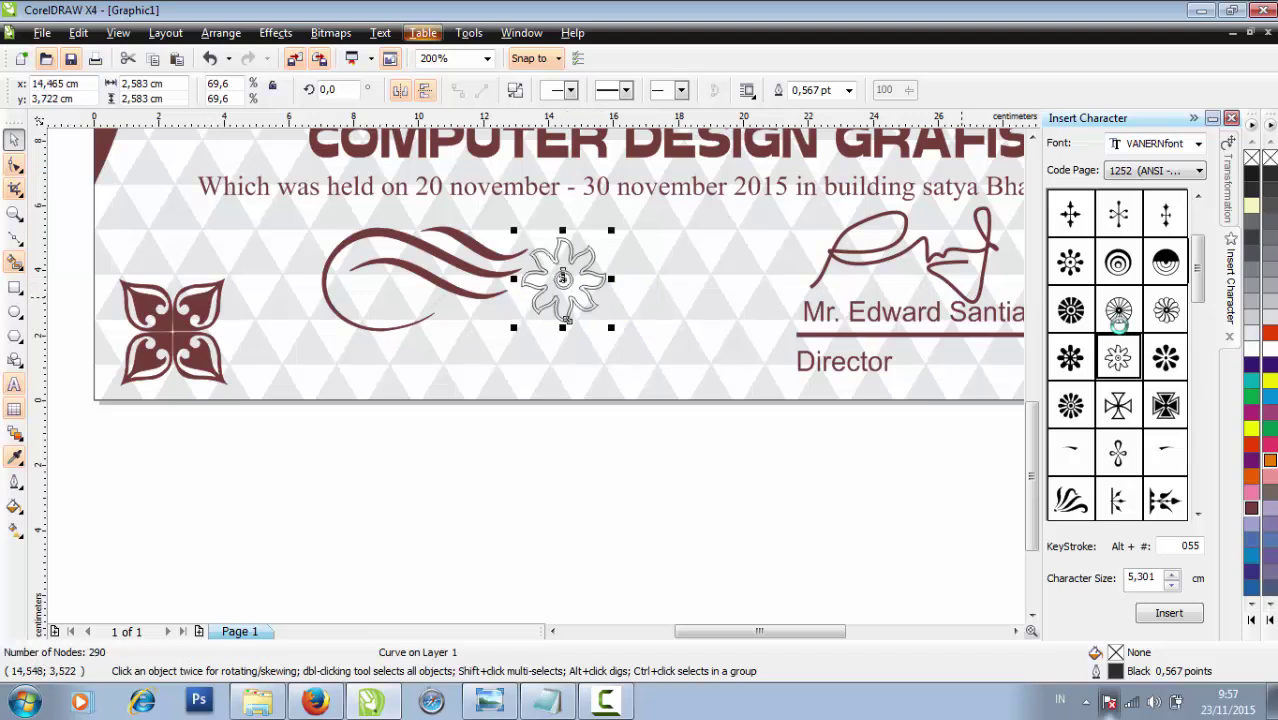
left_click(1196, 118)
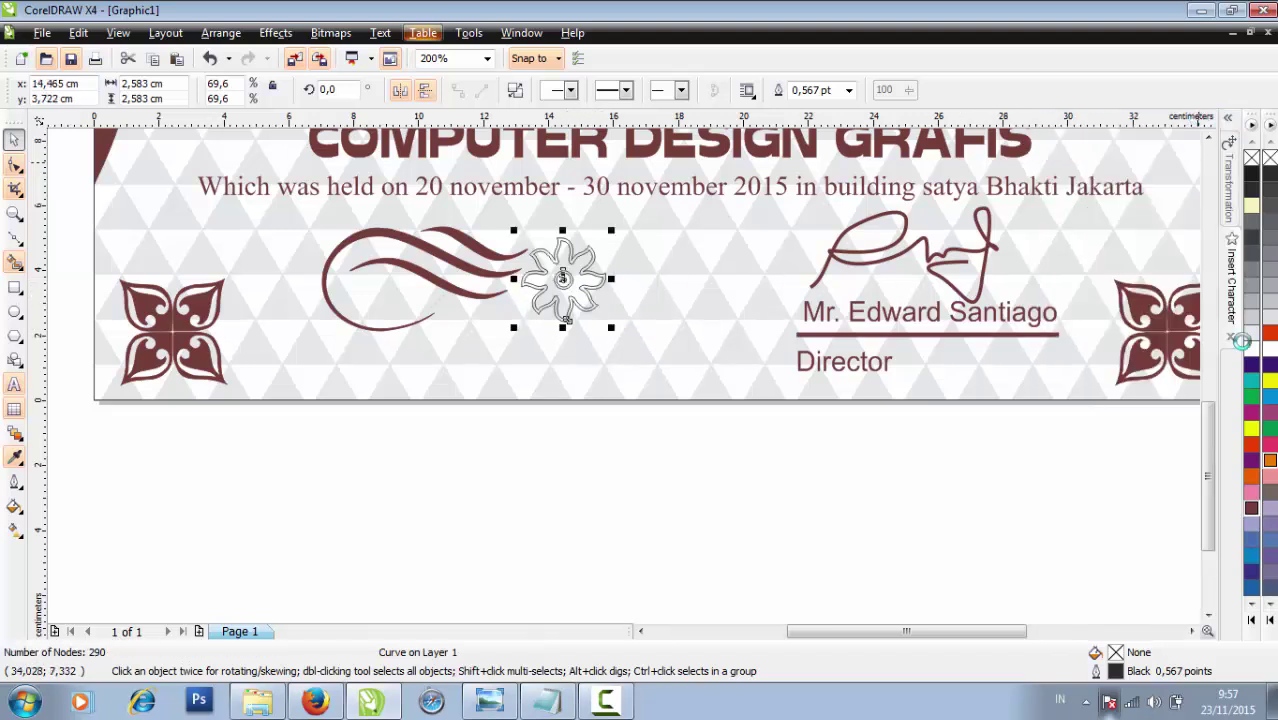
left_click(1253, 510)
key("Escape")
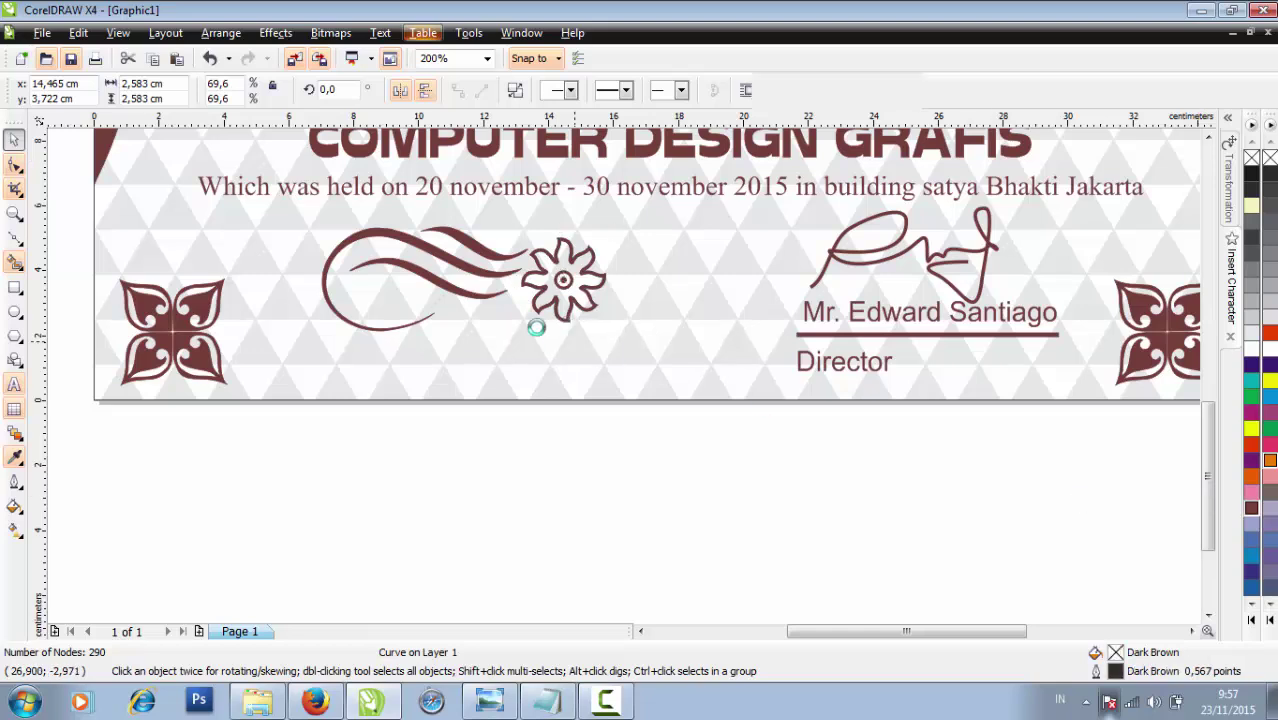
key("F3")
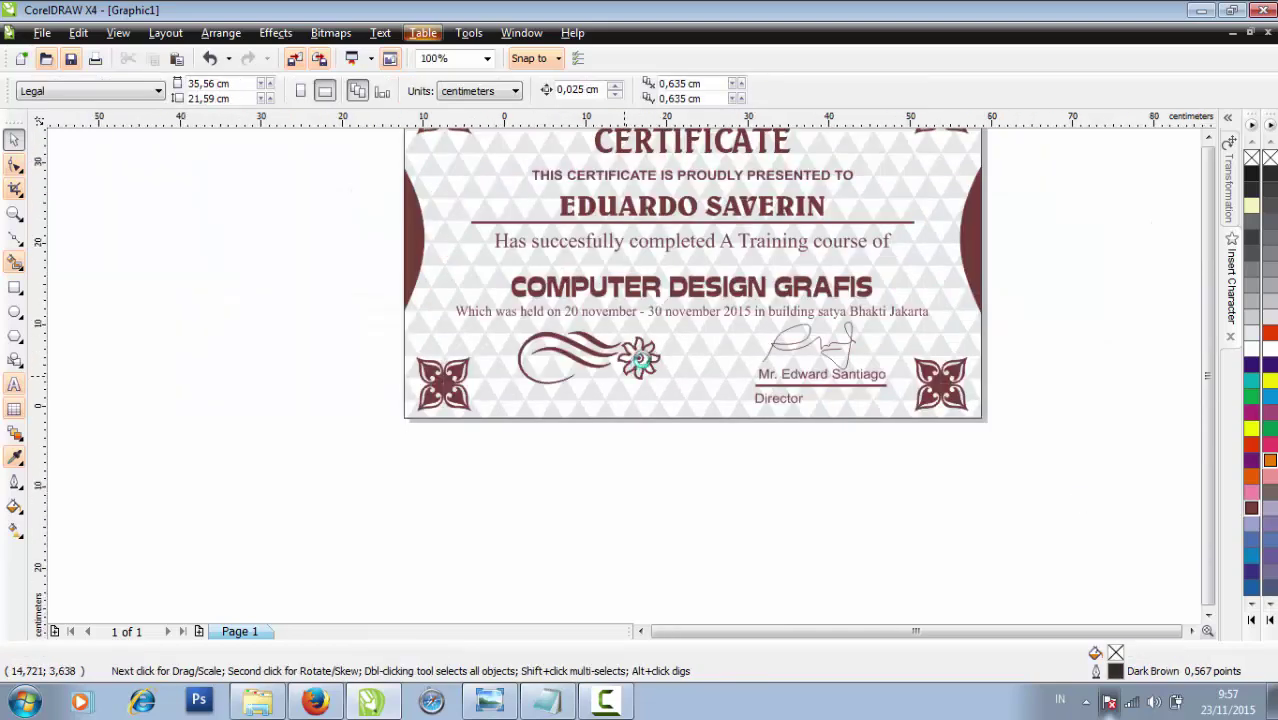
Drop a copy of the swirl to the right of the flower
scroll(630, 362, "down", 1)
scroll(592, 376, "up", 1)
scroll(576, 374, "up", 1)
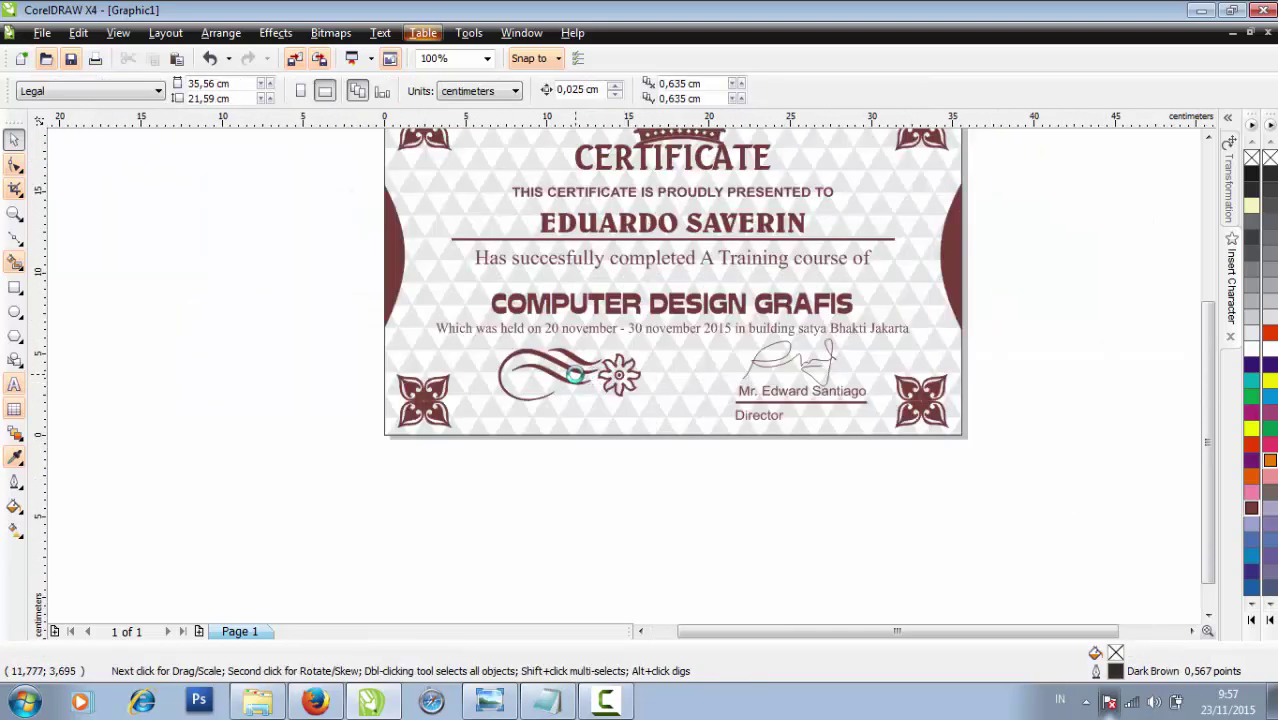
left_click(576, 374)
left_click_drag(576, 374, 684, 305)
right_click(684, 305)
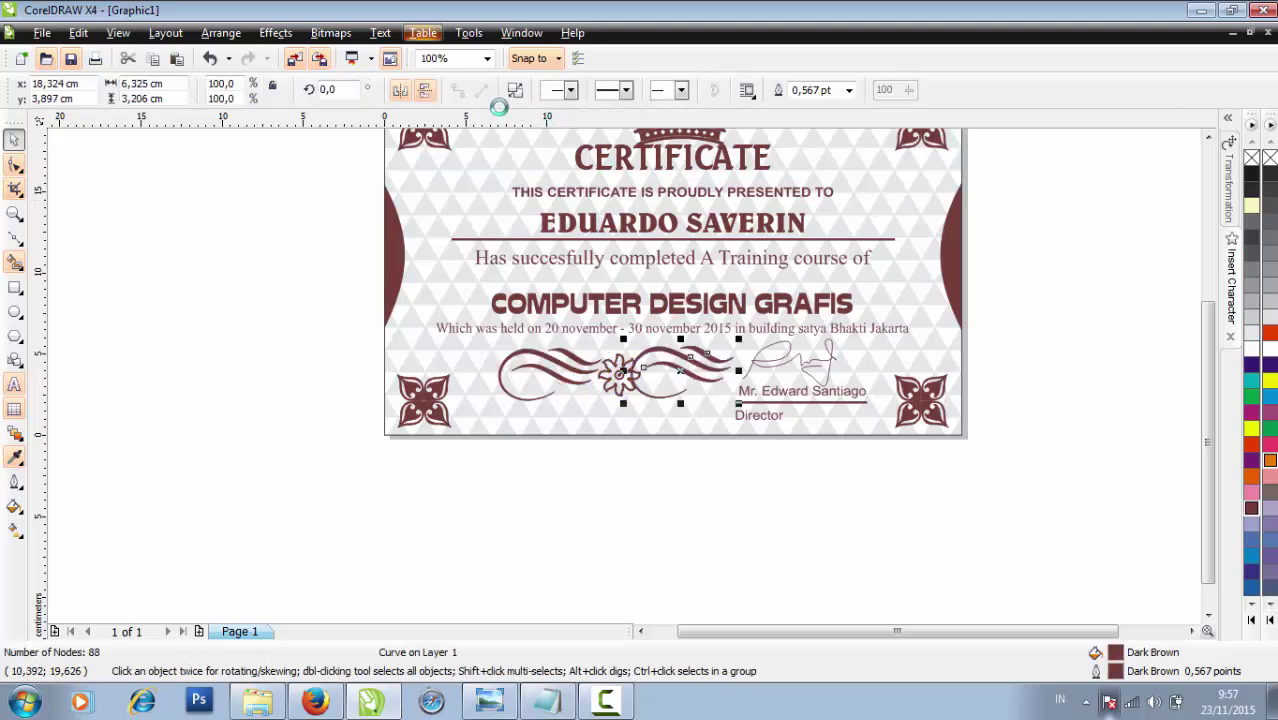
left_click(698, 535)
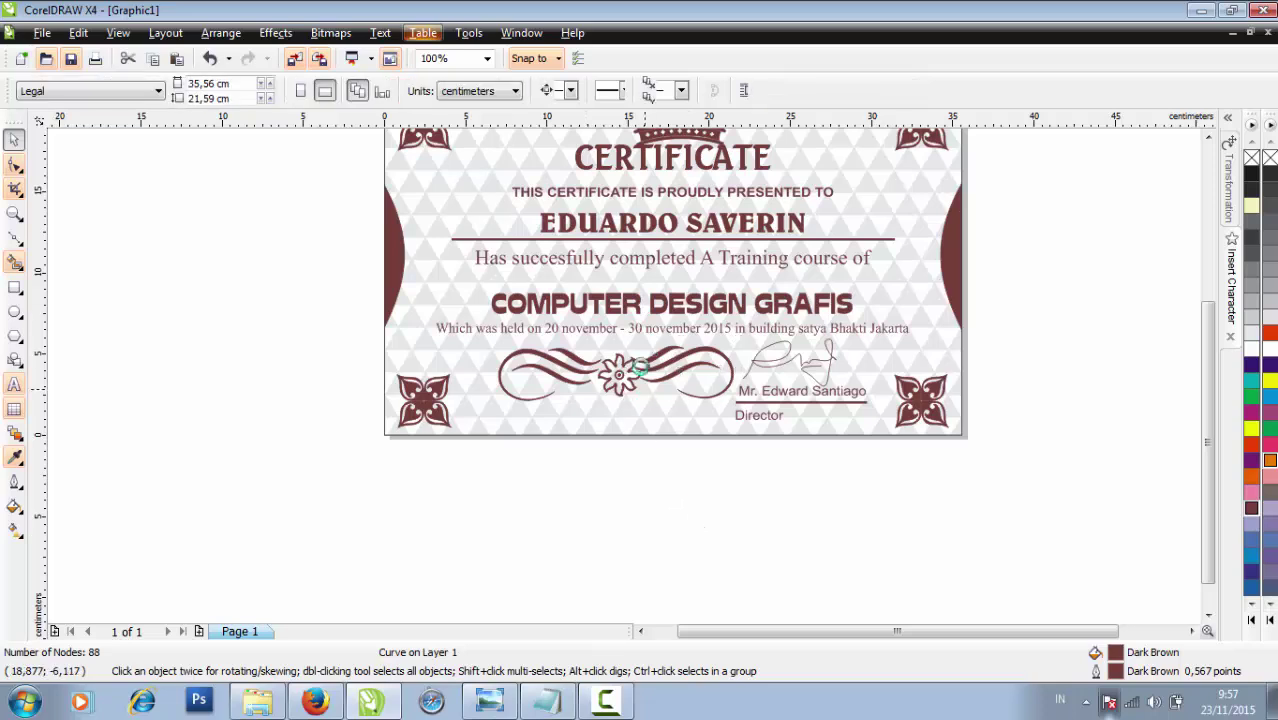
Shift the left swirl about 1.5 cm left and center the flower between both swirls
scroll(620, 385, "up", 2)
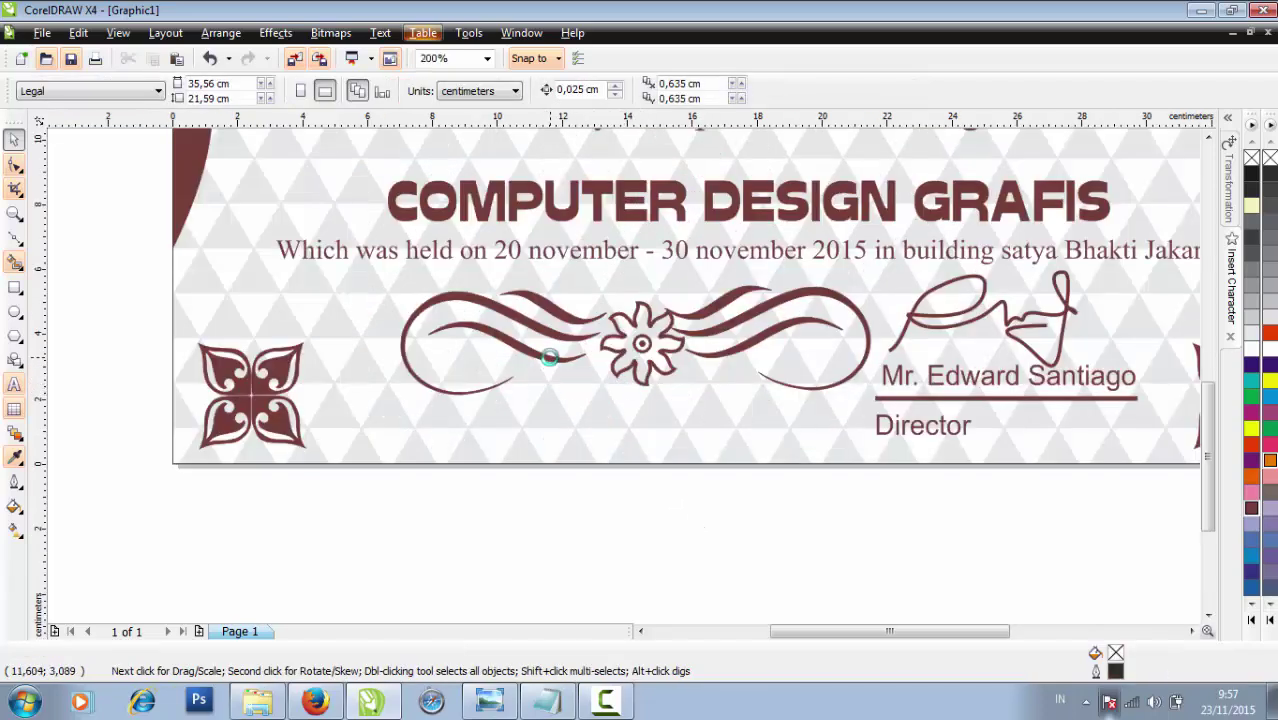
left_click_drag(545, 366, 497, 368)
left_click_drag(653, 353, 617, 345)
key("ctrl+z")
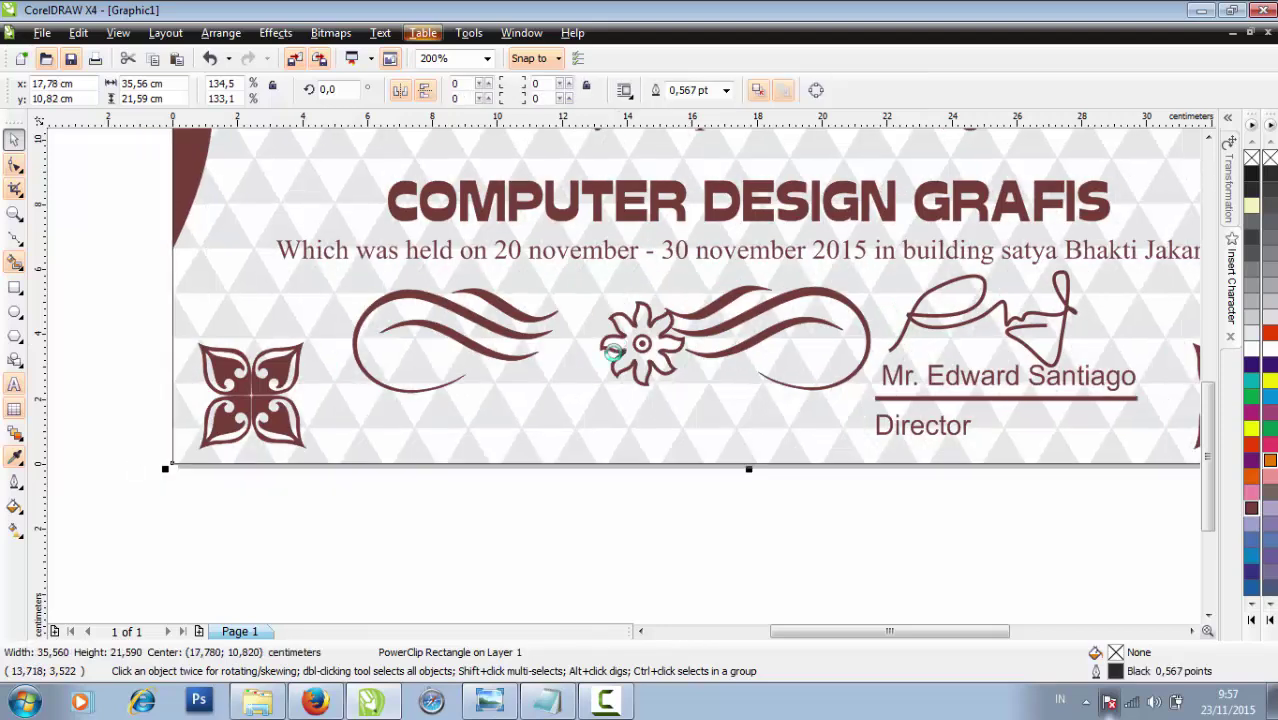
left_click(601, 470)
left_click_drag(648, 344, 598, 336)
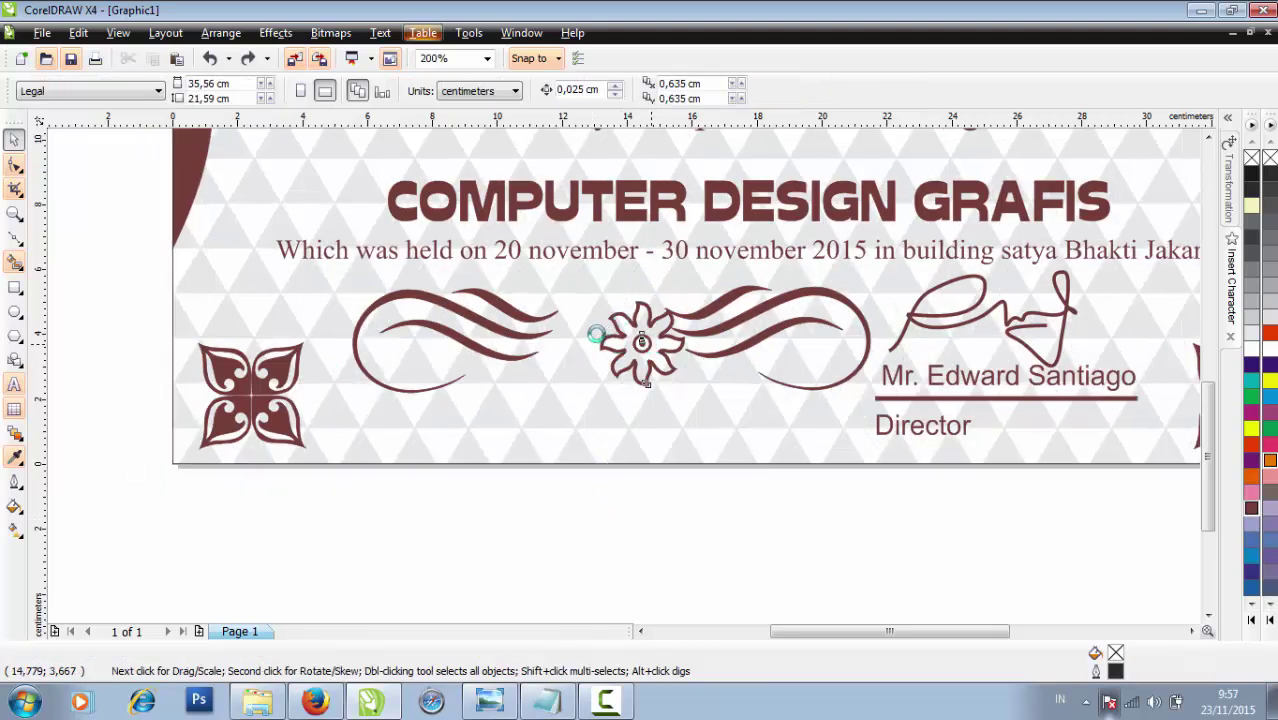
left_click_drag(752, 344, 730, 346)
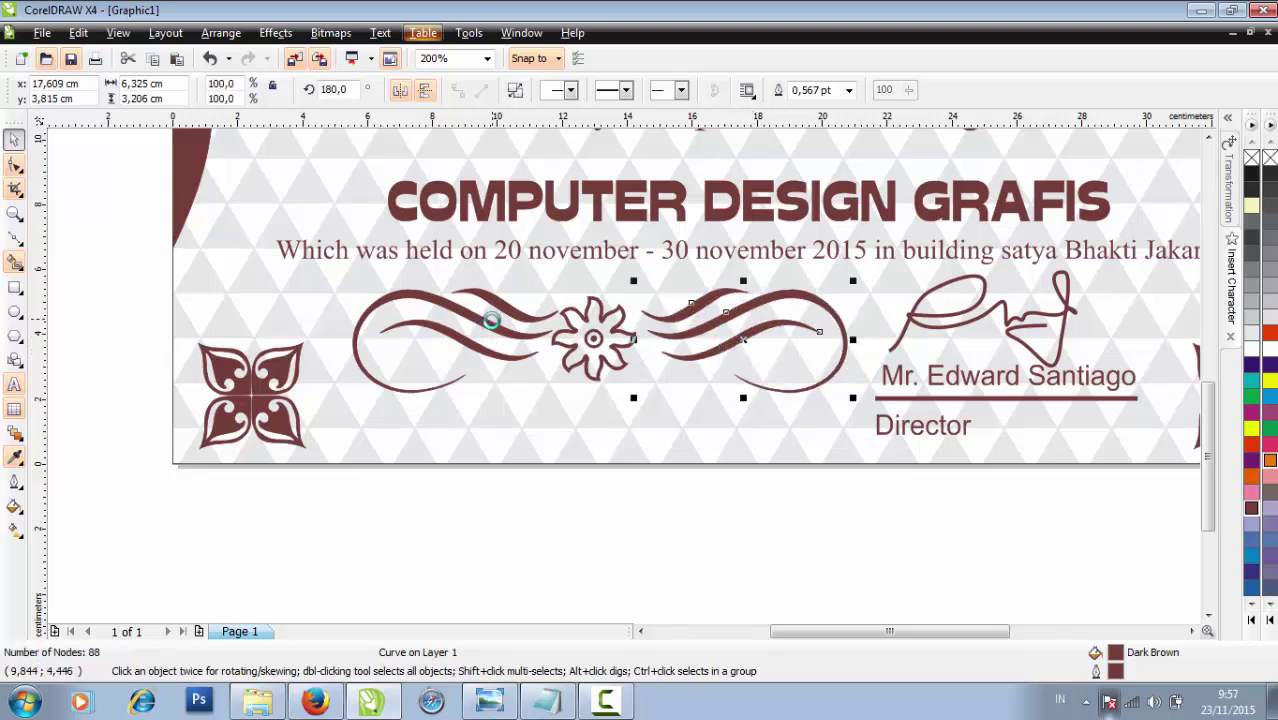
Check the swirls' placement around the flower divider
left_click(491, 322, "shift")
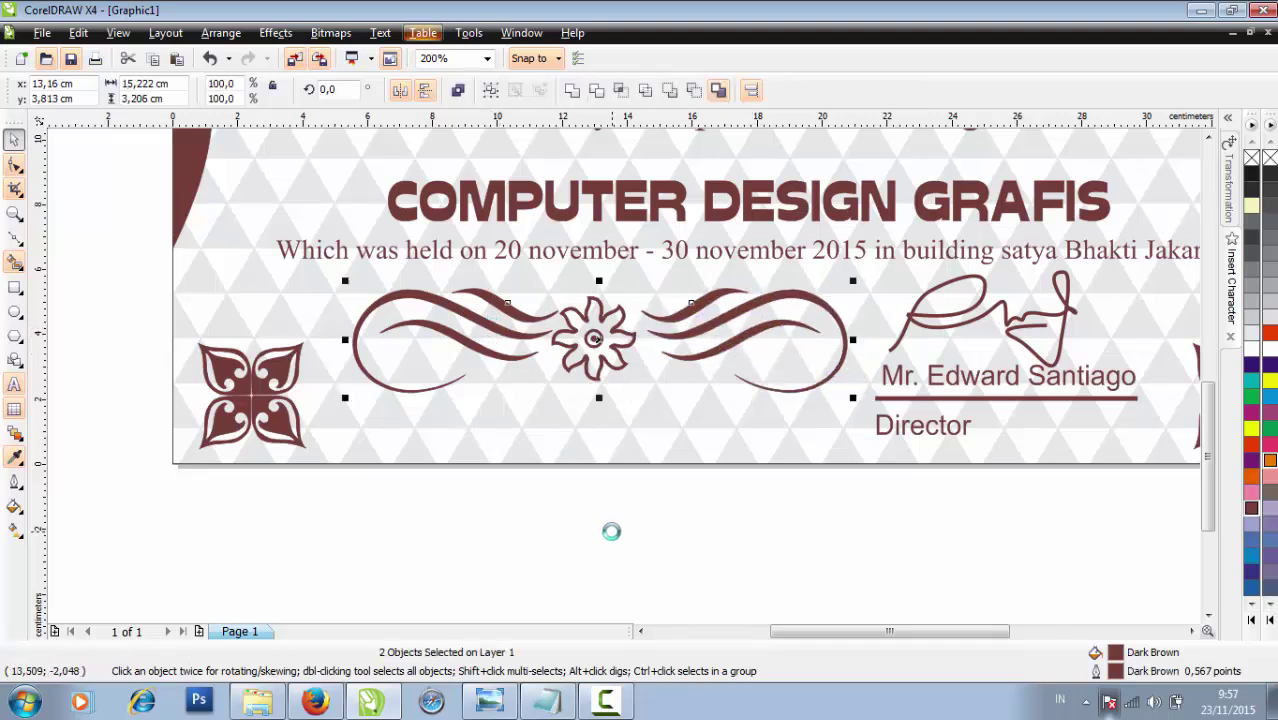
left_click(720, 457)
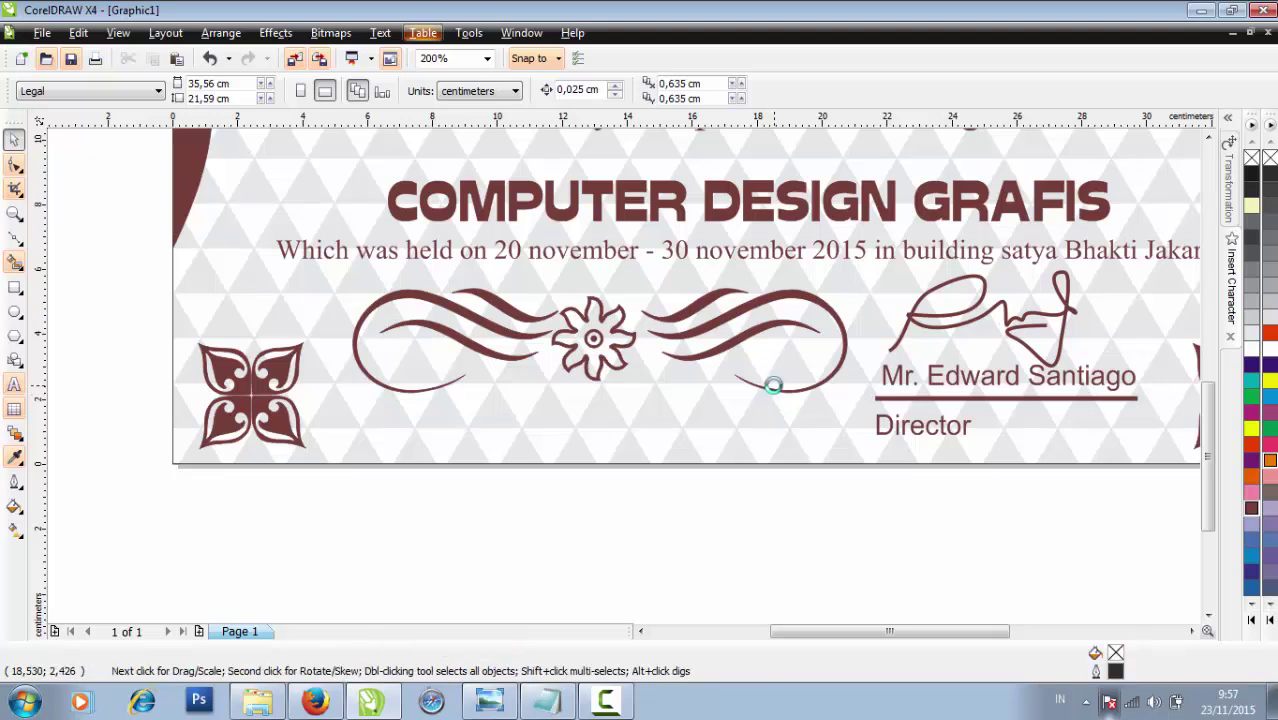
left_click(777, 388)
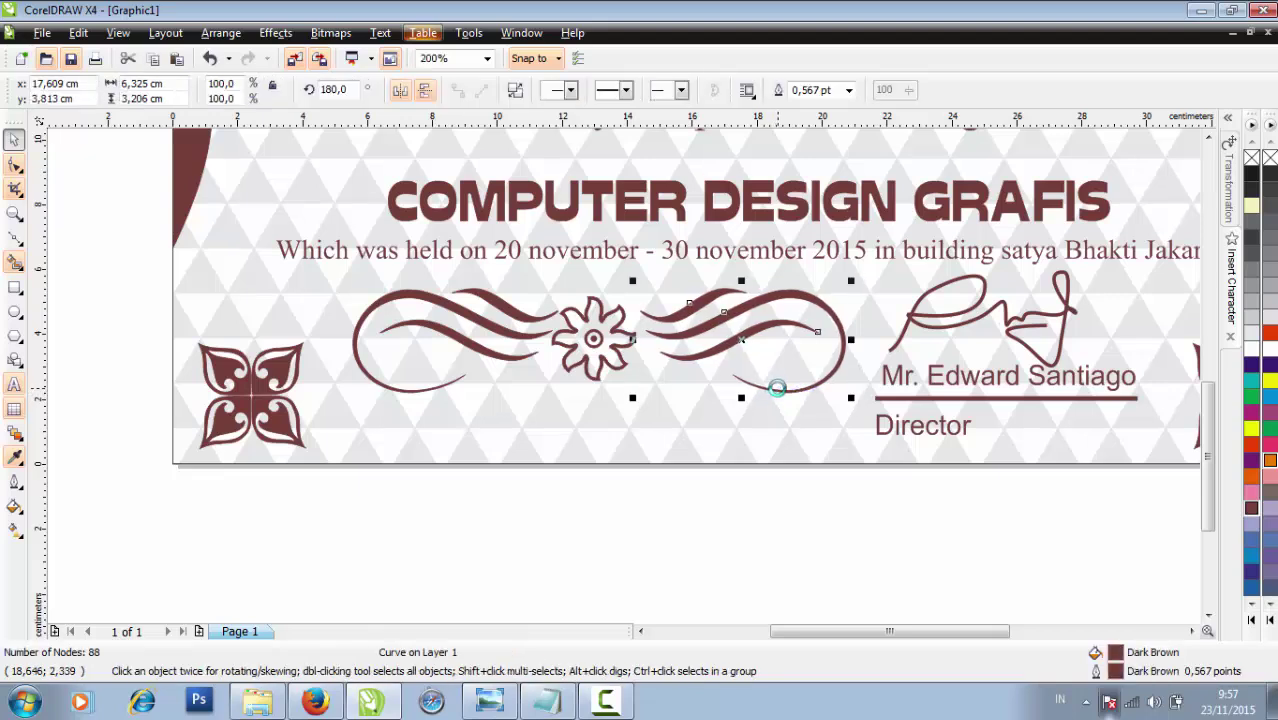
left_click(761, 523)
scroll(761, 523, "down", 1)
scroll(622, 371, "down", 1)
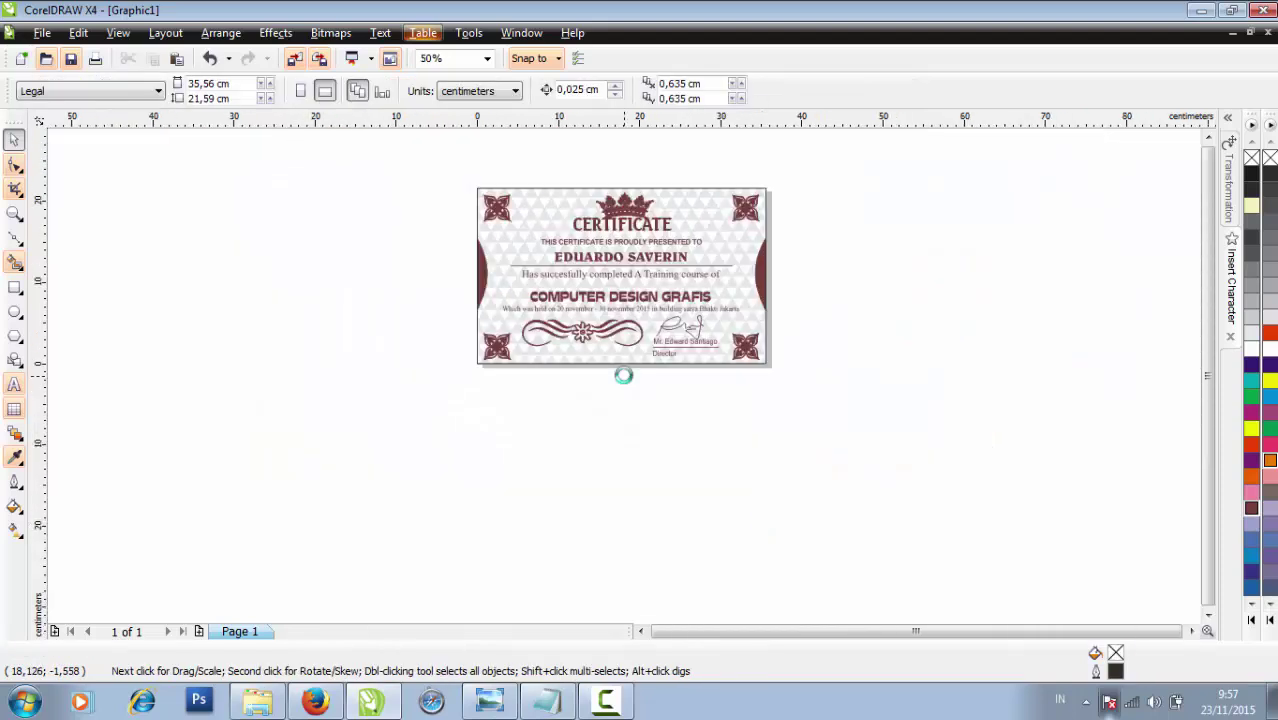
scroll(1150, 362, "up", 1)
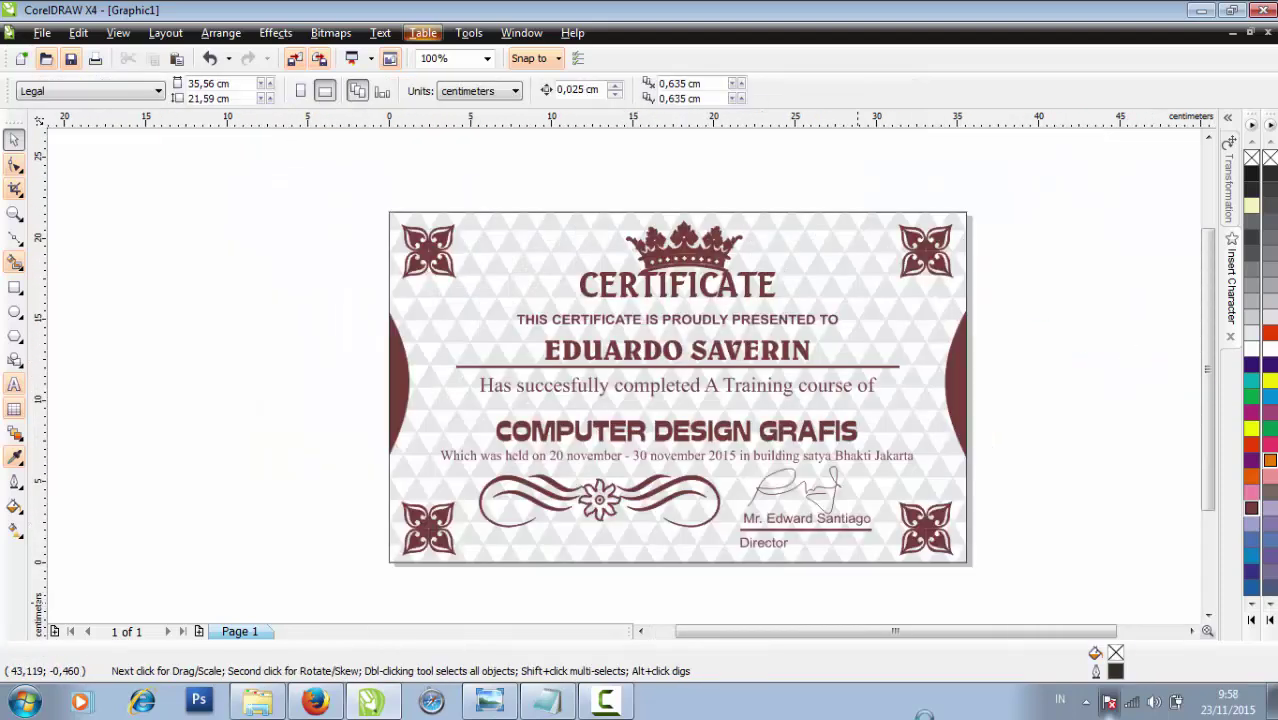